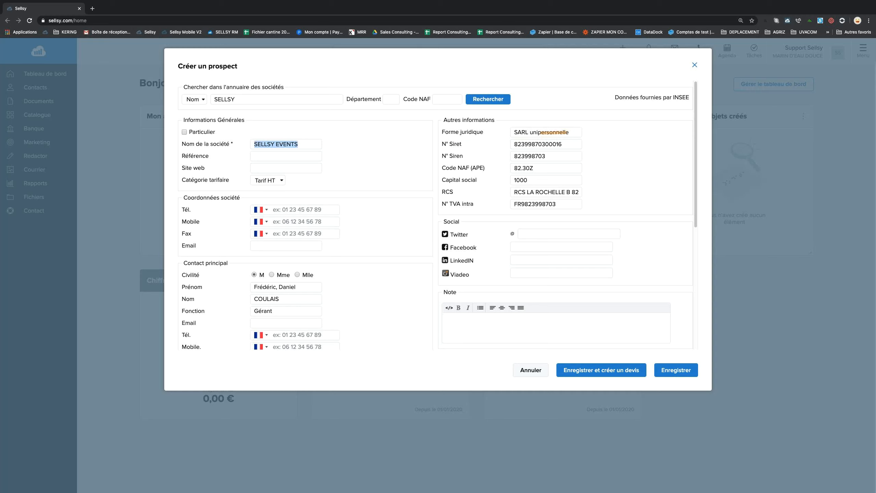
left_click_drag(567, 144, 501, 167)
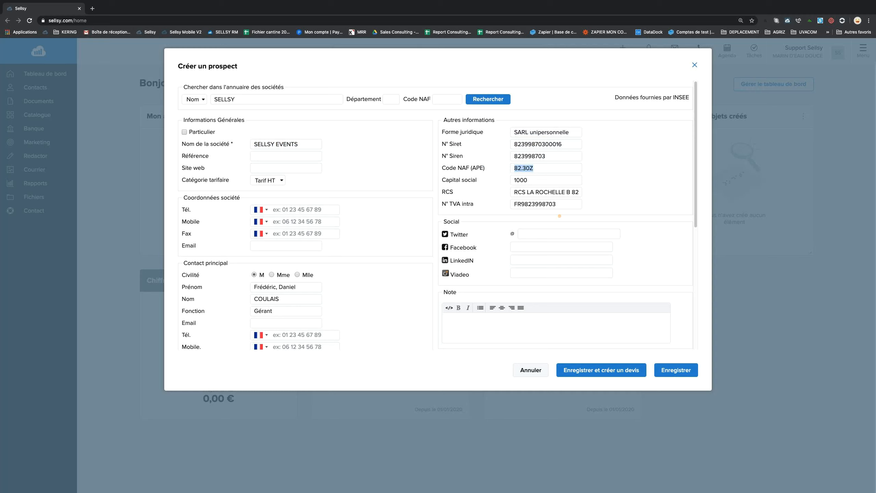
left_click_drag(512, 204, 556, 204)
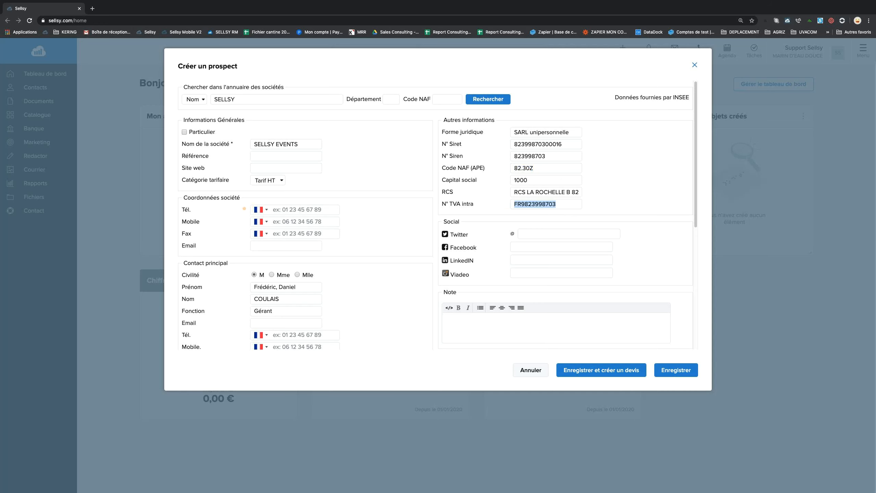
scroll(244, 207, "down", 3)
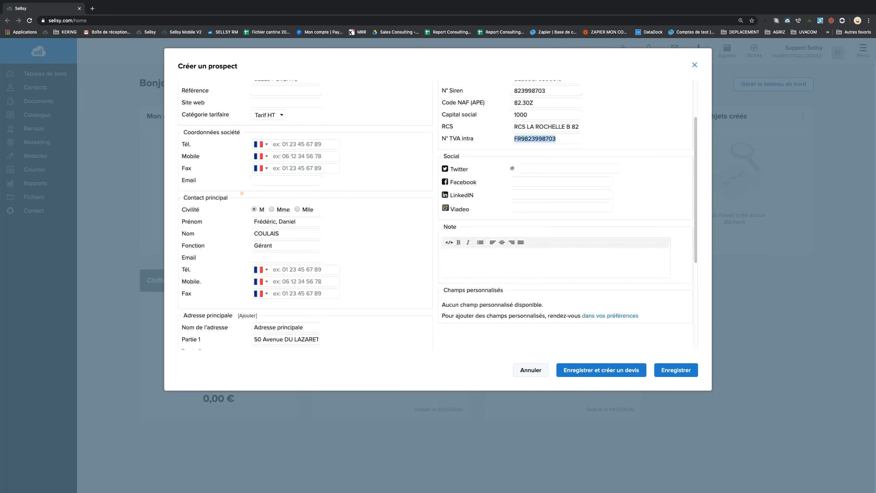
Set the main contact's title to Mme and replace her first and last name.
left_click(271, 182)
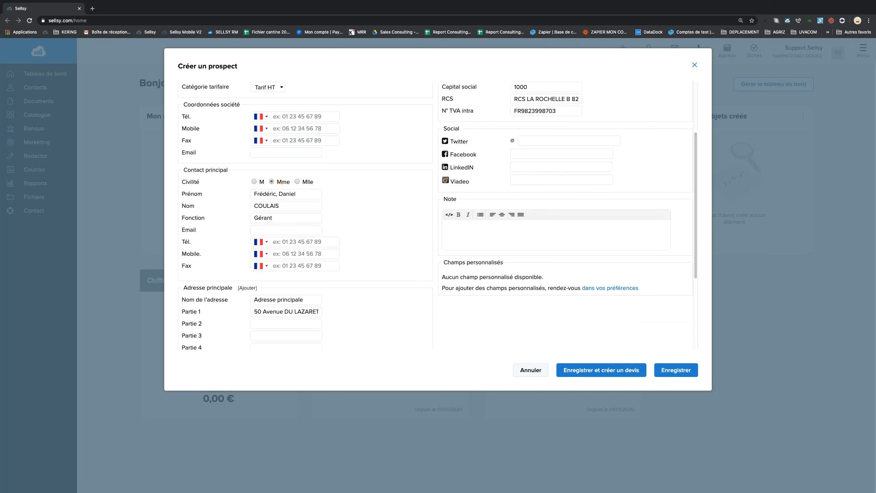
triple_click(266, 193)
key("BackSpace")
type("julie")
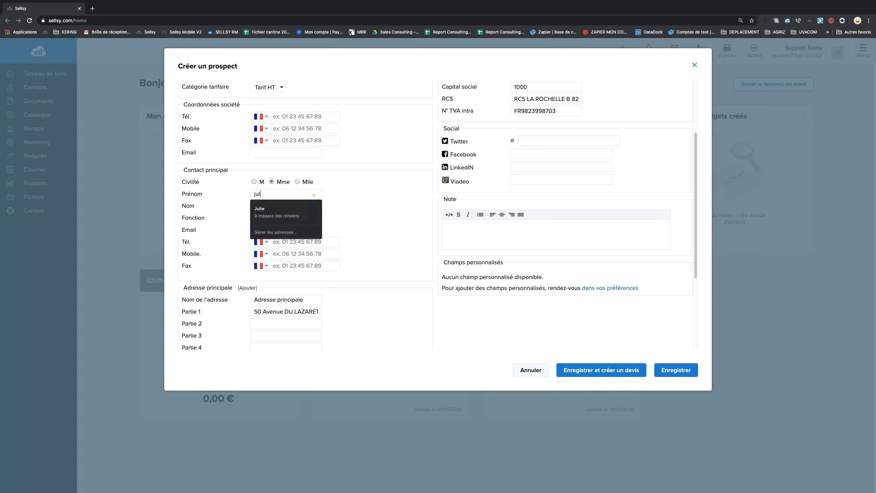
key("BackSpace")
key("BackSpace")
key("BackSpace")
key("BackSpace")
key("BackSpace")
type("Jul")
left_click(288, 210)
left_click_drag(289, 206, 232, 205)
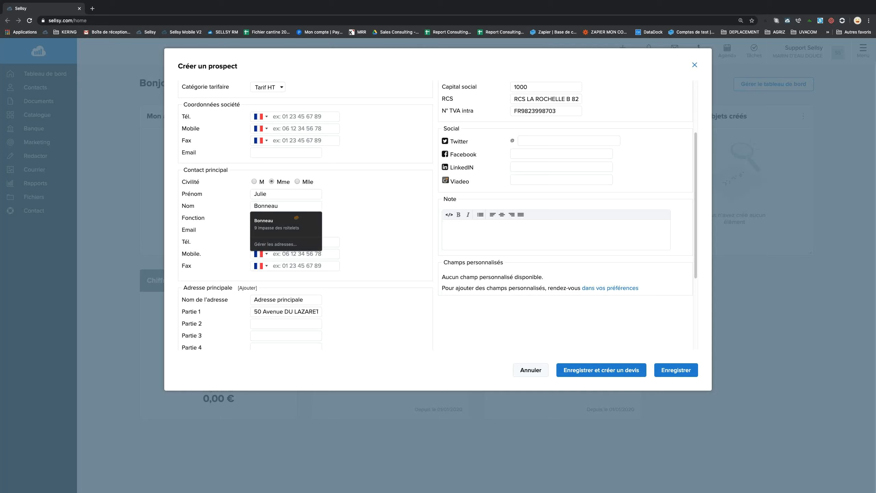
Change the contact's job title to Consultante and fill in her work e-mail and phone number.
left_click_drag(275, 217, 227, 213)
type("Cons")
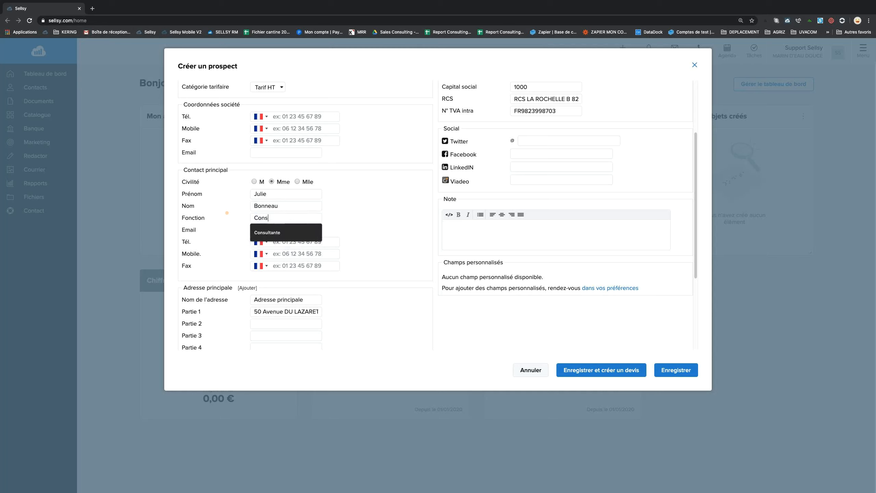
type("ultante")
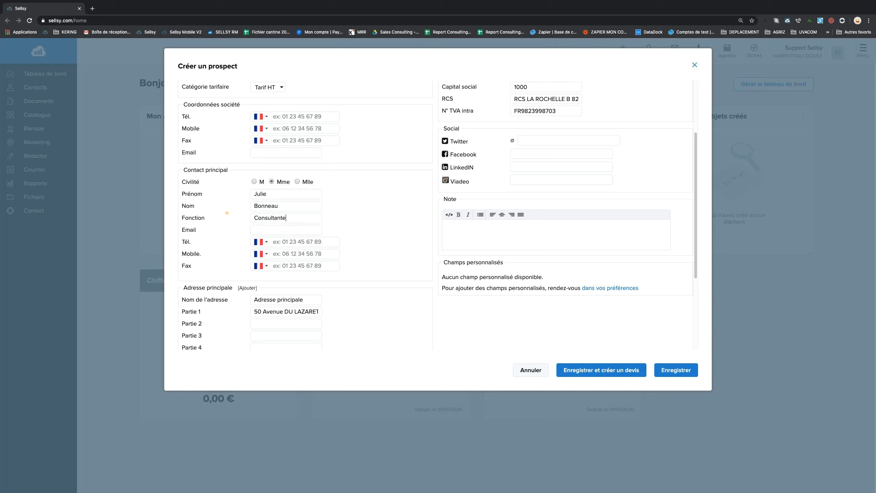
left_click(272, 229)
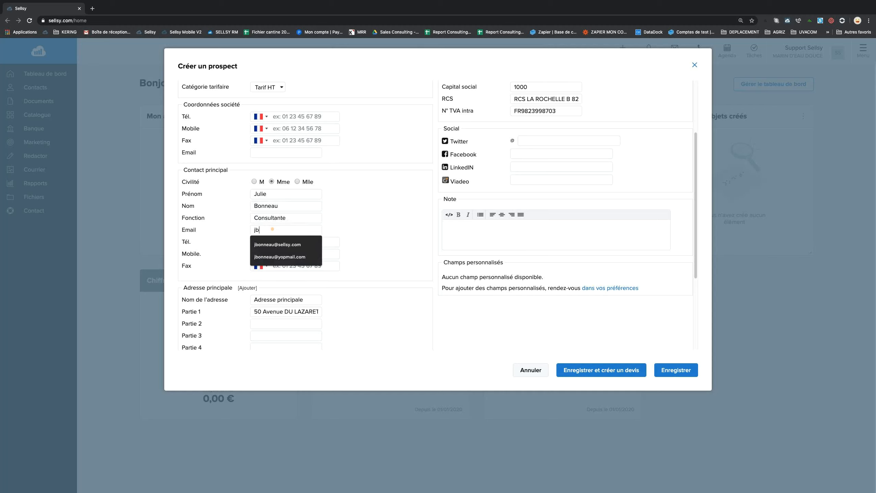
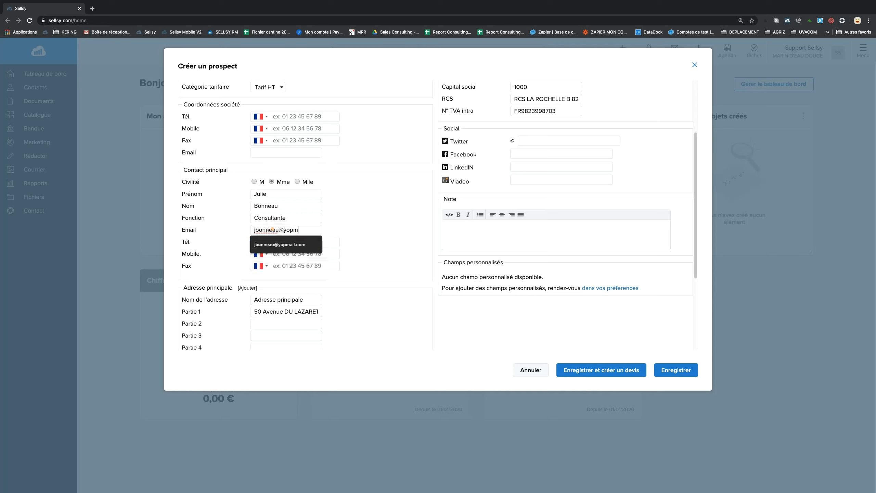
key("BackSpace")
key("BackSpace")
key("BackSpace")
key("BackSpace")
key("BackSpace")
key("BackSpace")
key("BackSpace")
key("BackSpace")
key("BackSpace")
key("BackSpace")
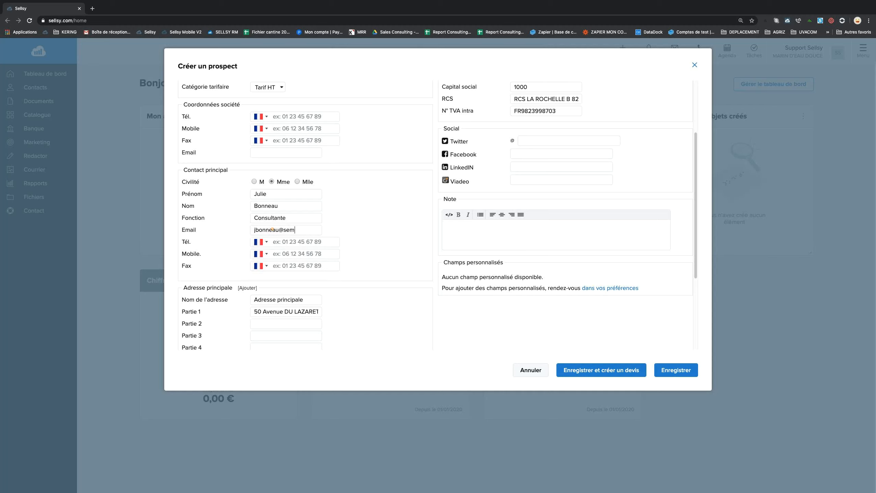
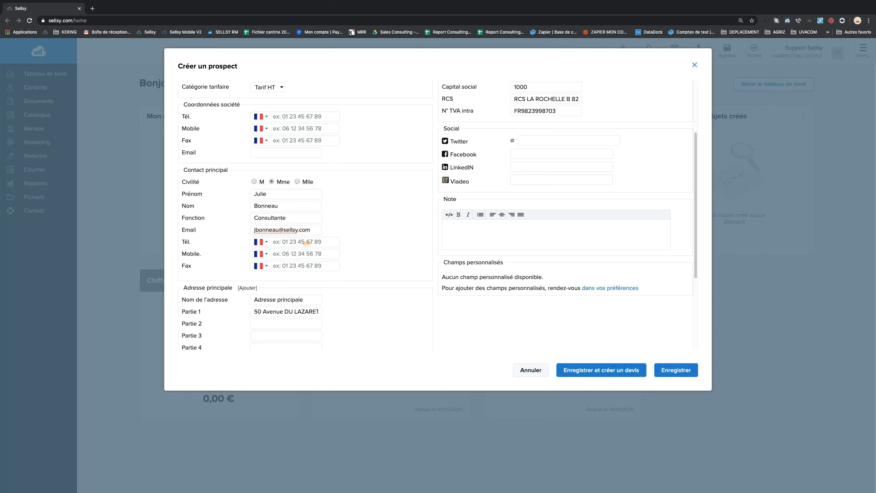
left_click(353, 241)
left_click(330, 259)
scroll(327, 258, "down", 1)
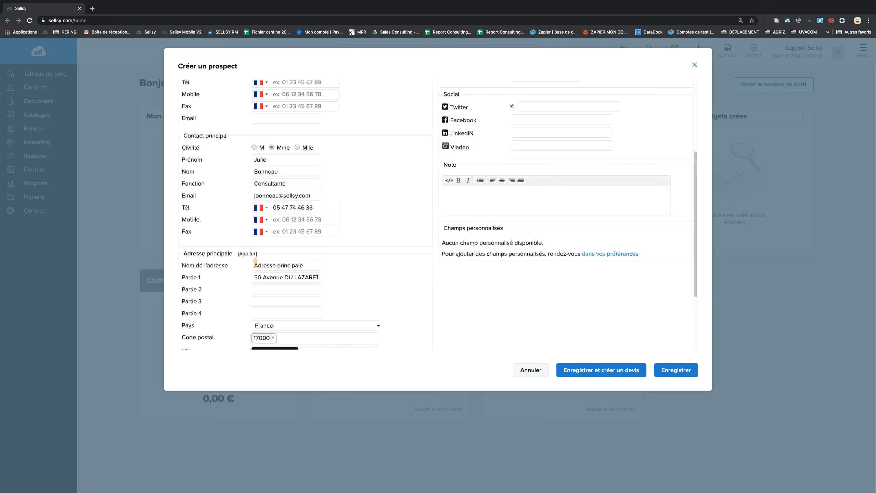
scroll(255, 261, "down", 2)
triple_click(300, 190)
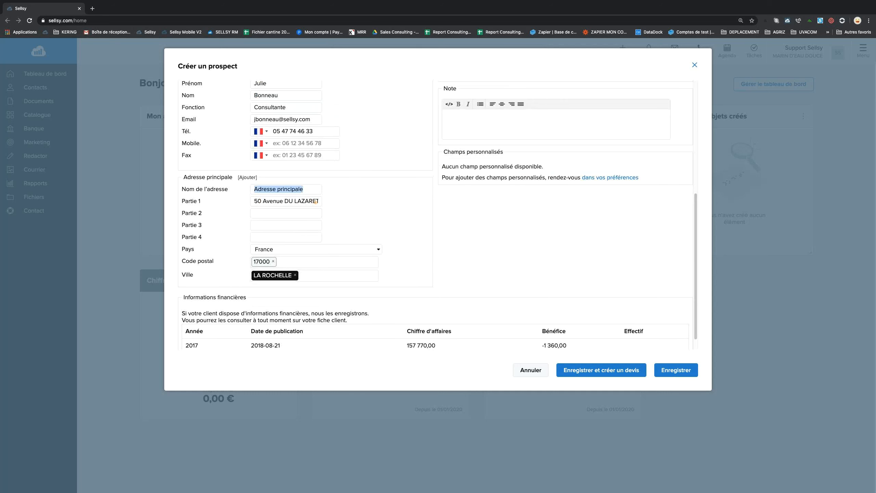
key("Tab")
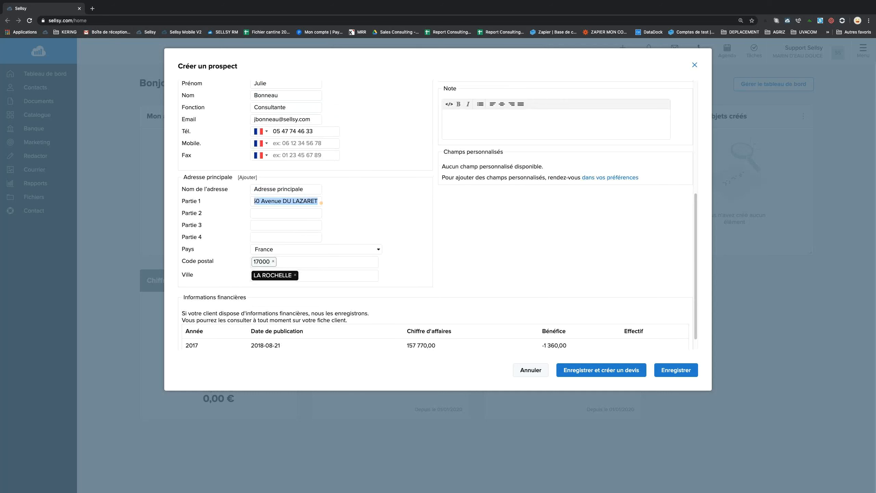
scroll(341, 252, "down", 1)
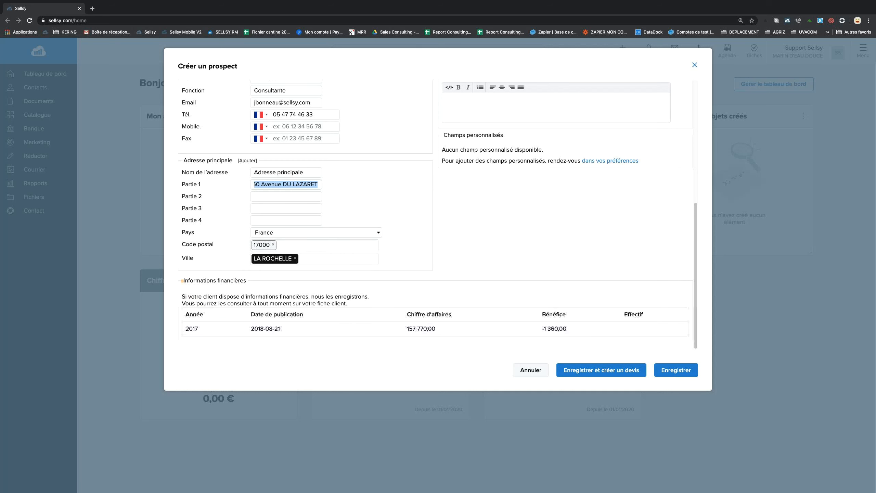
left_click_drag(195, 280, 499, 328)
scroll(499, 312, "up", 3)
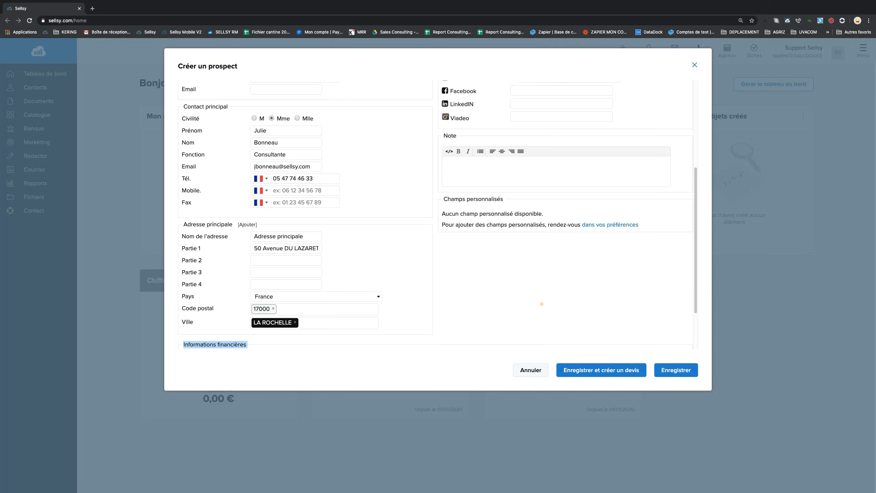
scroll(543, 304, "up", 4)
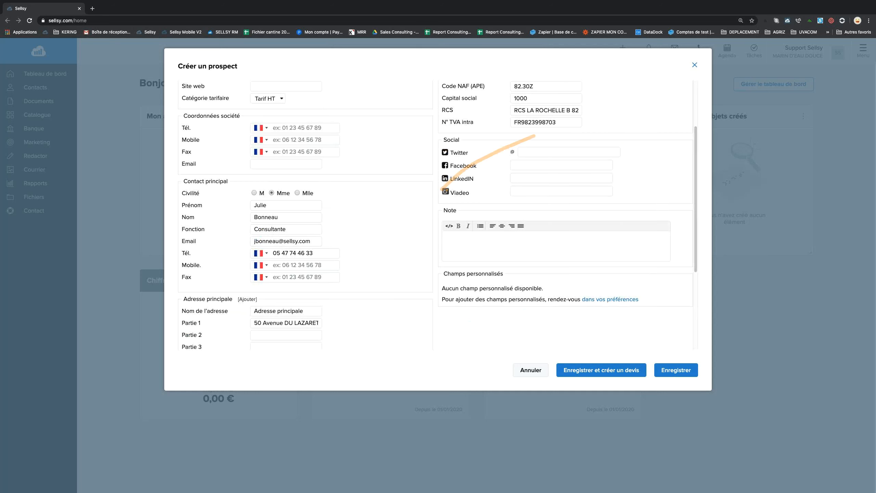
left_click_drag(480, 275, 541, 290)
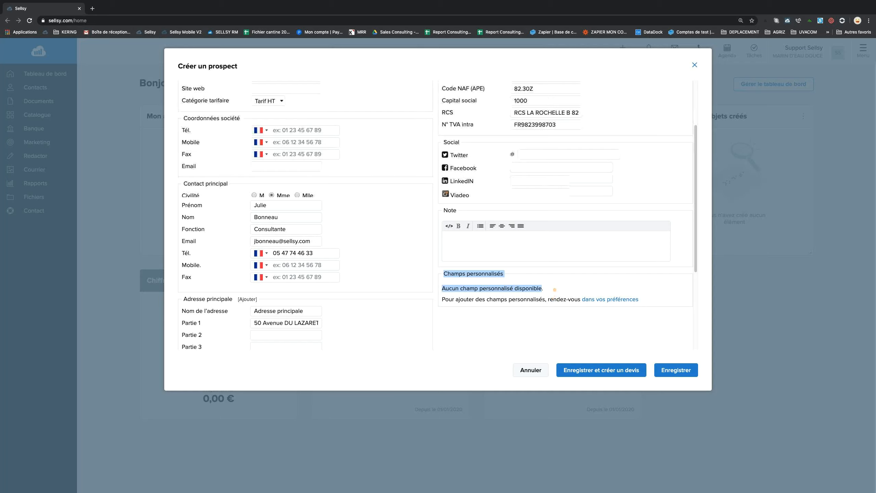
scroll(555, 289, "up", 2)
scroll(555, 289, "down", 1)
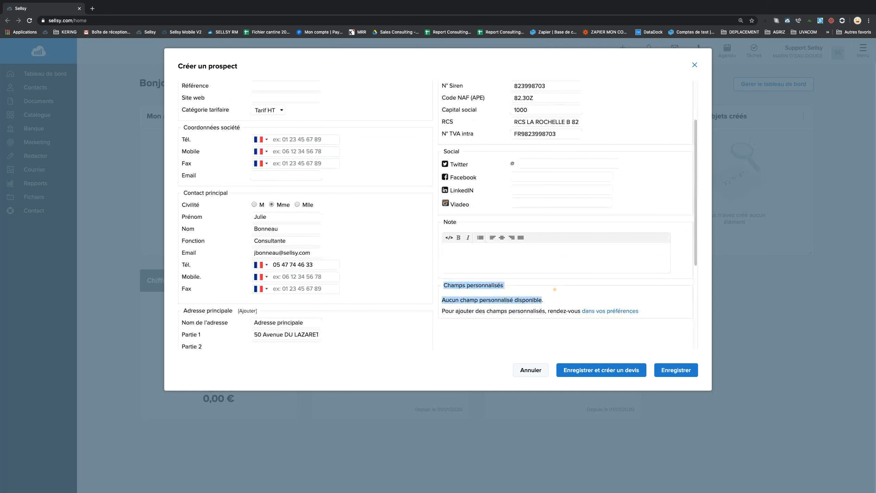
scroll(554, 289, "up", 3)
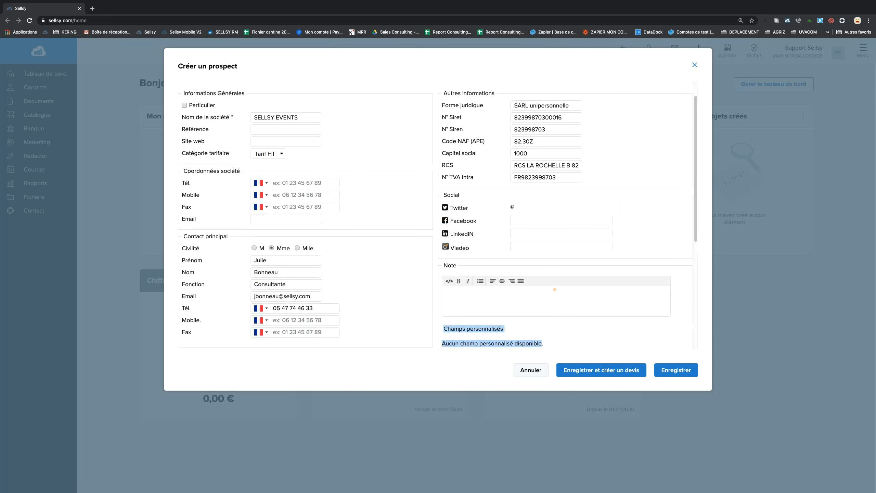
scroll(554, 290, "down", 1)
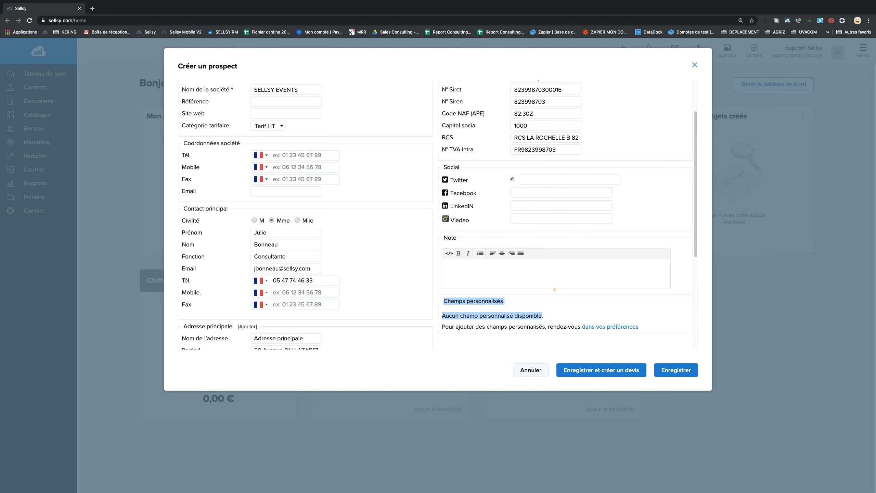
scroll(555, 290, "up", 2)
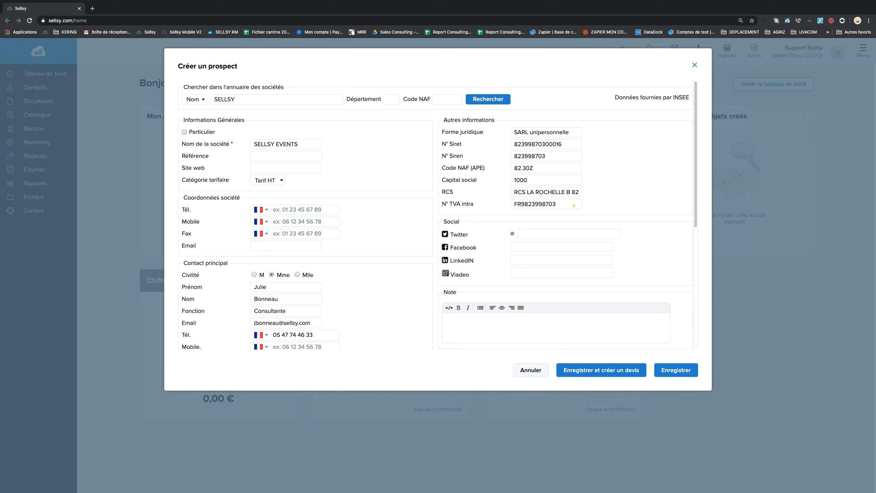
scroll(573, 205, "down", 3)
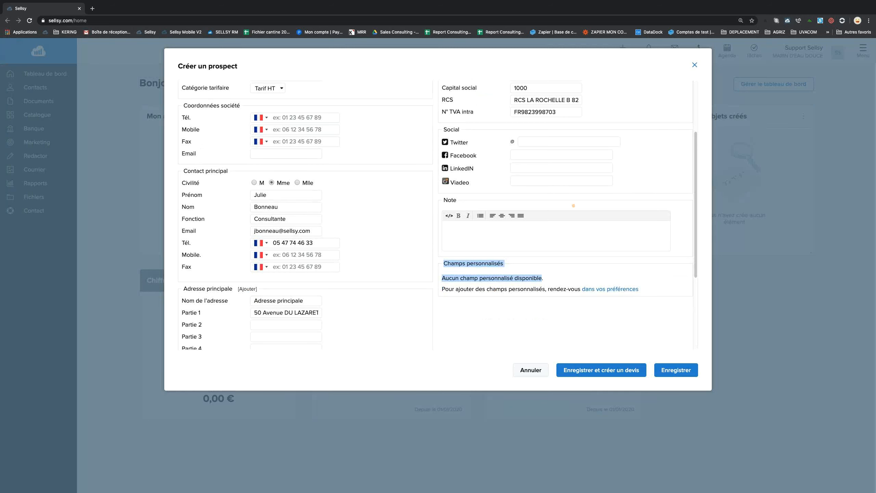
scroll(573, 206, "up", 3)
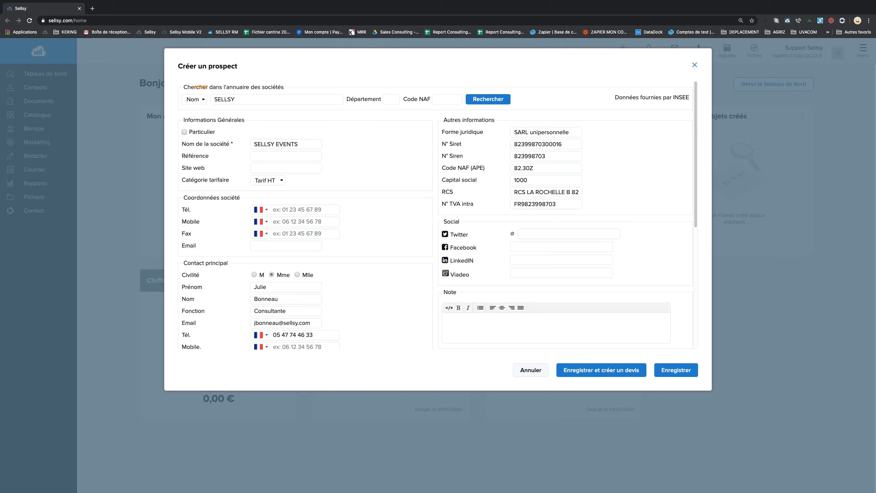
left_click_drag(196, 87, 448, 88)
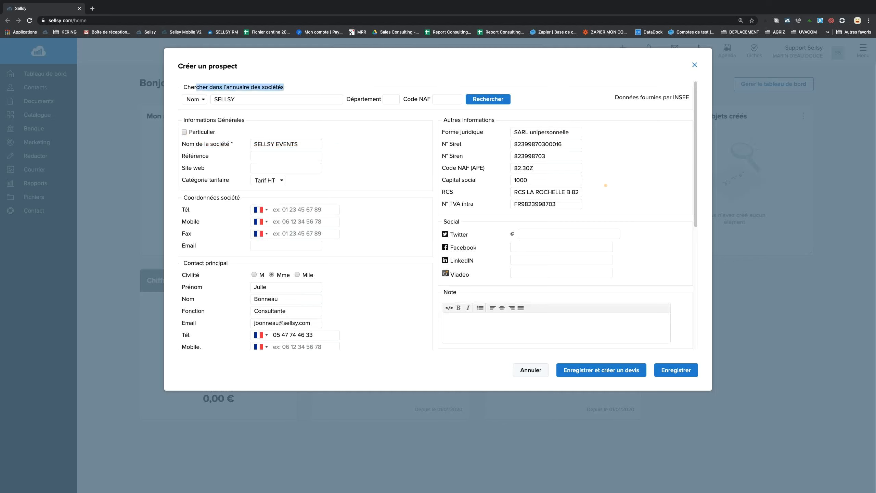
scroll(605, 185, "down", 5)
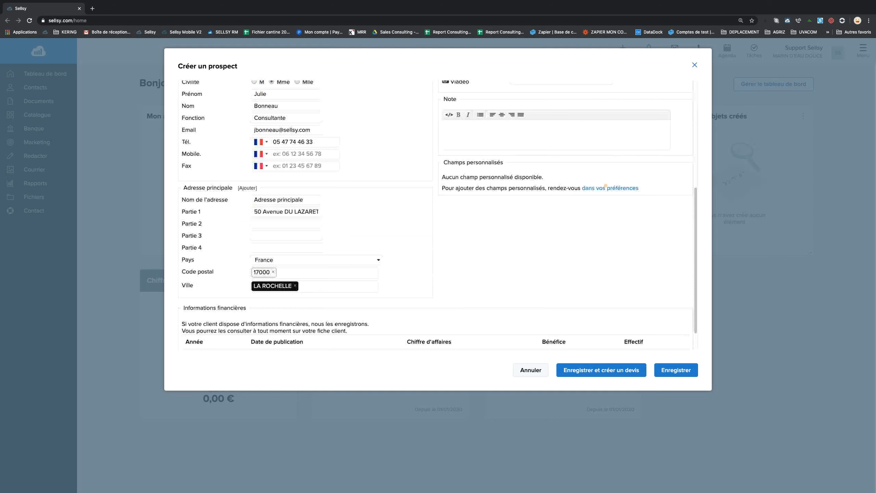
scroll(605, 186, "down", 1)
scroll(605, 185, "up", 2)
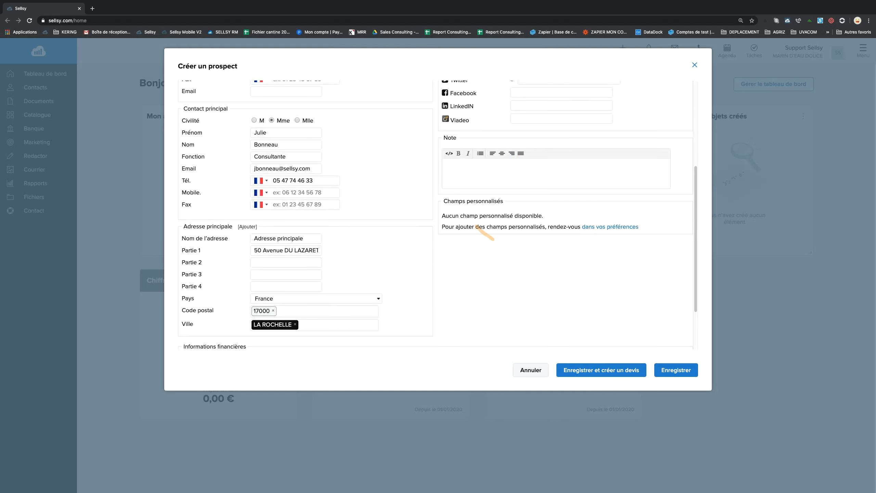
left_click_drag(444, 201, 546, 220)
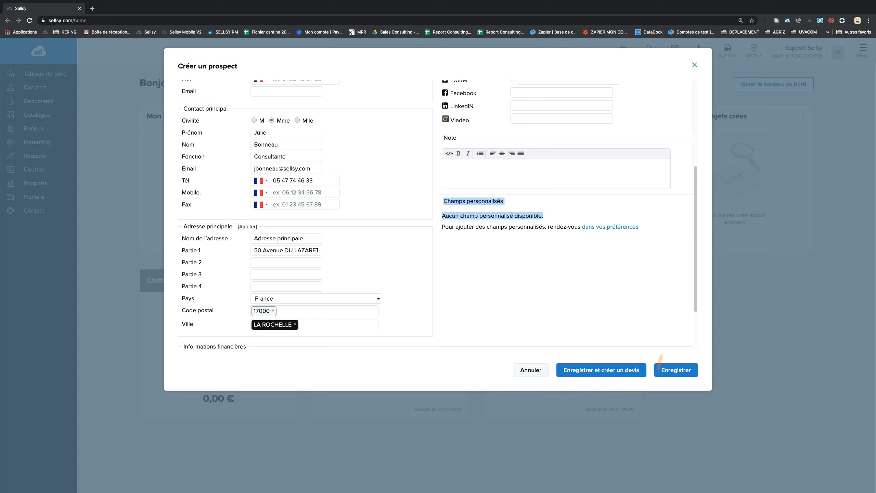
left_click(694, 366)
Save the SELLSY EVENTS prospect and review its new record page dated 29 janvier 2020.
left_click(676, 369)
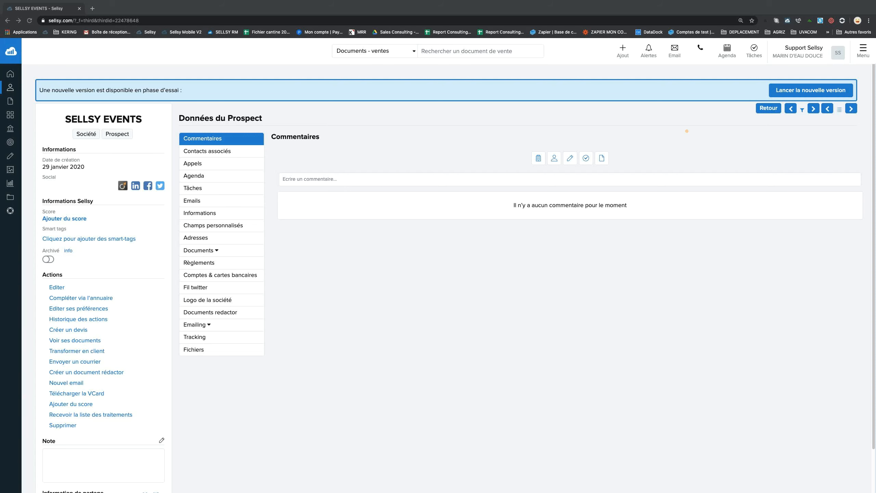
scroll(687, 131, "down", 1)
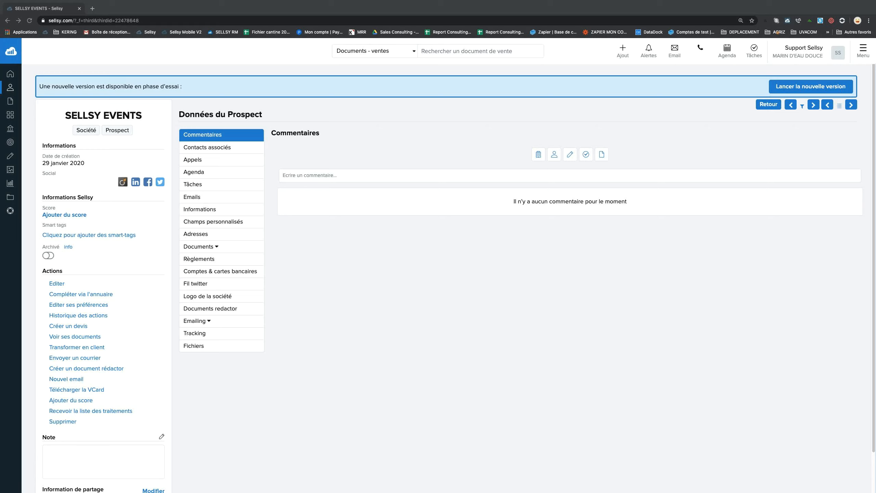
left_click(695, 61)
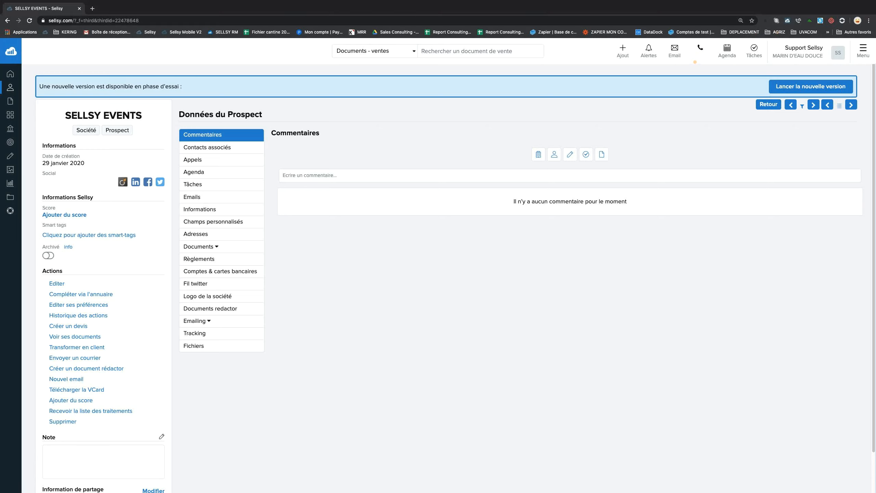
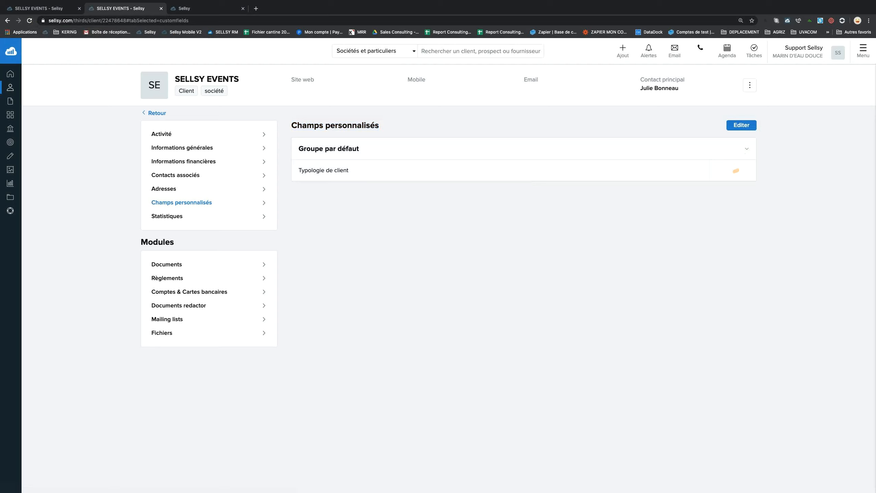
Set SELLSY EVENTS's Typologie de client custom field to COMITE D'ENTREPRISE.
left_click(740, 126)
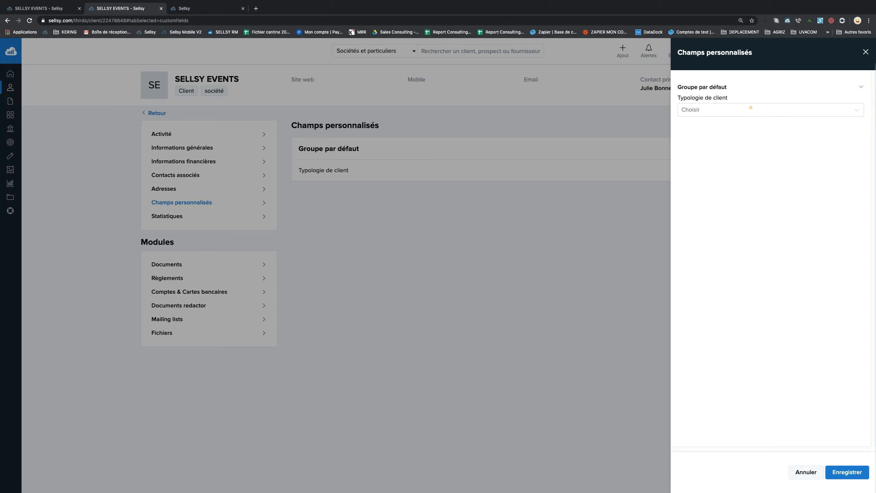
left_click(750, 110)
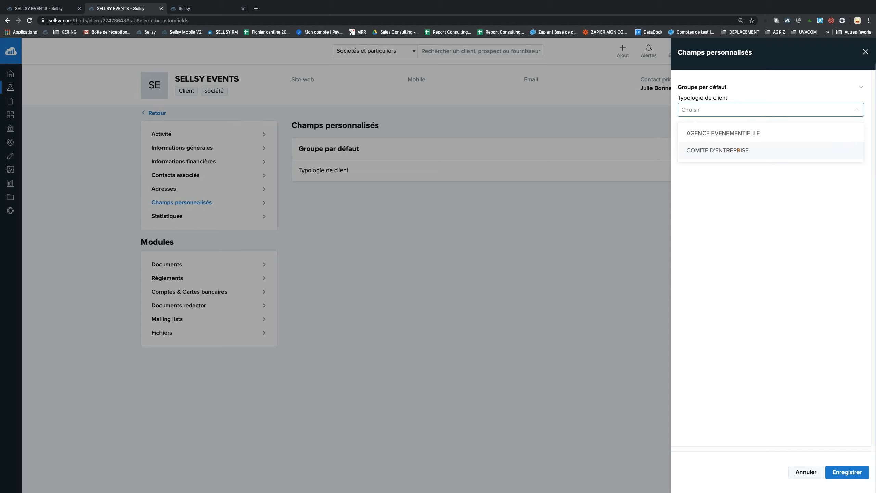
left_click(741, 151)
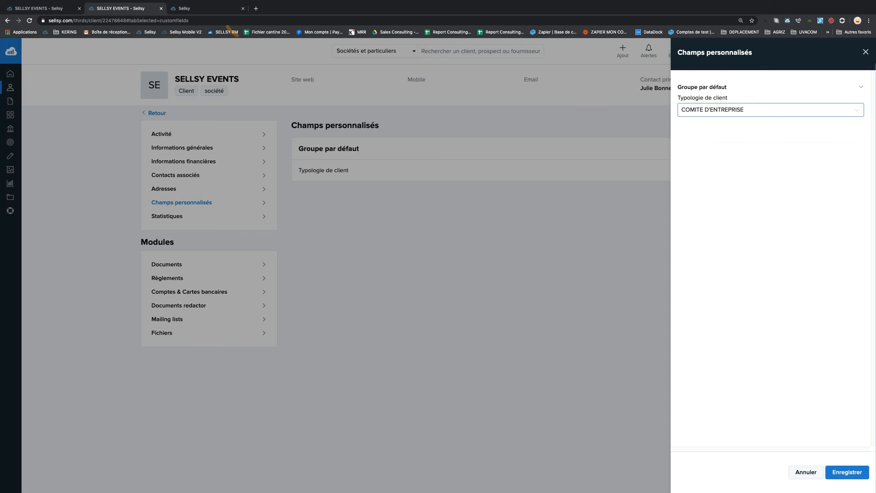
left_click(228, 7)
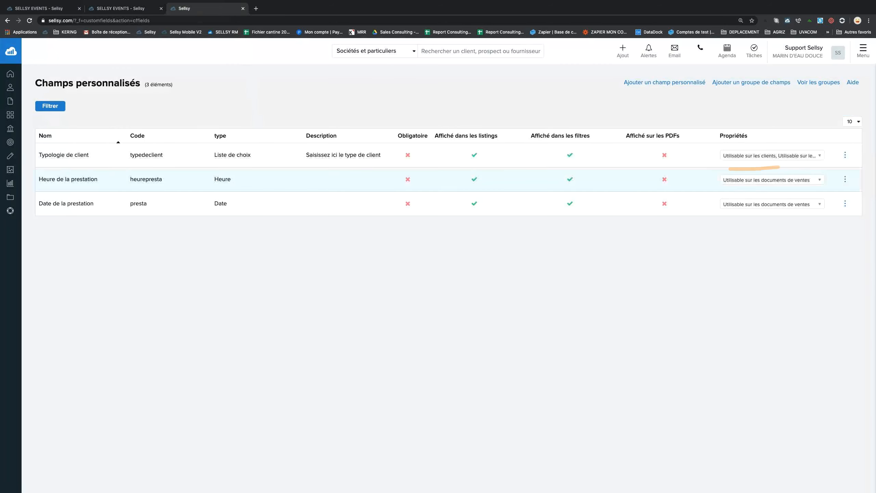
Make AGENCE EVENEMENTIELLE the default Typologie de client value, dropping the empty value rows.
left_click(844, 156)
left_click(789, 154)
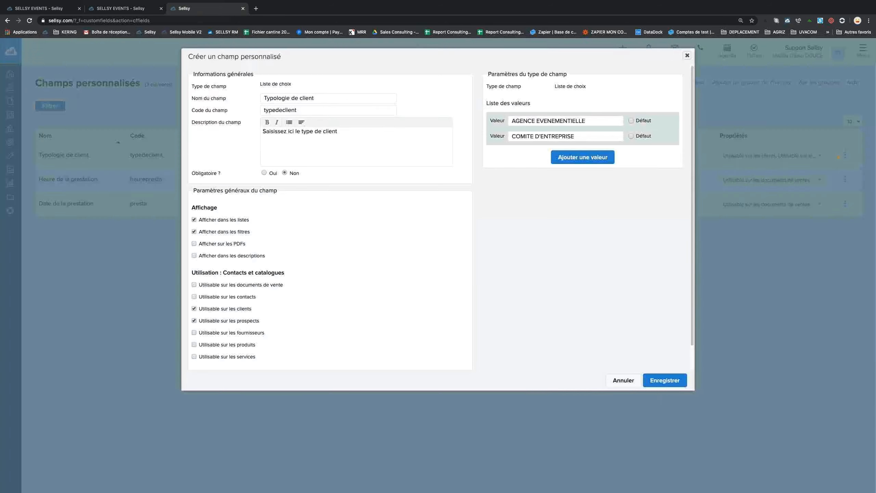
left_click(582, 157)
left_click(582, 172)
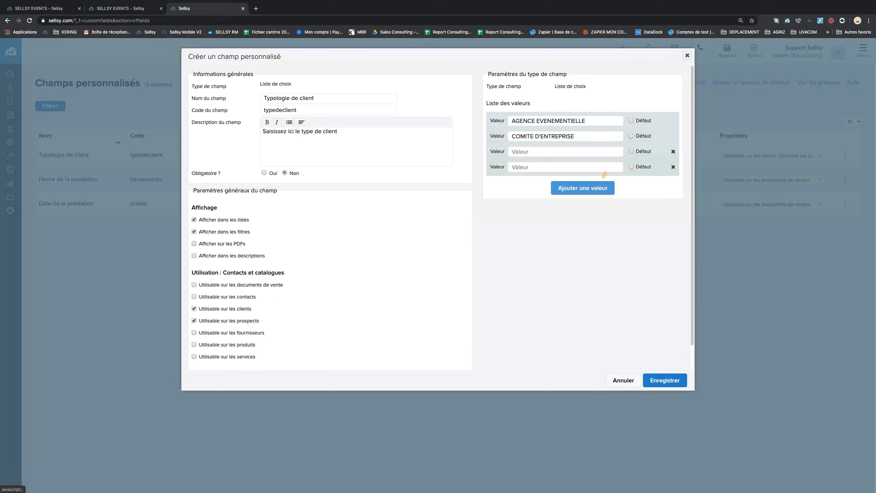
left_click(630, 120)
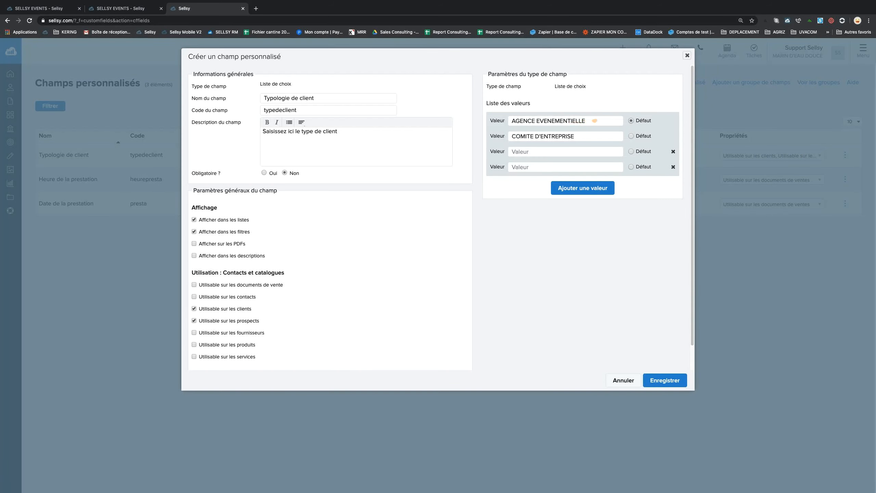
left_click_drag(595, 121, 482, 119)
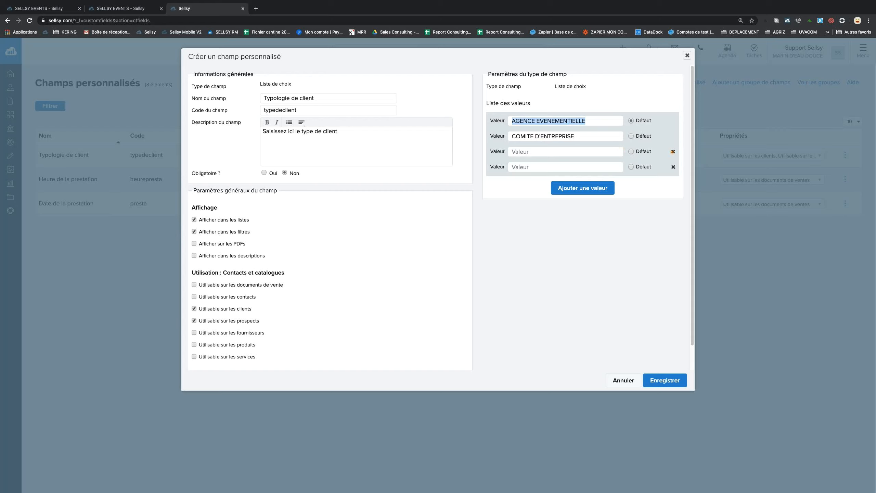
left_click(673, 167)
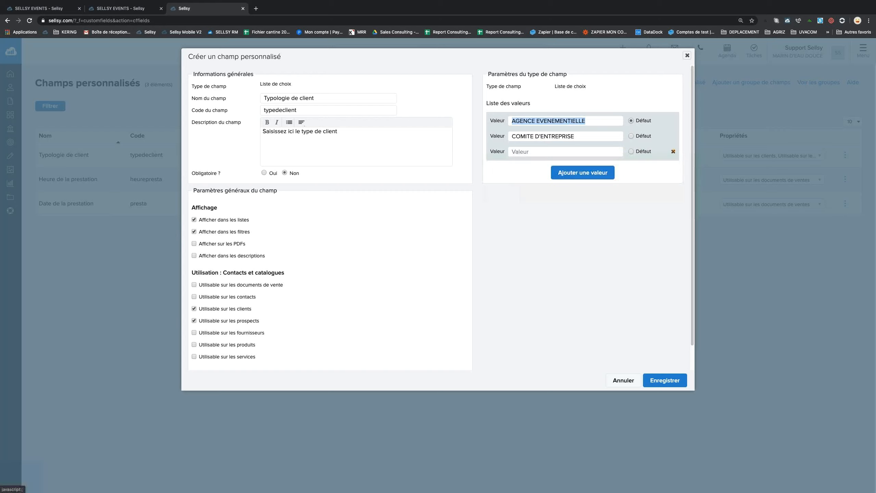
left_click(673, 151)
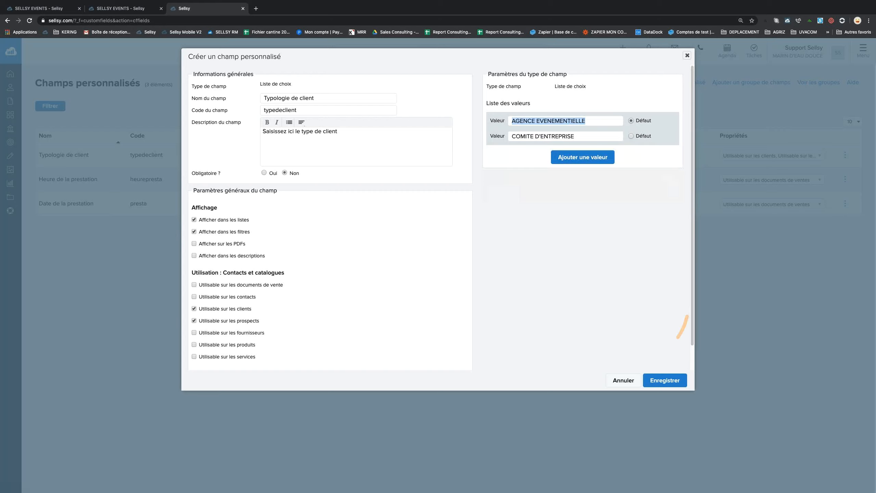
left_click(667, 378)
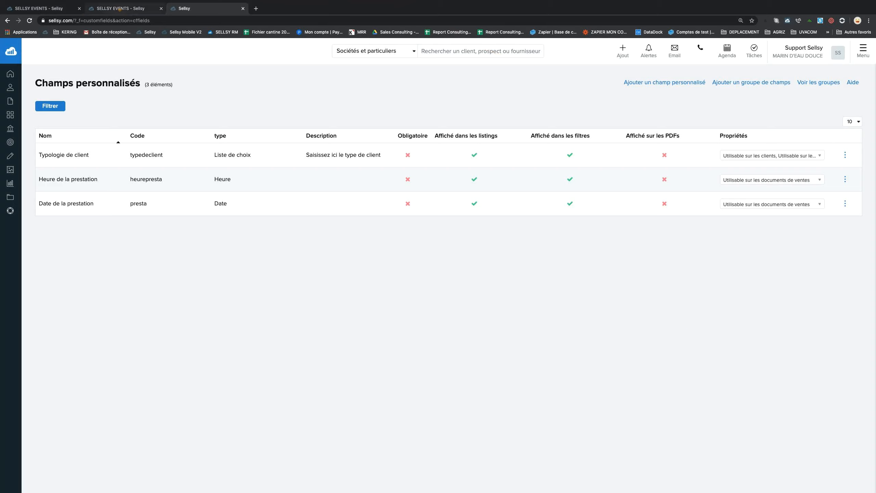
Reload SELLSY EVENTS's custom fields, then open the full 905-row clients list.
left_click(119, 9)
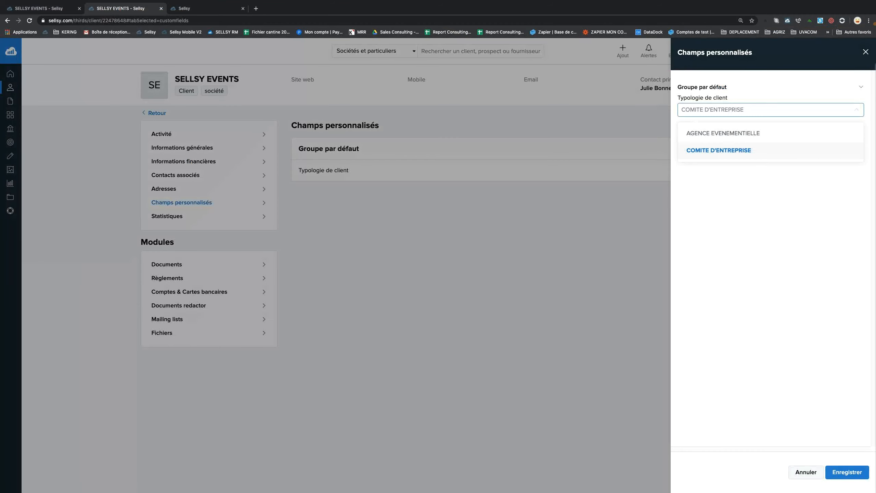
left_click(865, 51)
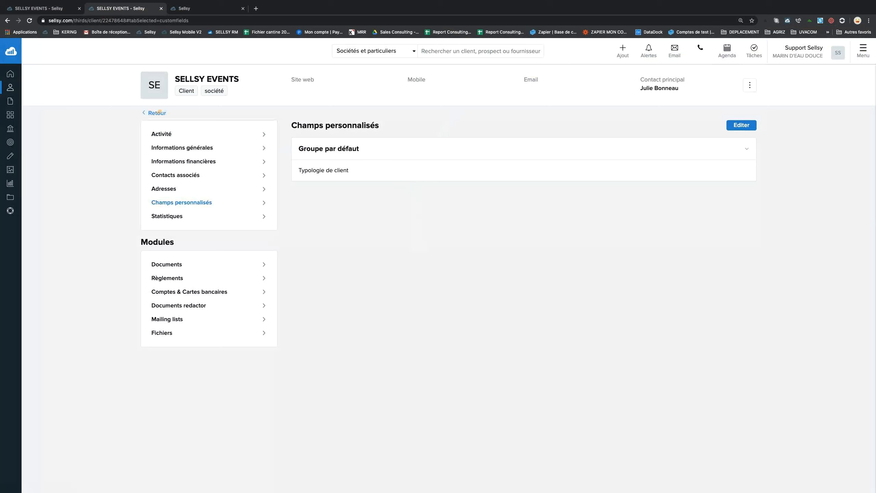
left_click(157, 113)
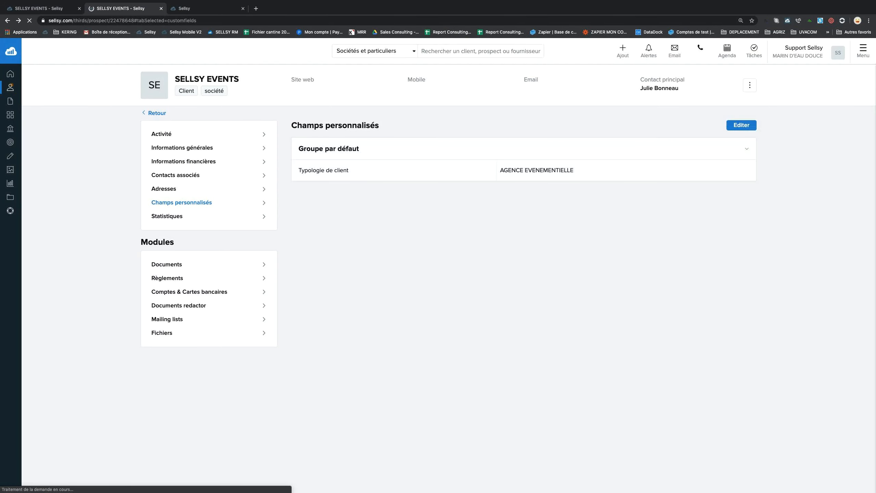
mouse_move(10, 86)
left_click(58, 115)
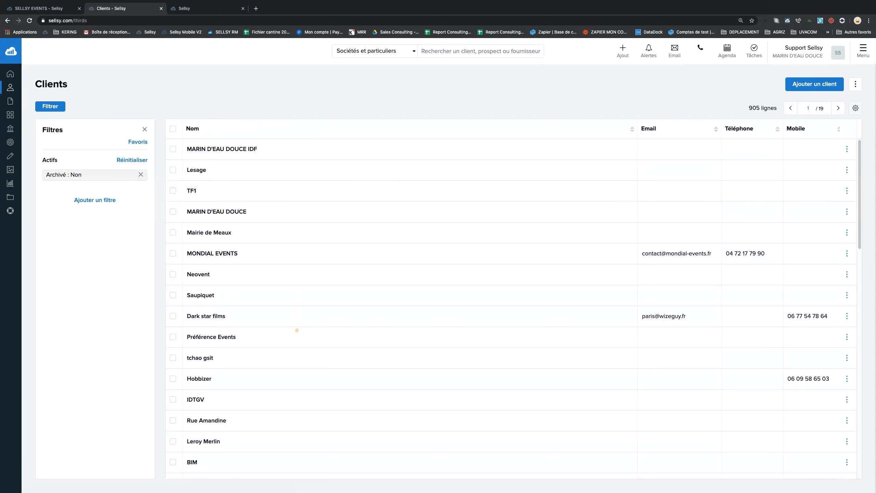
Browse the available client list filters, including the Smart-Tags options.
scroll(297, 329, "down", 1)
scroll(297, 330, "up", 1)
left_click(111, 198)
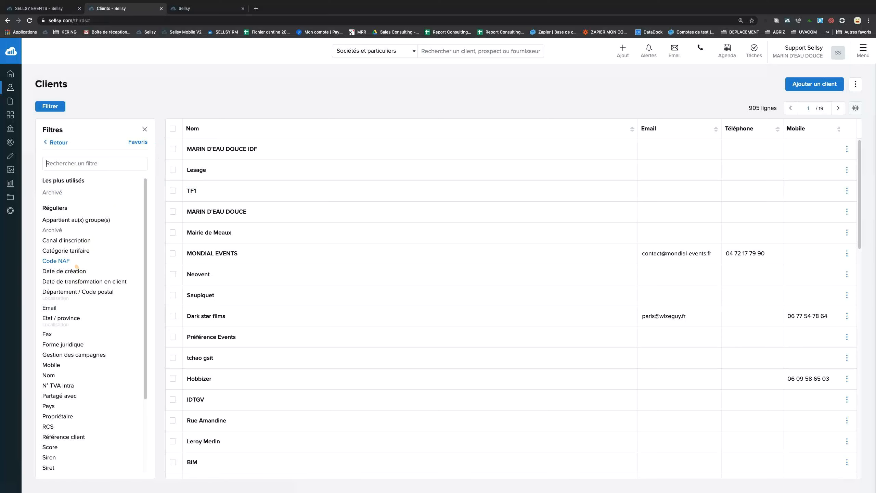
scroll(84, 274, "down", 1)
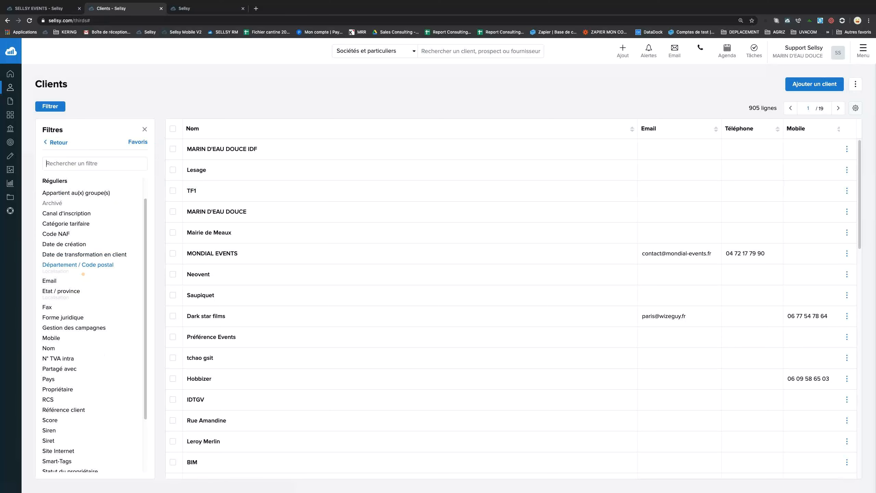
scroll(83, 274, "down", 3)
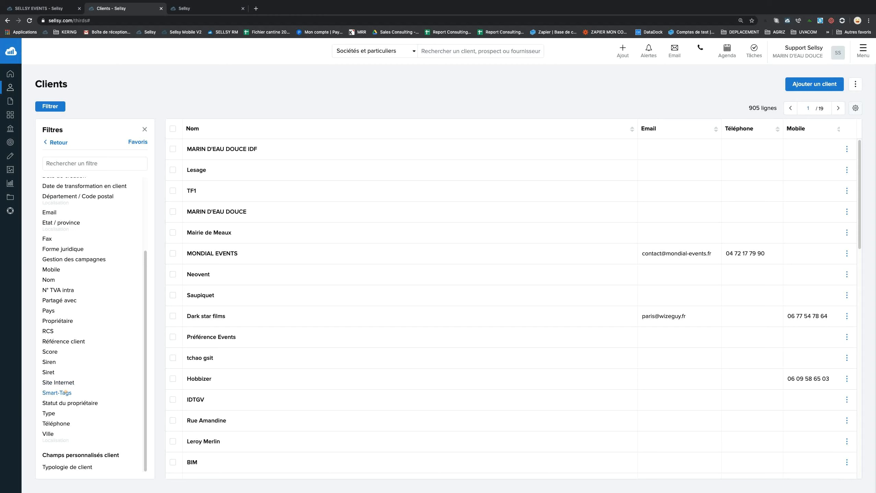
left_click(65, 392)
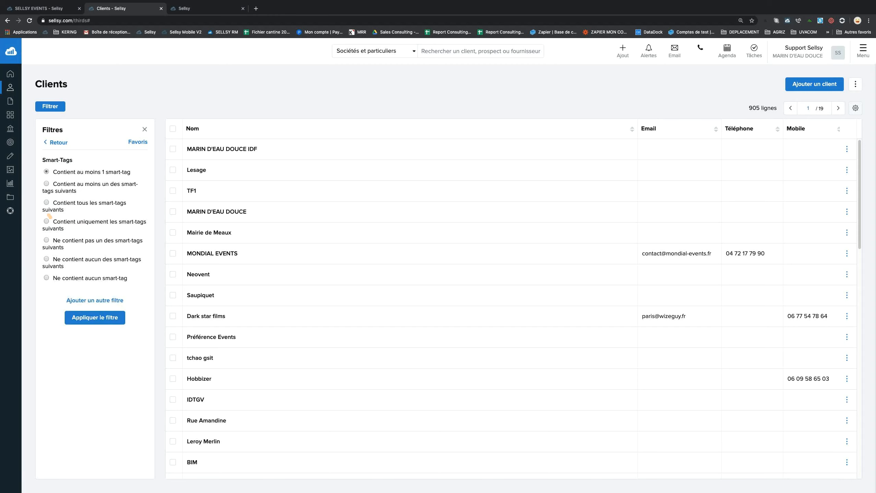
left_click(58, 142)
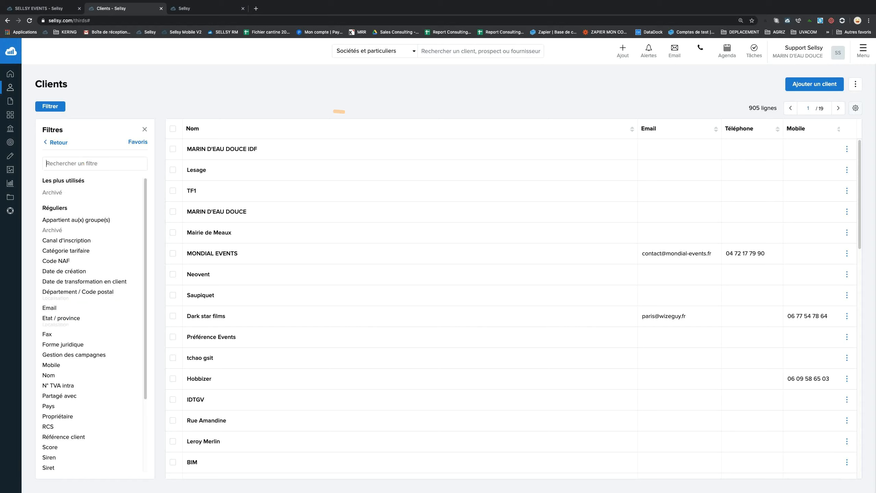
left_click(58, 142)
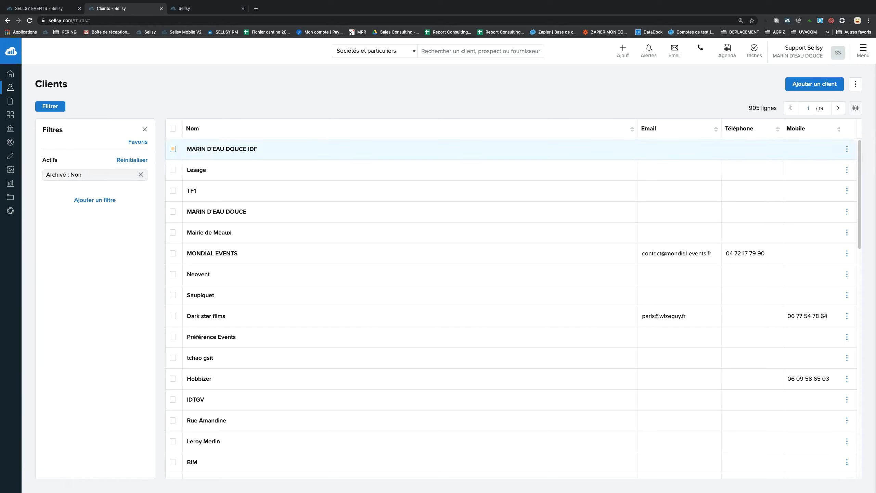
Search the filters for 'COMITE', then show the list's export, map and import actions.
left_click(93, 199)
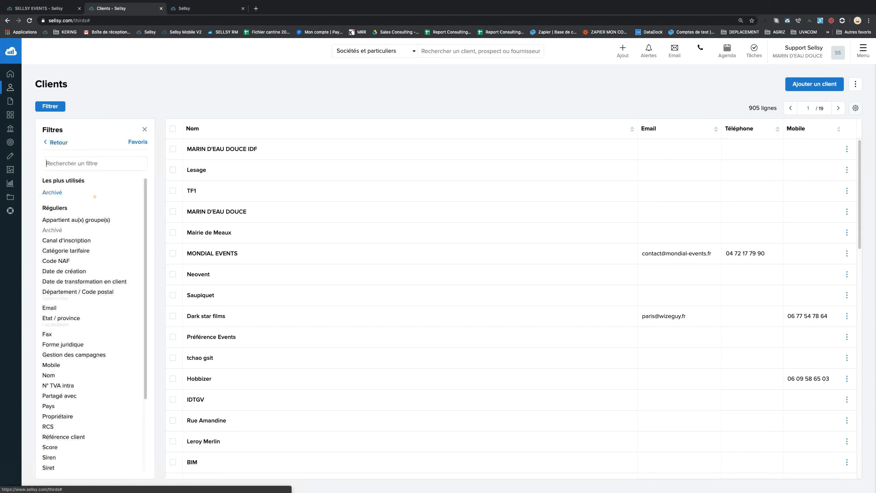
left_click(99, 163)
type("COMITE")
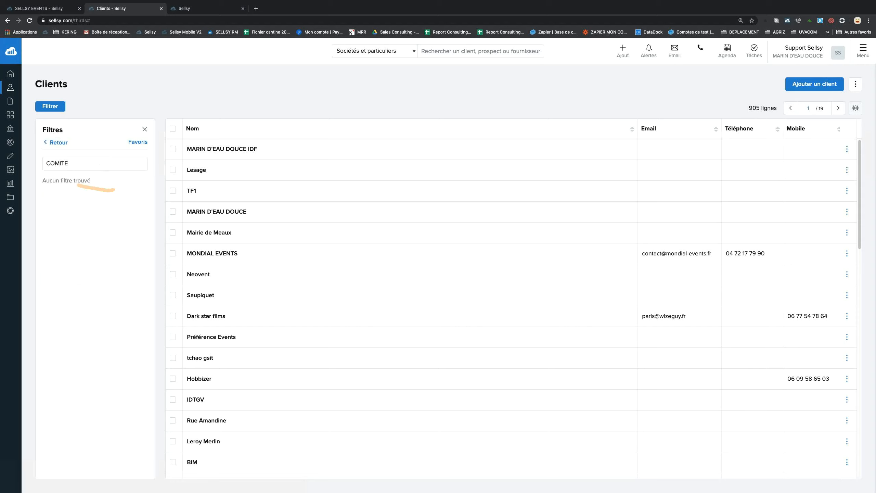
key("BackSpace")
key("BackSpace")
key("BackSpace")
key("BackSpace")
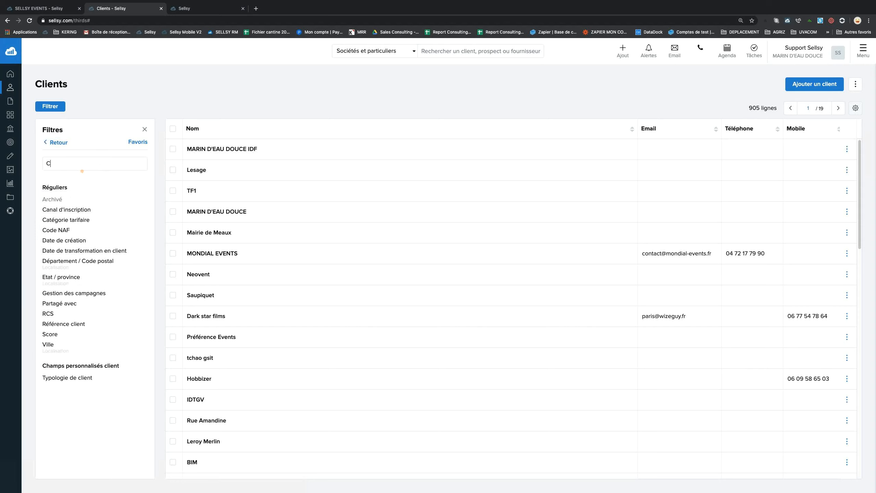
type("EE")
key("BackSpace")
key("BackSpace")
key("BackSpace")
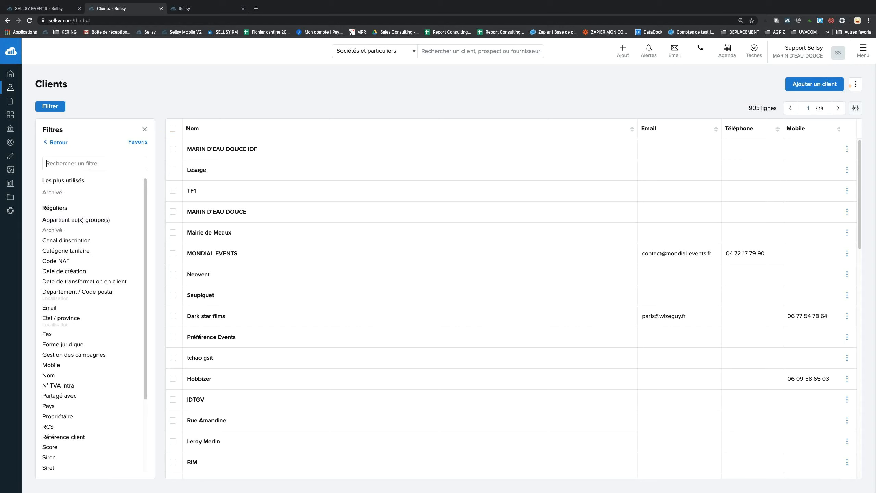
left_click(855, 84)
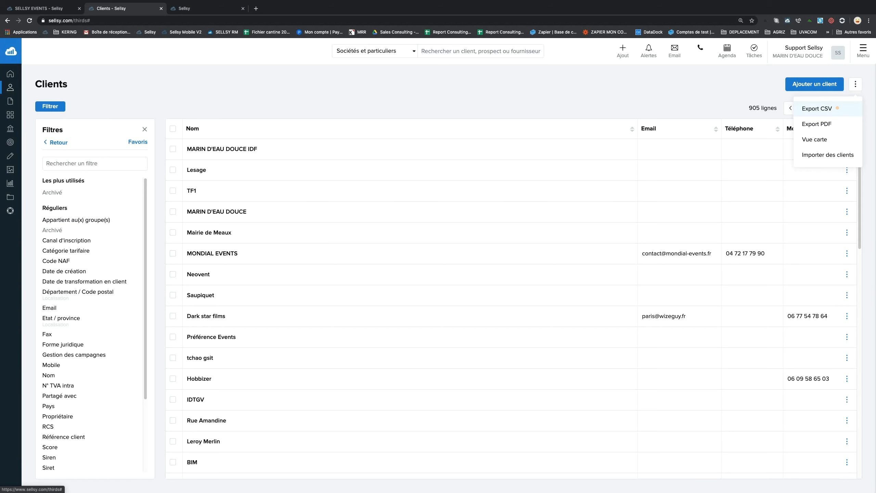
Set up a clients Export CSV in import format, then close it without exporting.
left_click(837, 109)
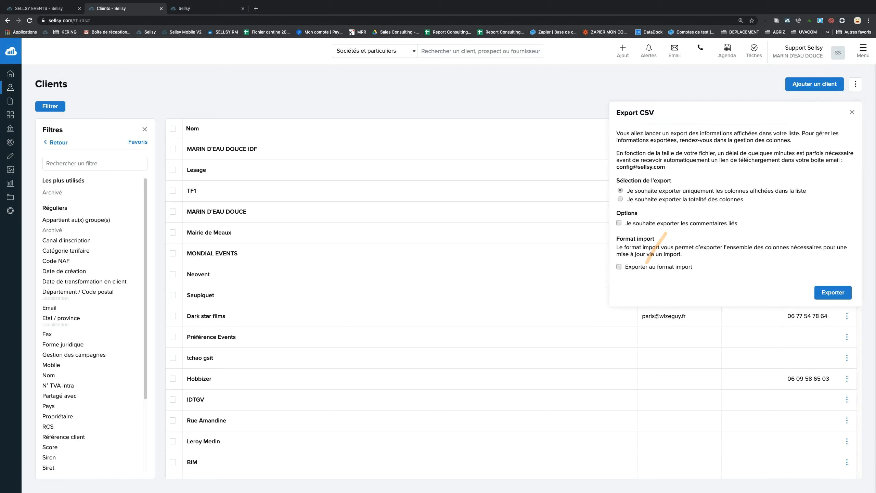
left_click_drag(628, 266, 706, 267)
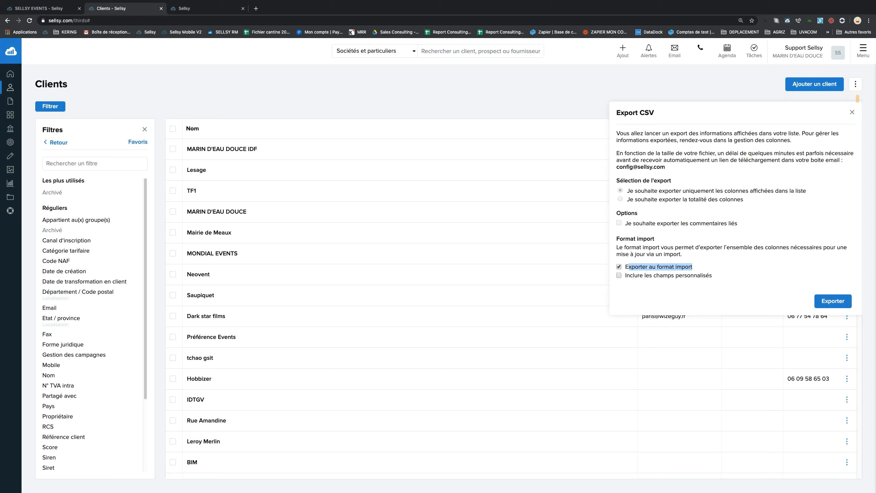
left_click(781, 95)
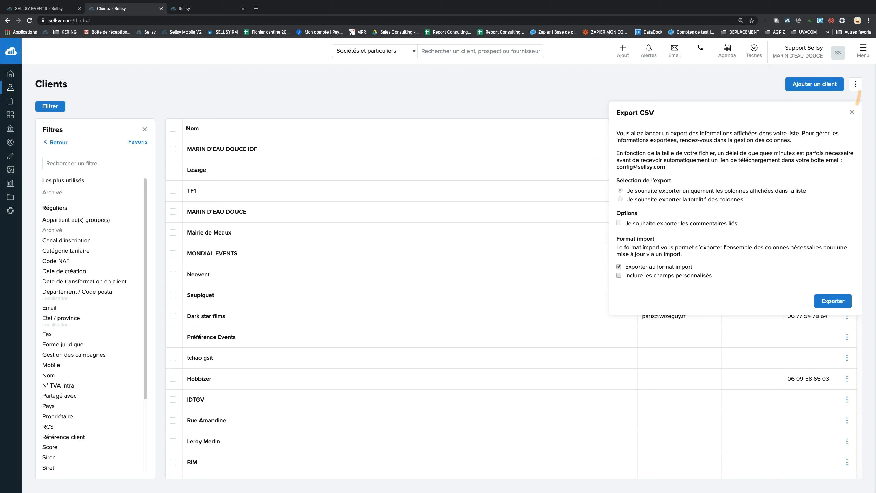
left_click(863, 51)
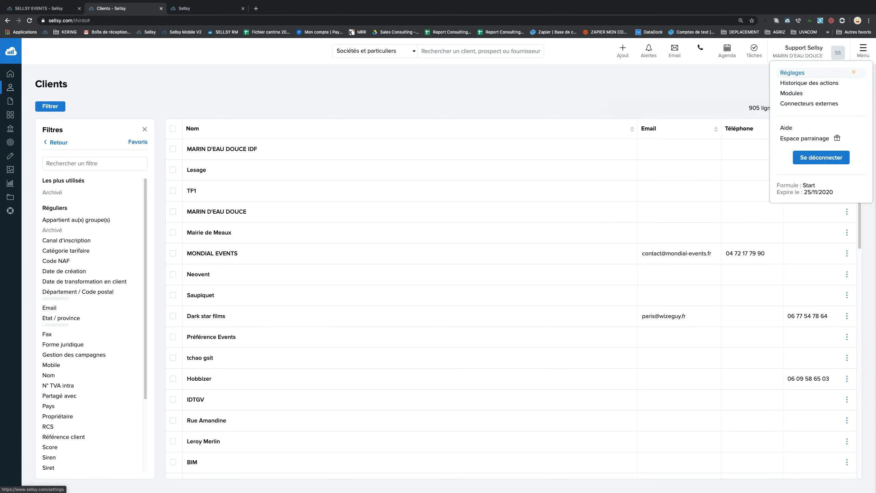
Look over the Import de données settings page and custom fields, then return to SELLSY EVENTS.
left_click(792, 73)
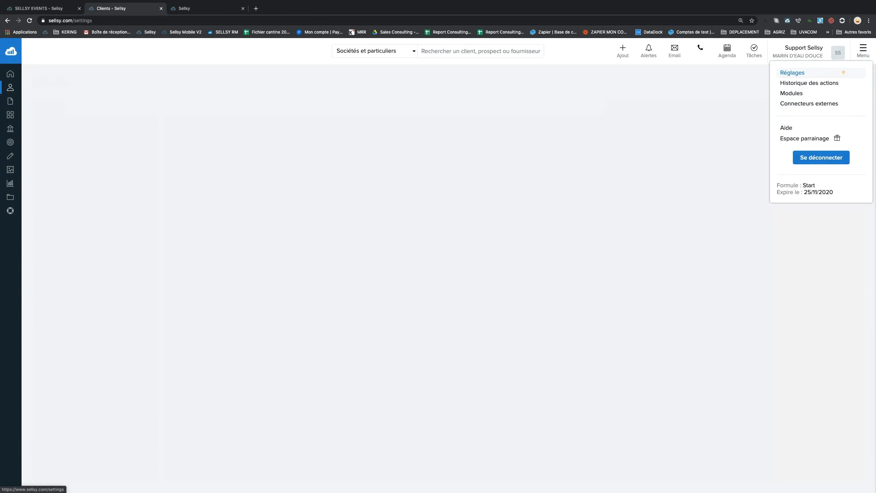
left_click_drag(349, 152, 404, 151)
left_click(393, 151)
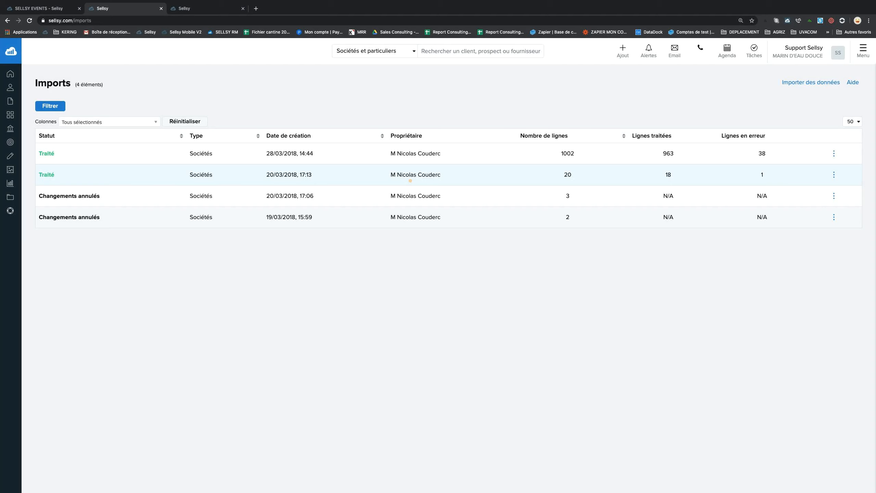
left_click_drag(780, 83, 840, 84)
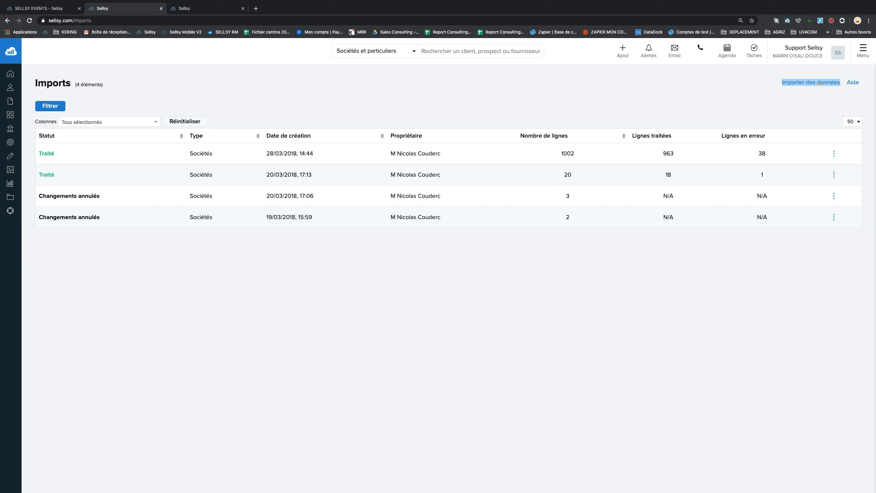
key("ctrl+Tab")
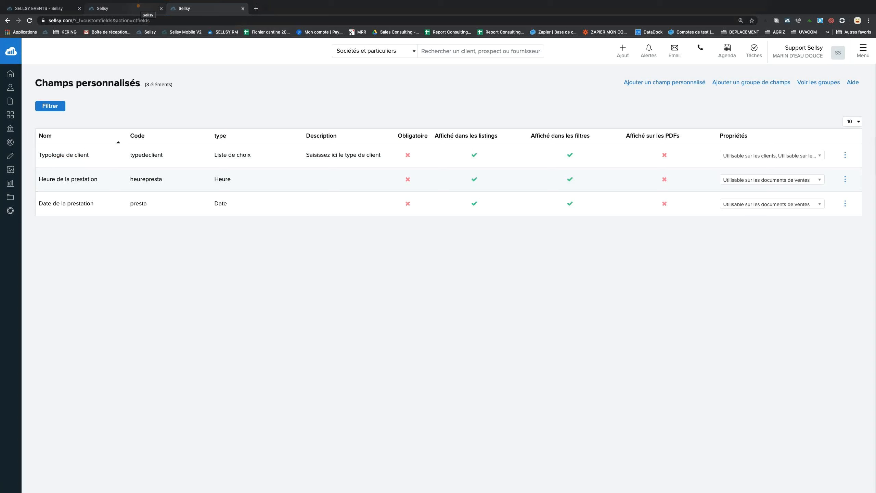
left_click(137, 6)
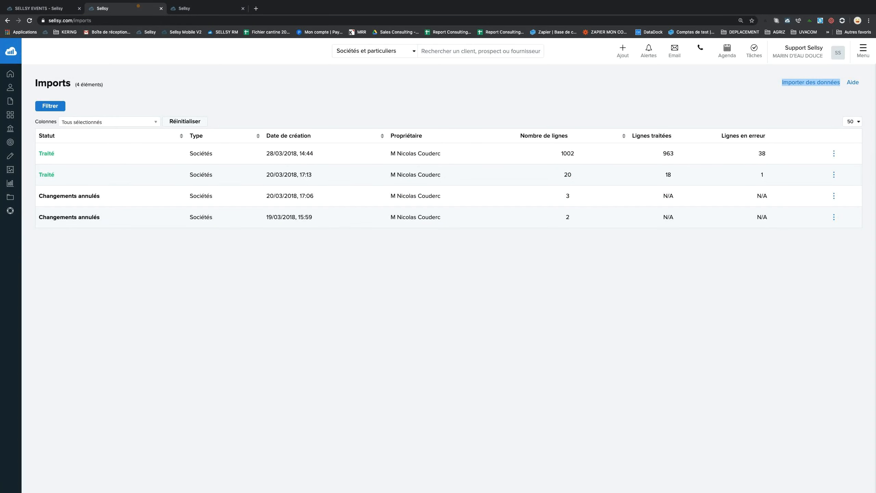
left_click(48, 8)
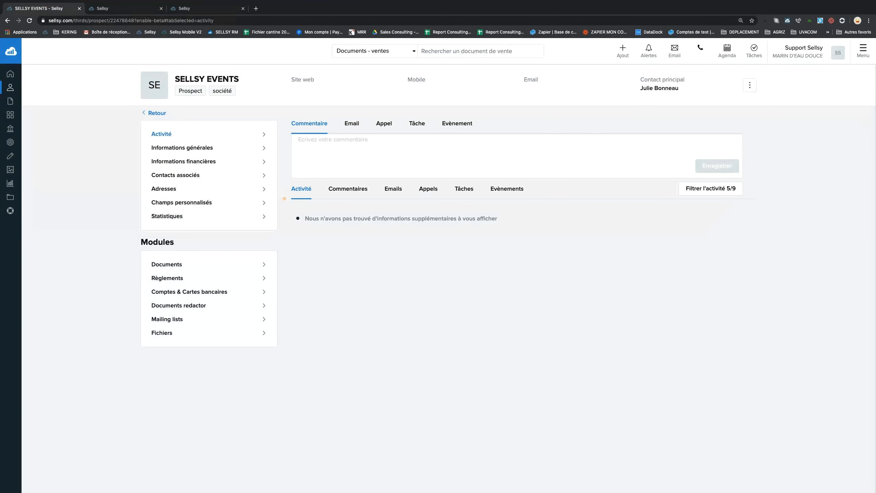
Reload the SELLSY EVENTS record, now a Client, and show its Documents > Devis list.
left_click(30, 20)
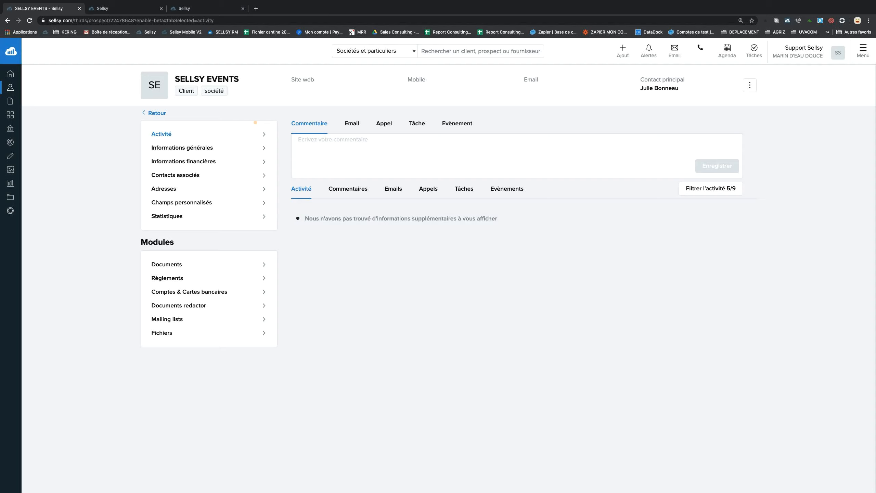
left_click(202, 264)
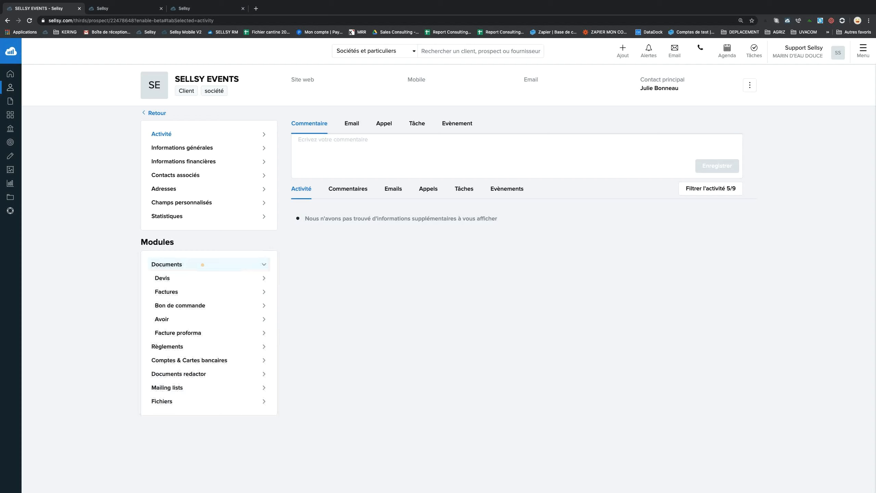
left_click(202, 277)
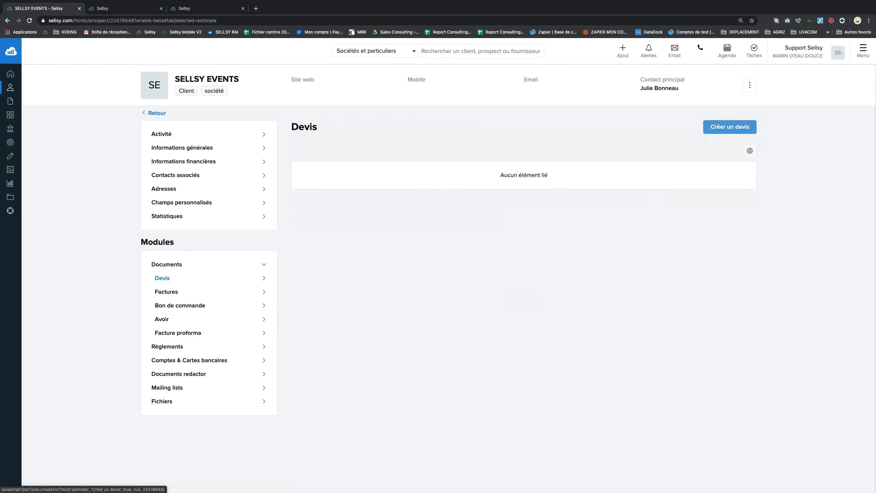
Start a new SELLSY EVENTS quote and browse templates, trying then dropping Modèle en Anglais.
left_click(716, 125)
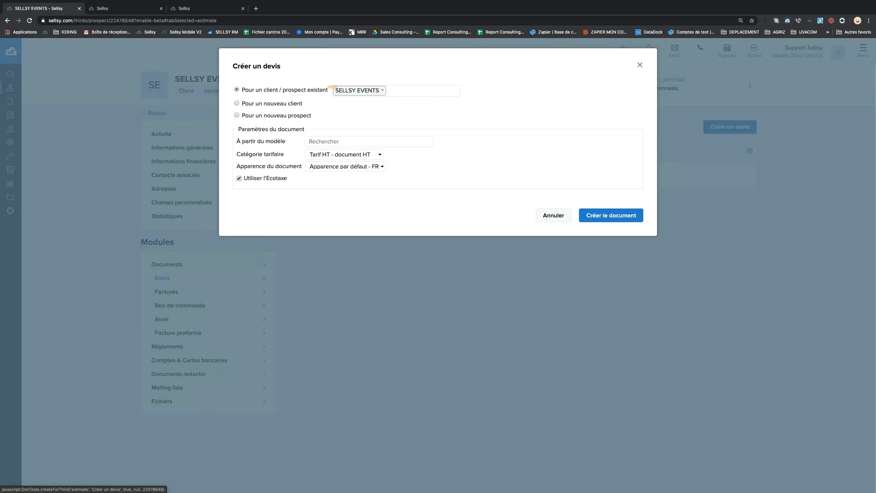
mouse_move(341, 87)
left_click(329, 141)
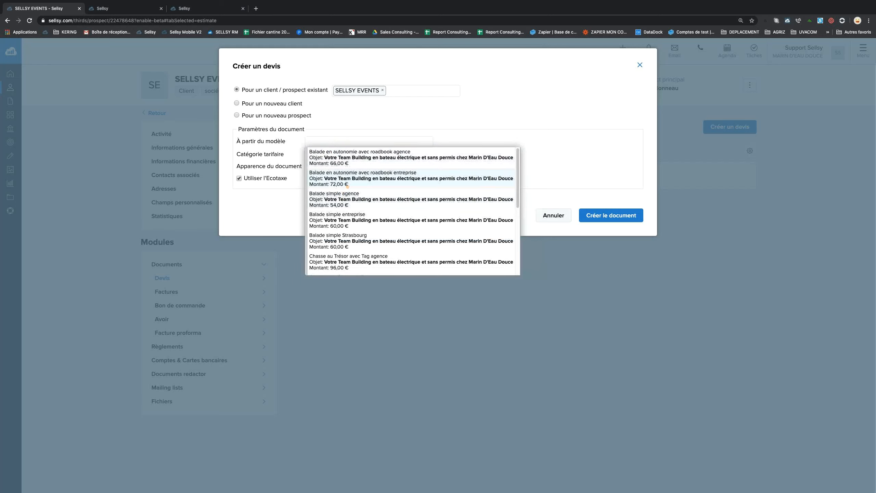
scroll(348, 186, "down", 10)
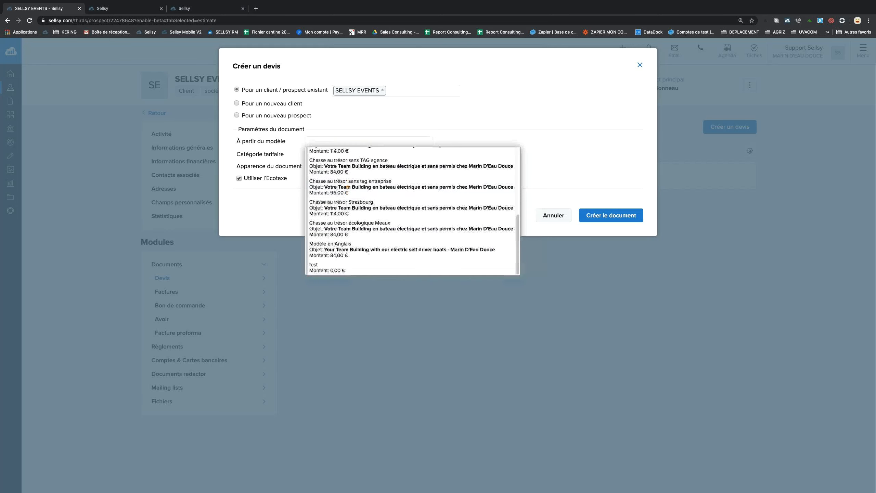
scroll(348, 187, "up", 2)
scroll(347, 187, "down", 2)
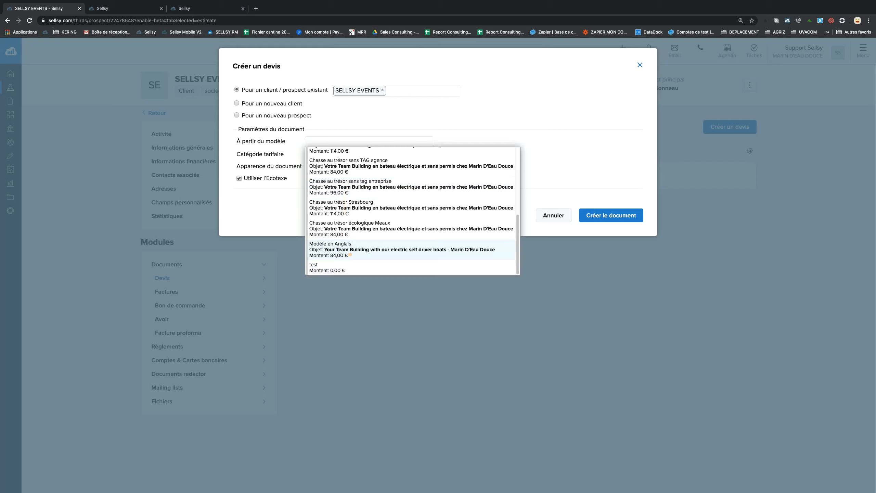
left_click(350, 254)
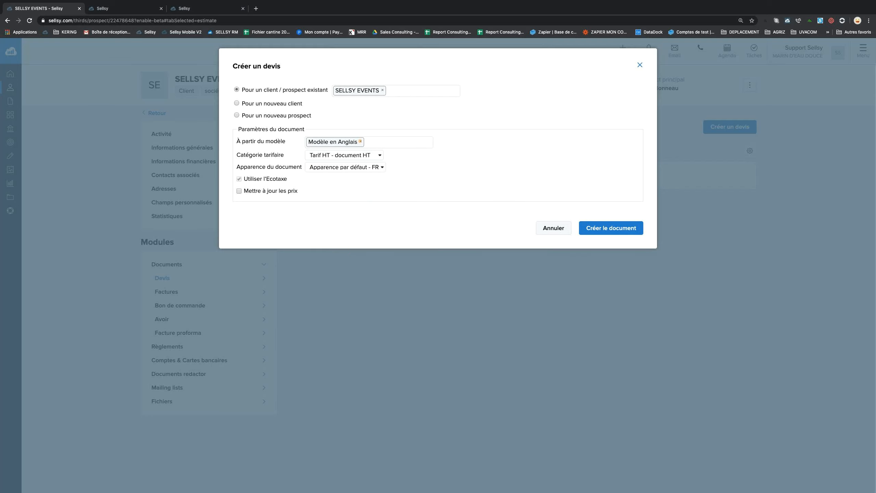
left_click(360, 141)
Create the quote from Chasse au Trésor avec Tag agence with Apparence par défaut - FR.
left_click(359, 140)
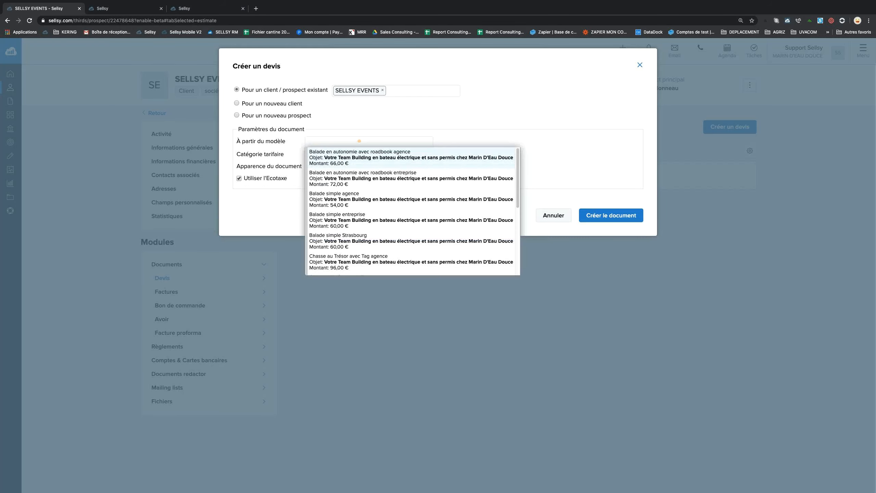
scroll(367, 235, "down", 1)
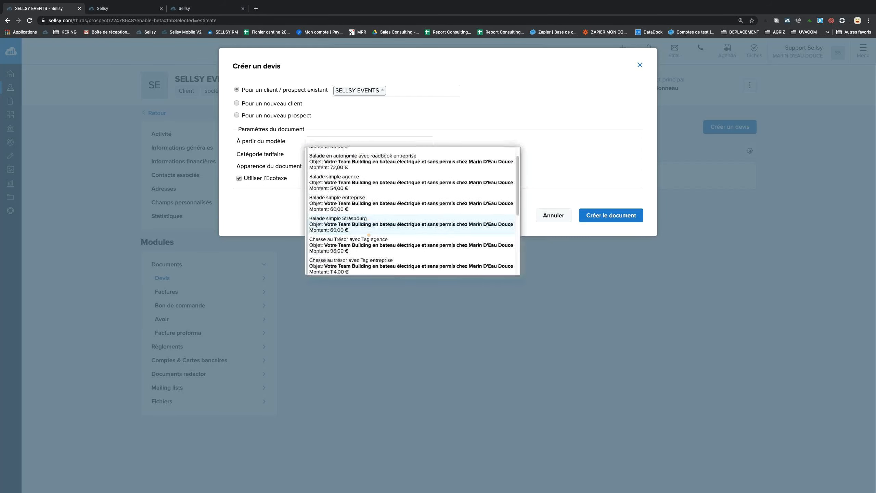
scroll(368, 234, "up", 1)
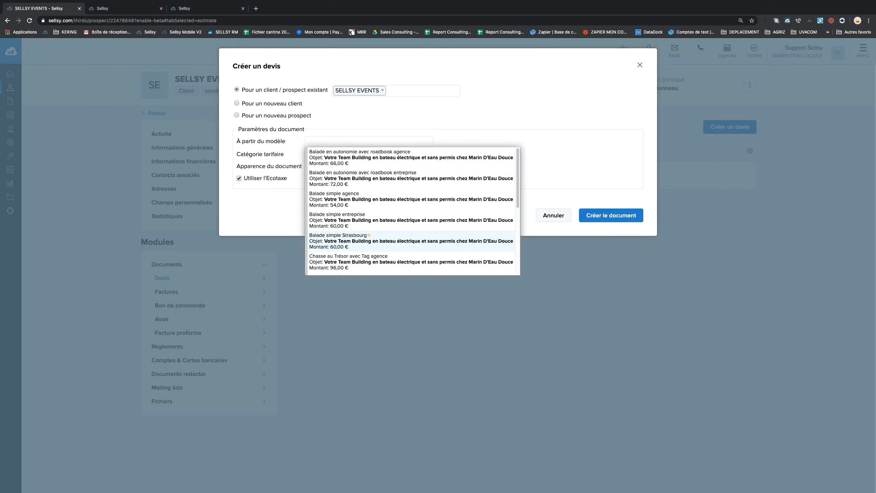
scroll(369, 235, "down", 1)
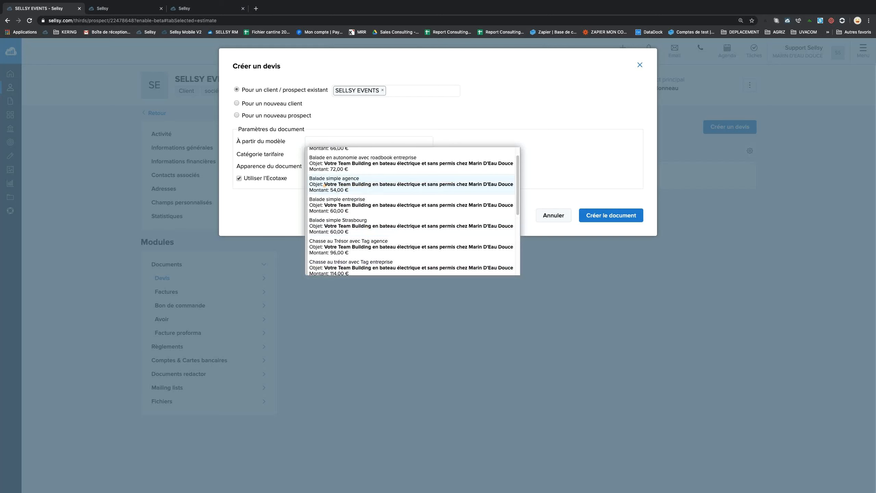
scroll(331, 183, "down", 5)
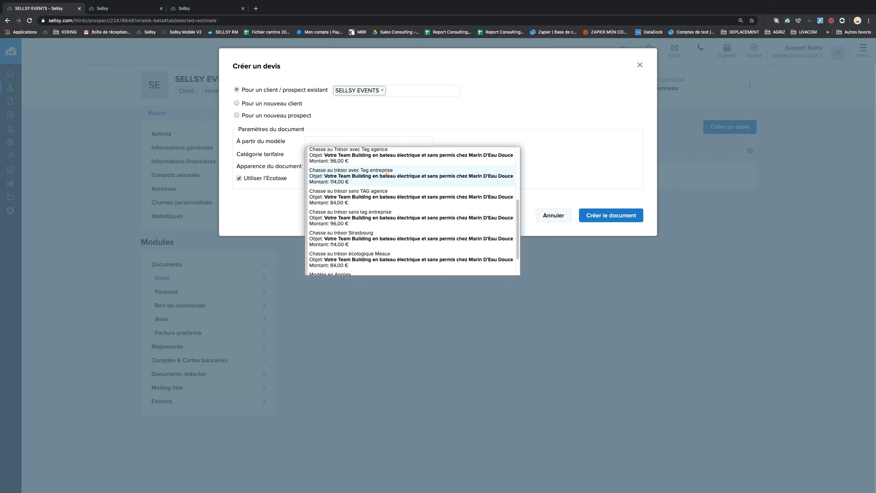
scroll(329, 168, "up", 1)
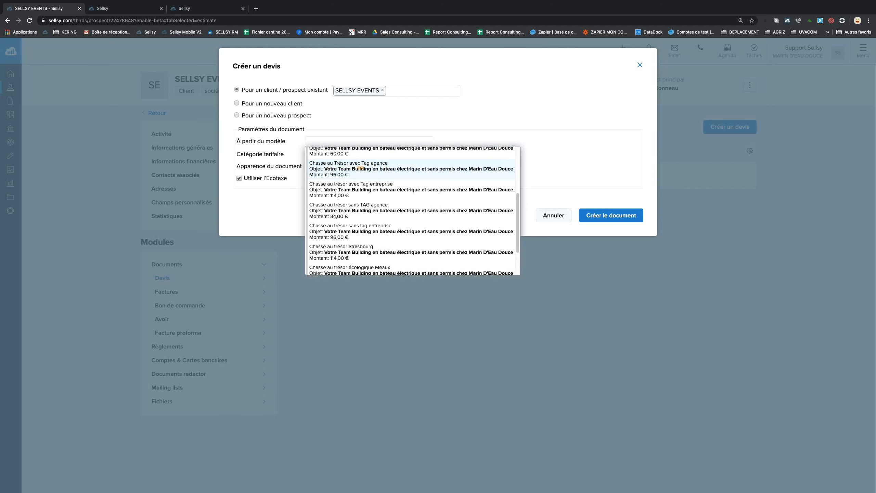
left_click(410, 167)
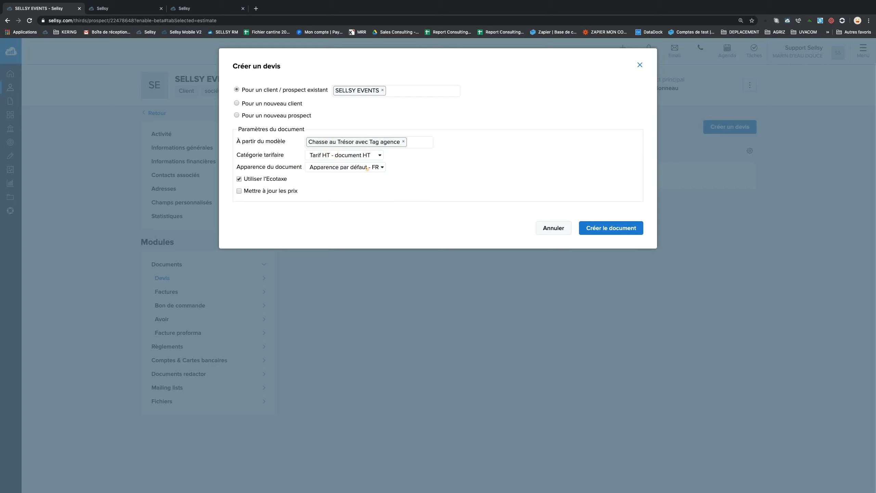
left_click(360, 168)
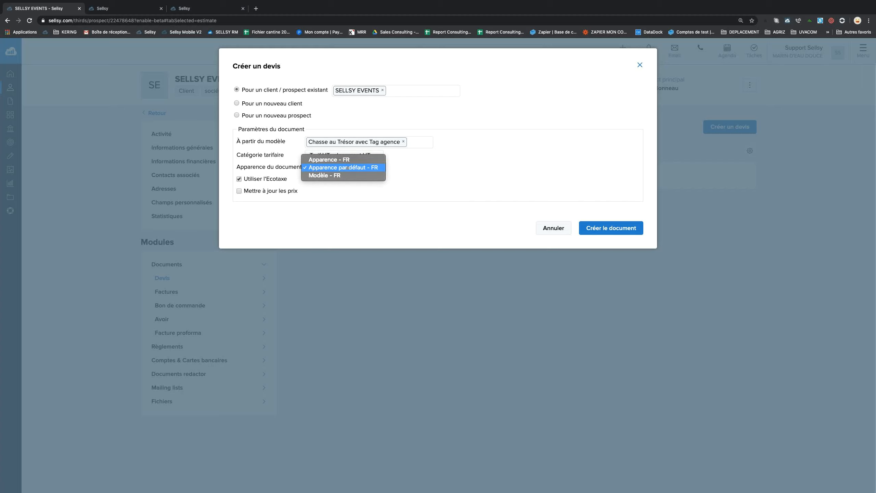
left_click(375, 168)
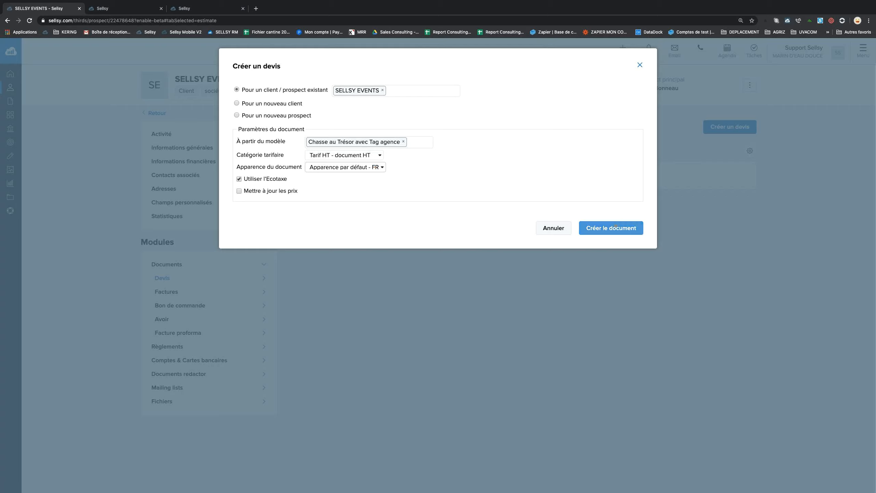
left_click(615, 226)
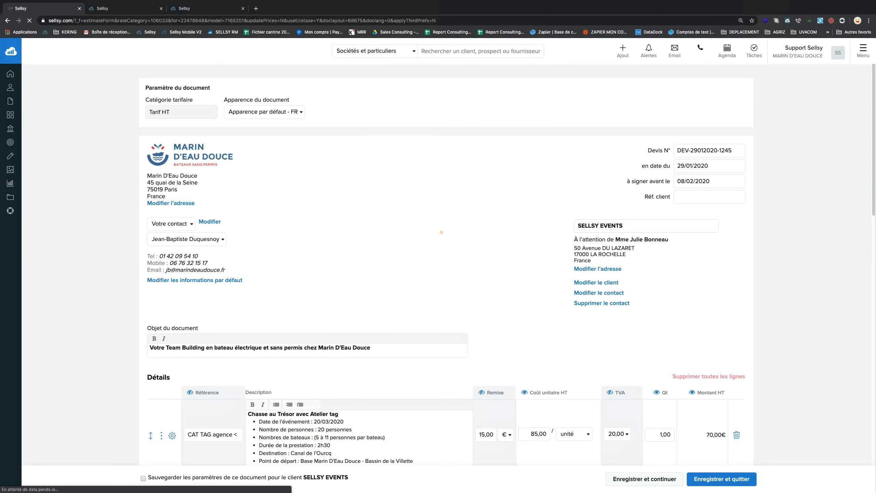
Review the draft quote's lines, sender contact, quote number and 29/01/2020 date fields.
scroll(482, 223, "down", 4)
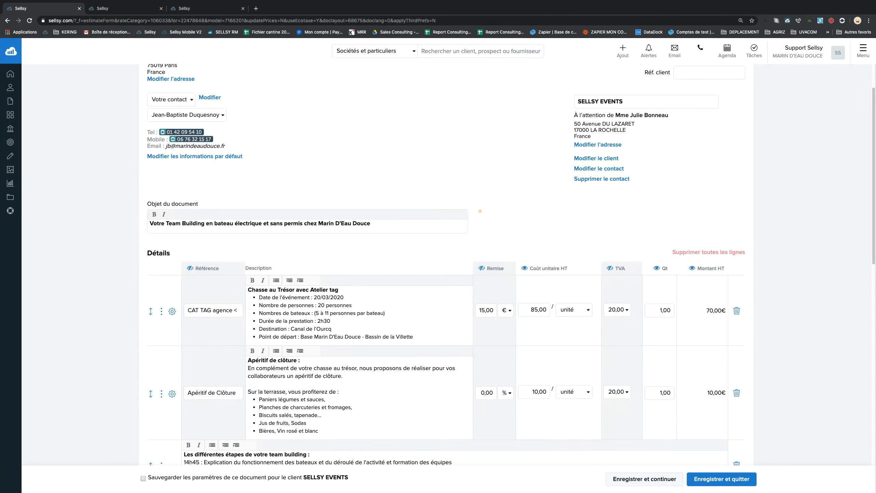
scroll(480, 210, "up", 3)
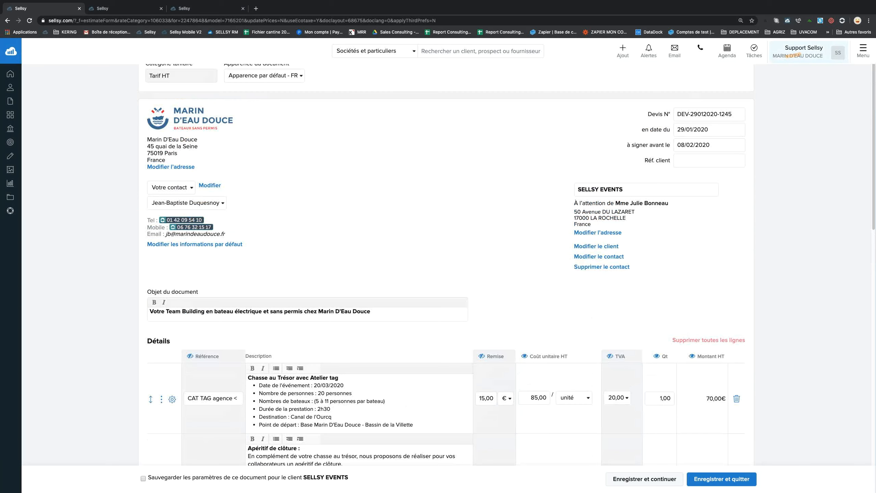
left_click(190, 203)
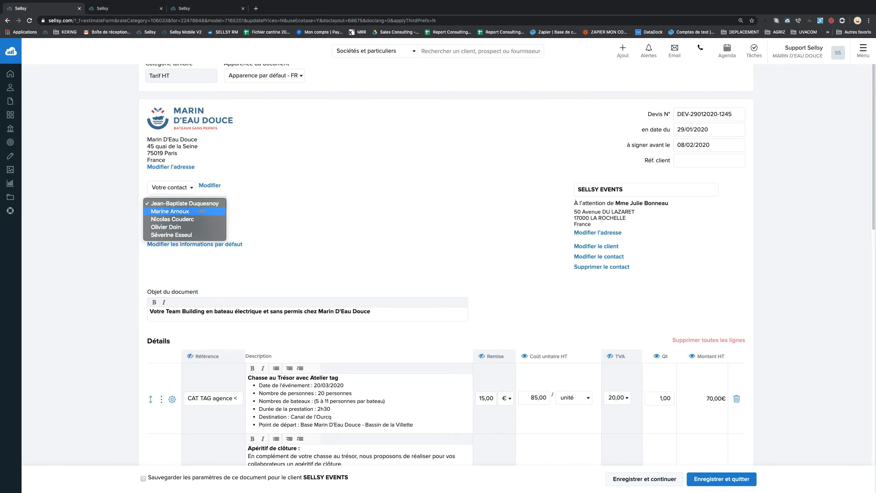
left_click(262, 209)
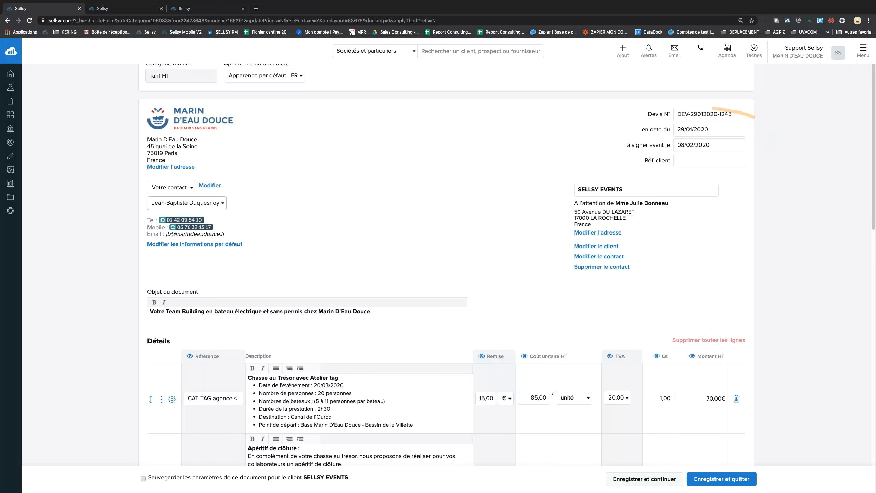
left_click_drag(677, 114, 749, 115)
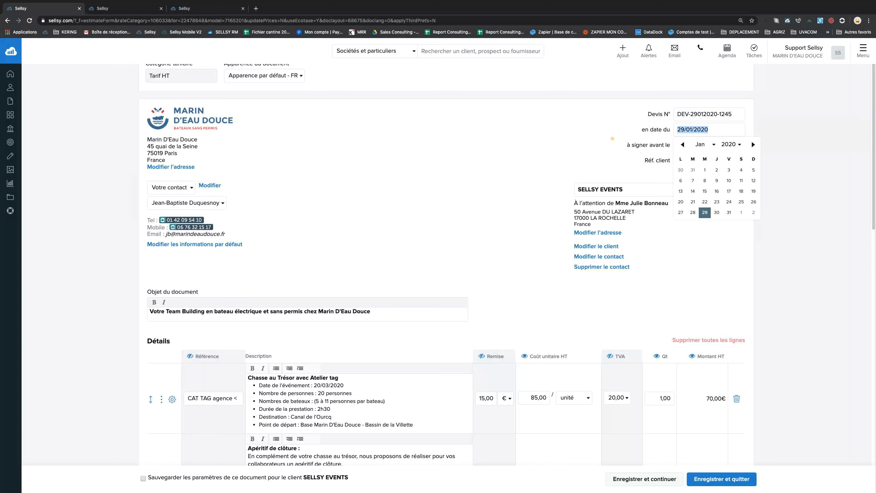
left_click(677, 129)
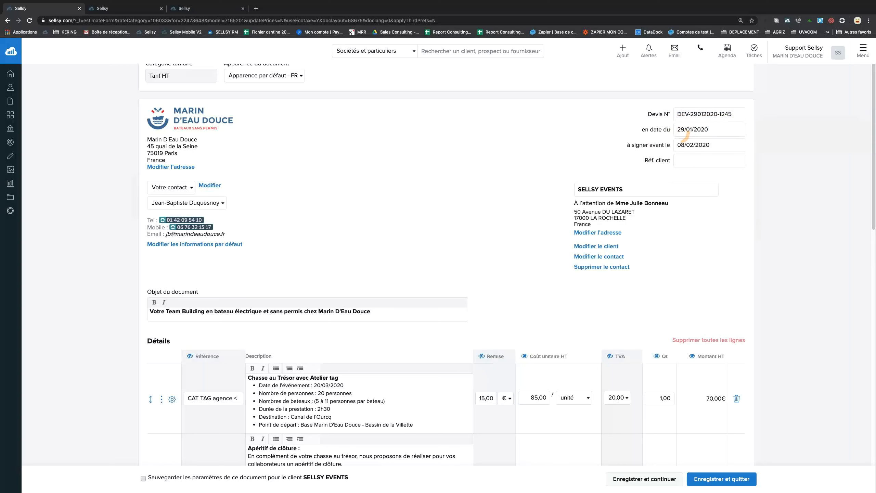
left_click(720, 144)
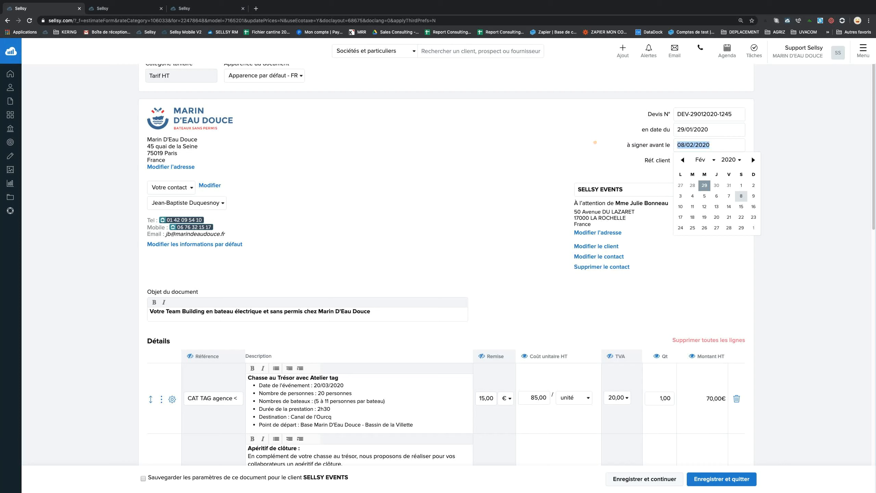
left_click(196, 7)
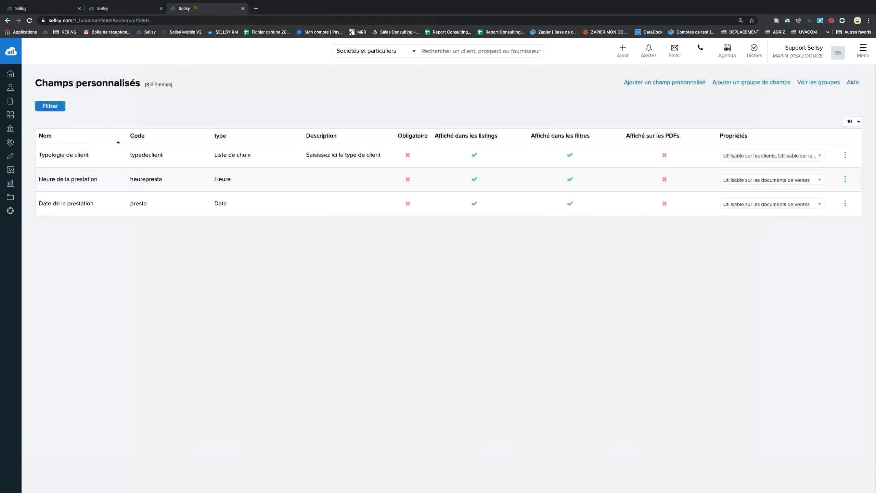
Change the quote and pro forma validity in Gestion des ventes settings from 10 to 15 days.
left_click(862, 51)
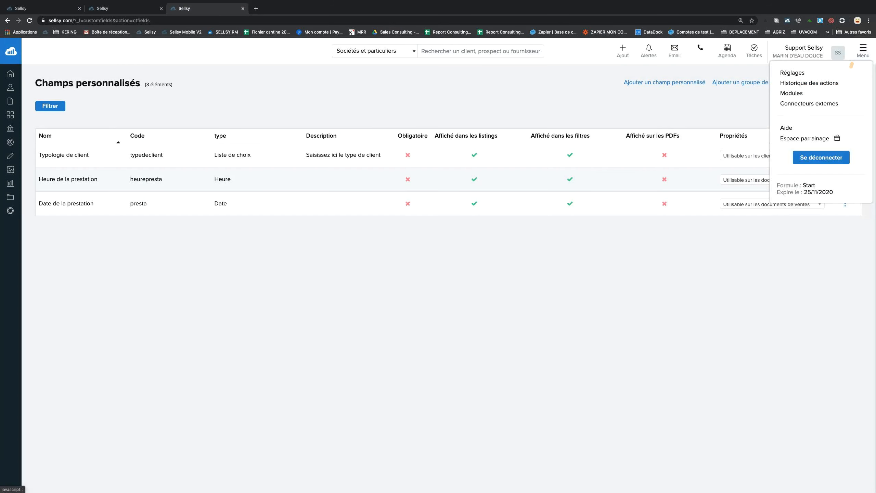
left_click(793, 73)
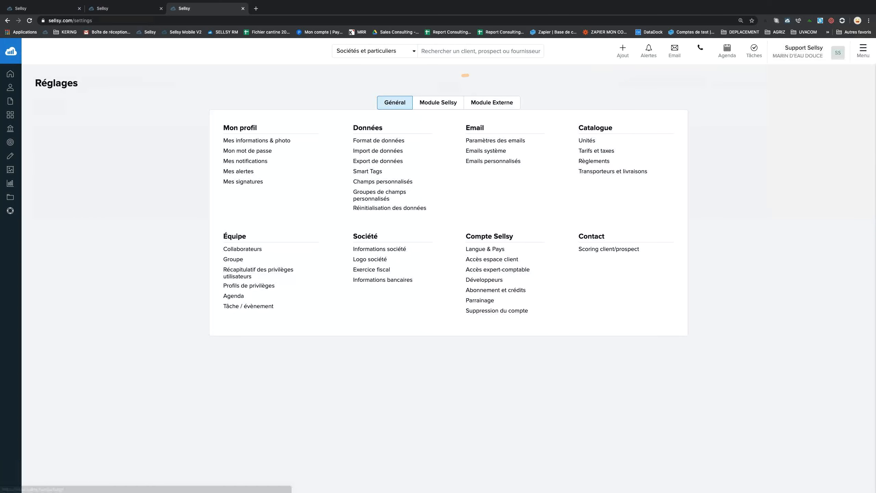
left_click(436, 99)
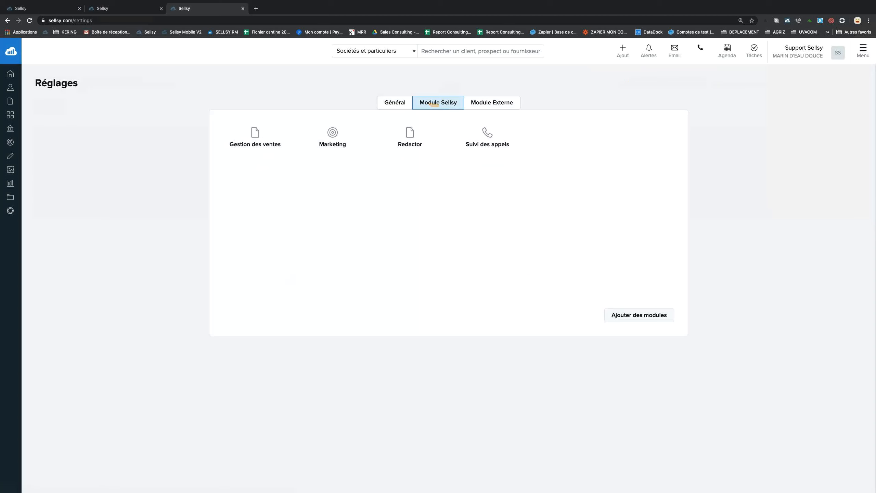
left_click(270, 135)
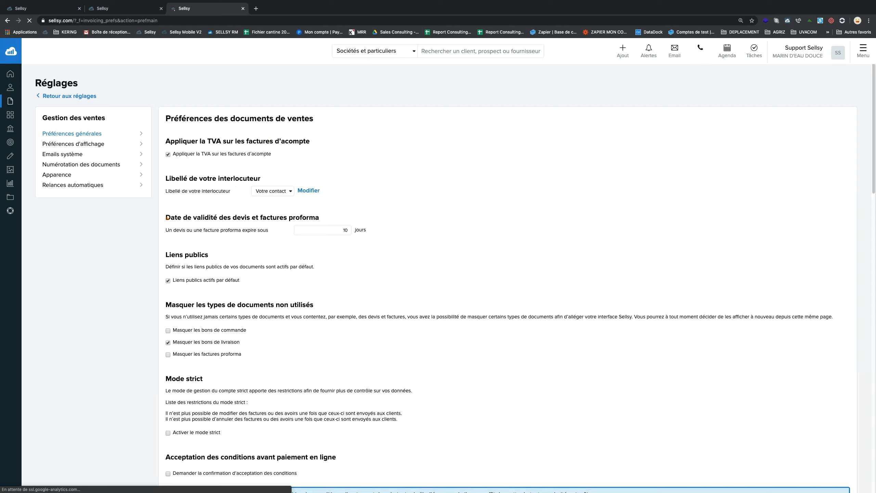
left_click_drag(166, 216, 259, 217)
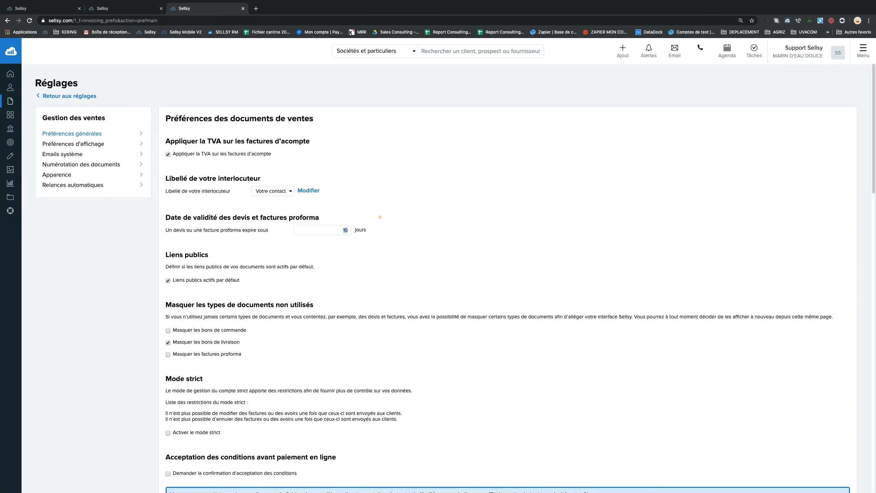
scroll(379, 217, "down", 20)
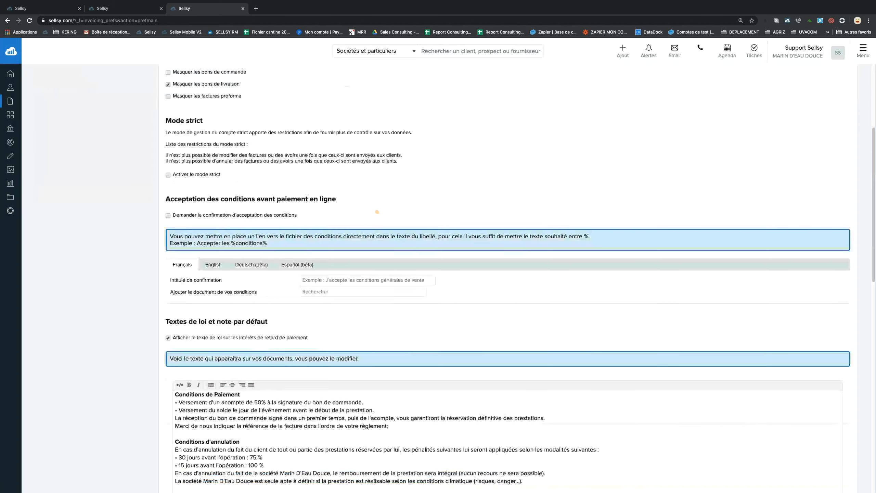
left_click(502, 455)
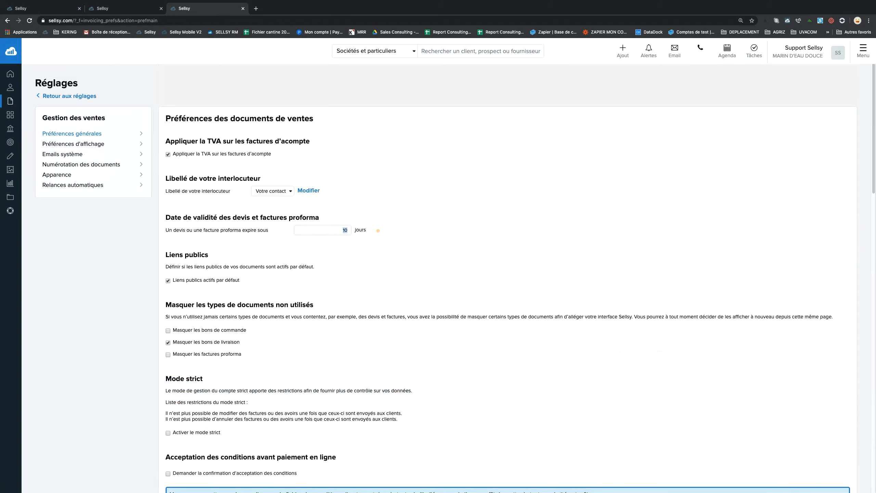
type("15")
scroll(403, 286, "down", 20)
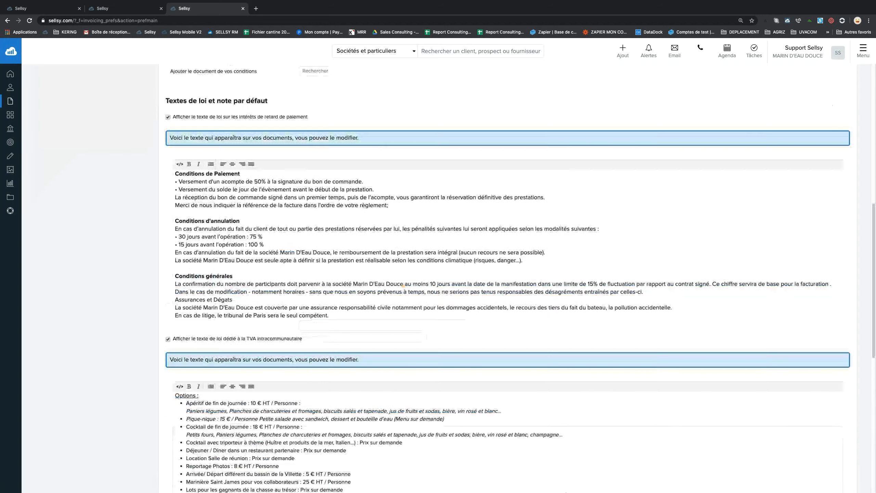
left_click(503, 455)
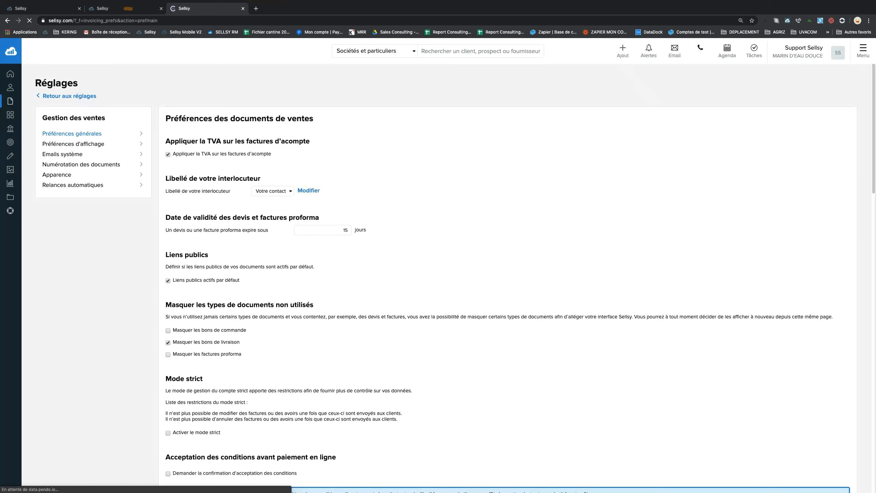
left_click(123, 8)
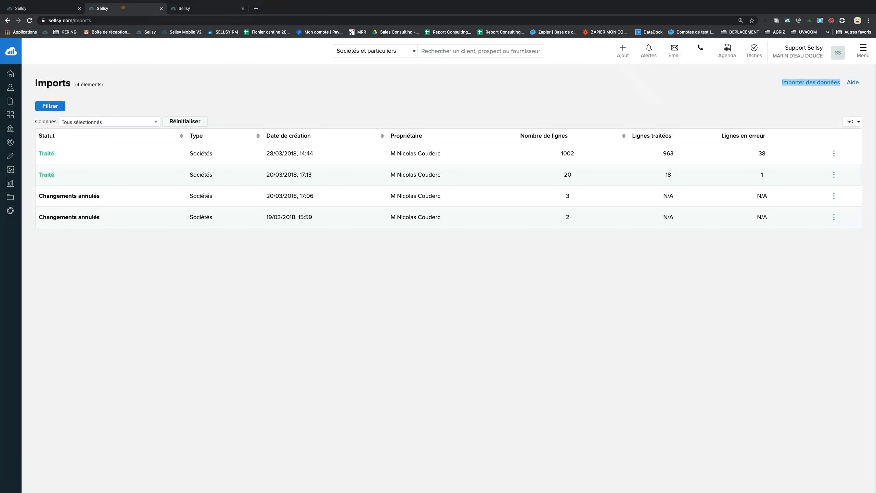
left_click(38, 7)
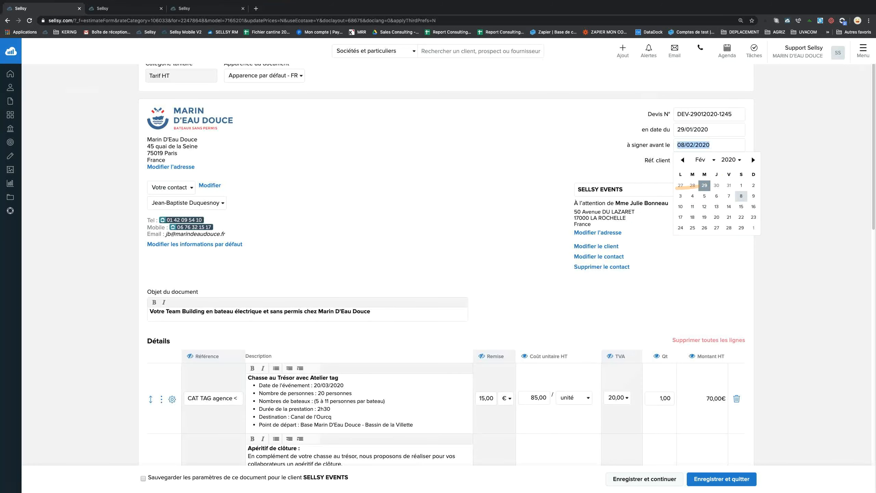
Dismiss the date picker and Réf. client suggestions, then open the Modifier le contact dialog.
left_click(628, 155)
left_click(699, 161)
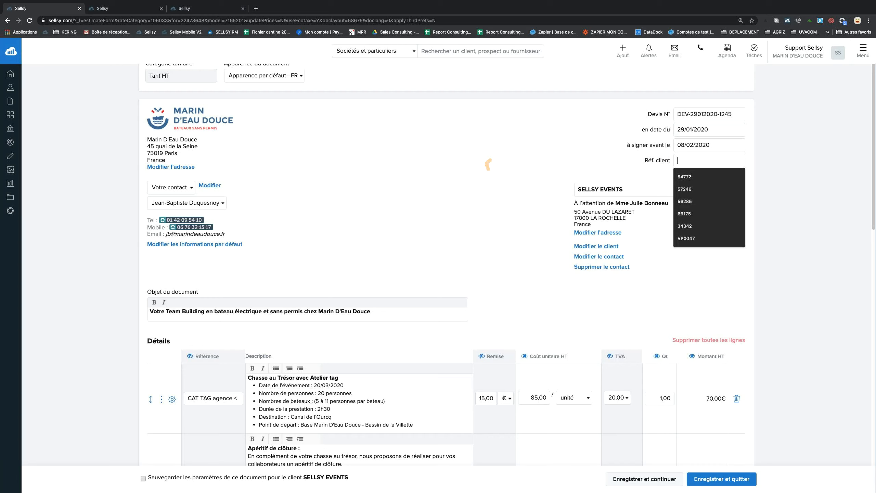
left_click(506, 154)
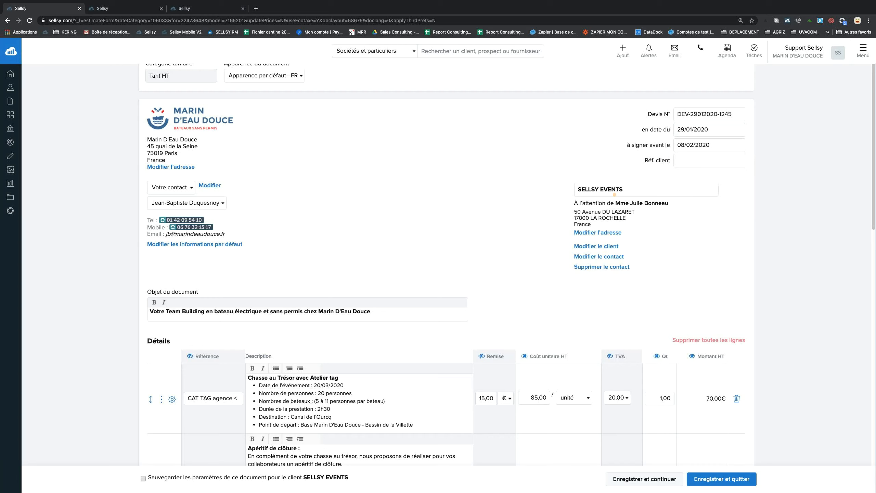
triple_click(586, 192)
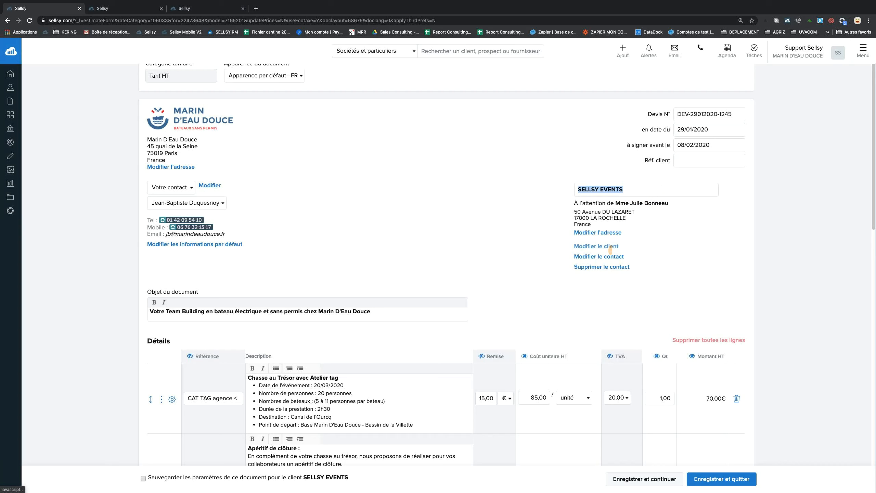
left_click(610, 257)
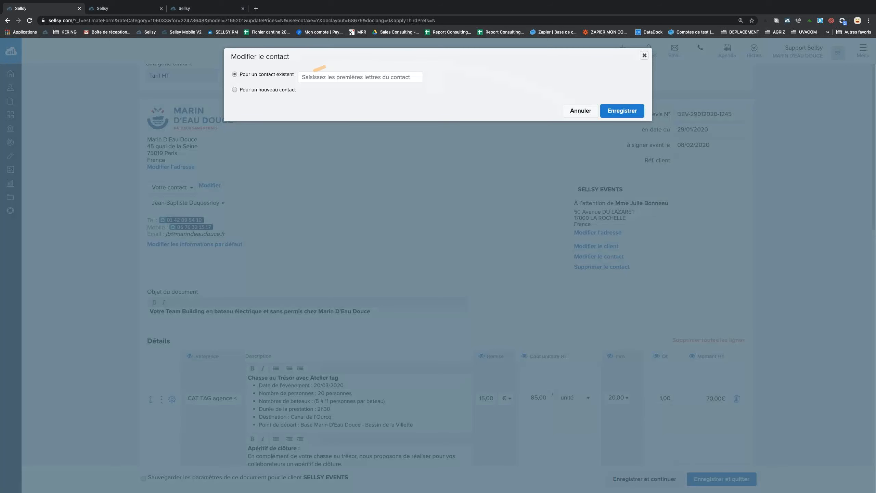
Reopen the contact dialog, try the new and existing contact modes, and close it unchanged.
left_click(644, 55)
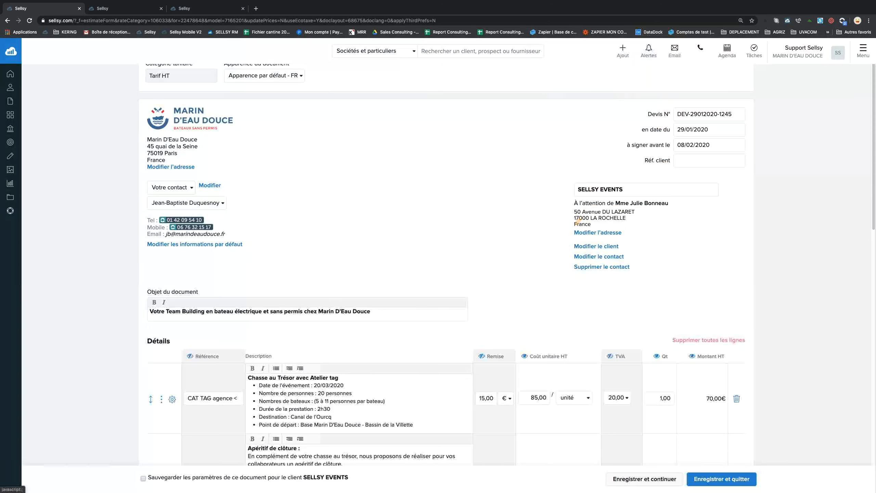
mouse_move(585, 255)
left_mouse_down()
mouse_move(602, 255)
mouse_move(579, 255)
left_mouse_up()
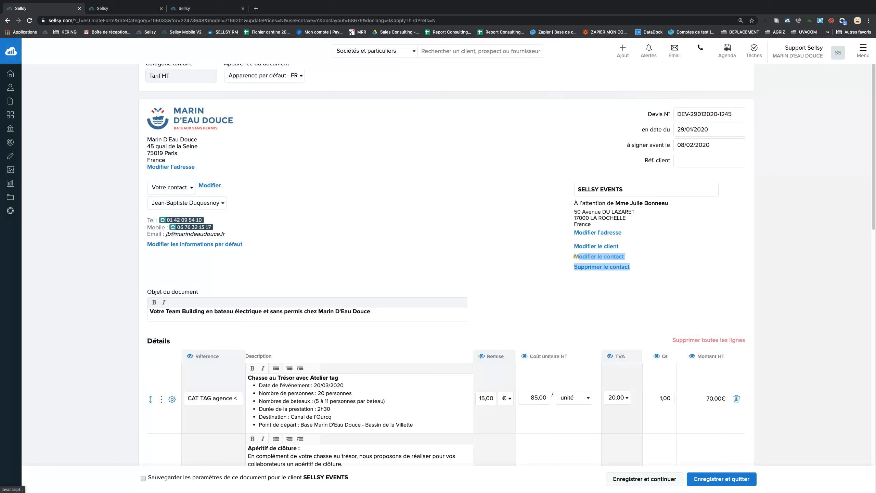
left_click(638, 261)
left_click(596, 255)
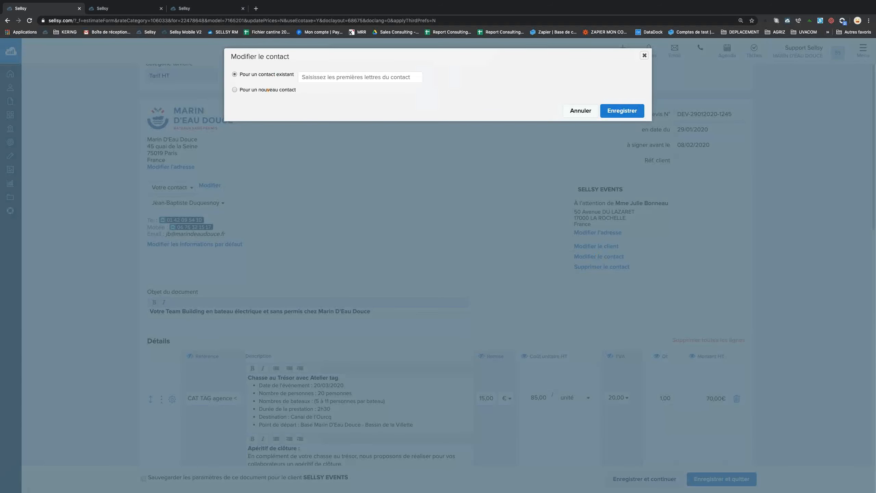
left_click(268, 90)
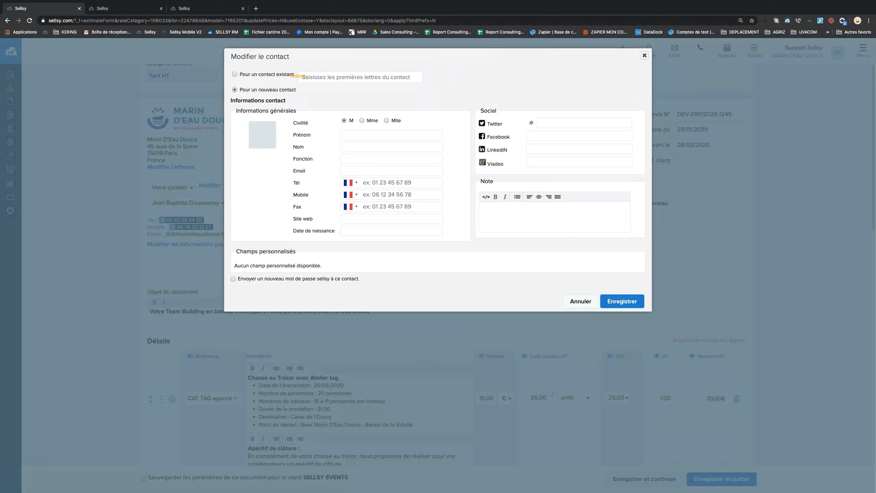
left_click(311, 76)
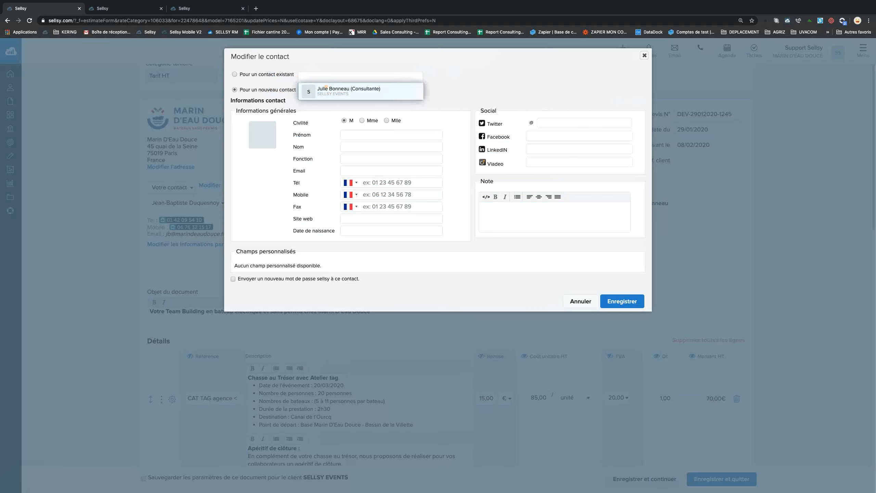
left_click(644, 55)
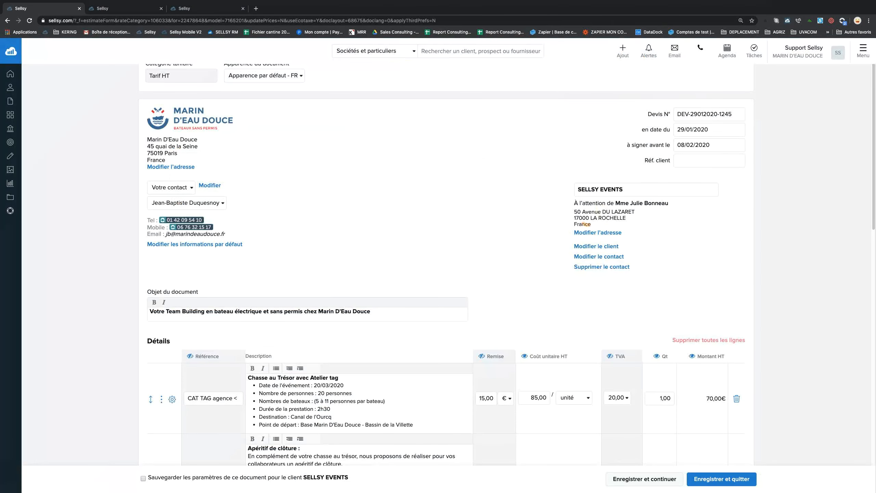
Edit the billing address: name it 'Adresse de facturati', set street number 10, save it as new.
left_click_drag(575, 212, 609, 222)
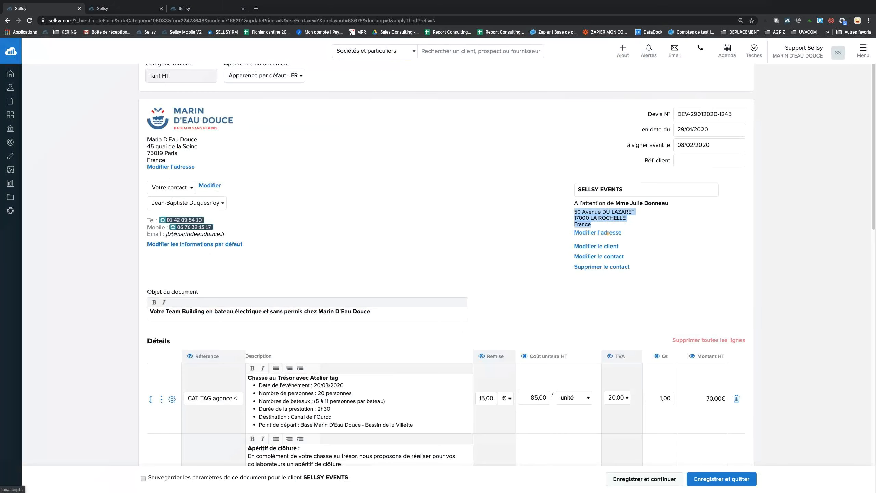
left_click(607, 233)
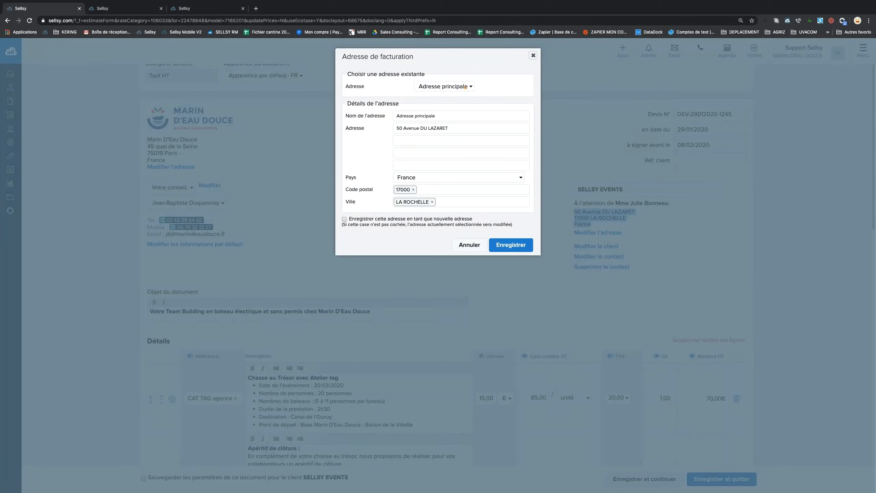
left_click(436, 87)
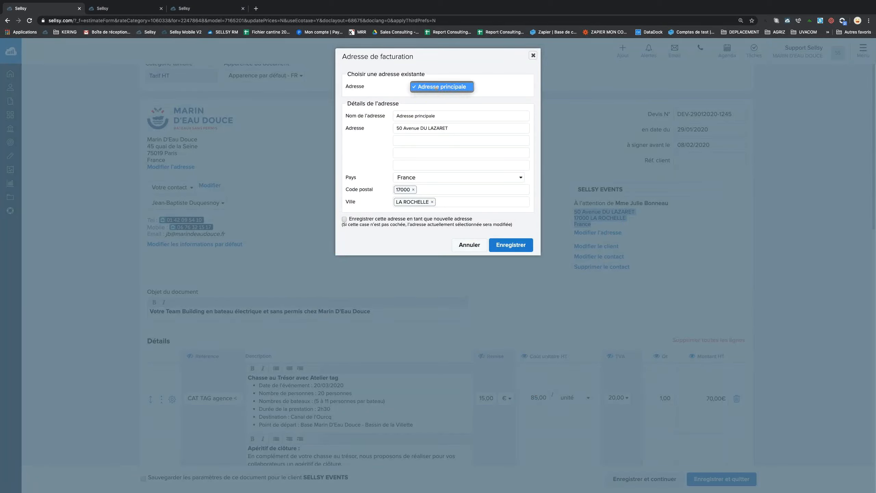
left_click(436, 87)
left_click(375, 115)
type("Adresse de facturatio")
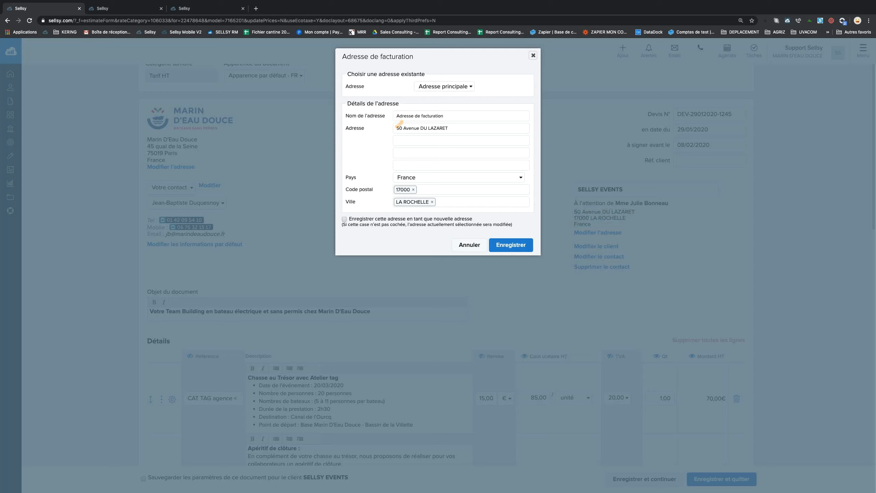
left_click_drag(402, 127, 372, 124)
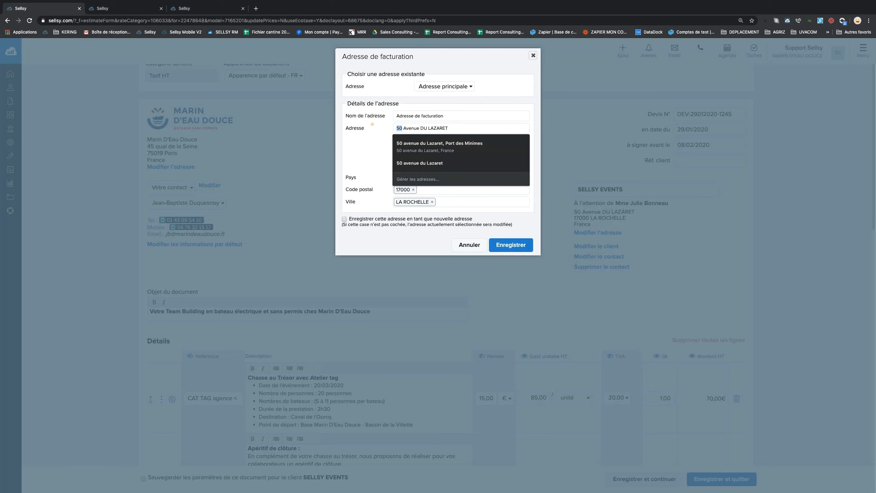
type("10")
left_click(427, 141)
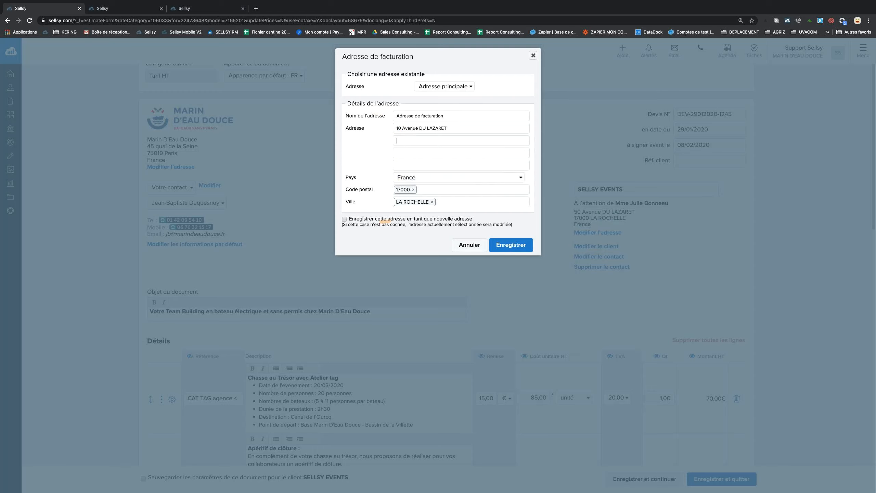
left_click_drag(349, 218, 472, 218)
left_click(344, 219)
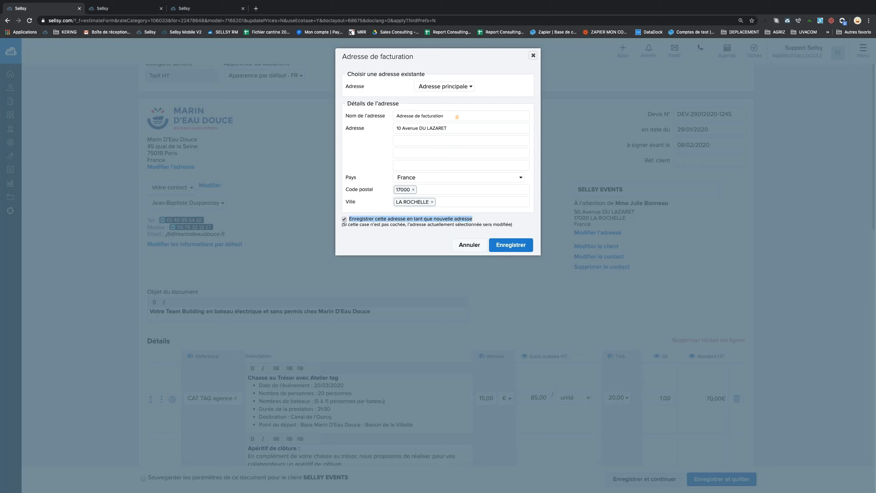
left_click(510, 243)
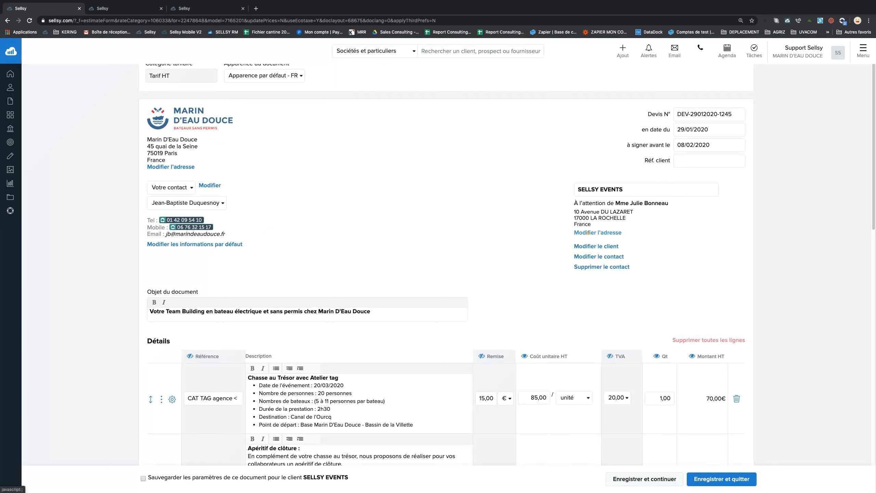
left_click(598, 232)
left_click(462, 86)
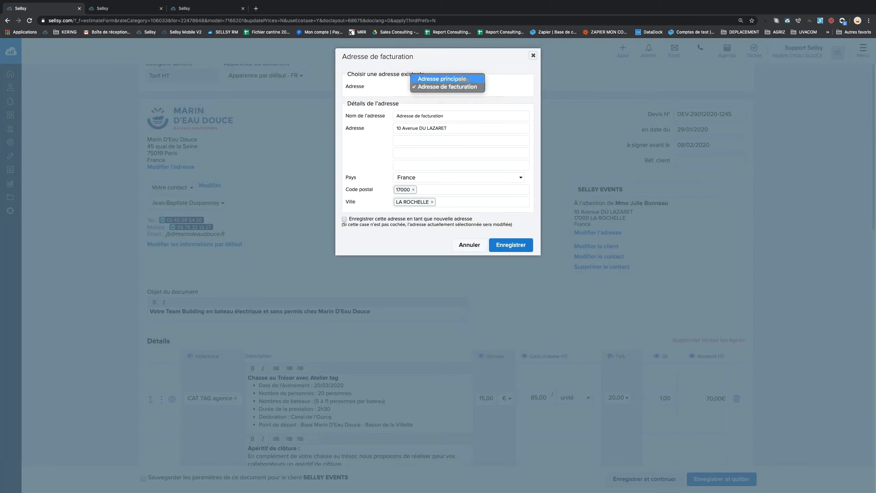
left_click(462, 78)
left_click(468, 86)
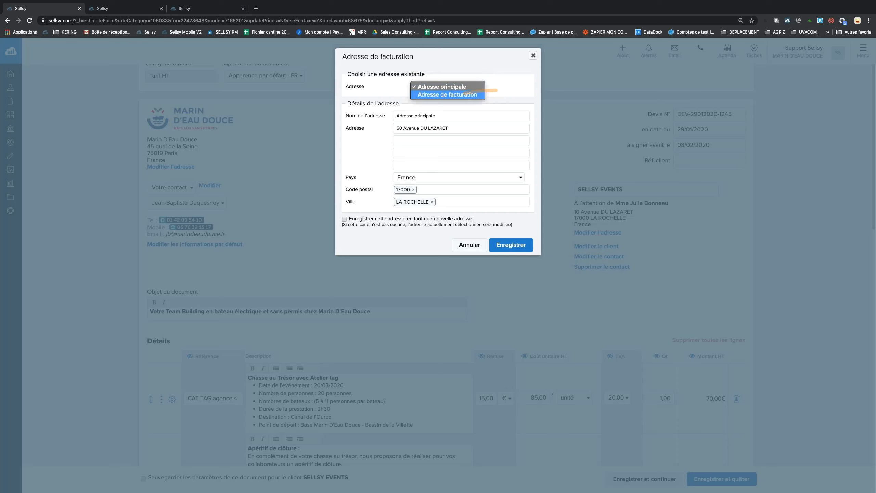
left_click(447, 94)
left_click(533, 55)
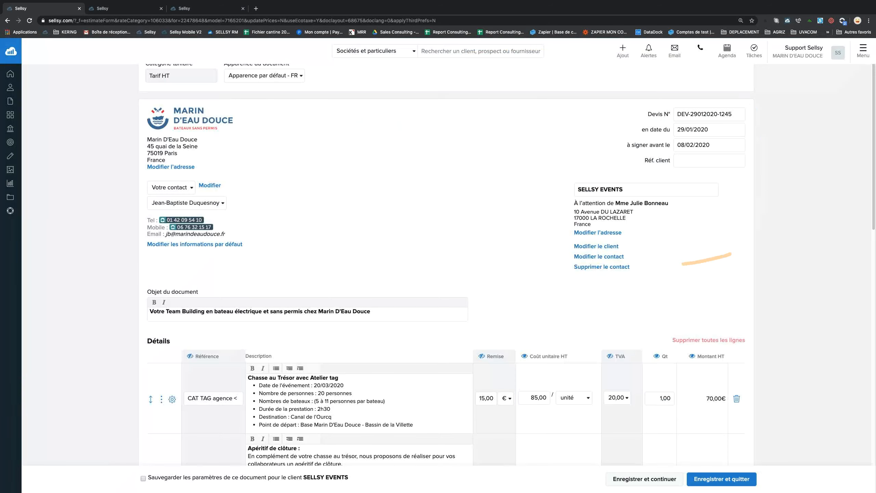
scroll(486, 241, "down", 1)
scroll(486, 242, "down", 2)
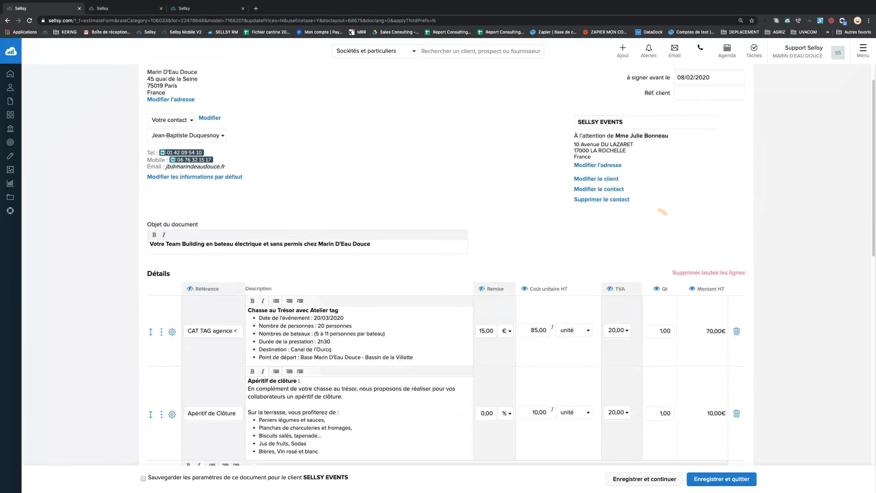
left_click(376, 248)
left_click_drag(371, 244, 149, 244)
scroll(461, 275, "down", 1)
scroll(461, 274, "down", 2)
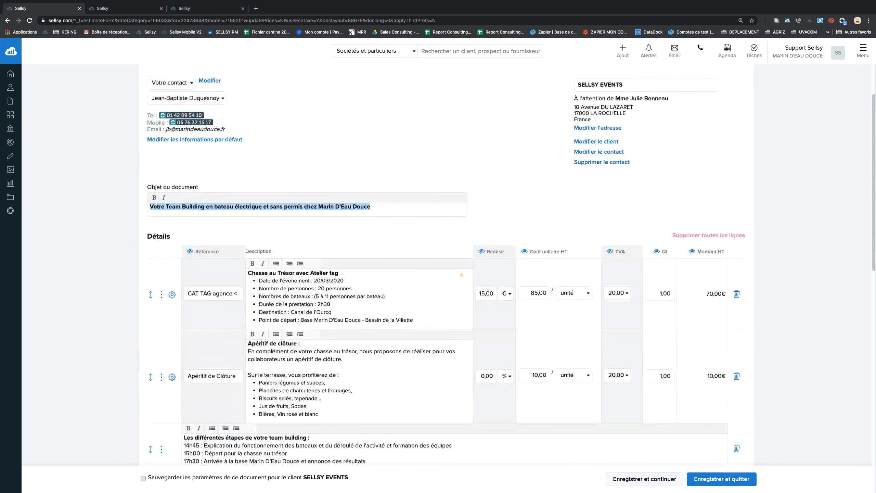
scroll(511, 276, "down", 2)
scroll(511, 276, "down", 1)
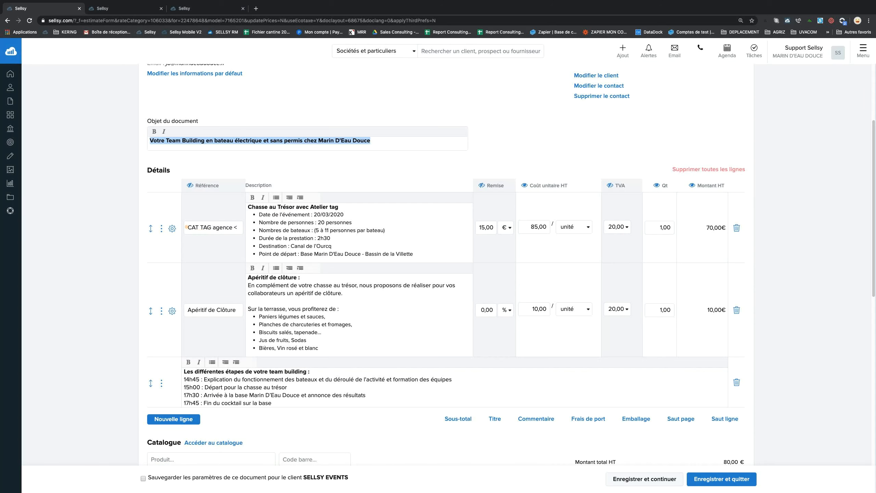
left_click_drag(196, 228, 252, 228)
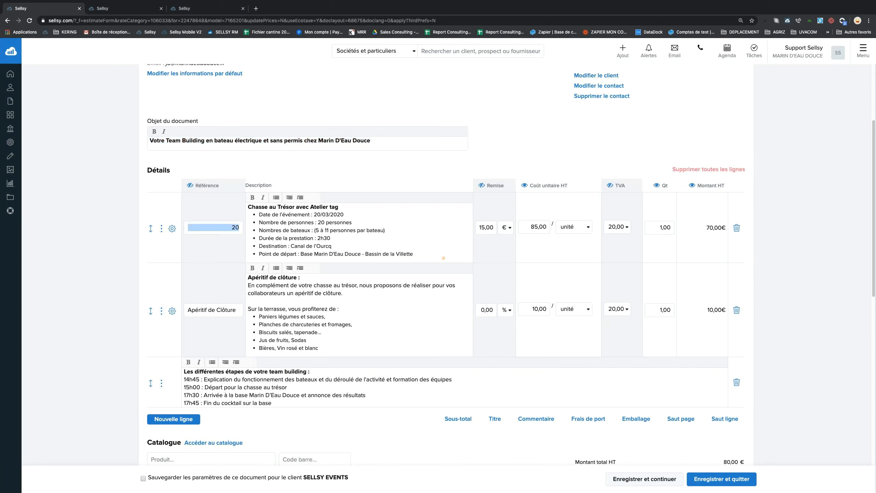
left_click(432, 242)
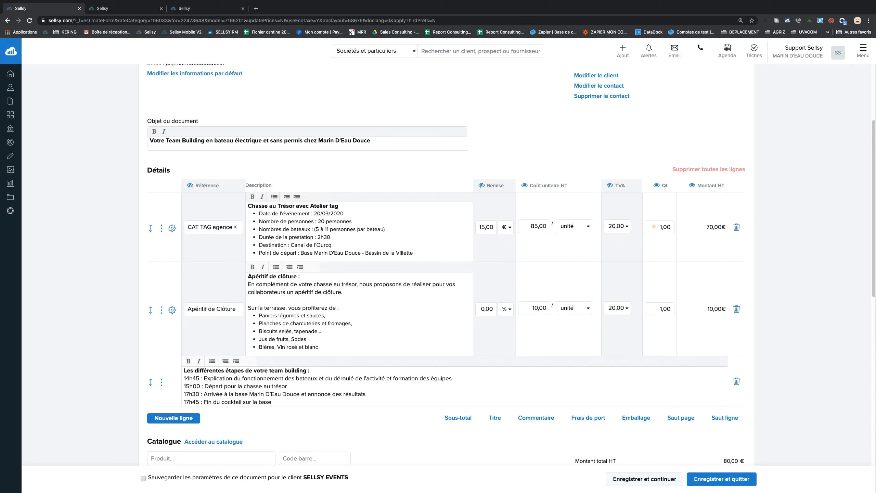
left_click_drag(652, 227, 682, 226)
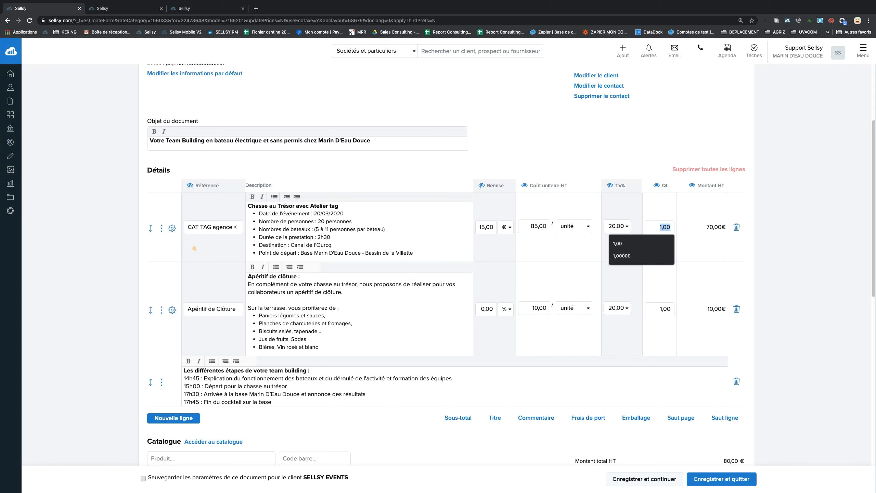
scroll(171, 245, "down", 2)
scroll(171, 245, "down", 5)
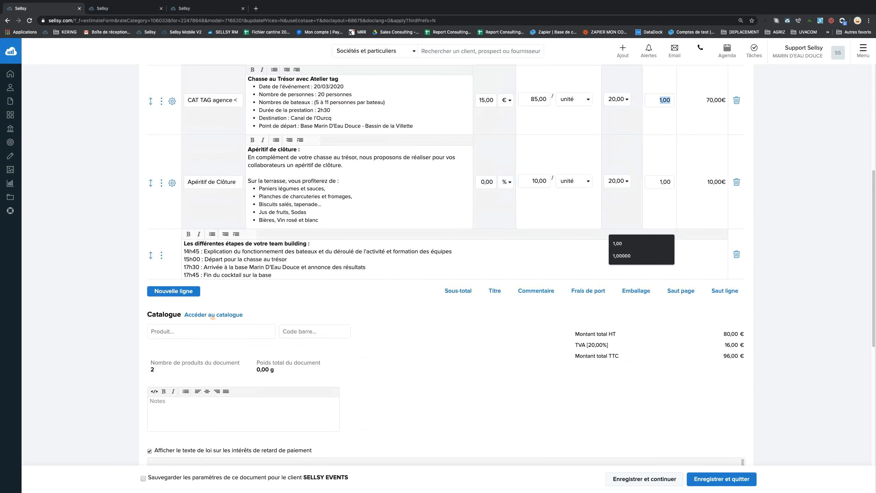
left_click(199, 314)
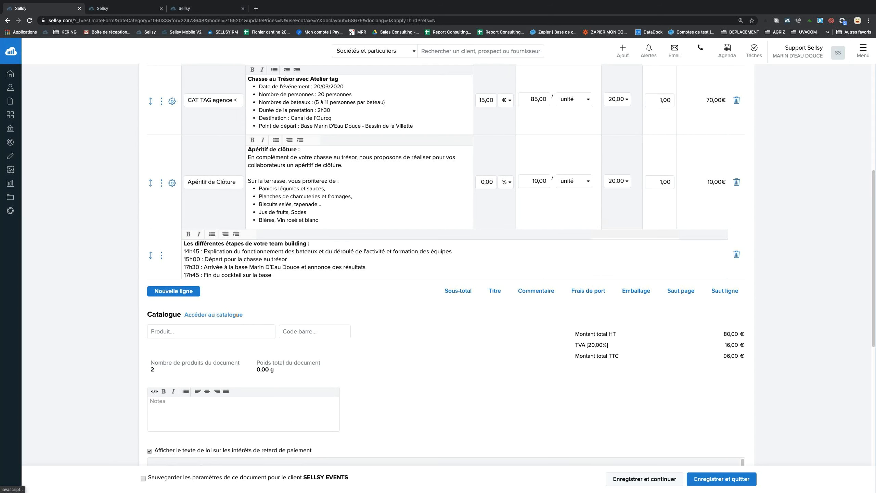
left_click_drag(248, 316, 185, 315)
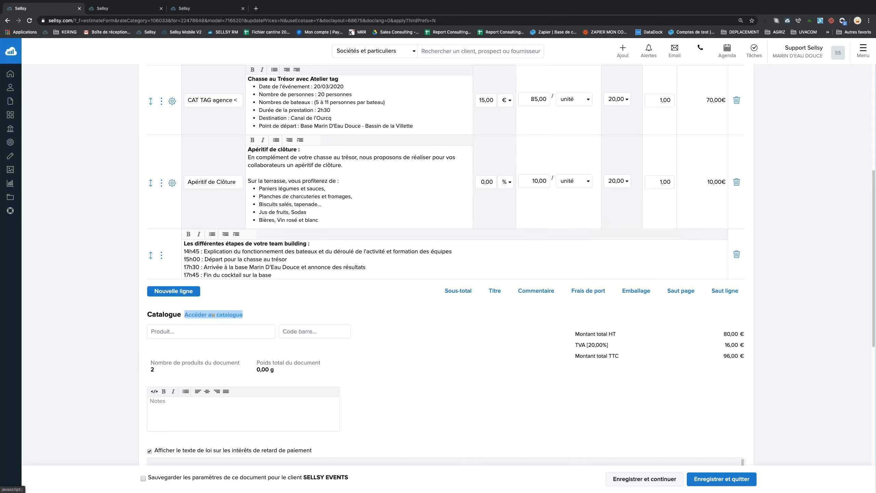
left_click(212, 315)
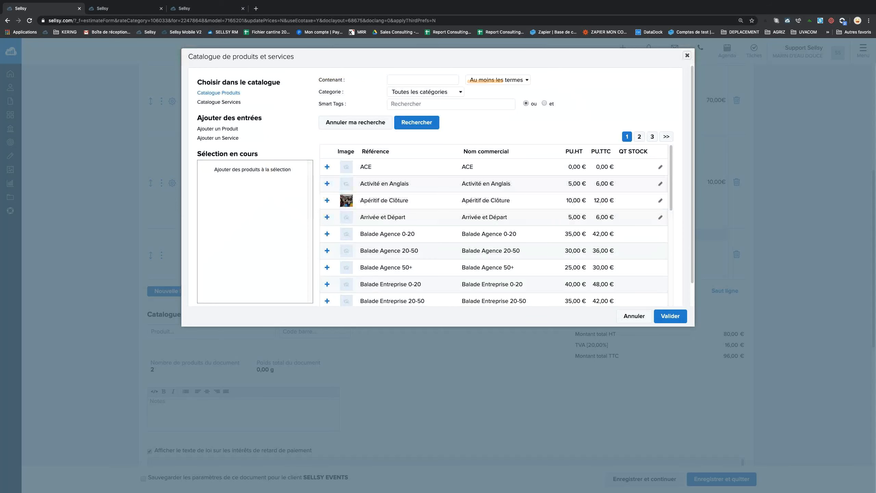
Filter the catalogue to Agence événementielle products and browse the results.
left_click(421, 91)
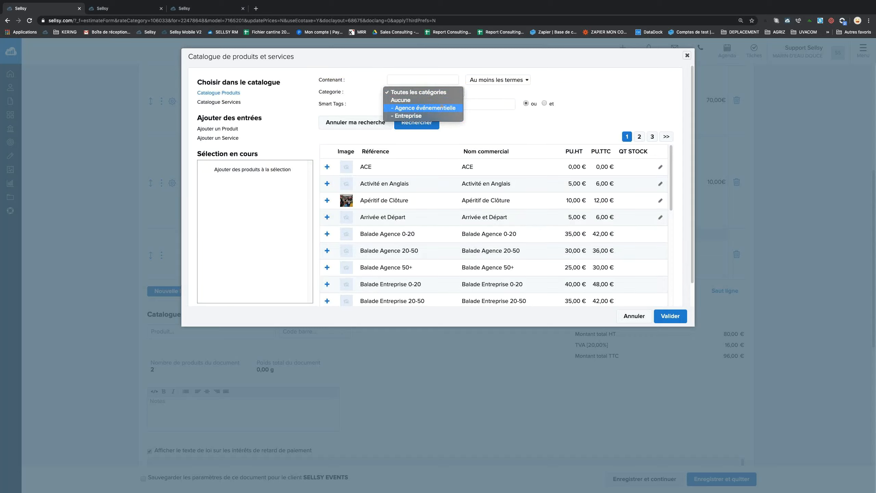
left_click(443, 107)
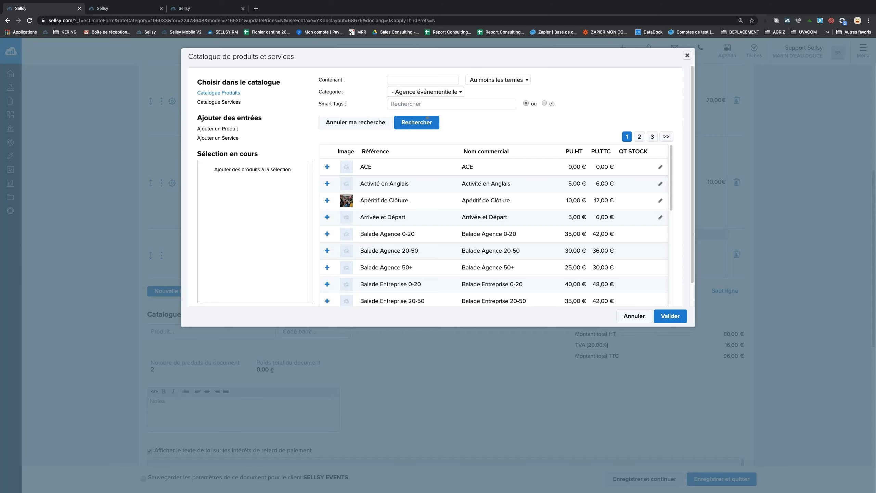
left_click(427, 117)
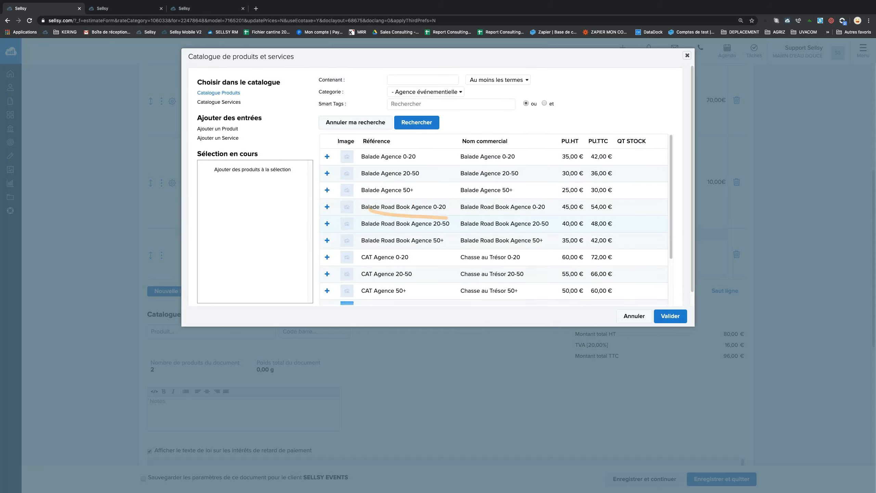
scroll(396, 228, "down", 3)
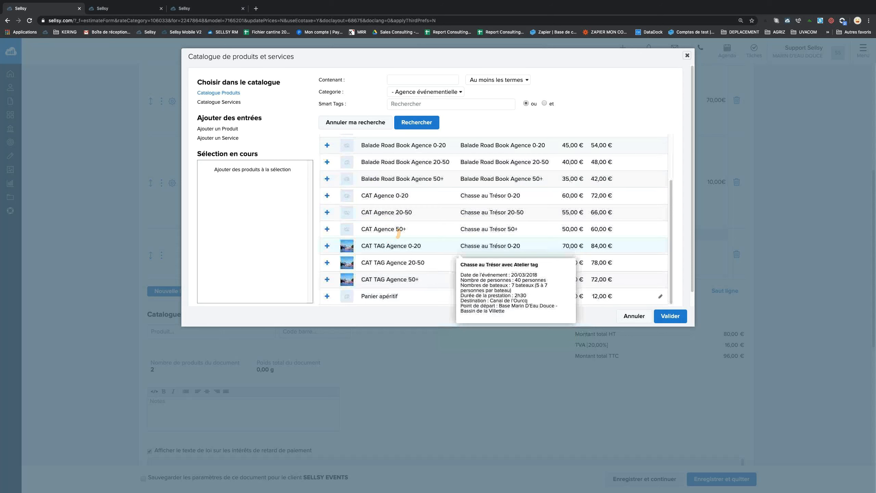
scroll(414, 255, "up", 3)
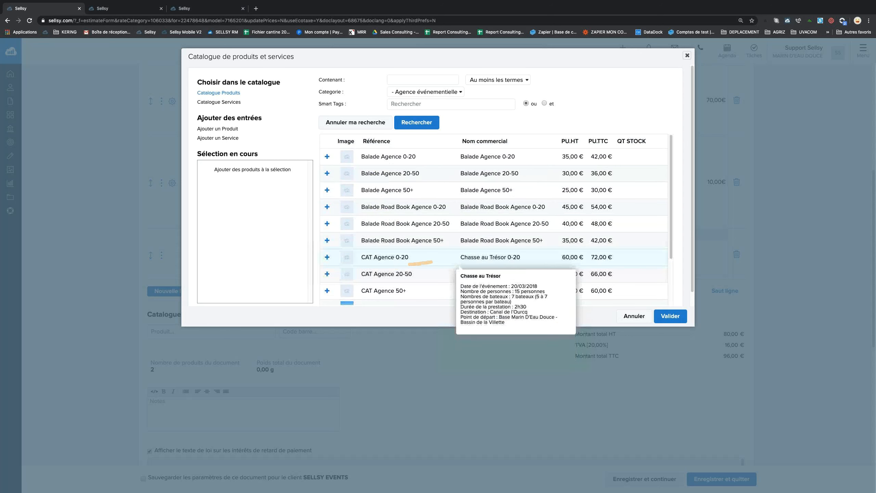
Switch the category to Entreprise and search for products containing 'road'.
left_click(413, 91)
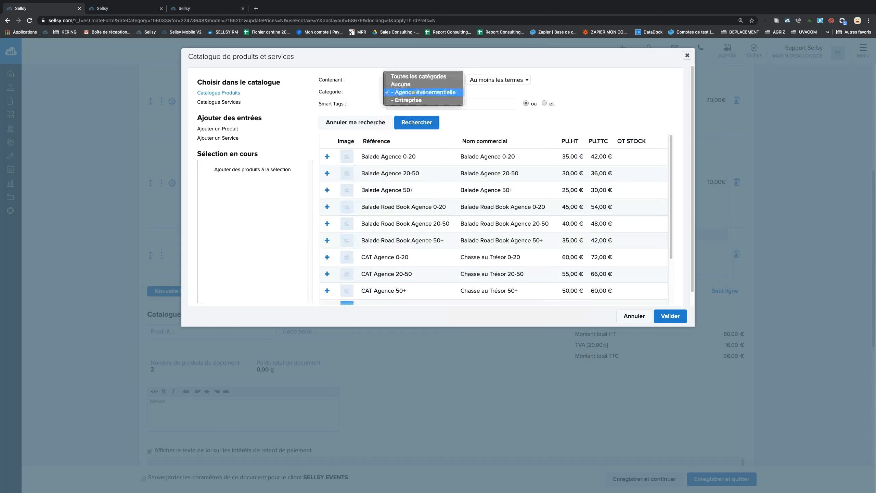
left_click(414, 100)
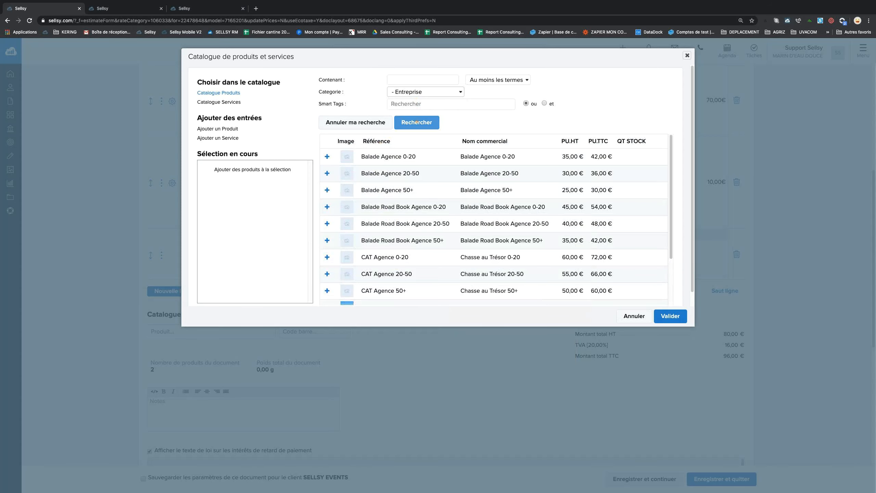
left_click(416, 122)
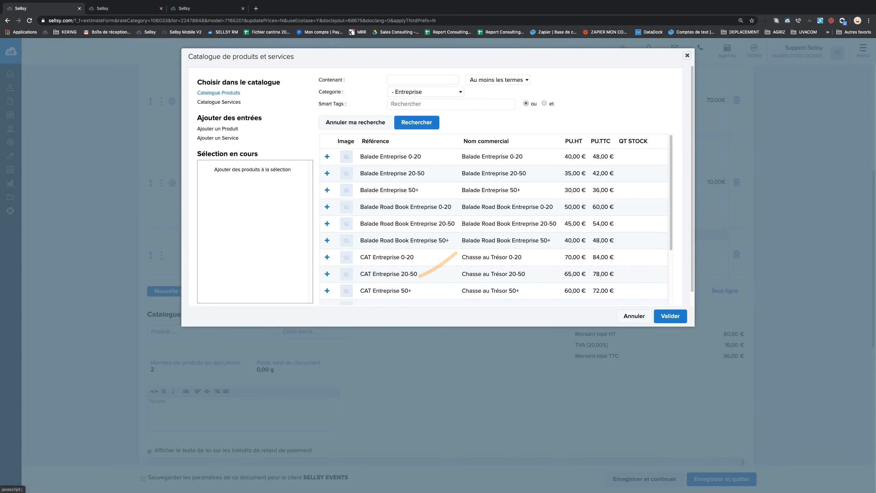
scroll(406, 270, "down", 3)
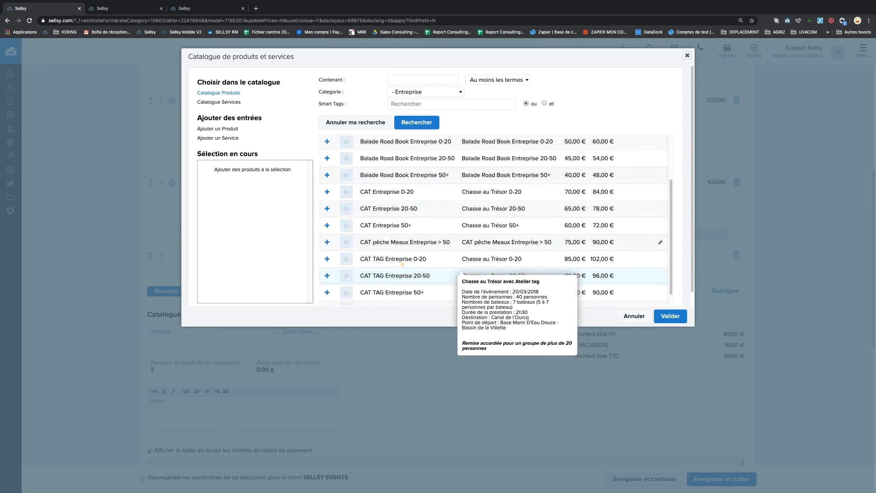
scroll(402, 263, "up", 2)
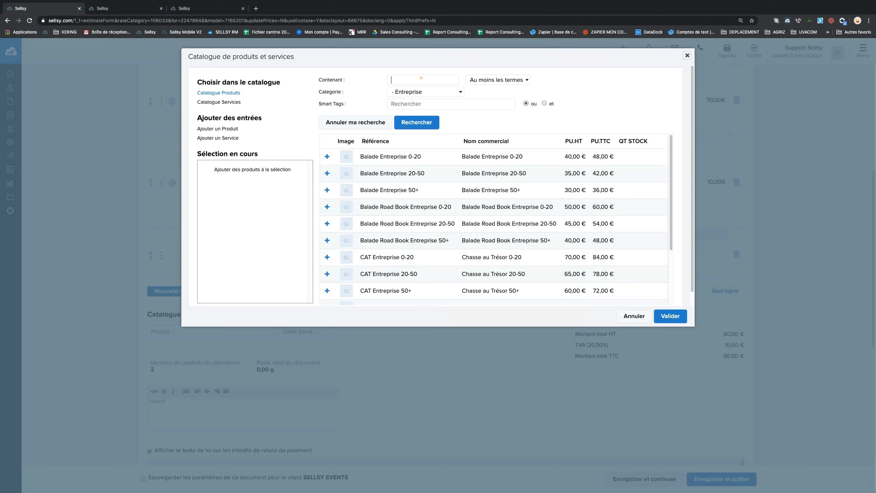
type("road")
left_click(425, 122)
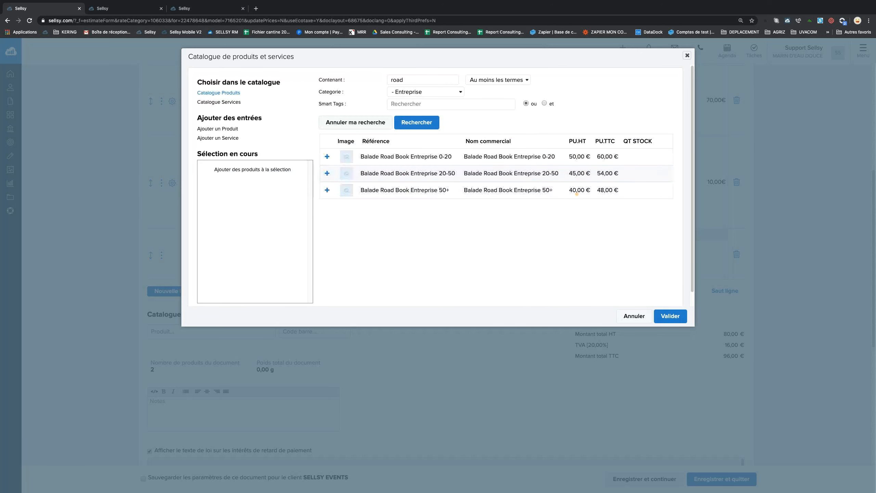
mouse_move(389, 153)
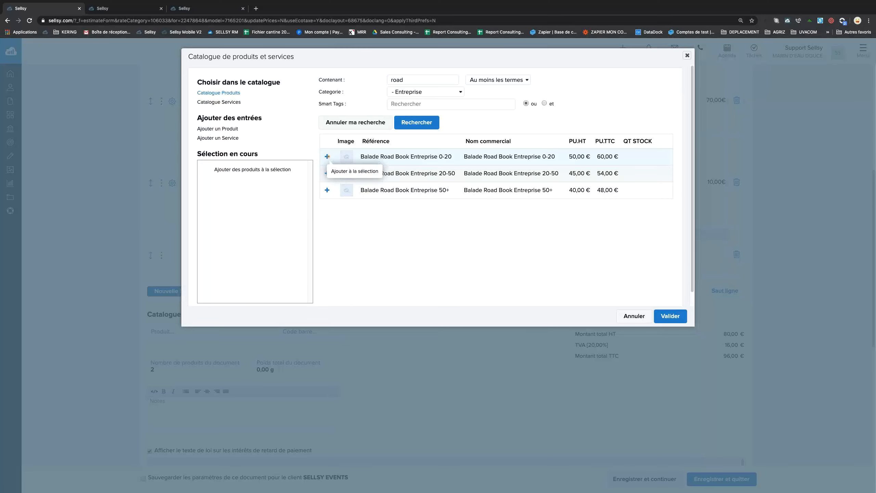
Select Balade Road Book Entreprise 0-20, then clear 'road' to list all Entreprise products again.
left_click(327, 157)
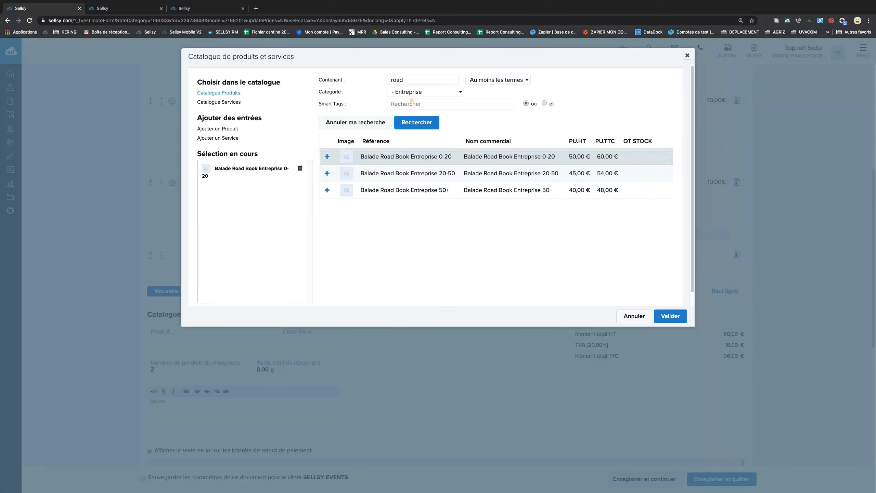
double_click(397, 79)
key("BackSpace")
left_click(417, 92)
left_click(417, 92)
left_click(416, 122)
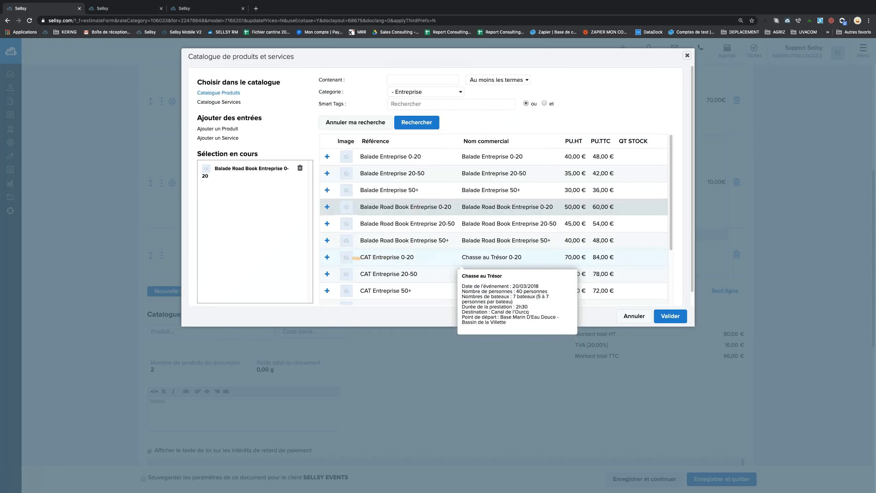
Add and then remove CAT Entreprise 0-20, and validate to add Balade Road Book to the quote.
left_click(355, 257)
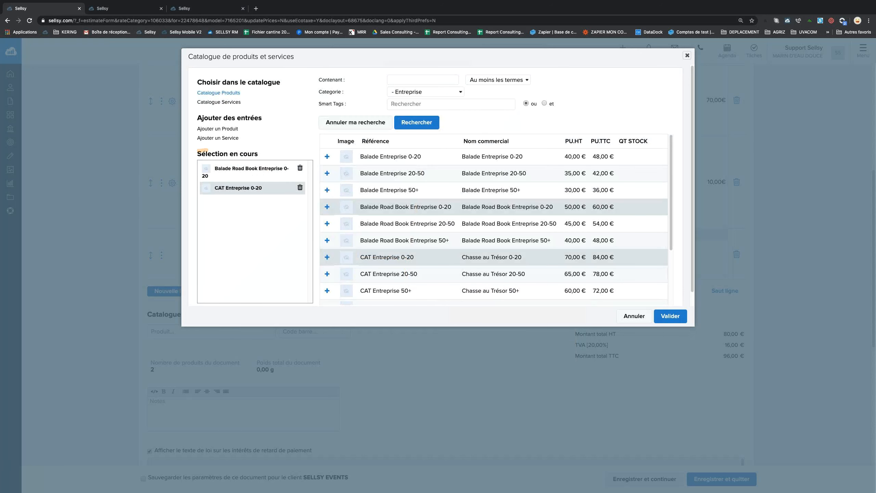
left_click_drag(195, 154, 263, 154)
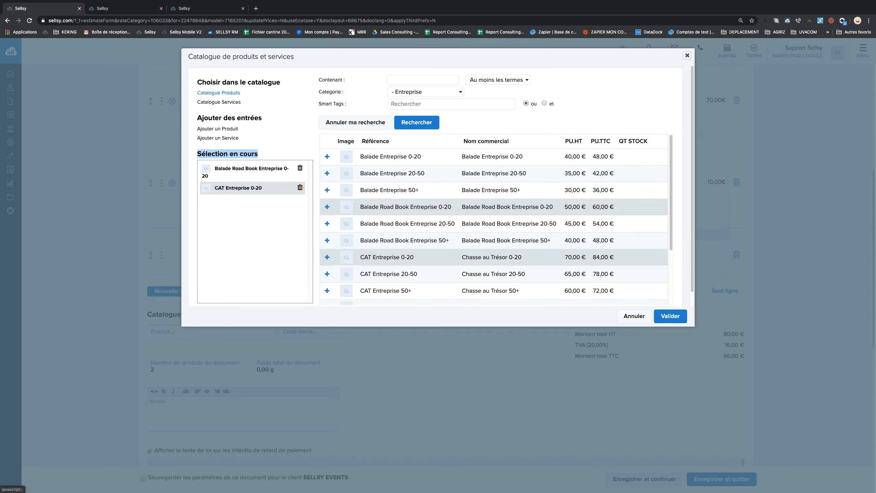
left_click(300, 188)
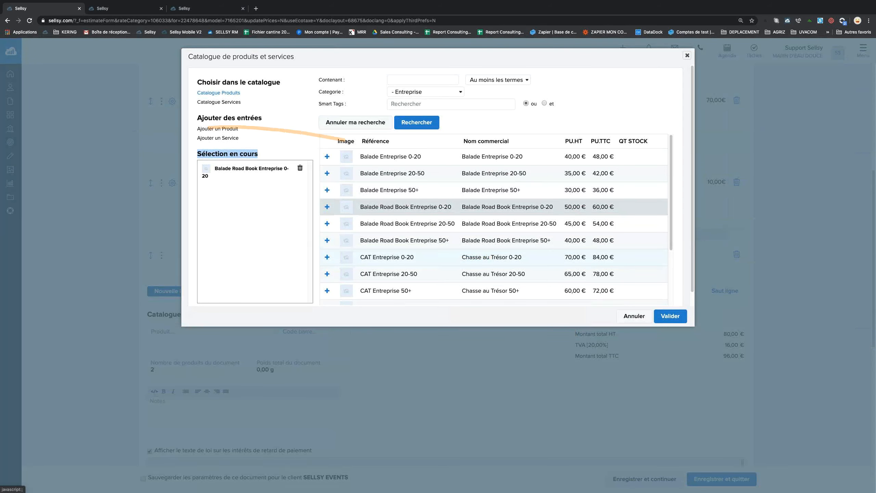
left_click_drag(195, 118, 244, 136)
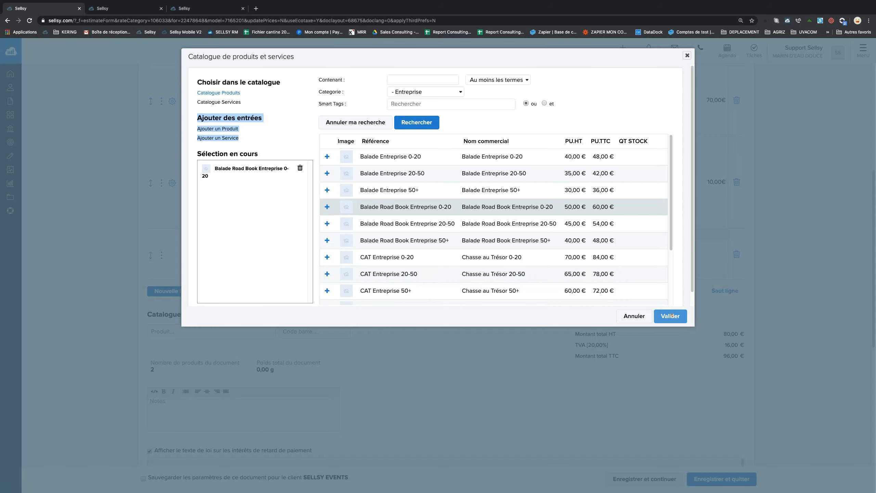
left_click(671, 316)
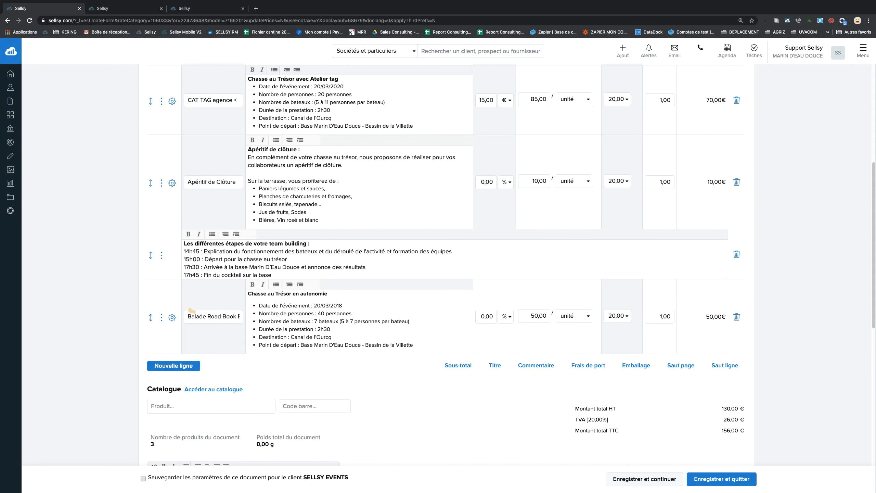
Search the quote's catalogue Produit field for 'roa', then clear it and search 'cat' instead.
left_click_drag(189, 313, 305, 317)
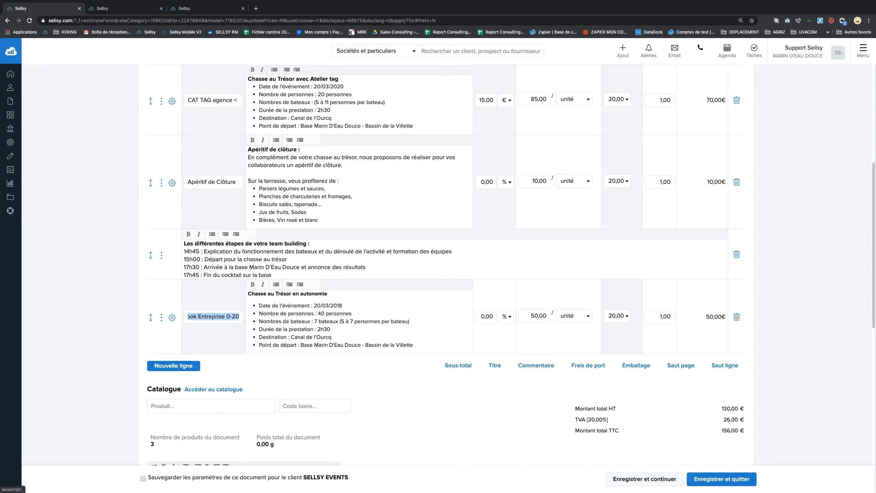
left_click(181, 406)
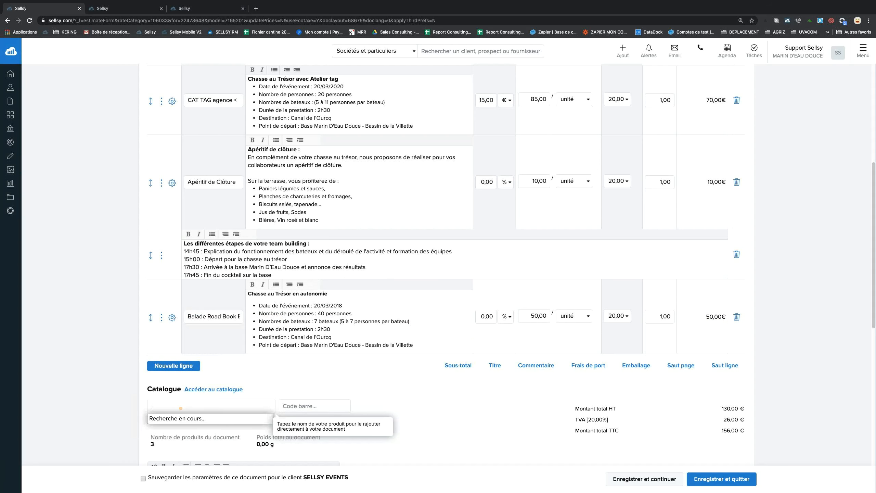
type("r")
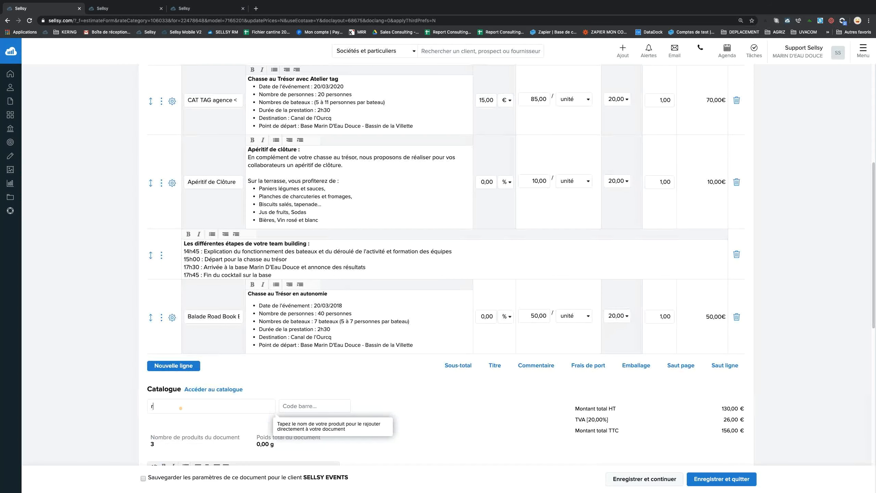
type("oa")
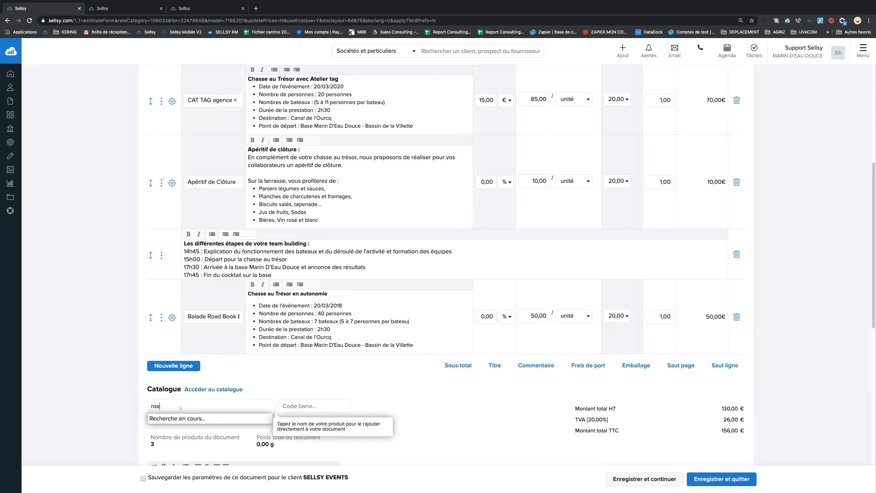
key("Return")
type("cat")
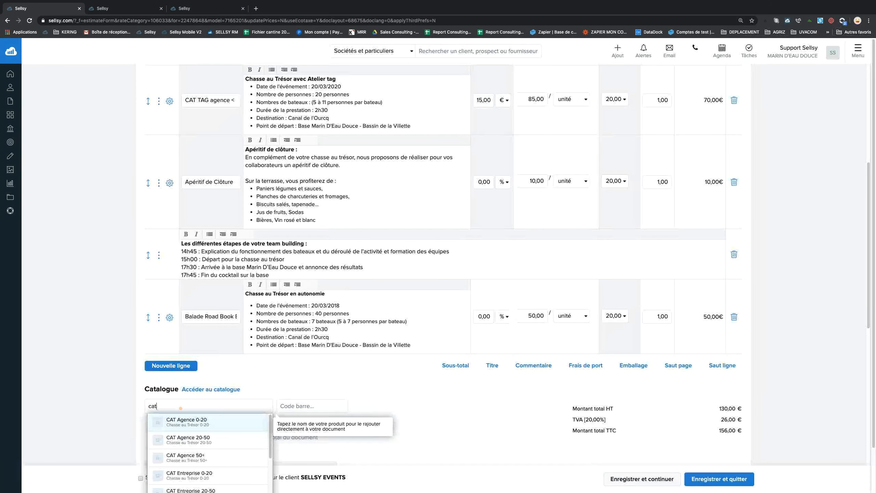
Dismiss the 'cat' results without adding anything and delete the extra quote line, leaving 80,00 € HT.
scroll(195, 465, "down", 10)
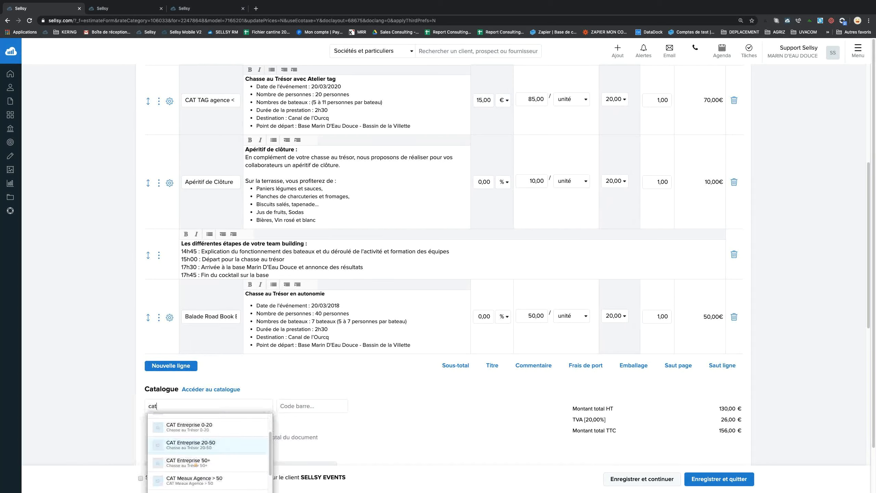
scroll(195, 465, "up", 10)
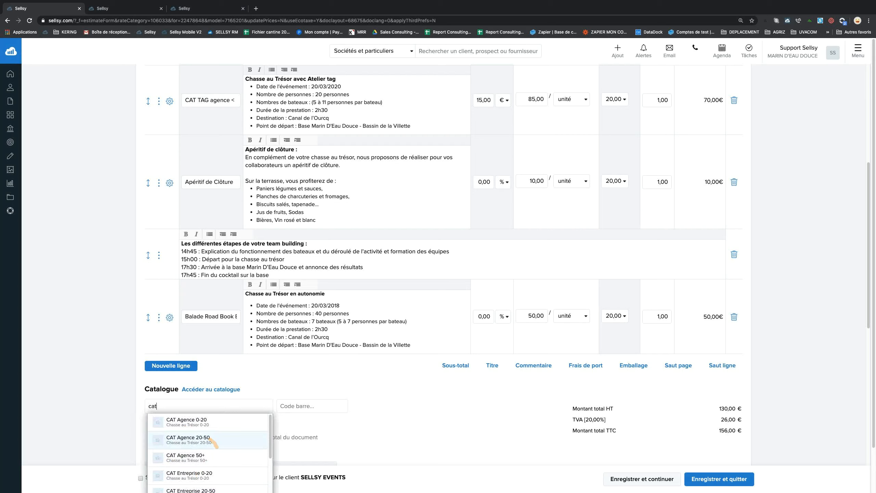
scroll(221, 465, "down", 3)
scroll(221, 465, "up", 3)
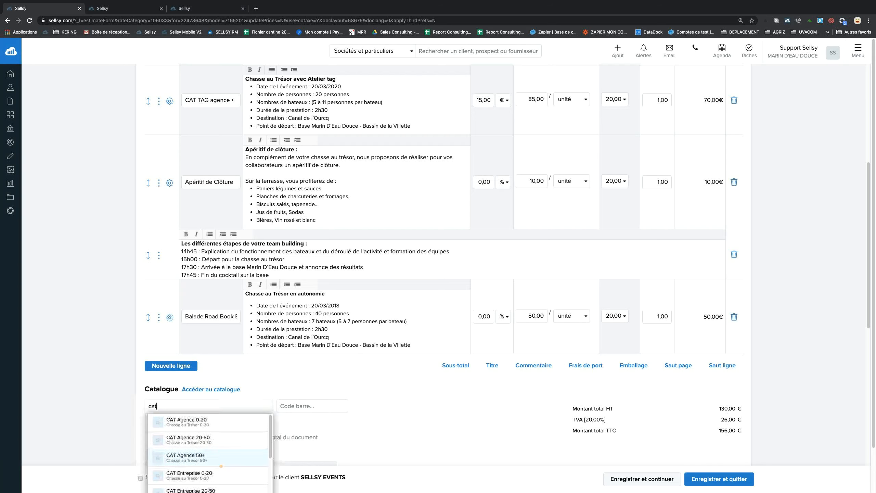
scroll(220, 466, "down", 2)
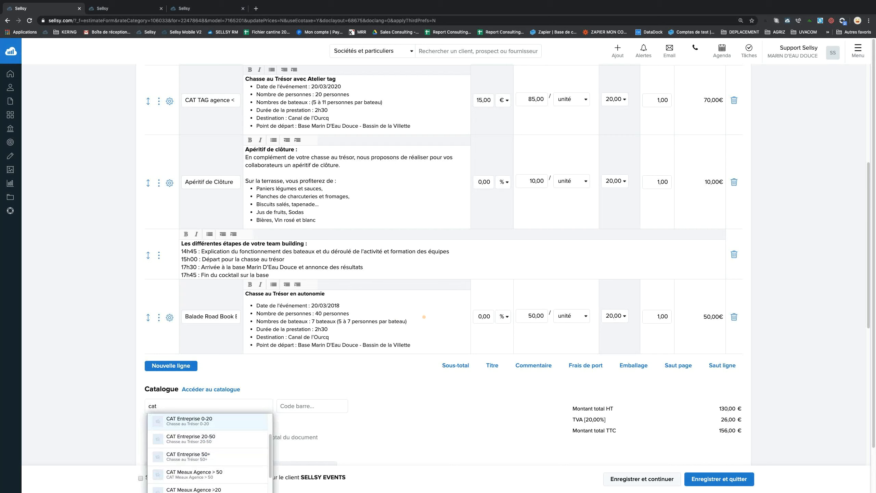
left_click(409, 394)
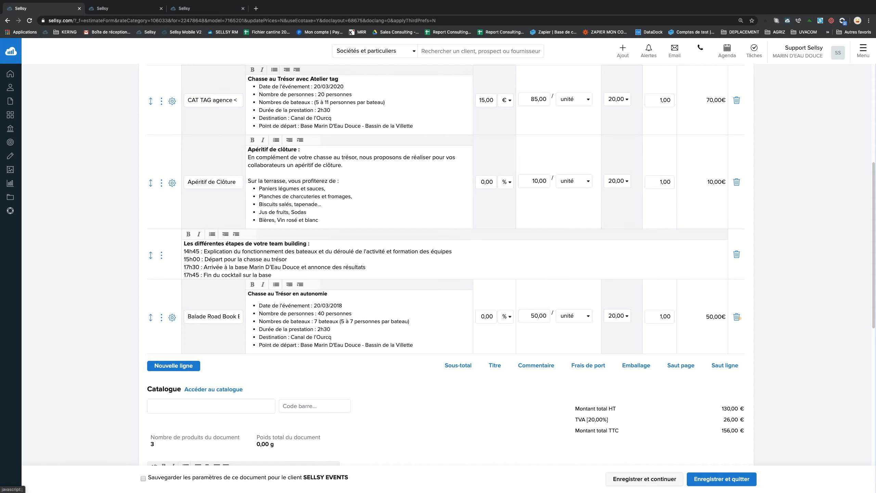
left_click(736, 316)
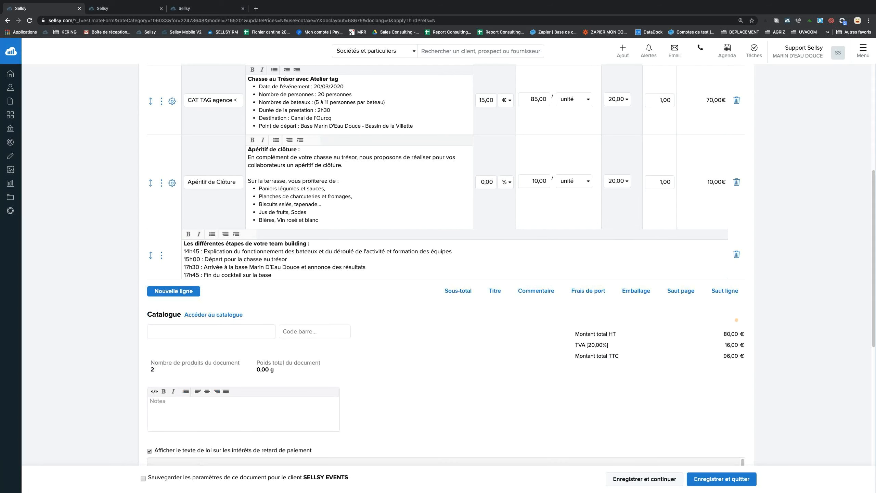
Keep the first line's 15,00 € discount in euros and set its quantity to 10.
scroll(445, 262, "up", 5)
scroll(272, 231, "down", 1)
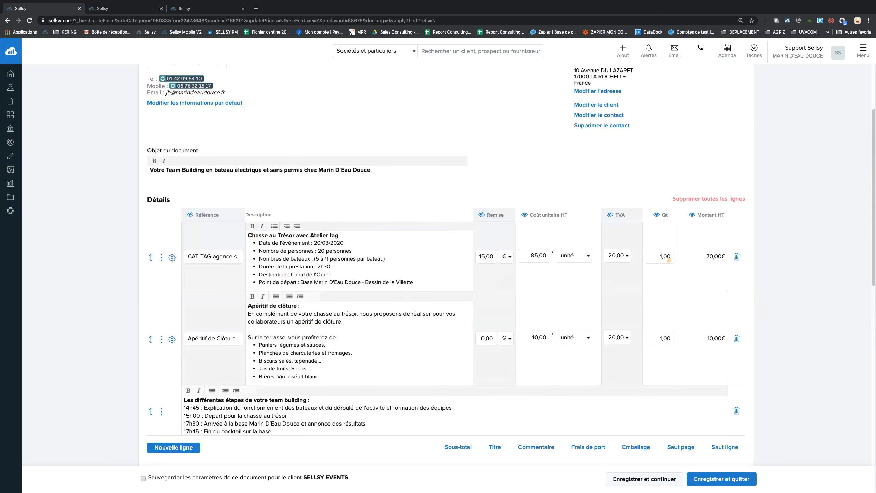
left_click(671, 257)
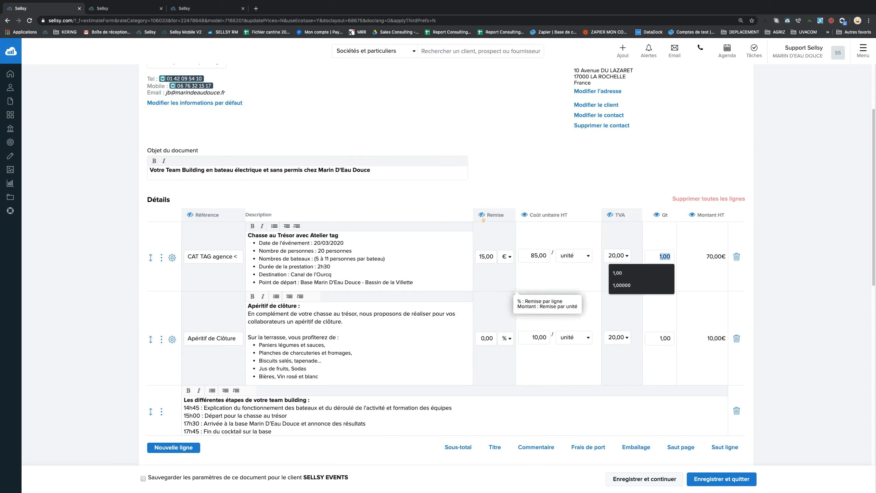
left_click(479, 256)
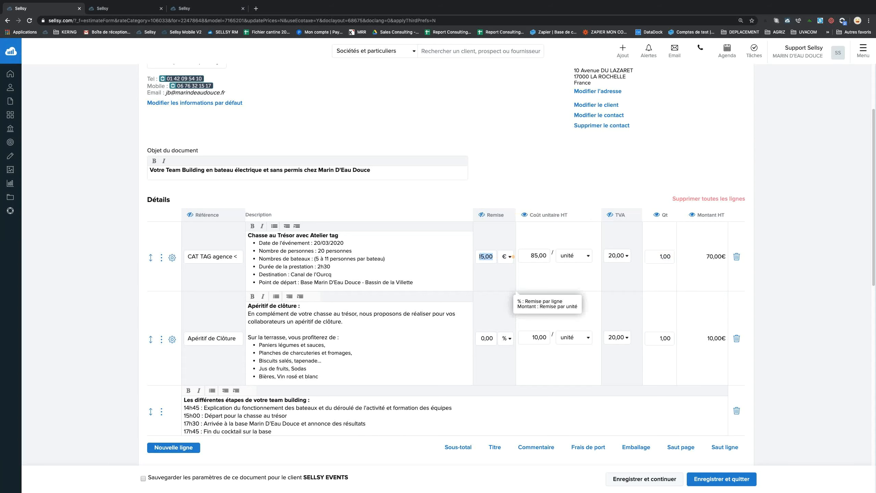
scroll(513, 257, "down", 1)
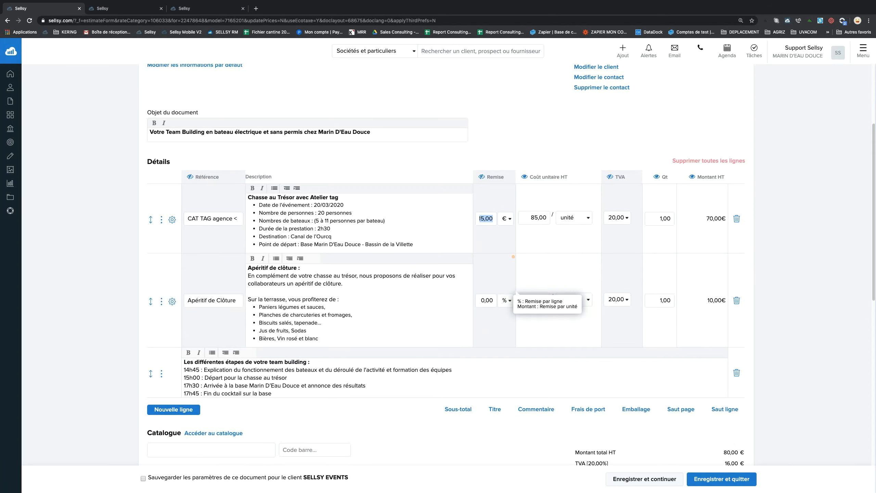
left_click(505, 218)
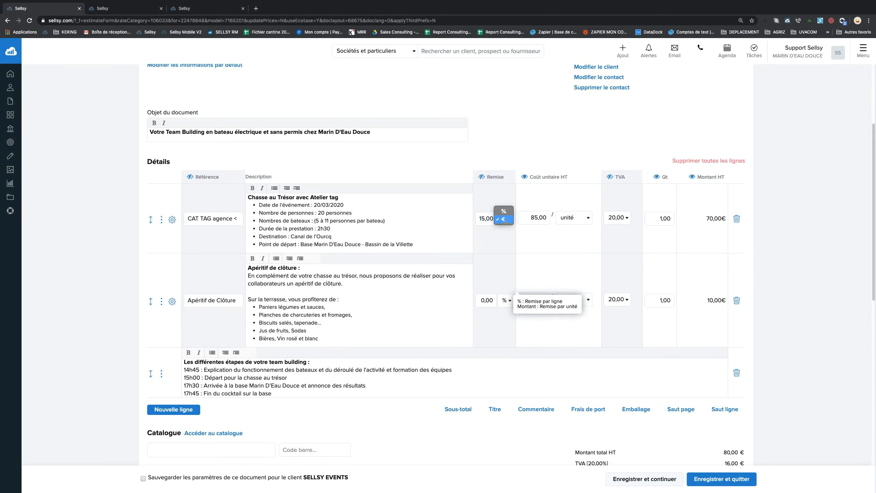
key("Escape")
key("Tab")
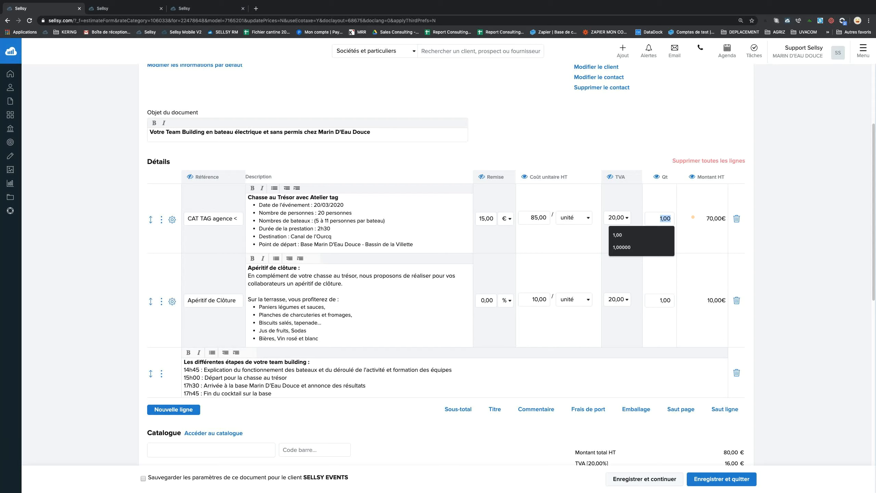
type("10")
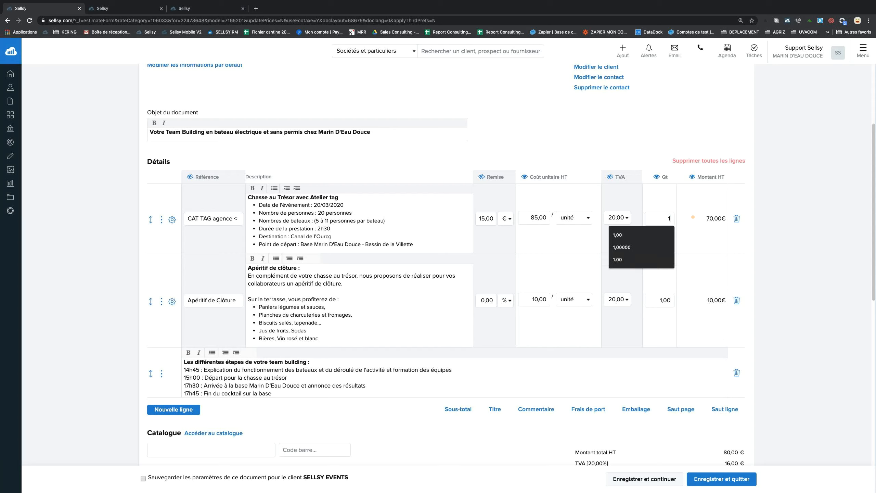
left_click(694, 238)
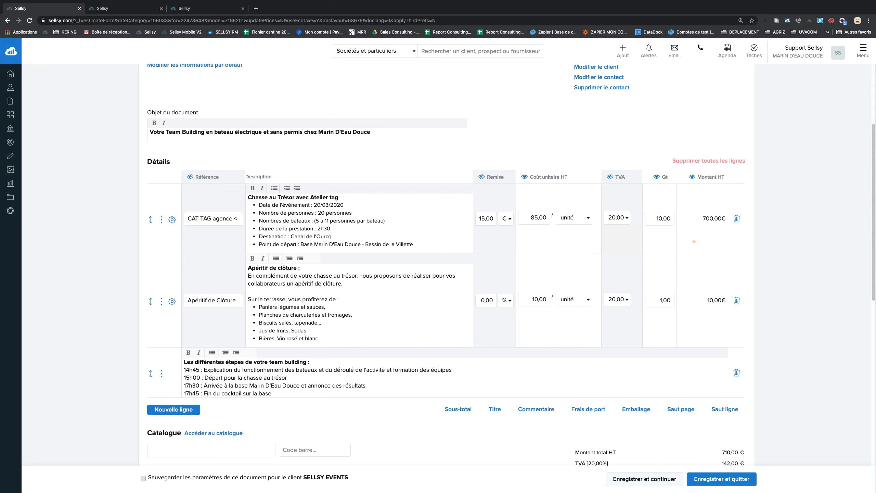
Set the Apéritif de Clôture line's quantity to 10 as well.
left_click_drag(220, 221, 261, 215)
left_click(517, 252)
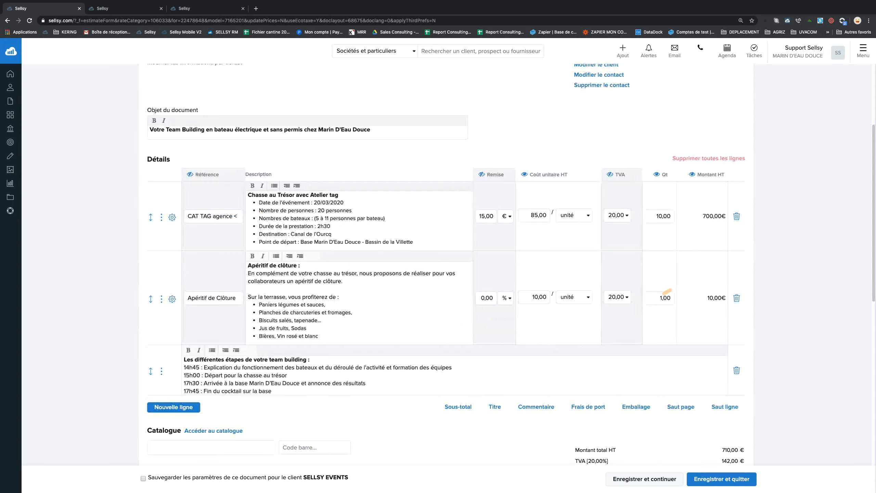
scroll(657, 293, "down", 2)
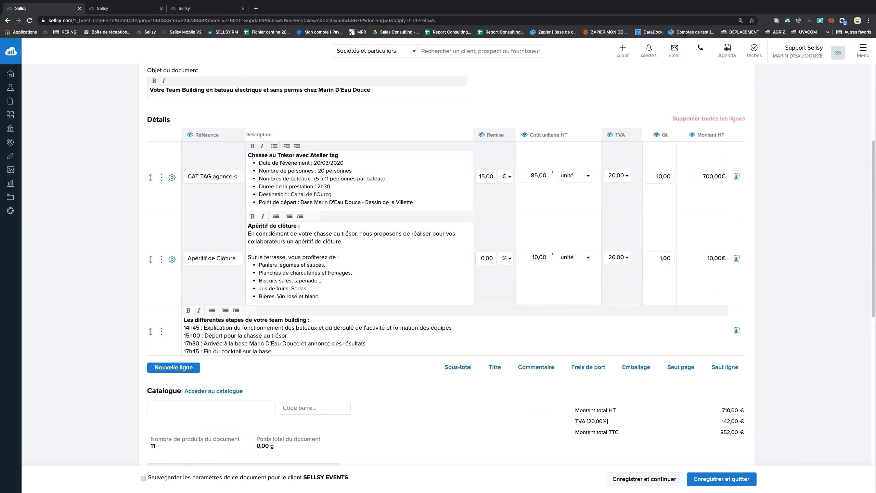
left_click_drag(659, 258, 681, 258)
type("10")
scroll(334, 253, "up", 3)
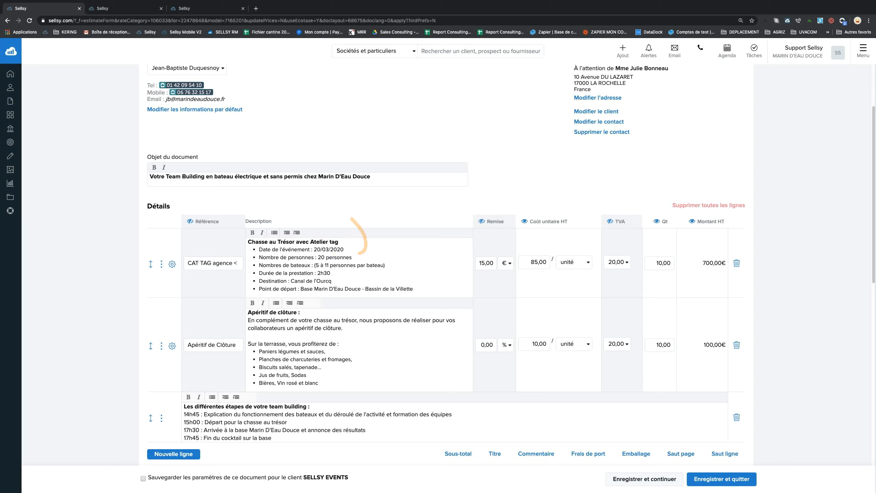
mouse_move(17, 119)
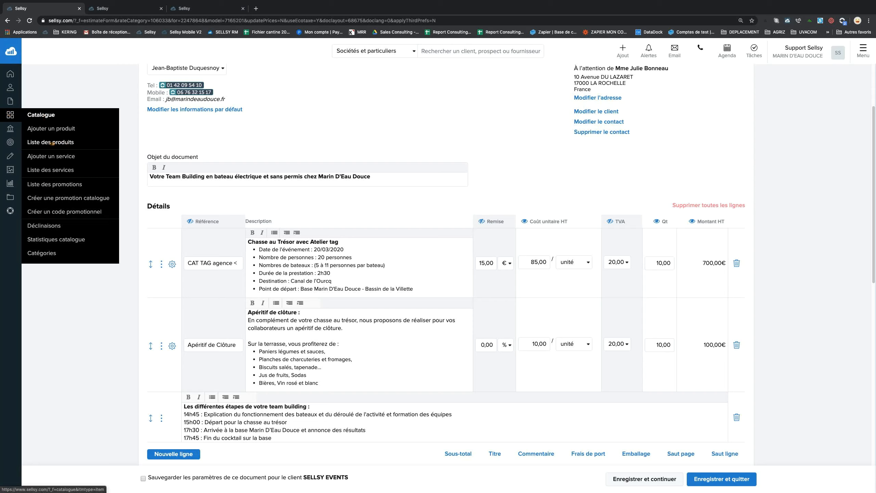
right_click(50, 143)
Open the product list in a new tab and filter Référence / Nom / Description on 'apéritif'.
left_click(76, 147)
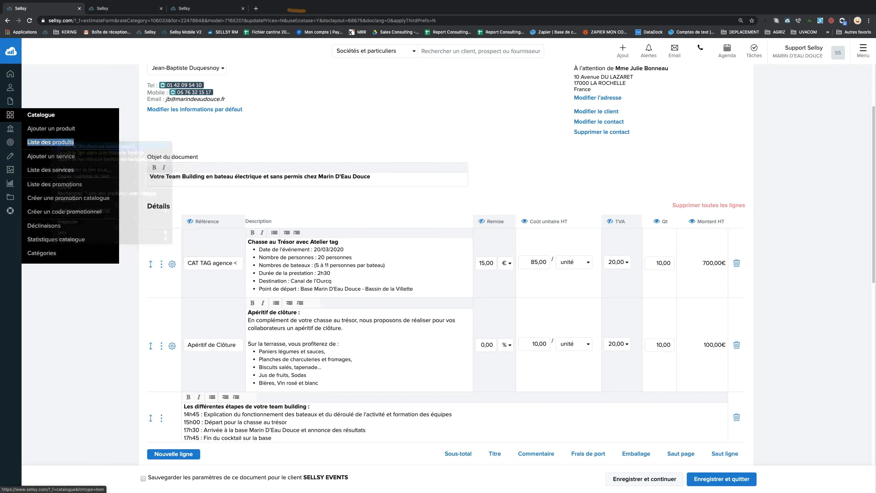
left_click(109, 8)
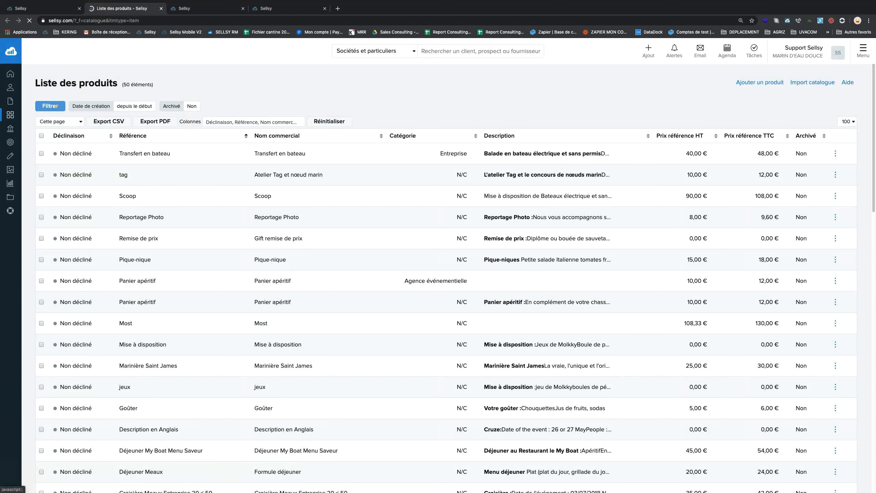
left_click(55, 106)
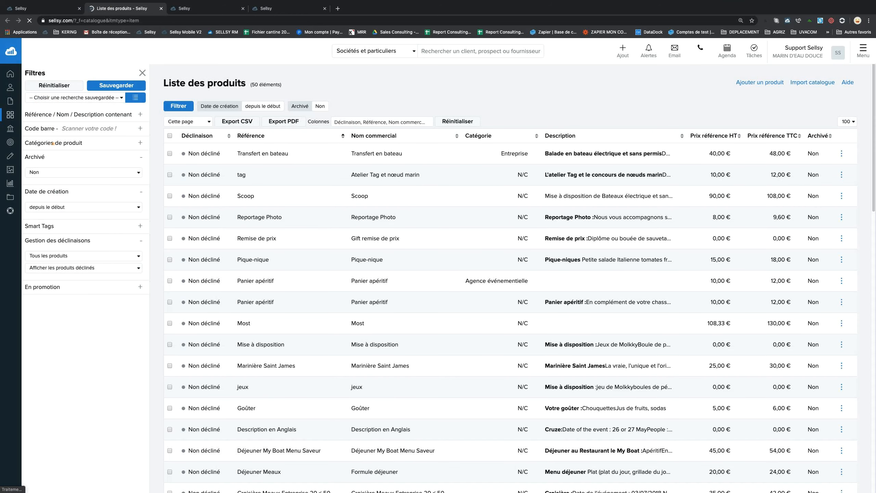
left_click(53, 143)
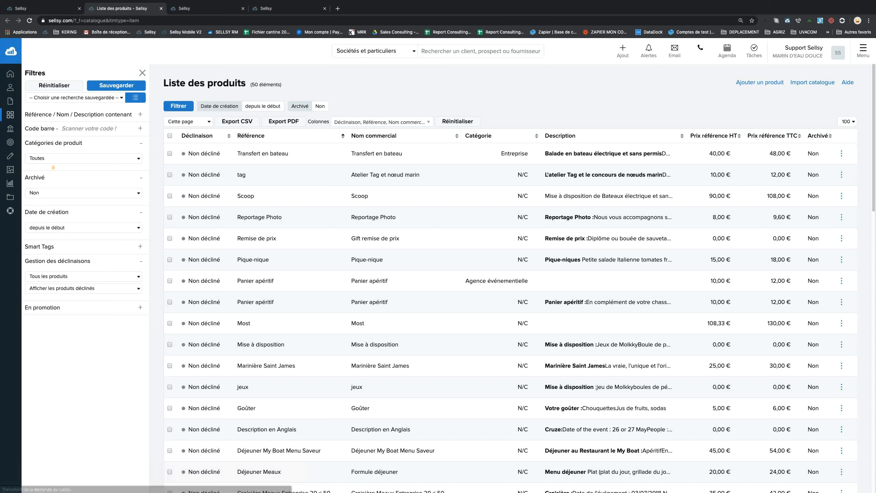
left_click(46, 115)
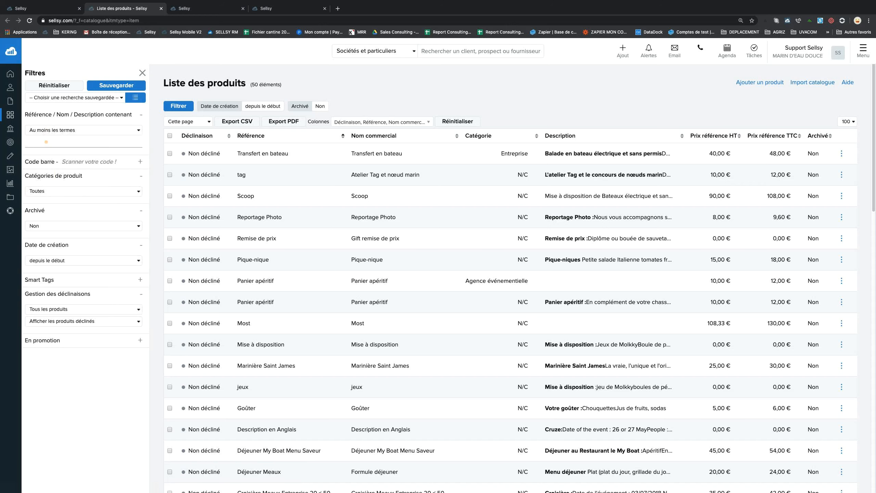
left_click(46, 142)
type("apéritif")
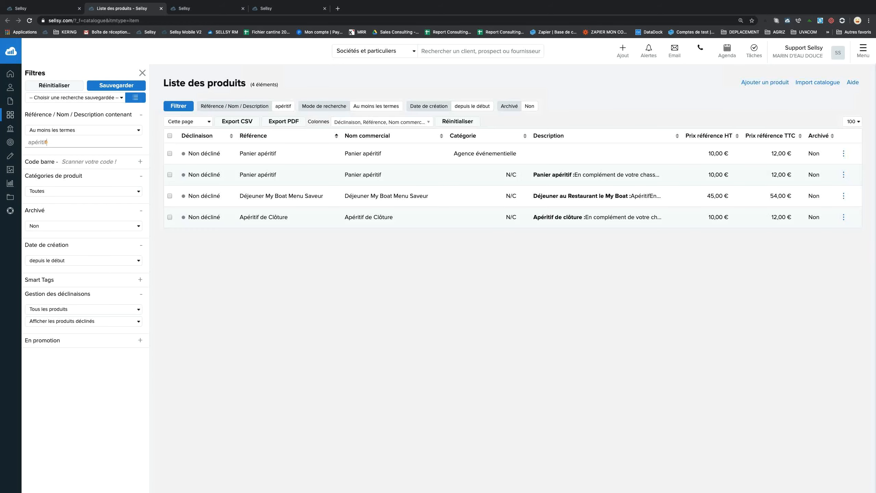
left_click(260, 311)
Select all four apéritif products, look at the Action menu, then deselect every row.
left_click(170, 136)
left_click(312, 121)
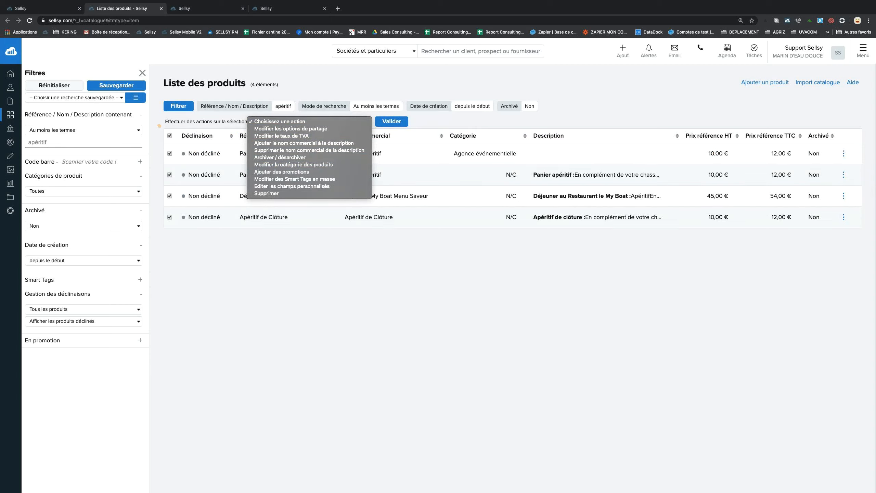
left_click(171, 135)
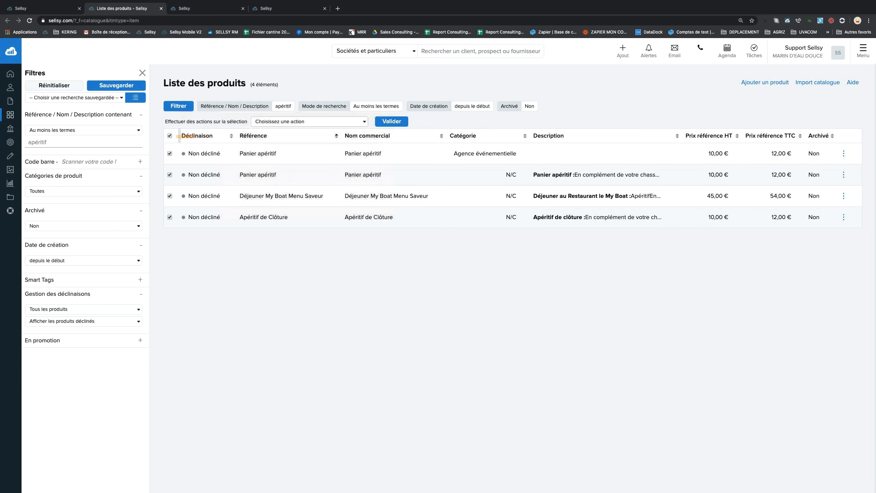
left_click(170, 135)
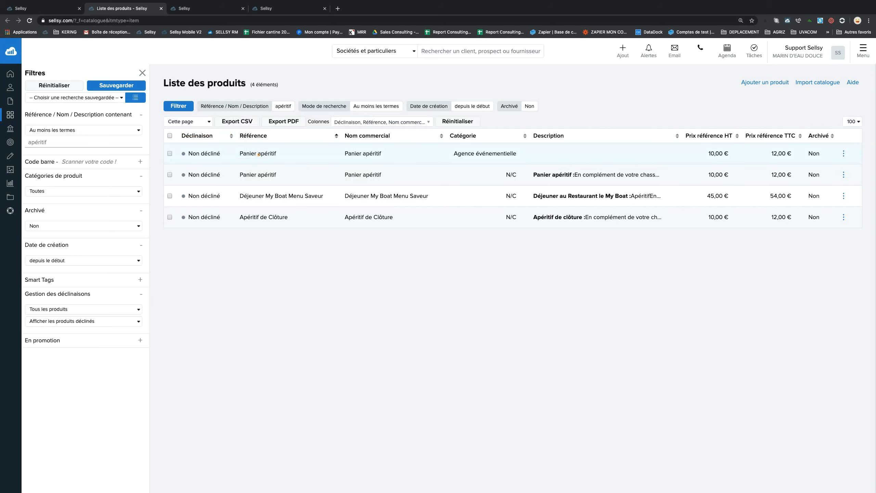
Open the first Panier apéritif product (10,00 € HT) in a new tab and start editing it.
right_click(275, 154)
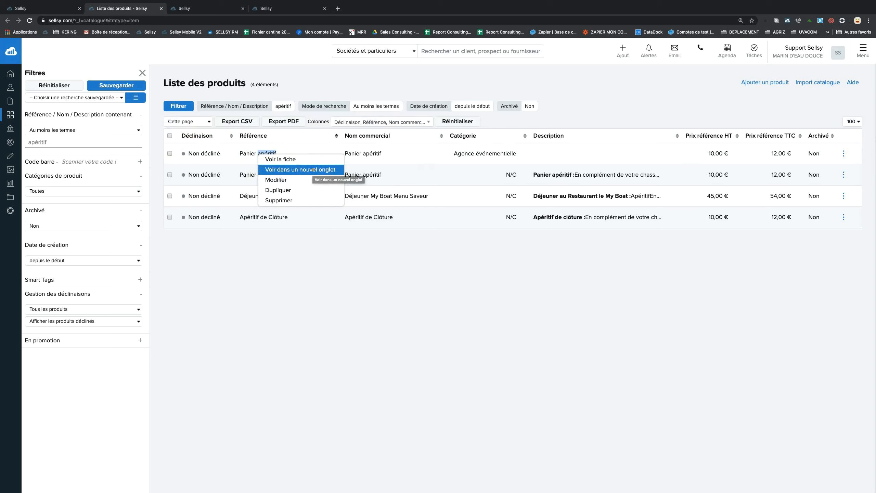
left_click(313, 170)
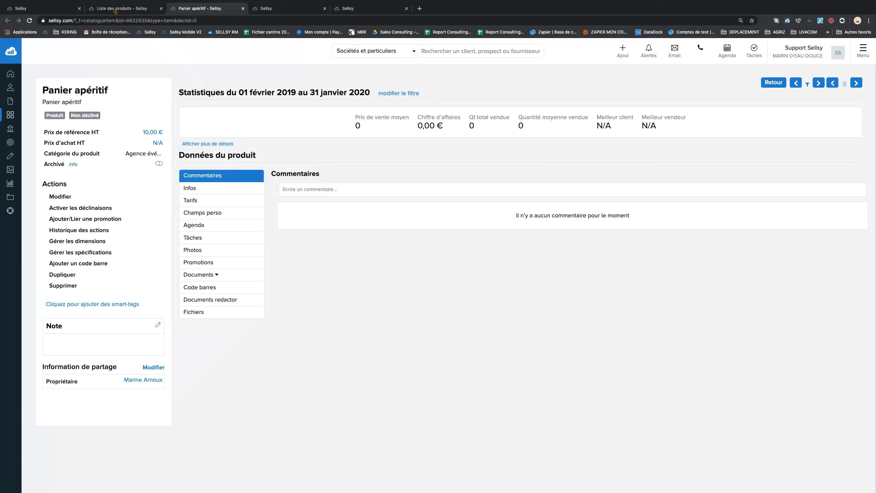
left_click(114, 9)
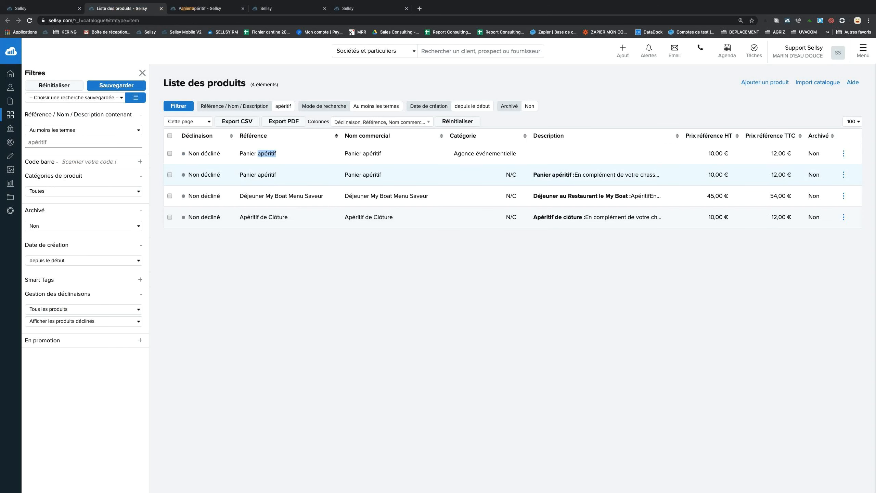
left_click(217, 8)
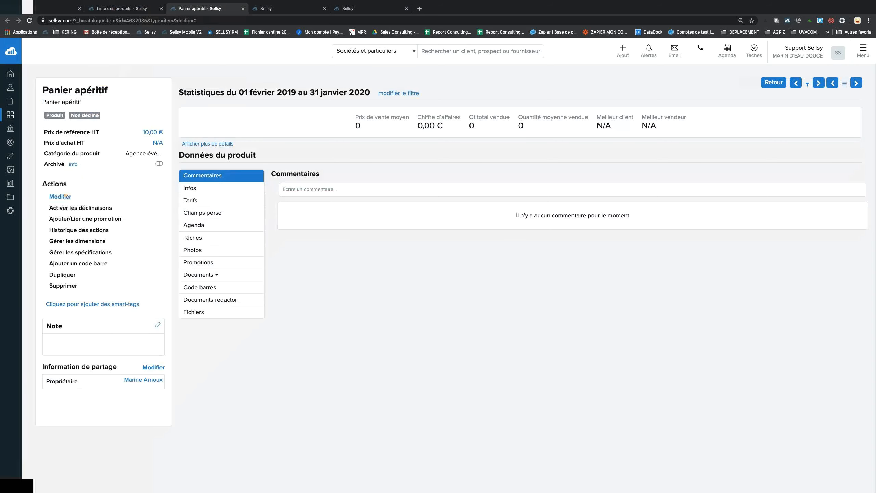
left_click(61, 196)
Enter 12 as the Panier apéritif reference price in its edit form.
left_click_drag(531, 86, 567, 85)
type("12")
left_click(647, 101)
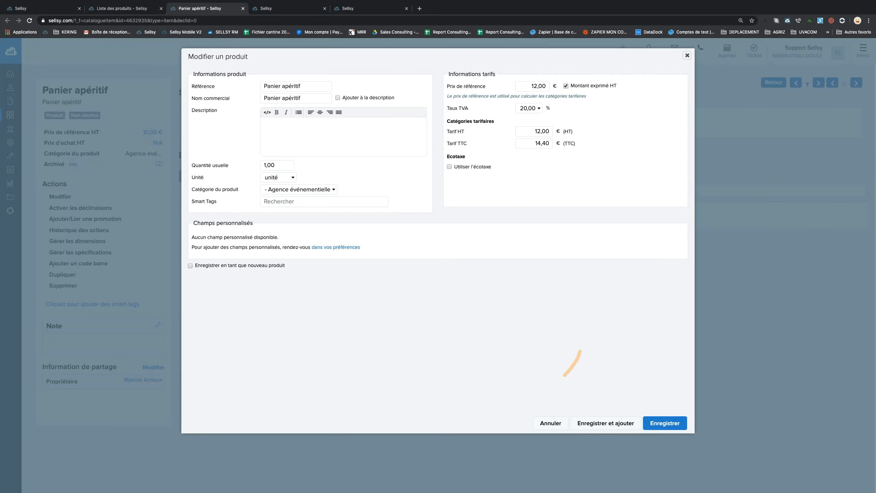
Review the Panier apéritif reference, name and description, then close the form without saving.
left_click_drag(263, 86, 319, 86)
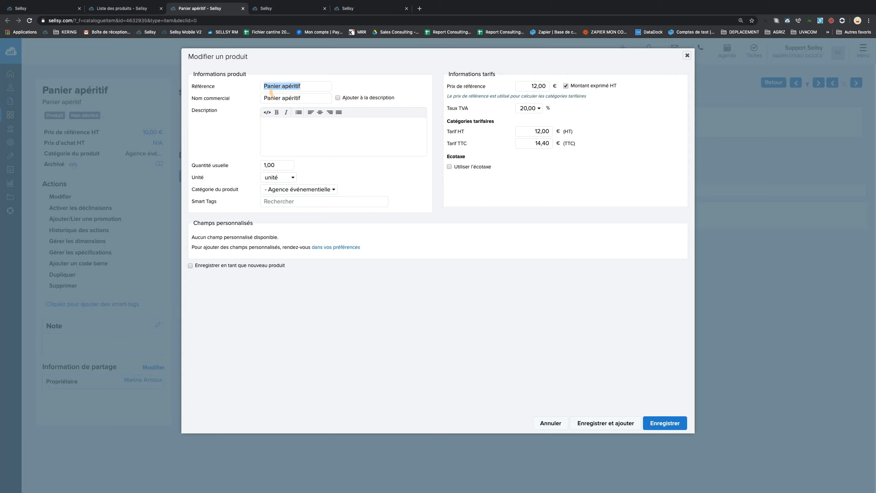
left_click_drag(307, 86, 251, 83)
left_click_drag(301, 98, 243, 100)
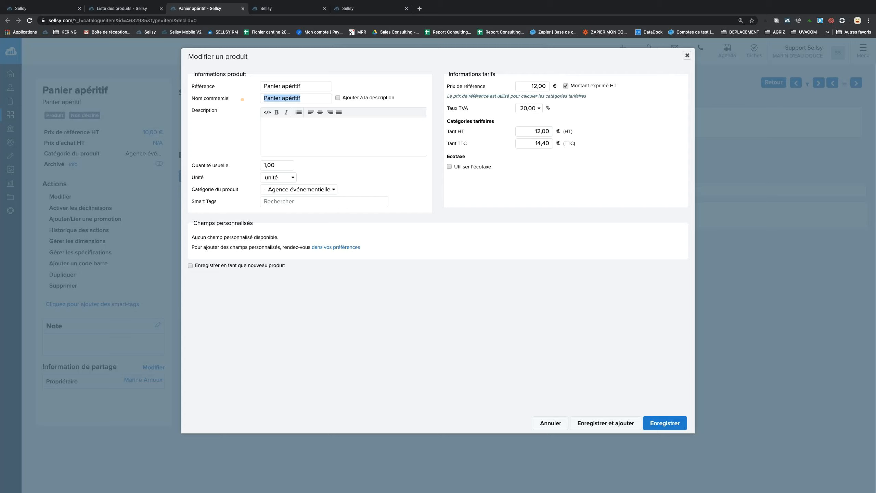
left_click(278, 131)
left_click(298, 112)
left_click(687, 55)
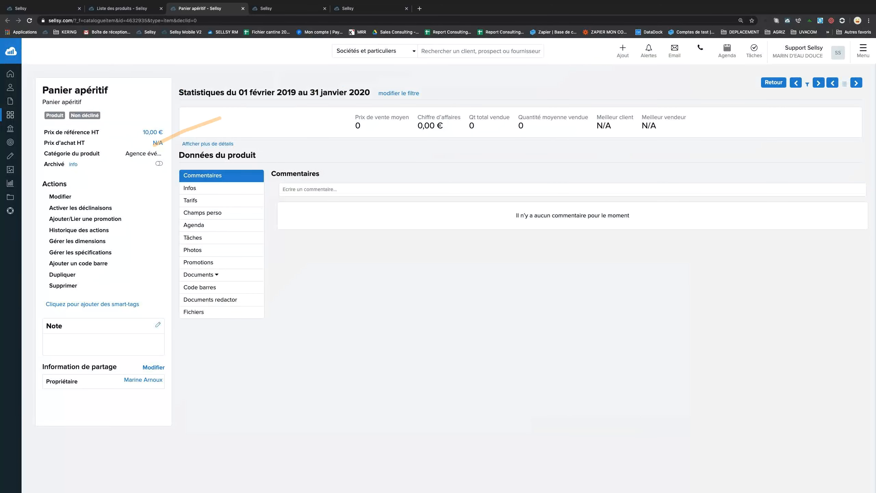
Reopen the edit form and save the 12,00 € HT reference price.
left_click(61, 196)
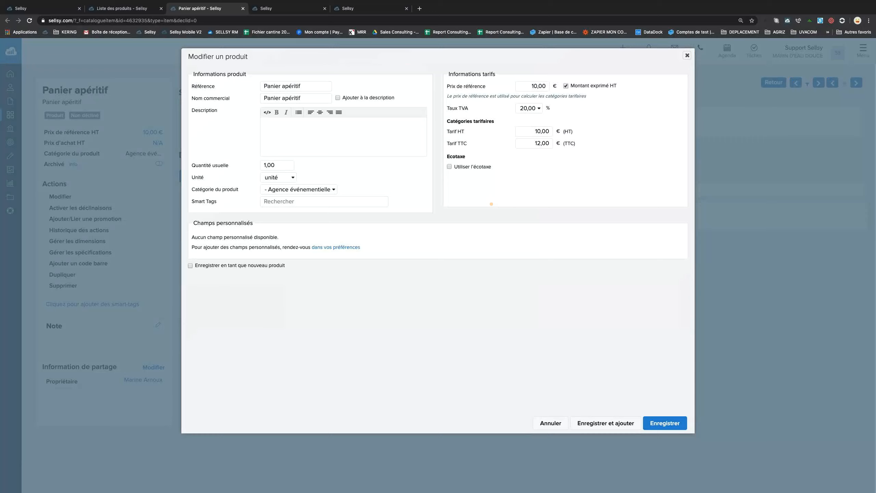
type("12")
key("Tab")
left_click(673, 425)
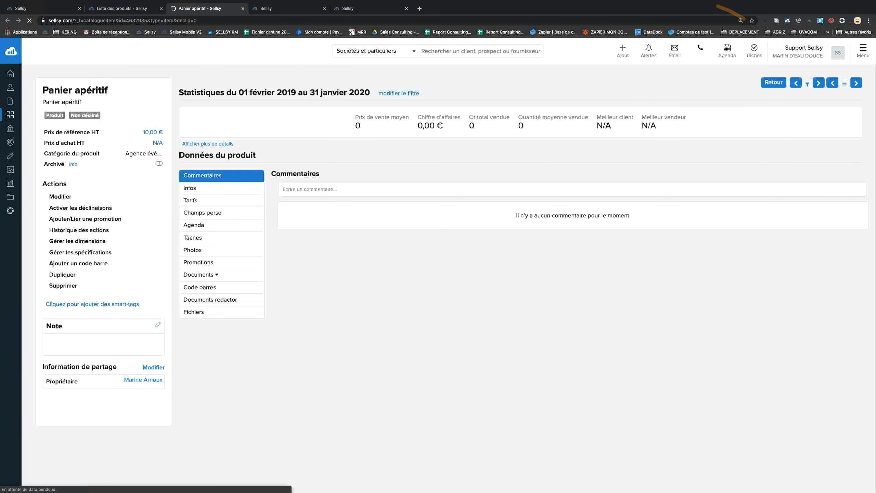
Check the product list, then review the Panier apéritif page's sales statistics.
left_click(155, 6)
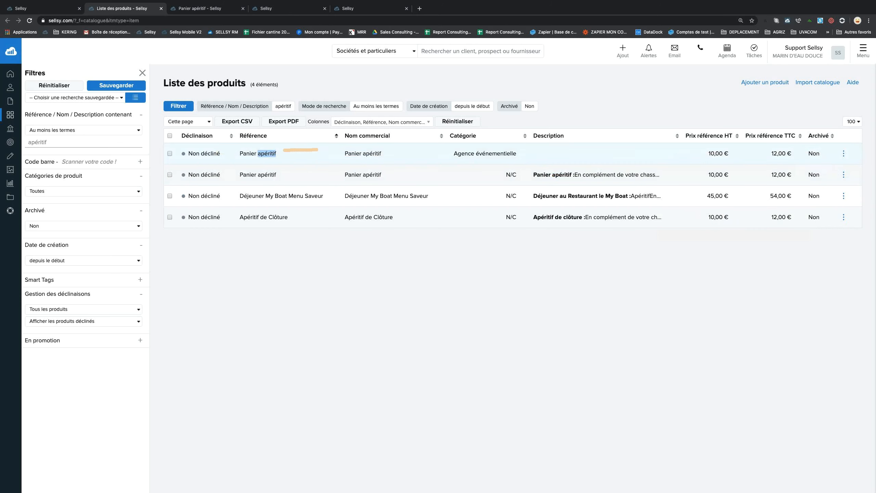
left_click(199, 7)
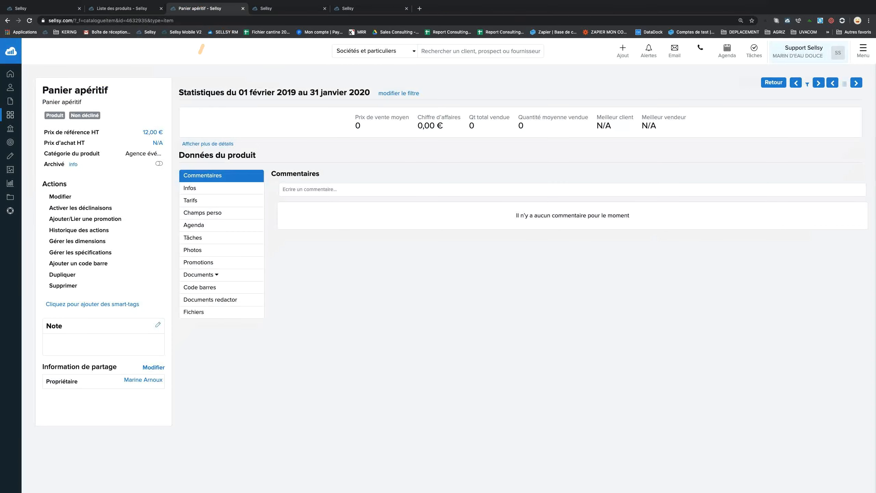
left_click_drag(355, 117, 675, 126)
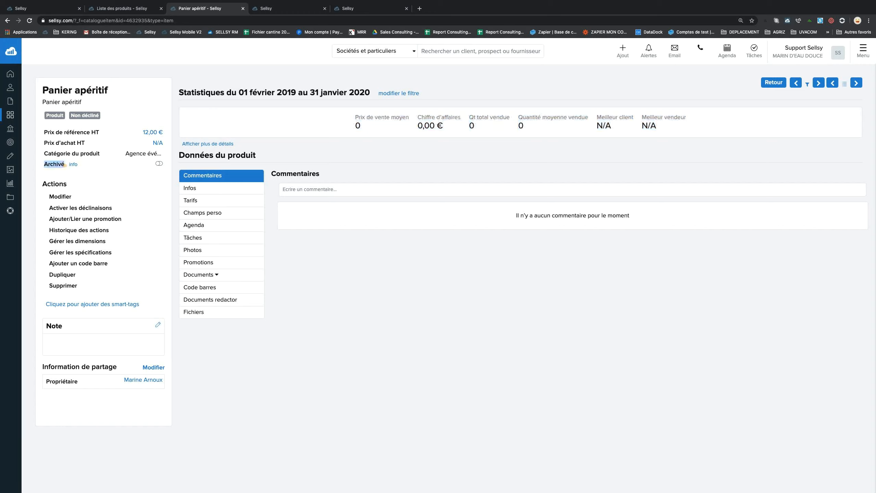
Archive this Panier apéritif and refresh the apéritif product list.
left_click(158, 164)
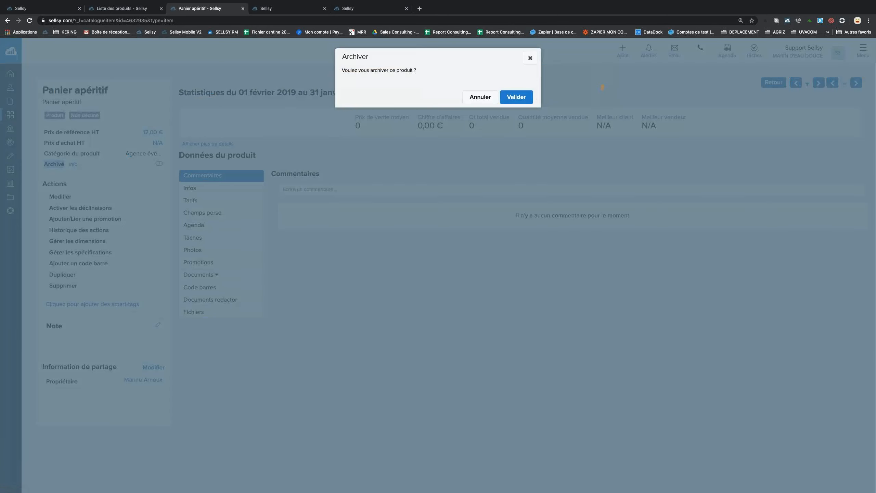
left_click(517, 98)
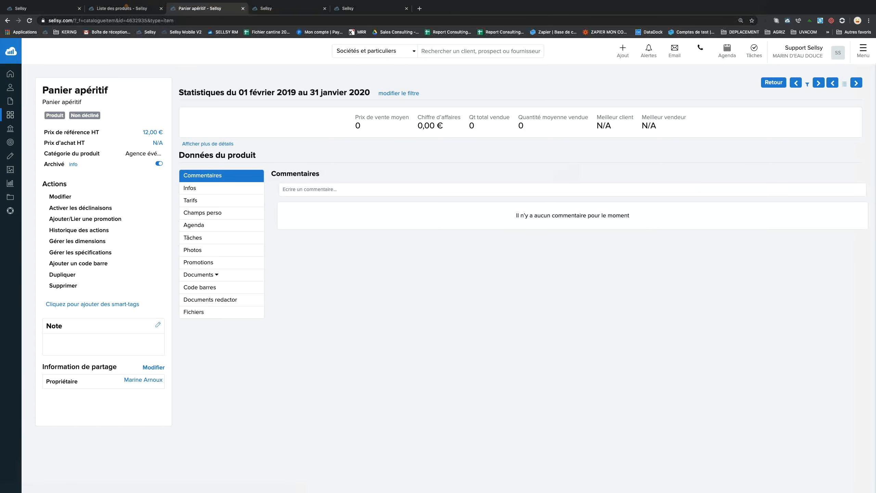
left_click(121, 8)
left_click(29, 20)
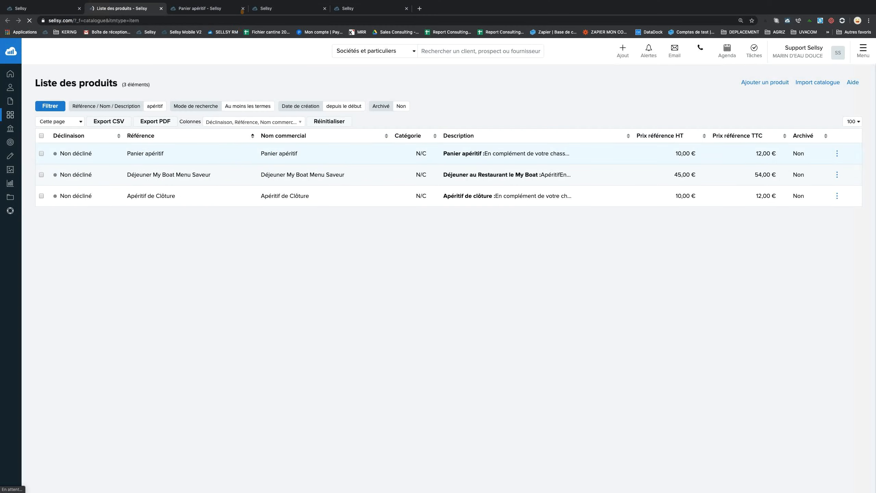
Close the archived product's tab and open the remaining Panier apéritif's edit form in a new tab.
left_click(243, 8)
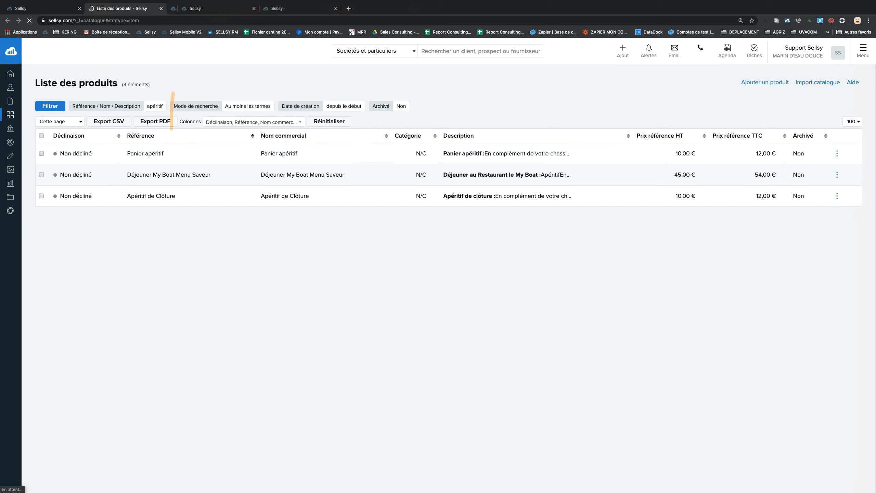
right_click(152, 153)
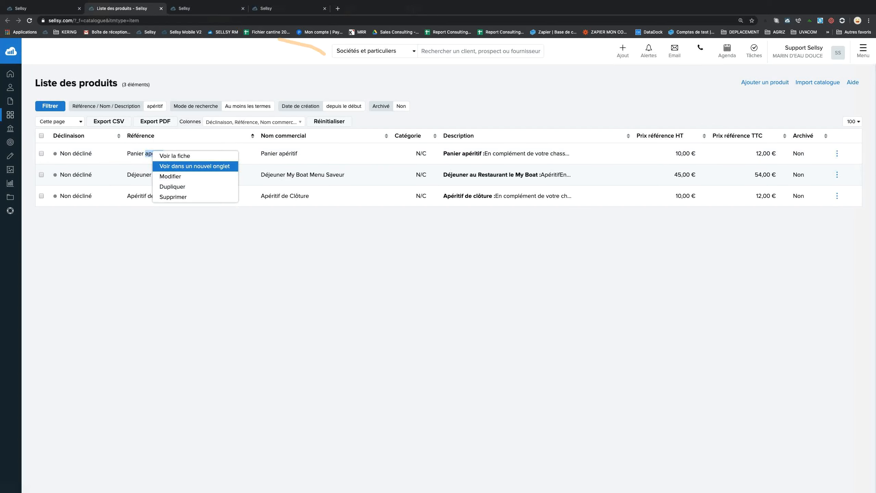
left_click(205, 166)
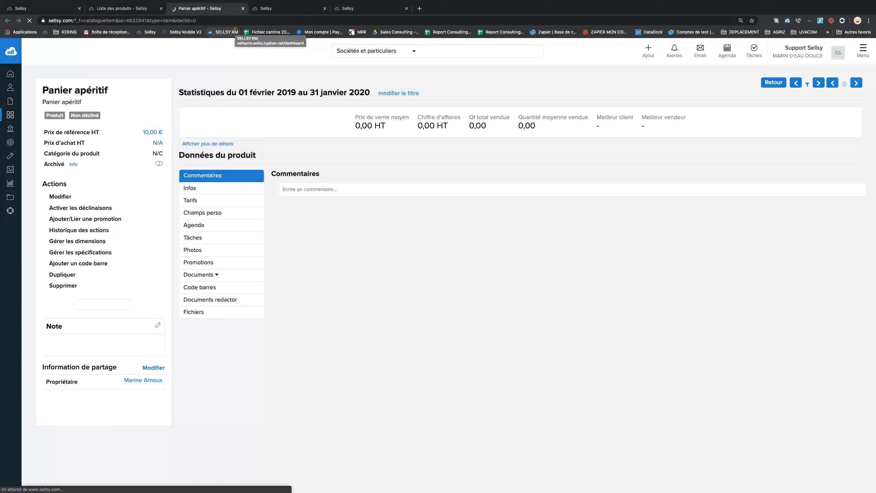
left_click(60, 196)
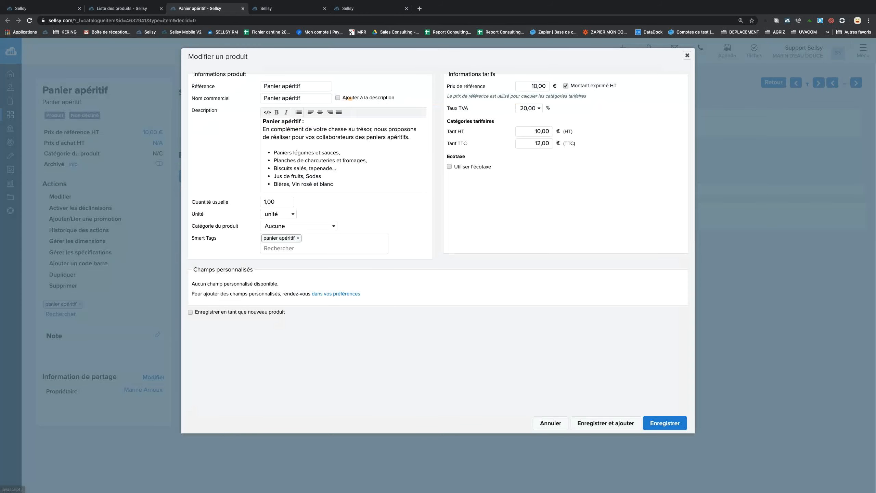
Set the reference price to 12,00 € HT (14,40 € TTC), keep category Aucune, and save.
left_click(530, 86)
key("shift+End")
type("12,00")
left_click_drag(531, 144, 560, 144)
left_click(309, 223)
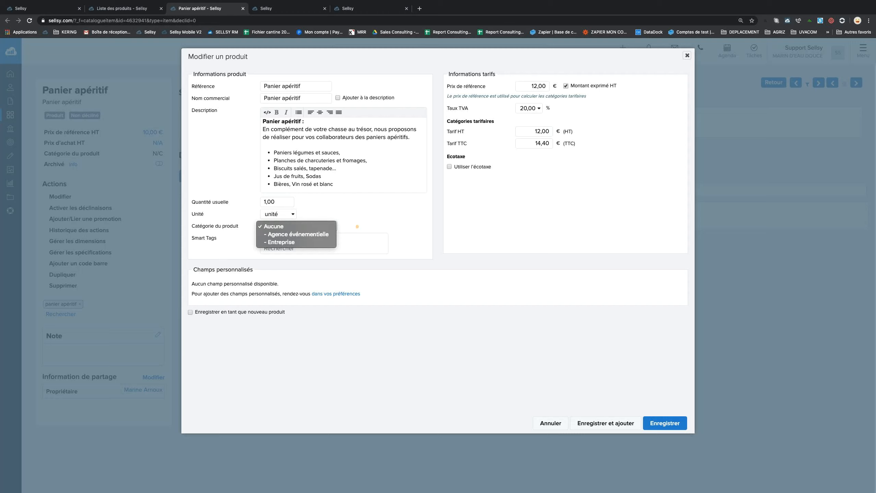
left_click(357, 227)
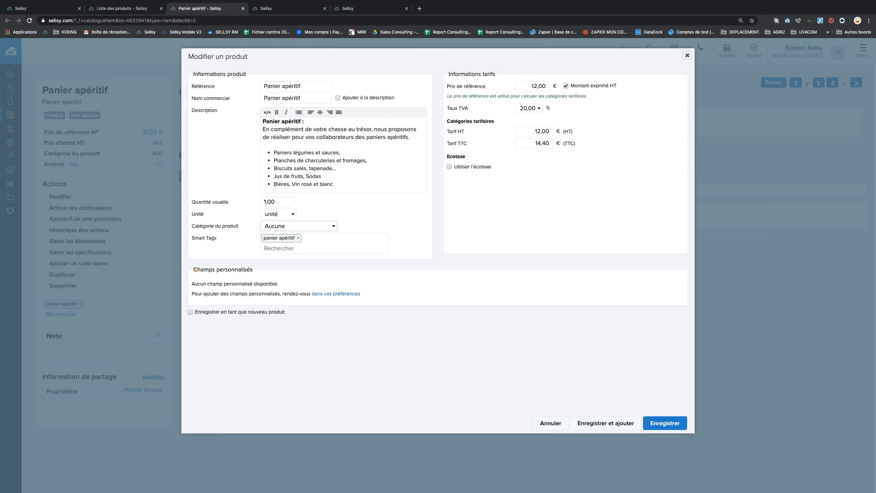
left_click_drag(197, 270, 374, 305)
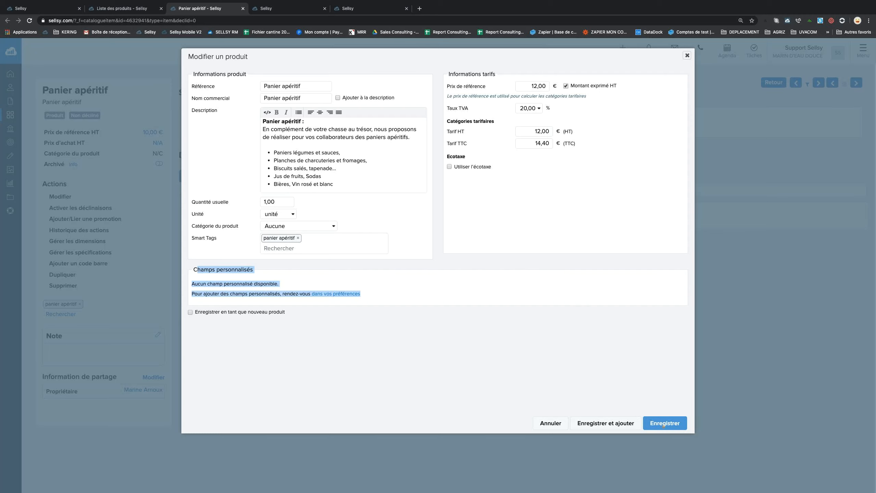
left_click(663, 423)
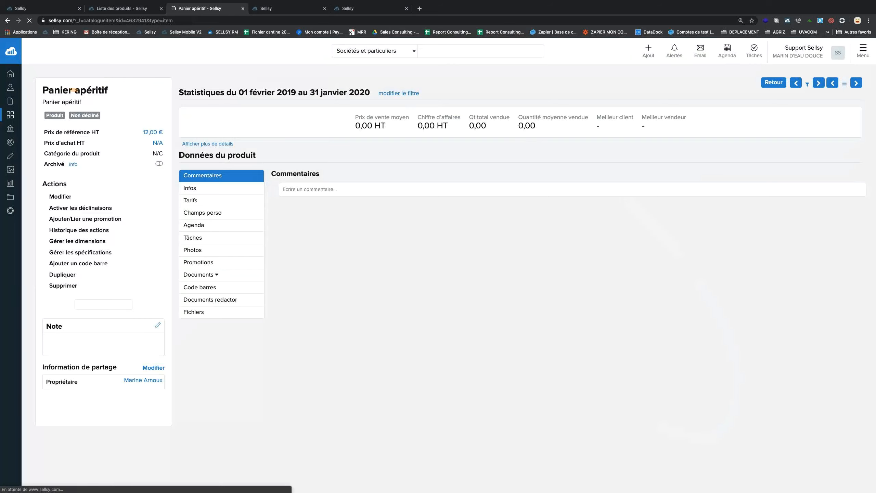
Review Panier apéritif's statistics period and sales figures, then return to the three-product list.
left_click_drag(42, 90, 104, 90)
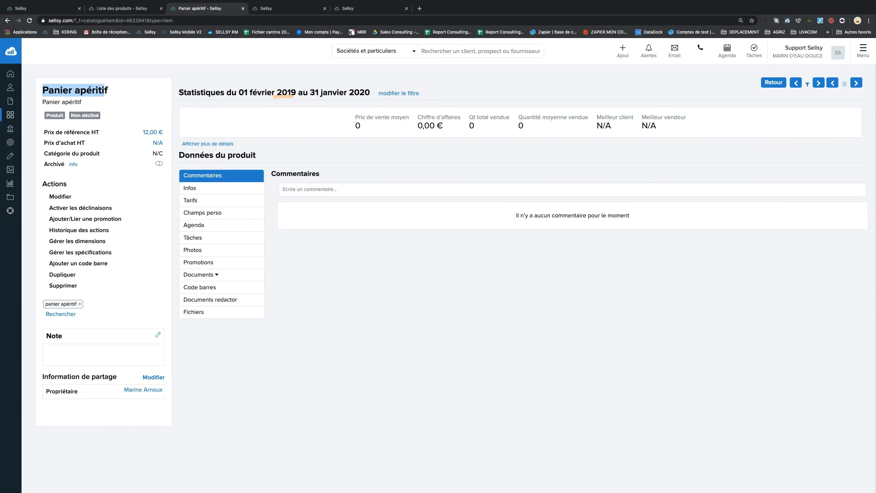
left_click(275, 96)
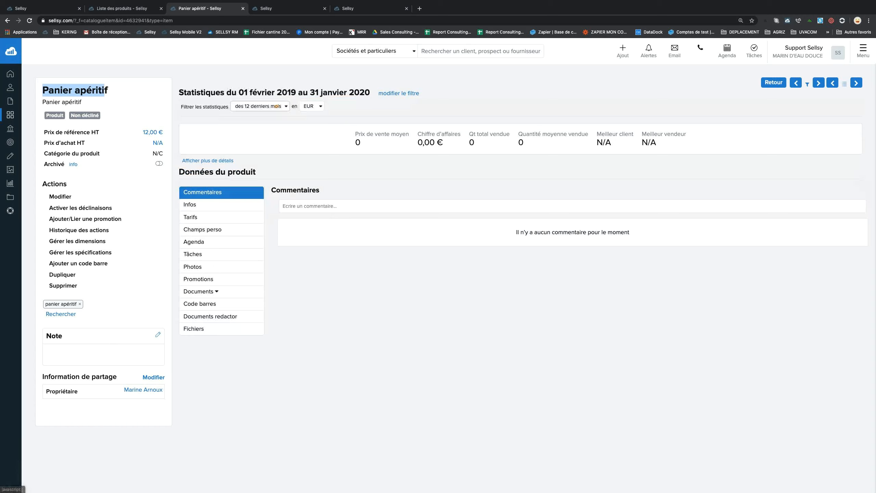
left_click(276, 106)
left_click(275, 92)
left_click_drag(244, 92, 370, 92)
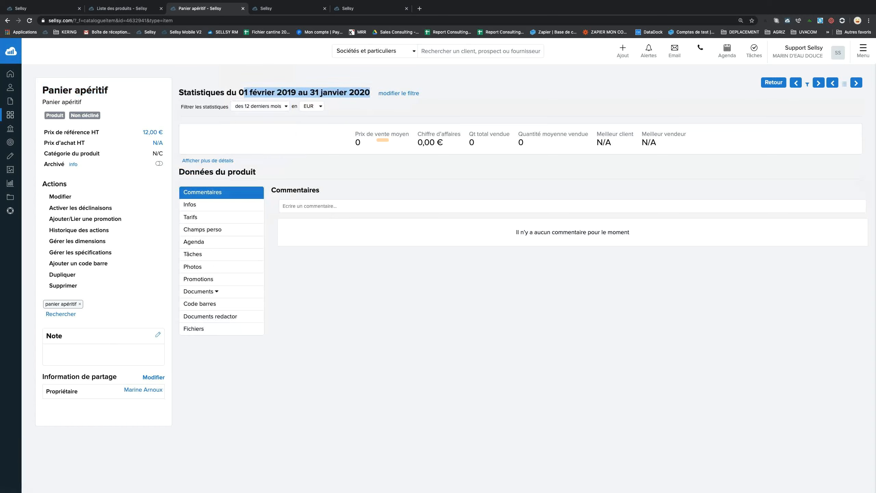
left_click_drag(355, 133, 655, 143)
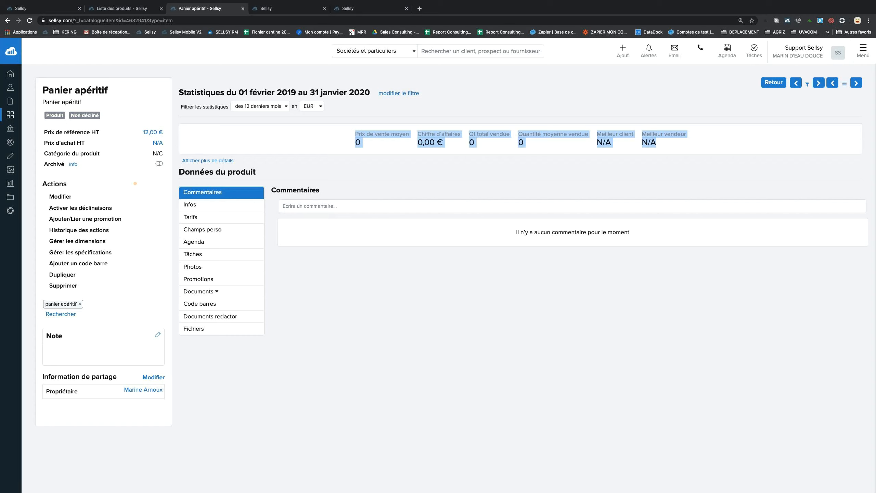
left_click(156, 7)
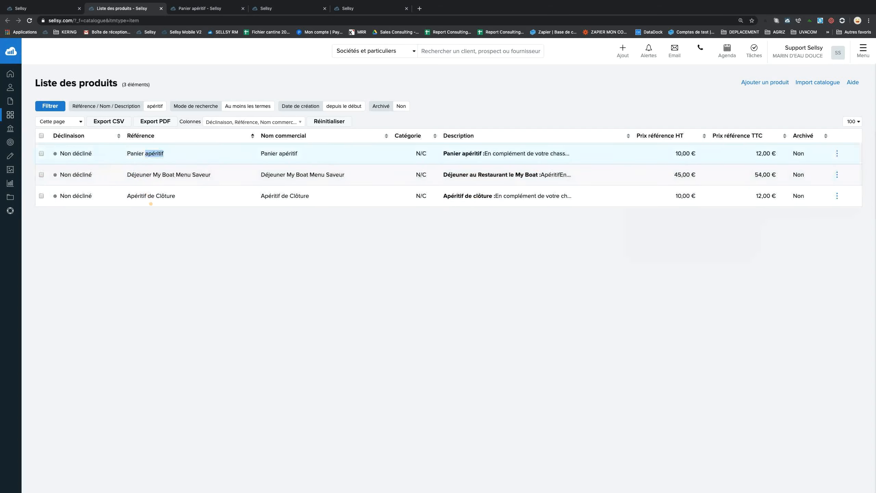
Open Apéritif de Clôture in a new tab and change its reference price from 10,00 to 12,00 € HT.
right_click(150, 196)
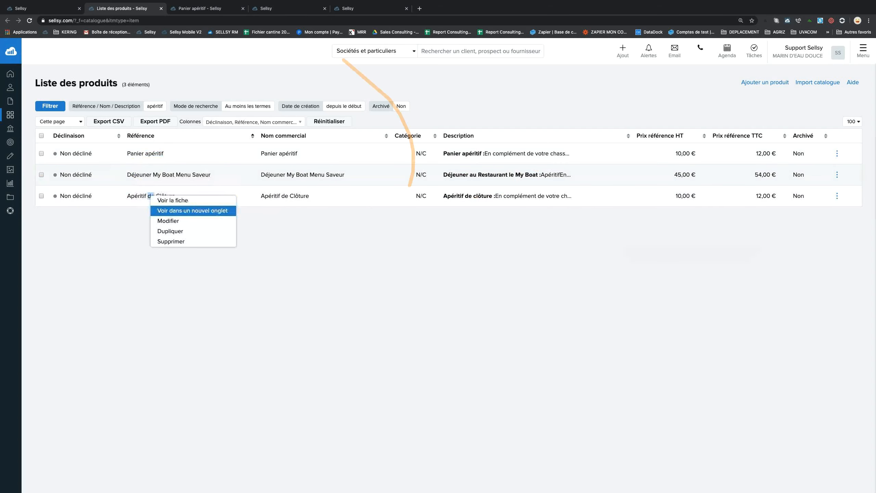
left_click(179, 208)
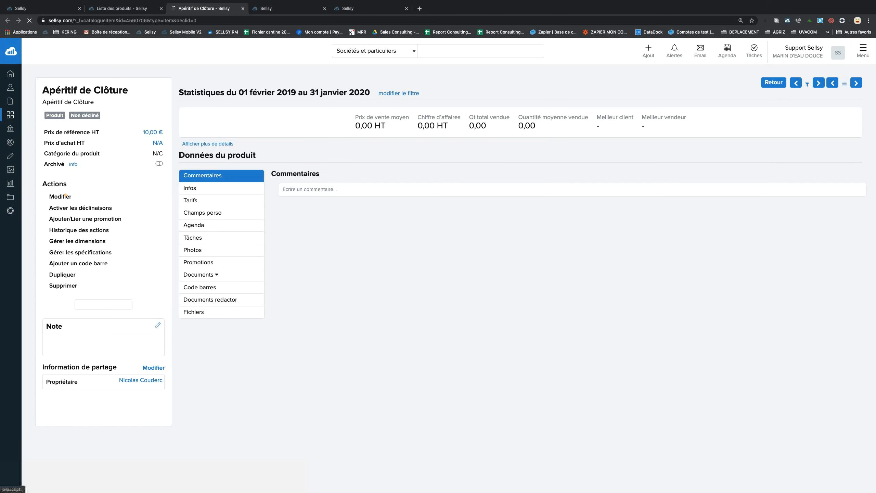
left_click(69, 197)
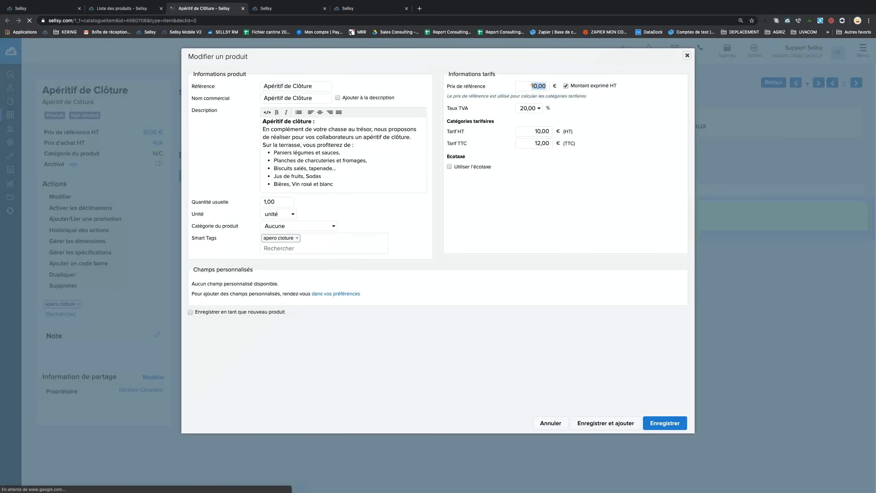
left_click_drag(531, 86, 558, 85)
type("12,00")
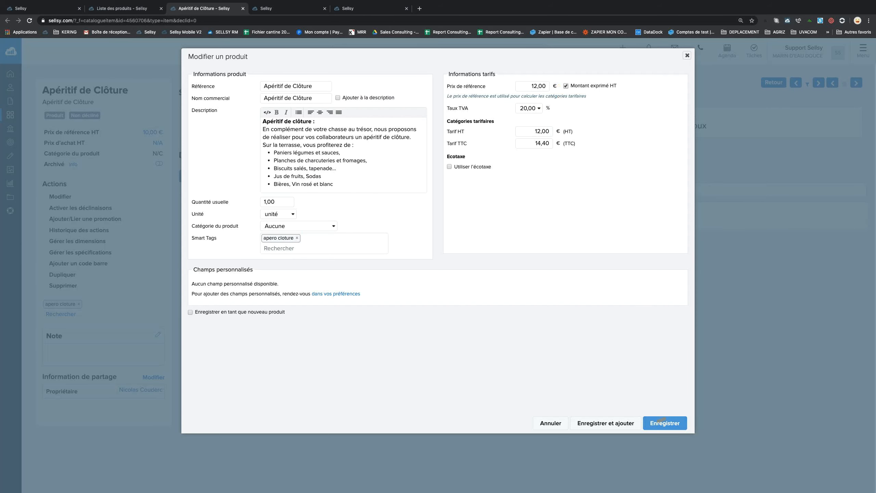
left_click(662, 421)
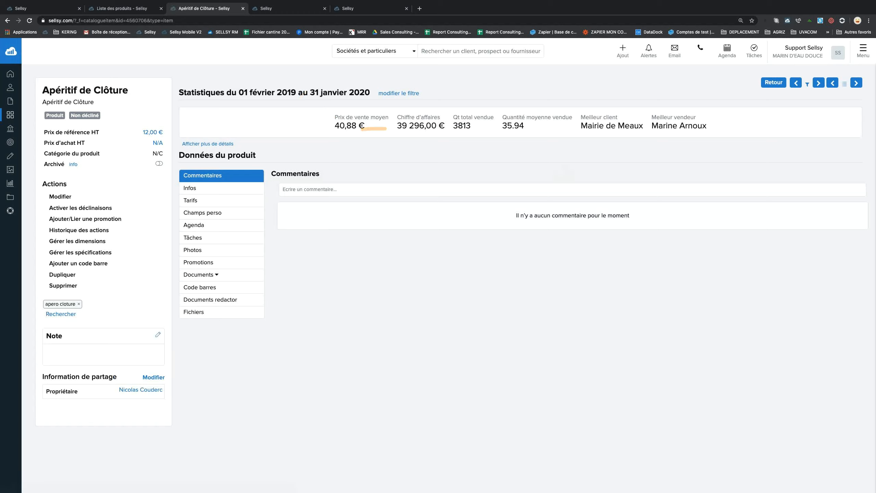
Review Apéritif de Clôture's total revenue, quantity sold and best client, and expand detailed statistics.
left_click_drag(398, 125, 437, 126)
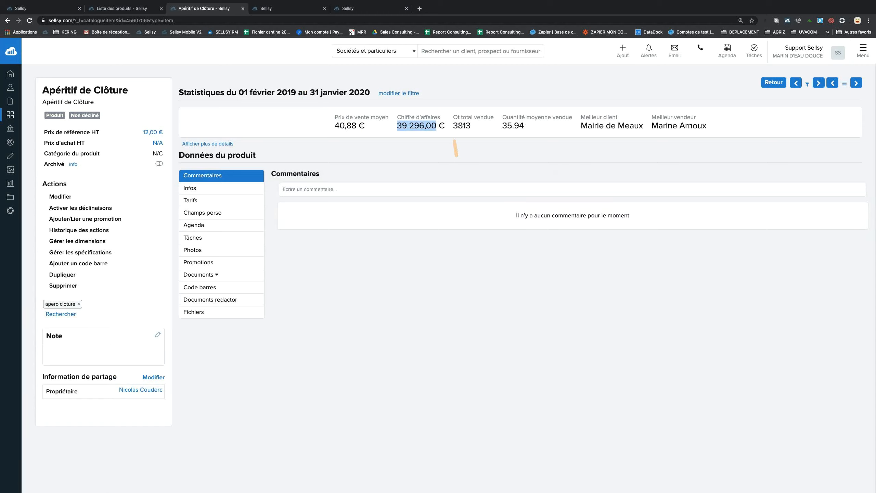
double_click(469, 126)
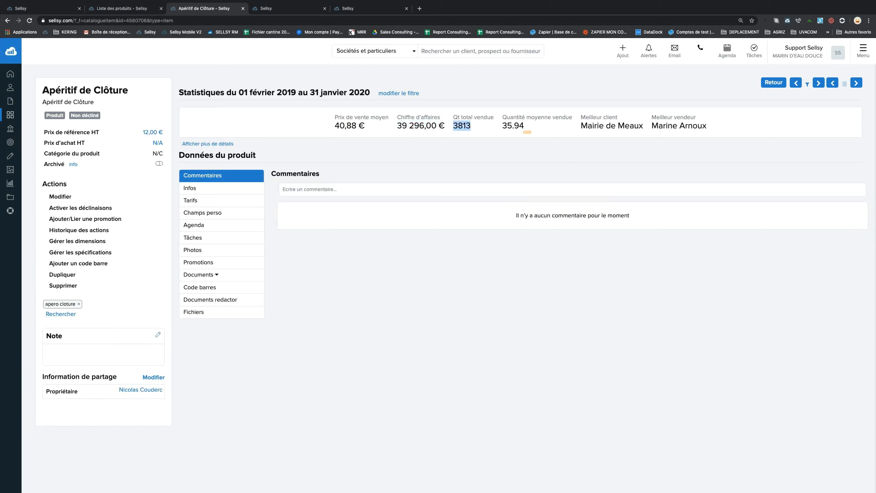
left_click_drag(581, 117, 644, 127)
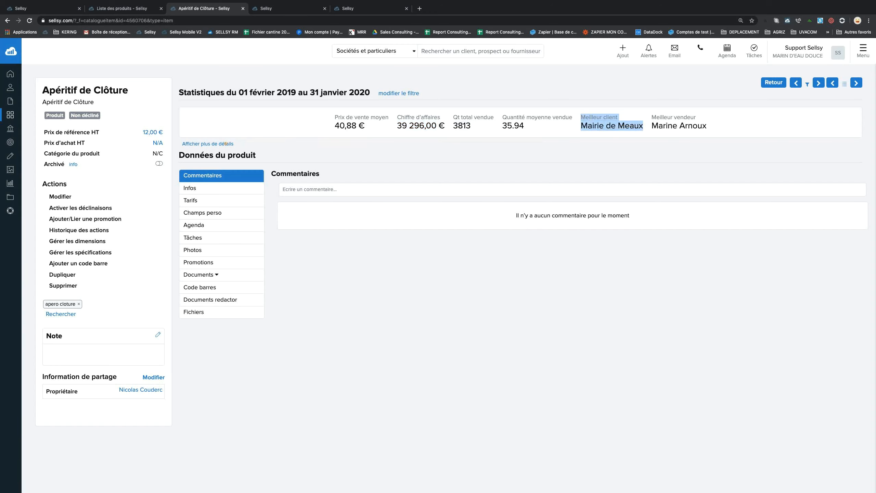
left_click(226, 143)
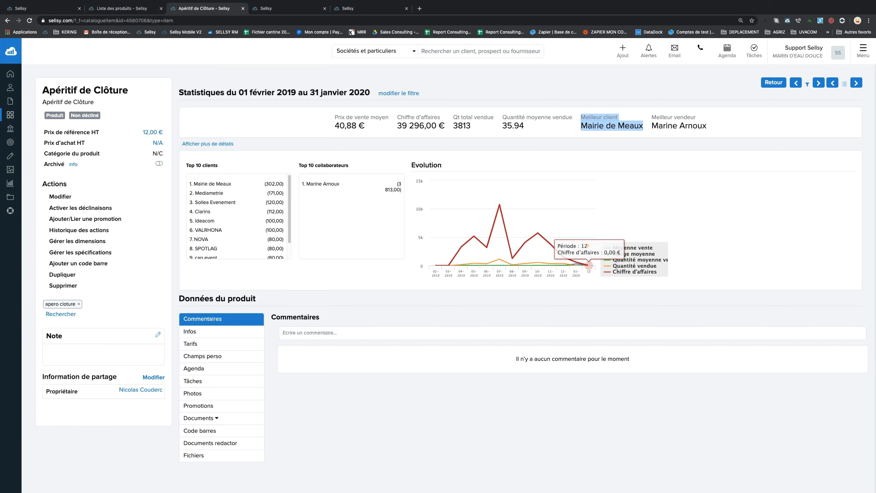
scroll(264, 319, "down", 1)
scroll(248, 362, "up", 1)
Browse the quotes containing this product, then show its redactor documents, which are empty.
left_click(227, 415)
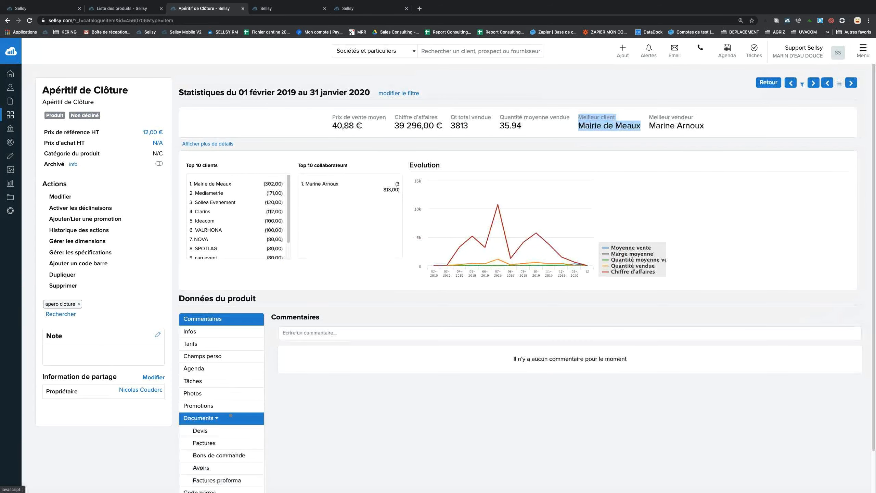
scroll(228, 379, "down", 2)
left_click(219, 385)
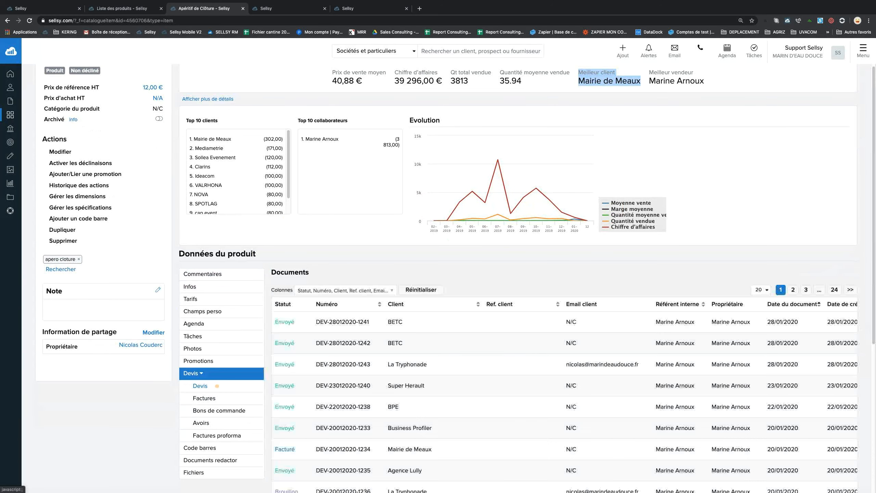
scroll(399, 323, "down", 4)
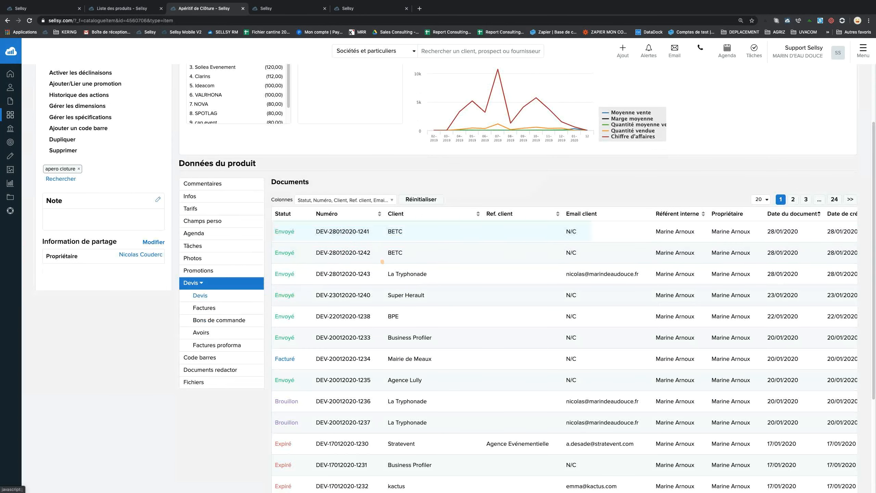
scroll(390, 262, "down", 1)
scroll(390, 261, "down", 1)
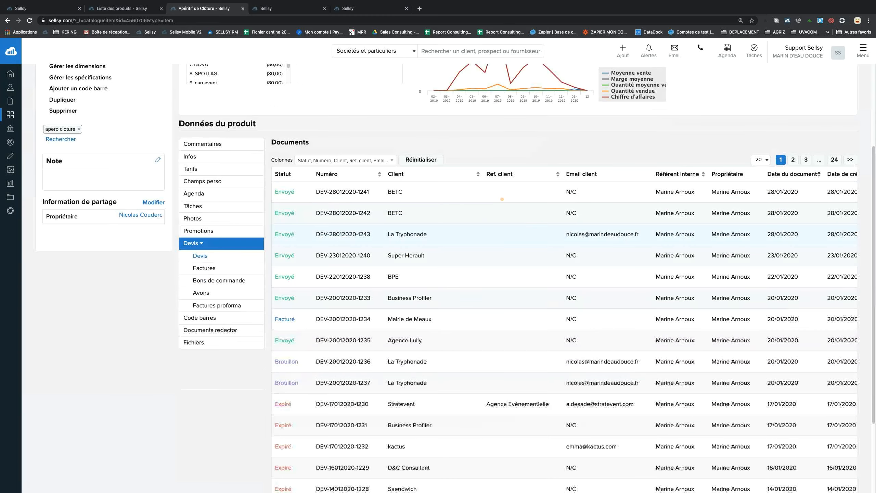
scroll(496, 237, "down", 1)
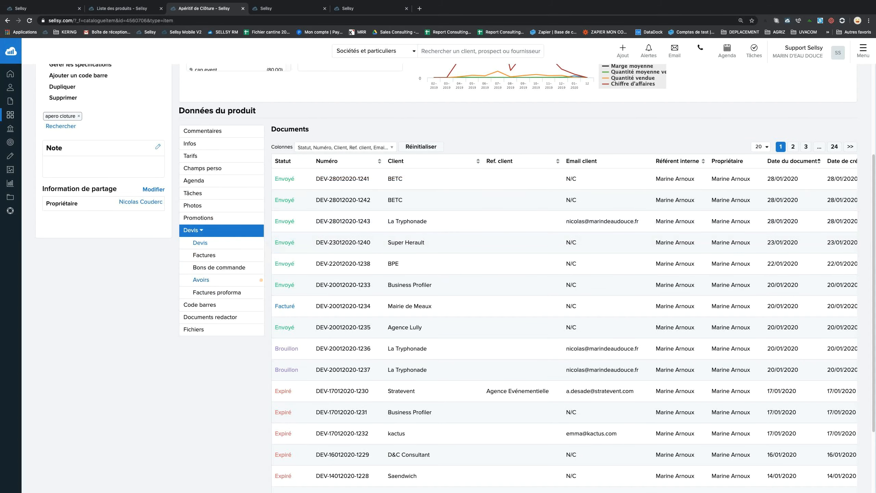
left_click(220, 316)
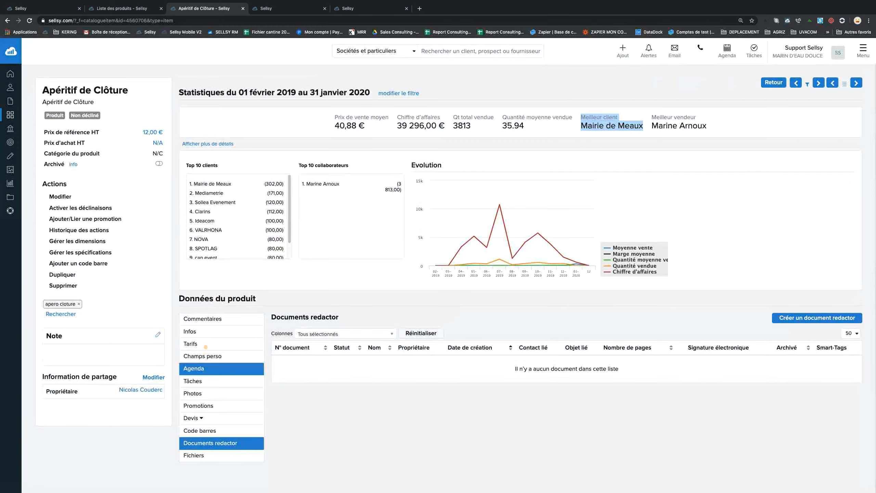
Open the product's pricing and inspect the EVERSIDE client price exception.
left_click(206, 344)
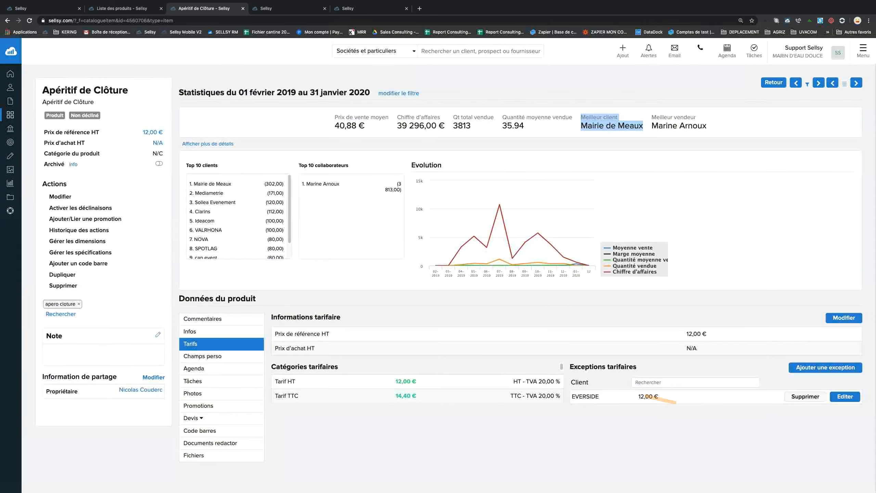
triple_click(571, 366)
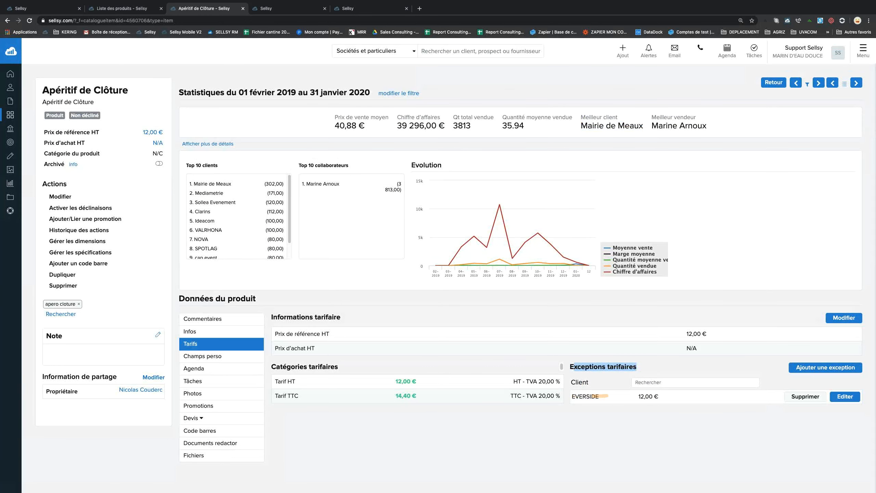
double_click(595, 396)
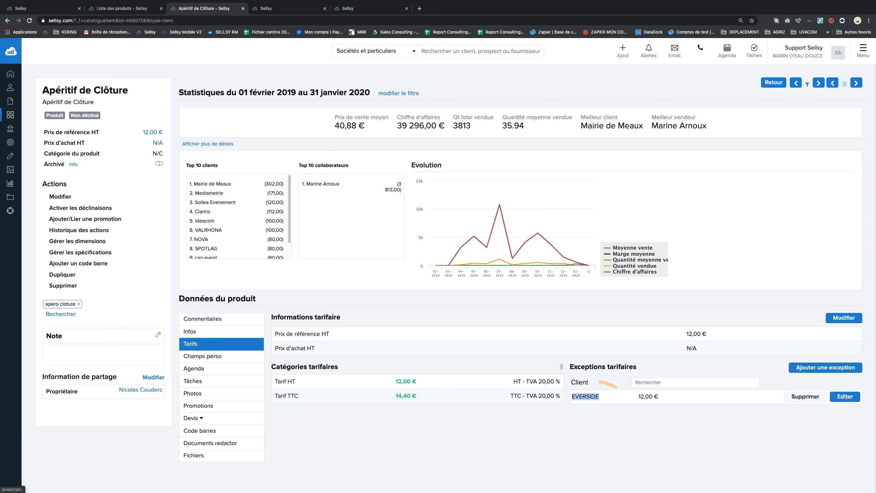
left_click_drag(570, 367, 659, 366)
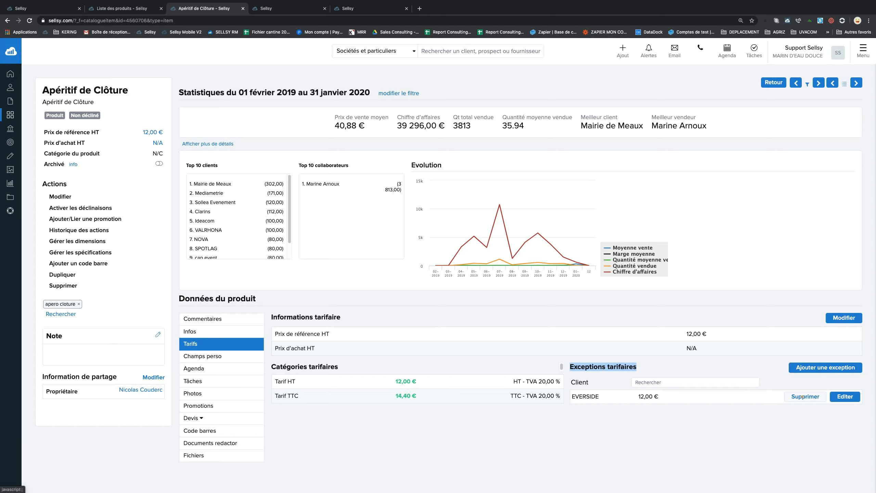
Delete the EVERSIDE price exception and return to the product list.
left_click(803, 397)
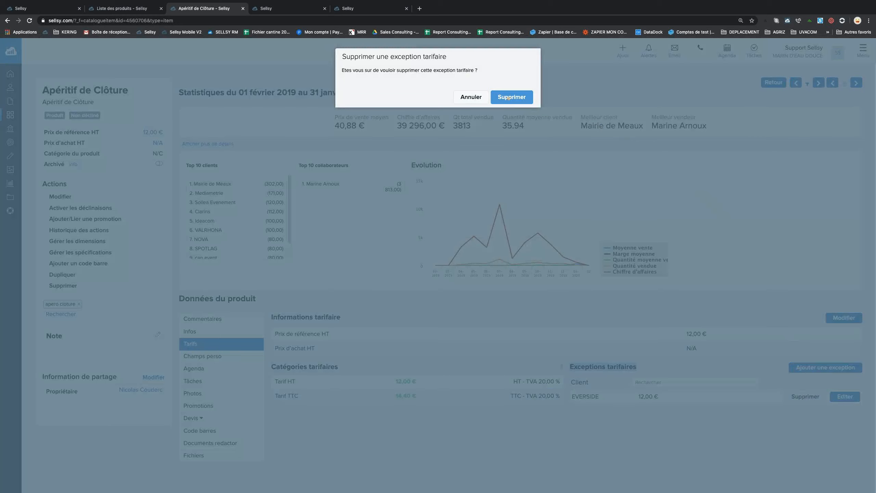
left_click(509, 97)
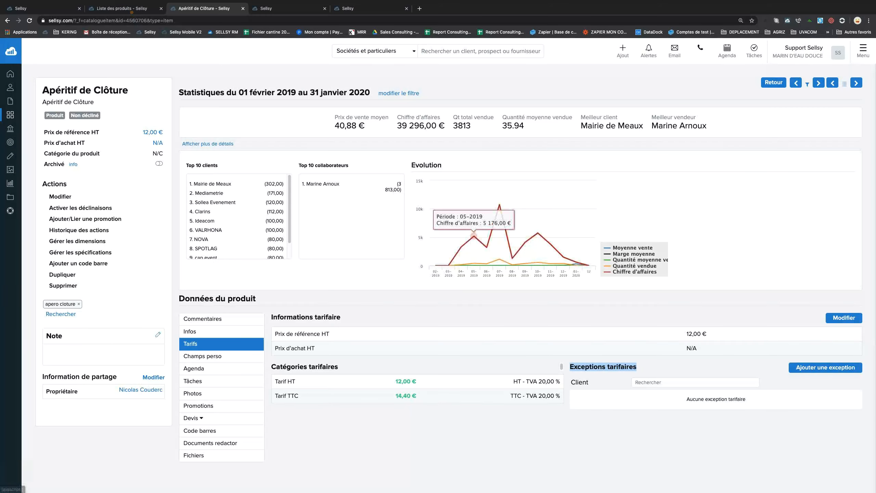
left_click(121, 8)
Return to the SELLSY EVENTS quote and delete the old Apéritif de Clôture line.
left_click(59, 8)
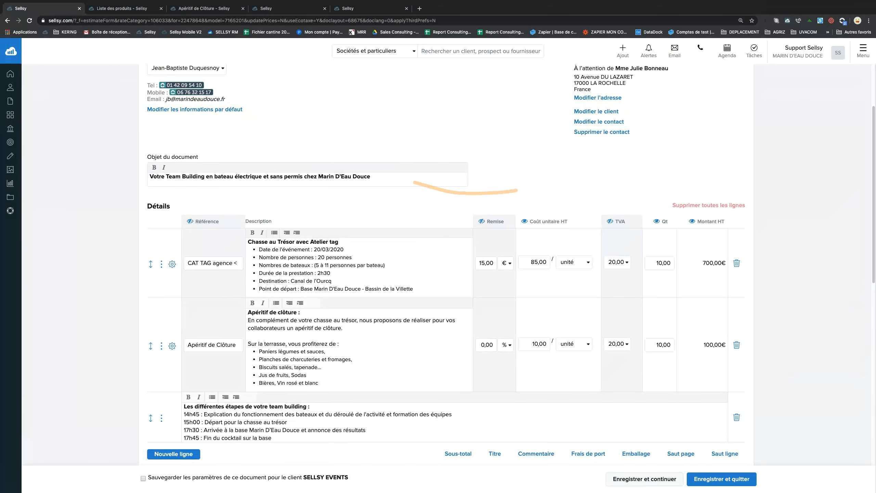
scroll(457, 190, "down", 2)
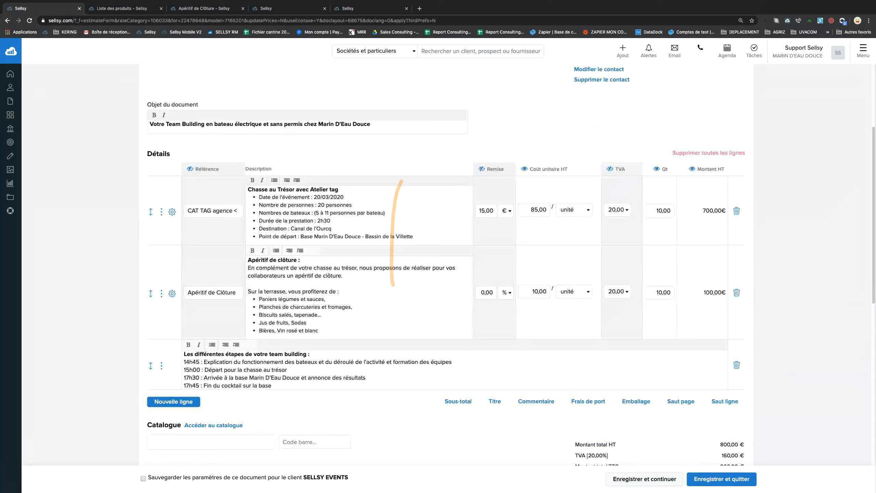
left_click(736, 292)
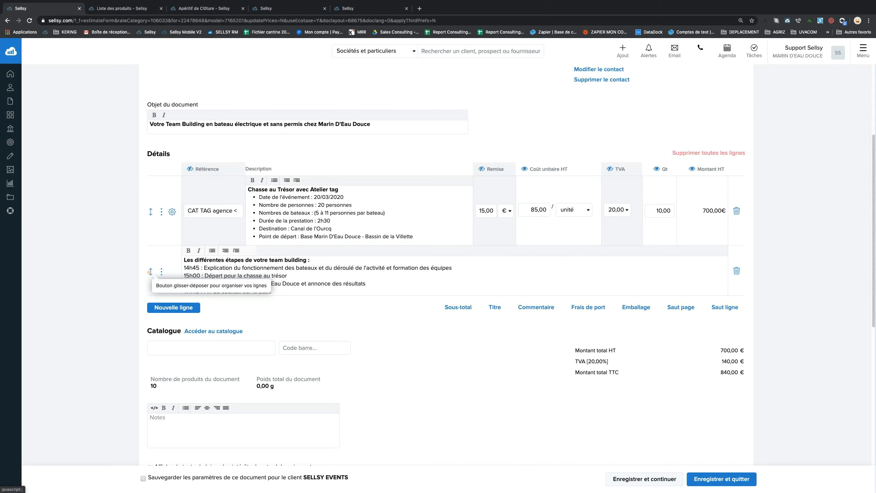
Insert Apéritif de Clôture from the catalogue above the row, found by searching 'apéritif'.
left_click(161, 272)
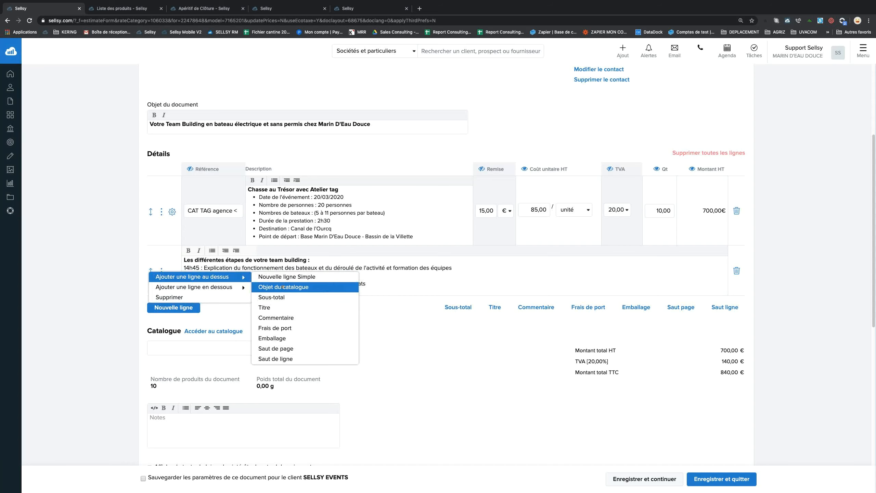
left_click(283, 287)
left_click(396, 80)
type("apéritif")
left_click(417, 122)
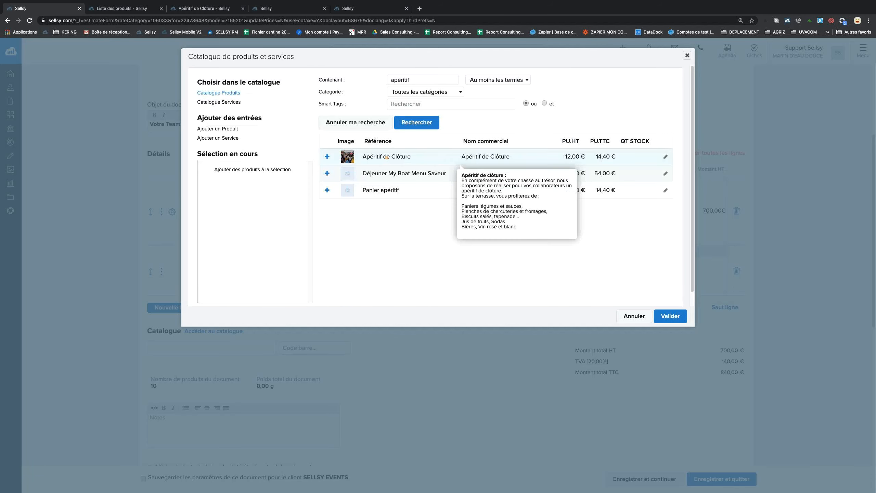
left_click(386, 156)
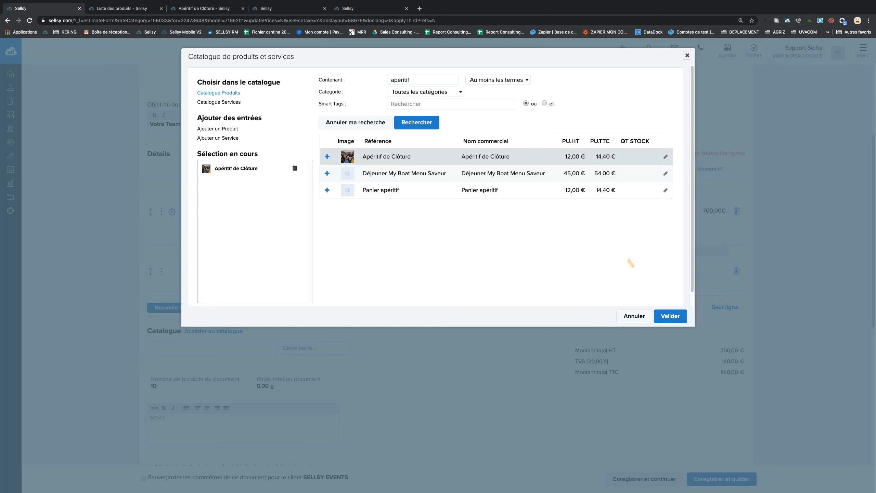
left_click(672, 319)
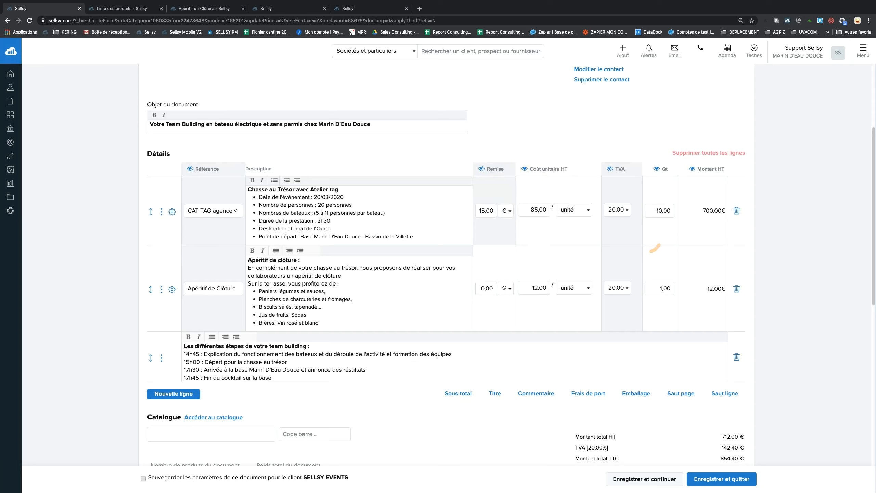
Insert a blank line-break row above the team-building steps comment.
double_click(717, 288)
left_click_drag(596, 300, 656, 299)
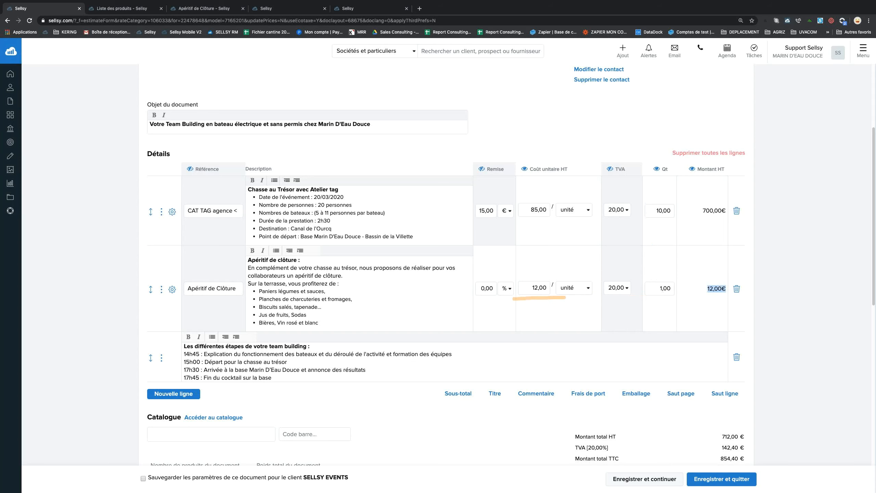
scroll(521, 310, "down", 2)
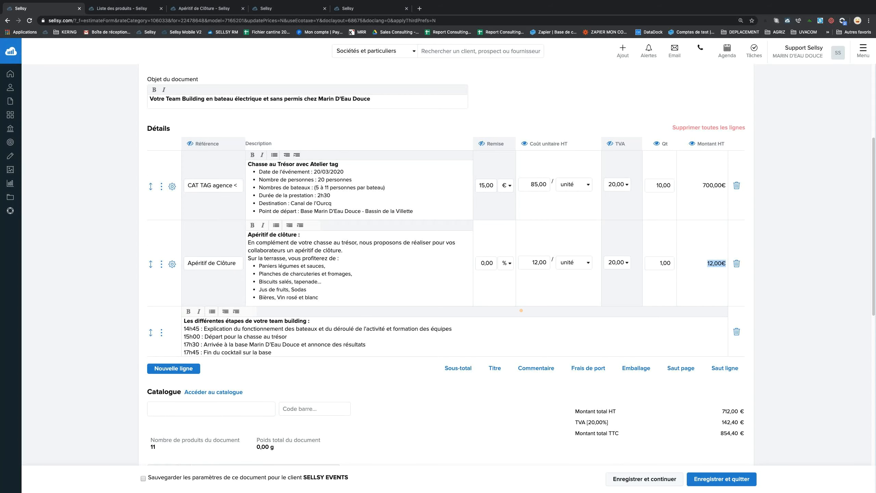
scroll(521, 310, "down", 6)
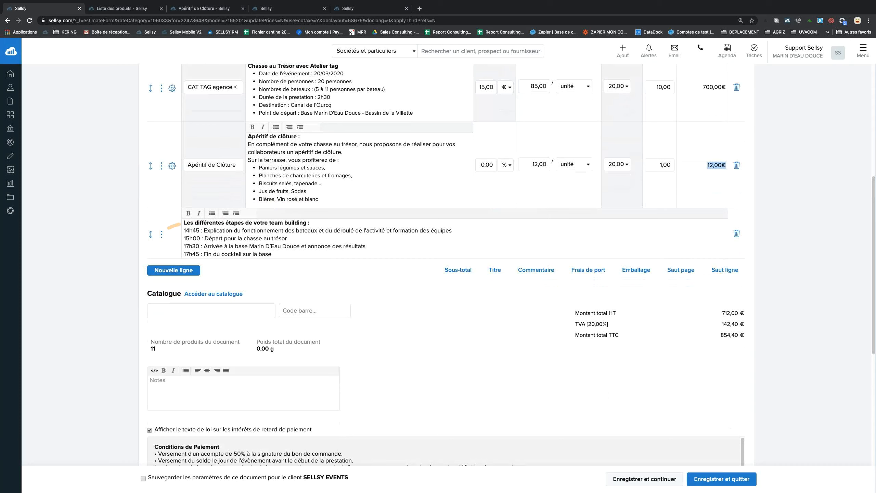
left_click_drag(183, 223, 341, 256)
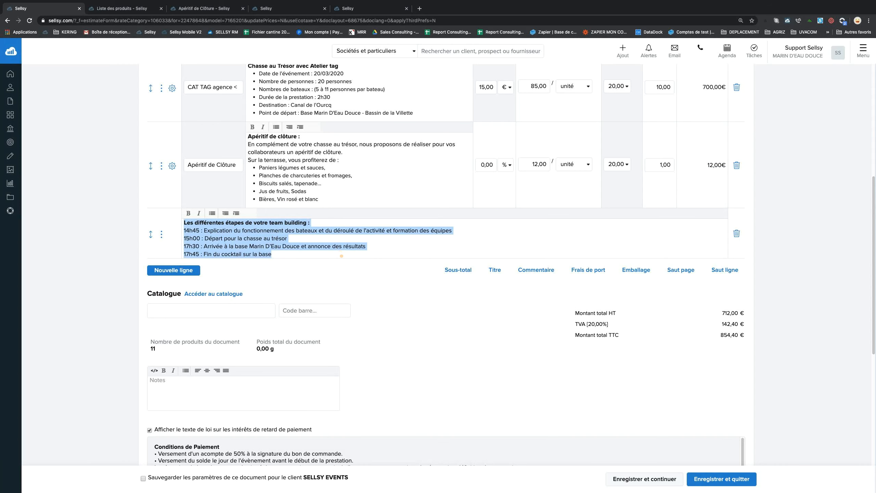
left_click(335, 257)
scroll(362, 294, "up", 5)
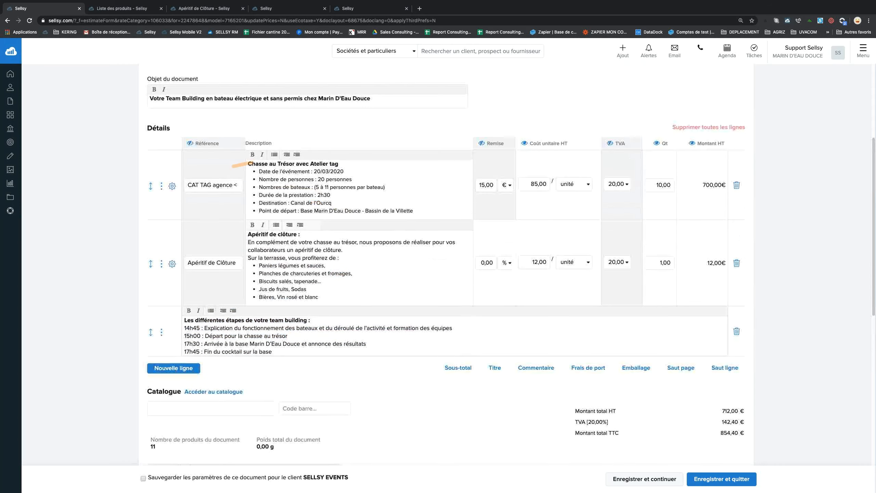
scroll(378, 324, "down", 3)
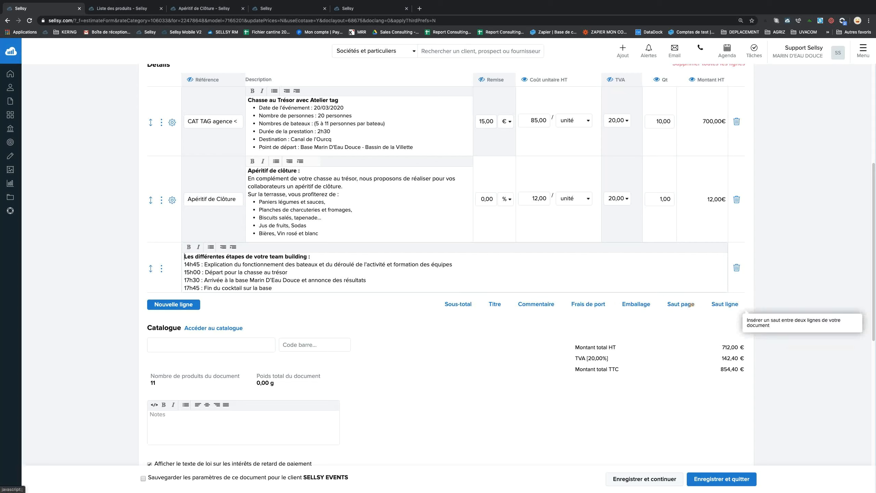
left_click(722, 304)
left_click_drag(151, 299, 150, 252)
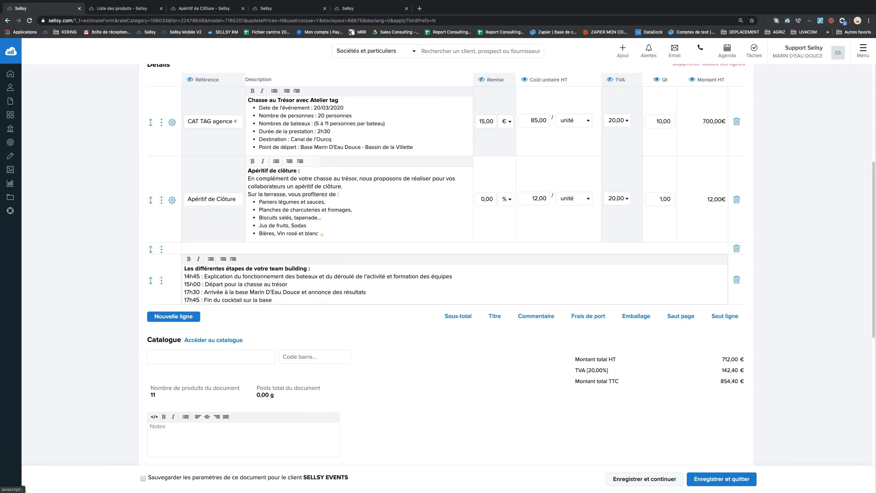
scroll(311, 224, "up", 3)
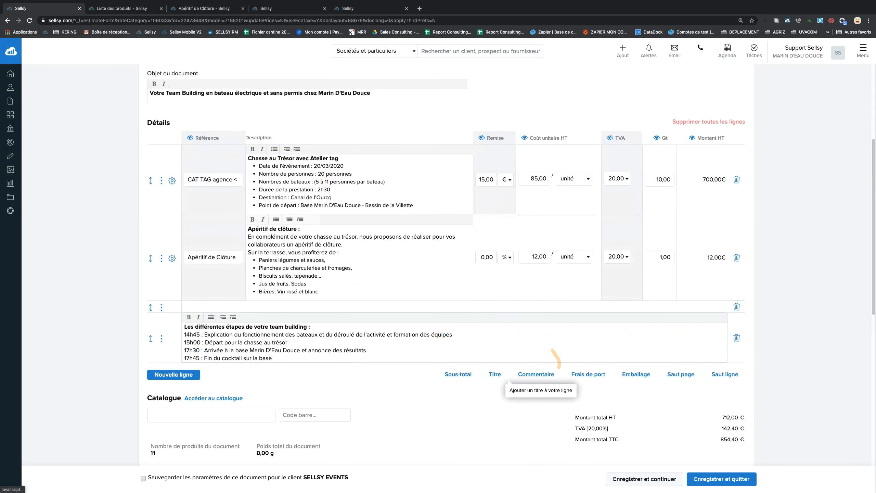
Add a title row at the top reading 'Pour votre évènement, notre équipe vous propose:'.
left_click(495, 374)
left_click_drag(153, 261, 156, 151)
left_click(240, 152)
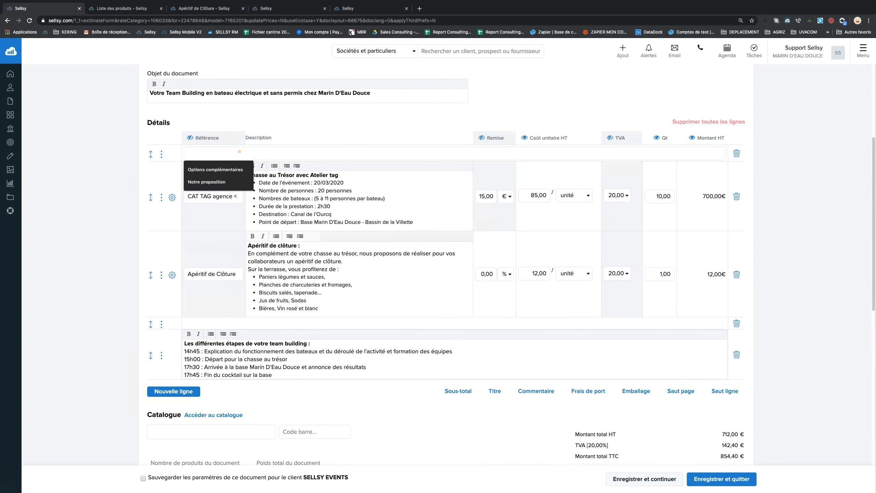
type("Pour votre év")
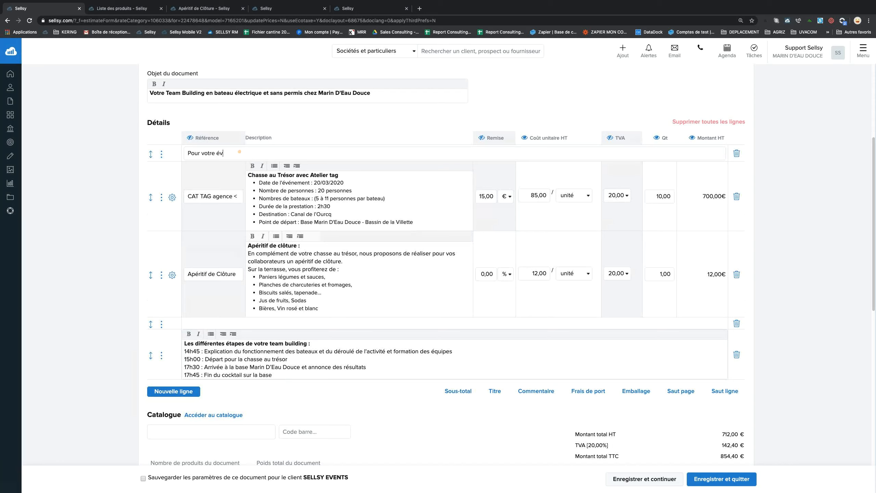
type("ènement, notre équipe vous propose:")
Set the Apéritif de Clôture line quantity to 10.
scroll(419, 257, "down", 3)
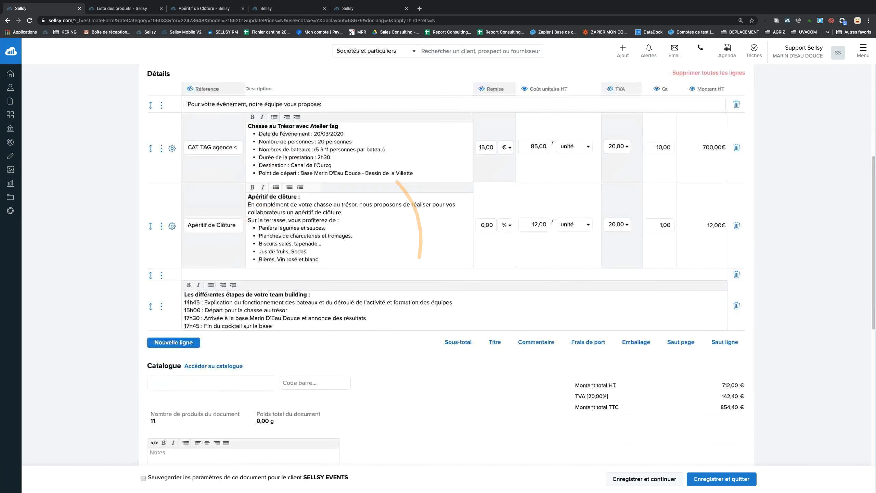
scroll(419, 257, "down", 3)
scroll(365, 252, "down", 6)
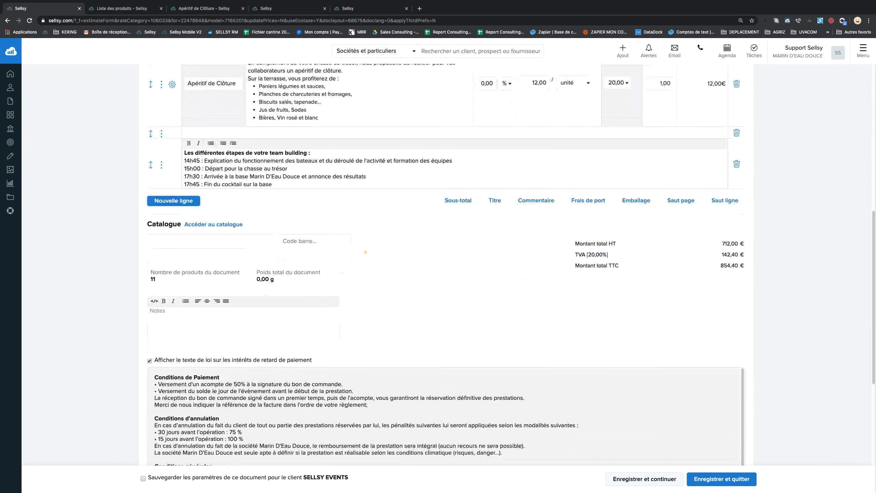
scroll(365, 252, "down", 3)
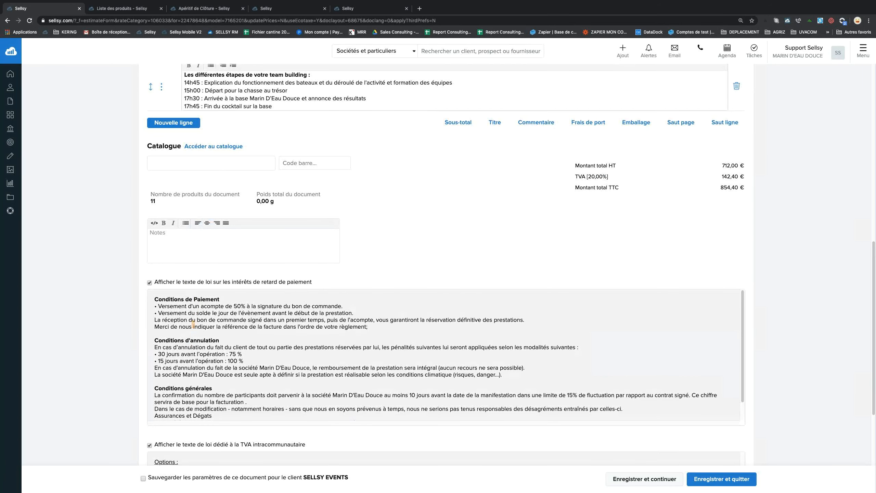
scroll(193, 324, "down", 1)
scroll(193, 324, "up", 1)
scroll(393, 264, "down", 6)
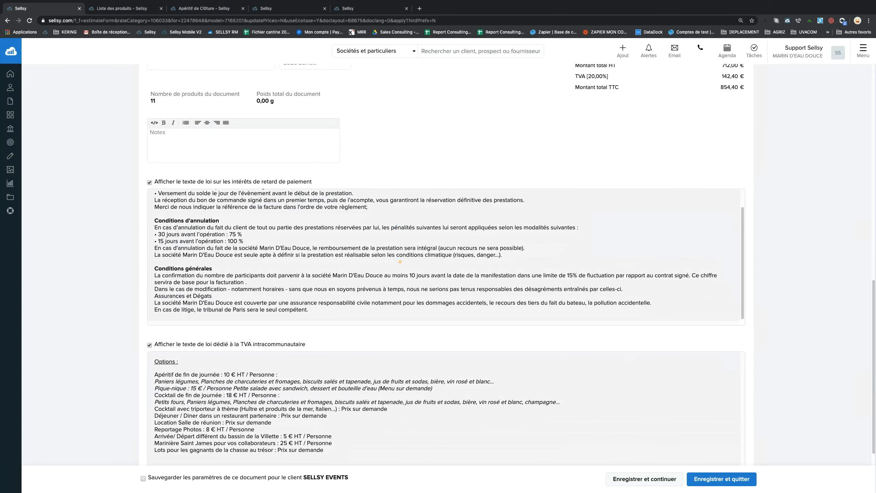
scroll(399, 262, "down", 6)
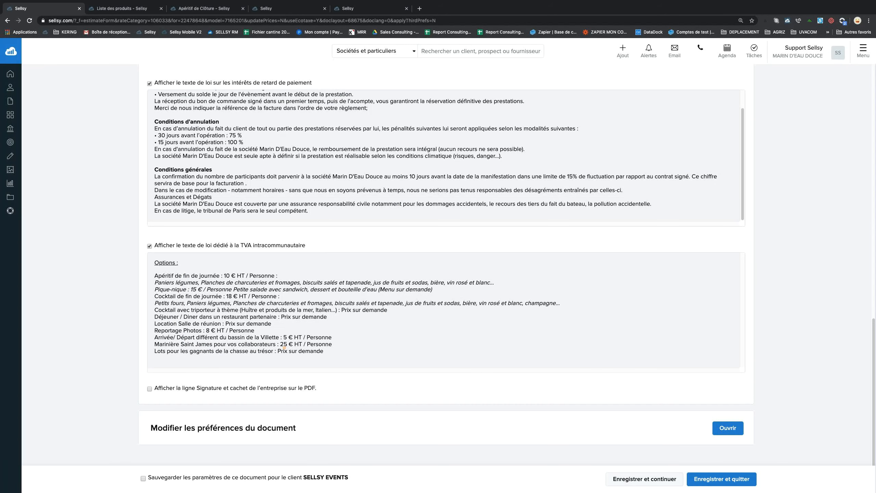
scroll(315, 298, "up", 9)
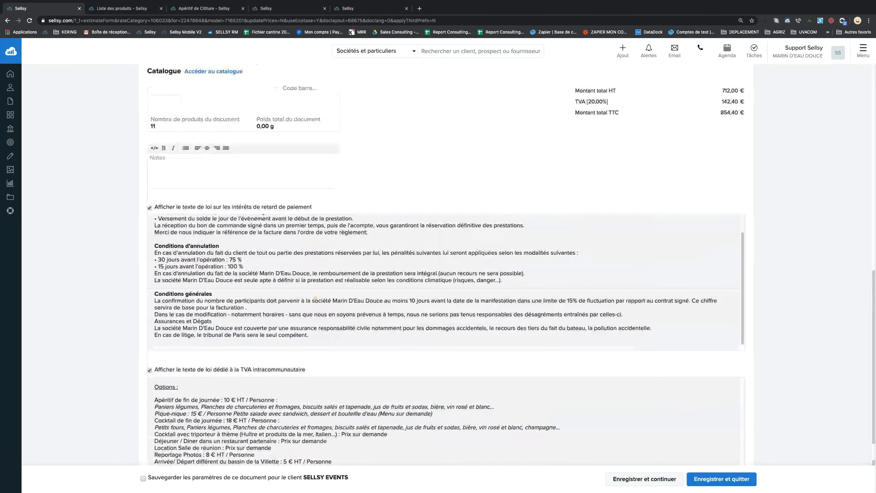
scroll(387, 237, "up", 14)
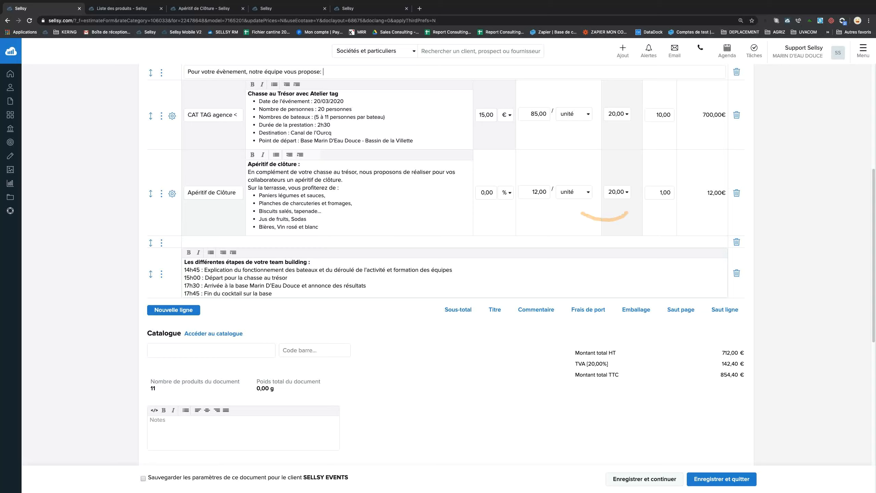
left_click(665, 193)
type("10")
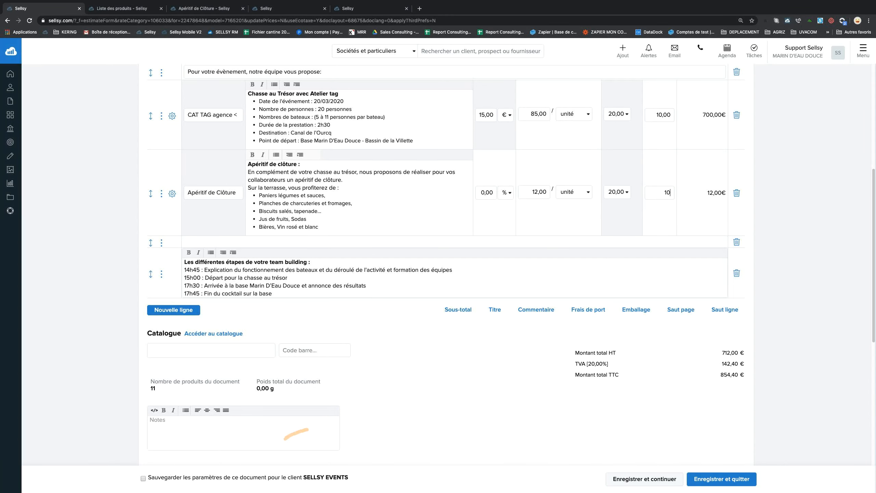
left_click(324, 424)
Scroll to the Options text and highlight the Apéritif de fin de journée option line.
scroll(332, 402, "down", 5)
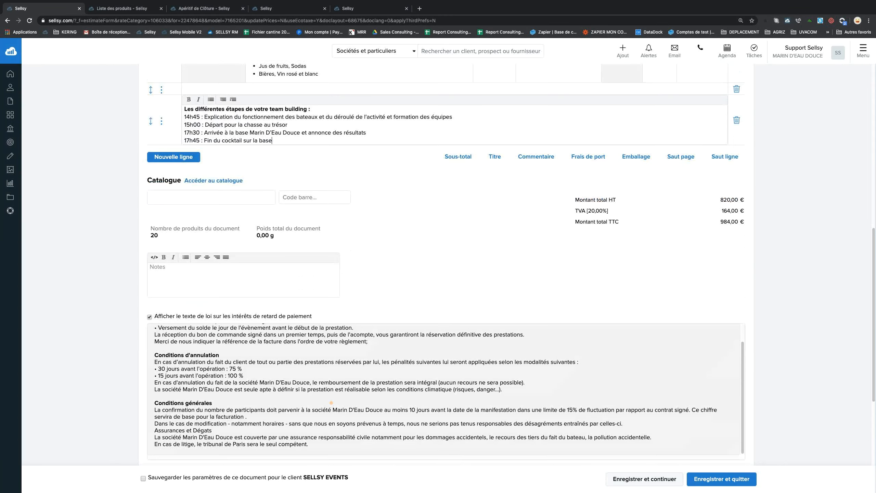
scroll(331, 403, "down", 5)
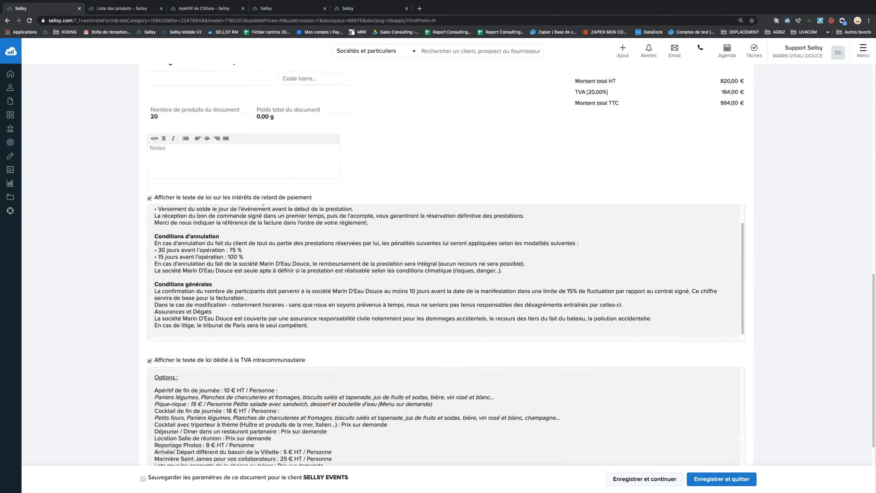
scroll(331, 403, "down", 1)
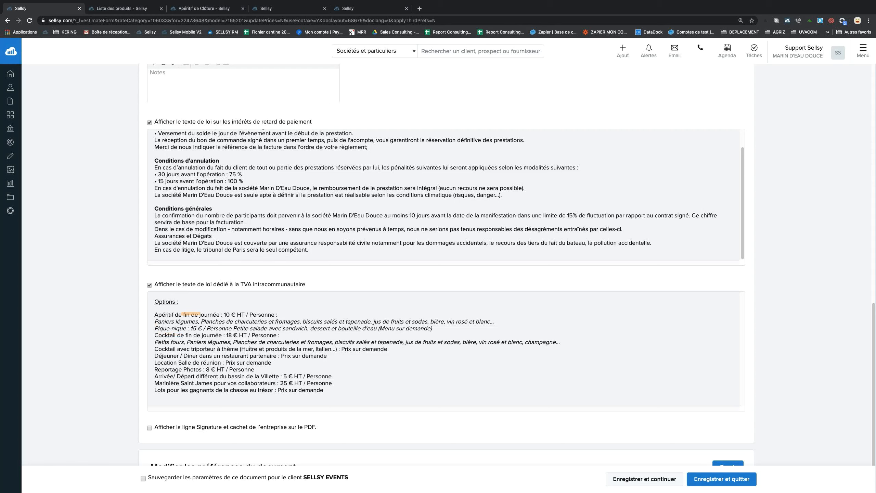
left_click_drag(277, 314, 154, 315)
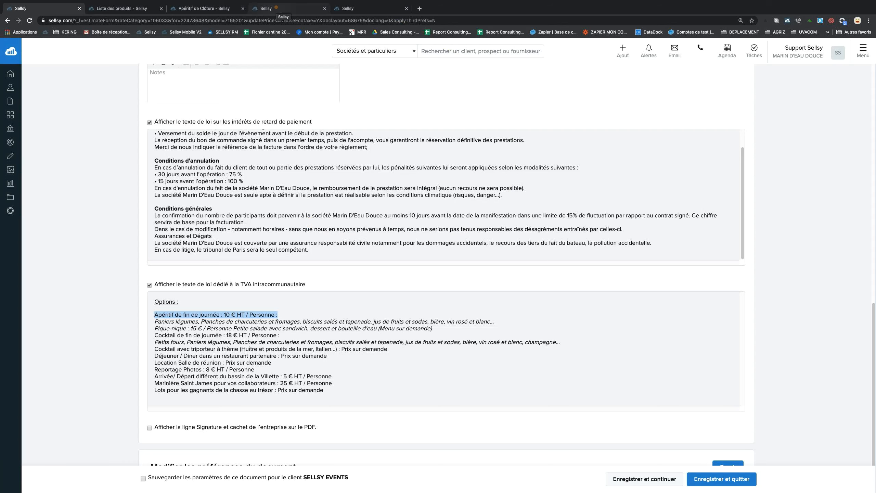
Open the sales management preferences in Sellsy's module settings.
left_click(277, 9)
left_click(862, 51)
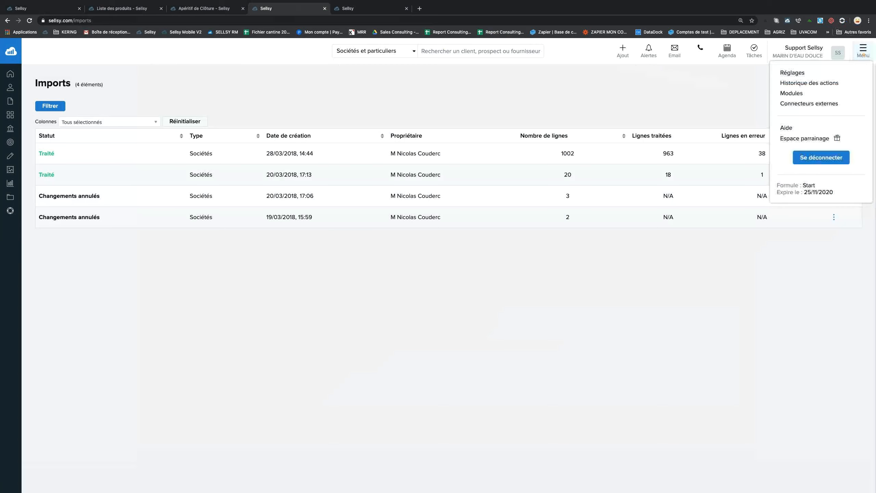
left_click(841, 70)
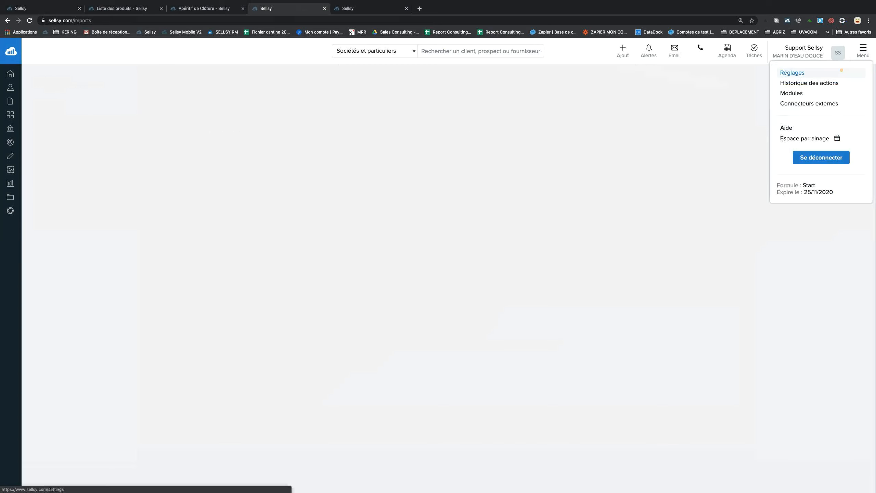
left_click(441, 100)
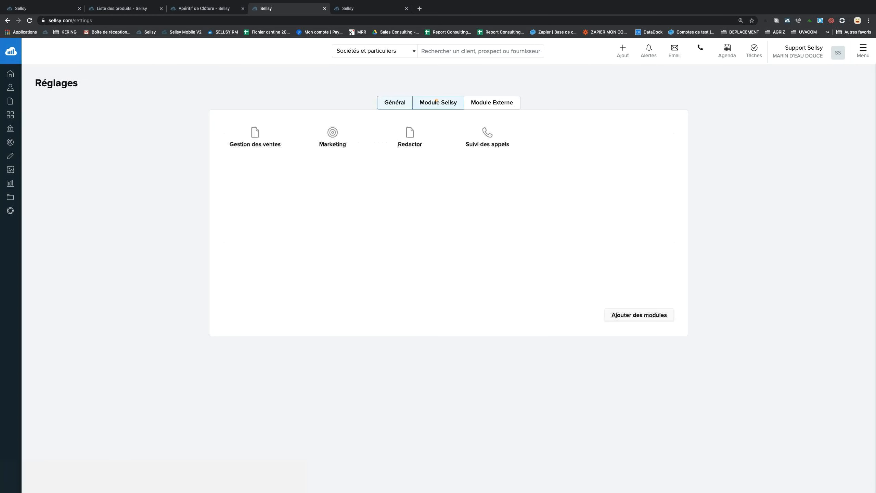
left_click(255, 138)
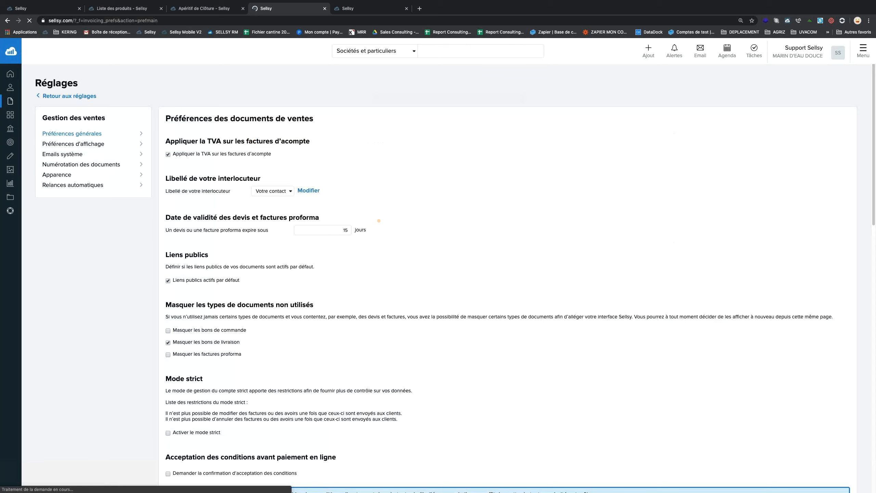
Change the first option's price in the Options text from 10 € to 12 €.
scroll(379, 220, "down", 6)
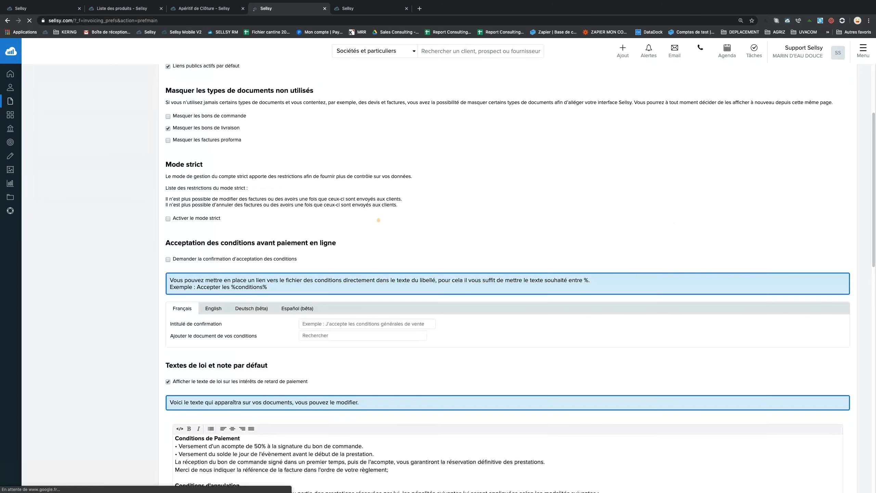
scroll(379, 219, "down", 3)
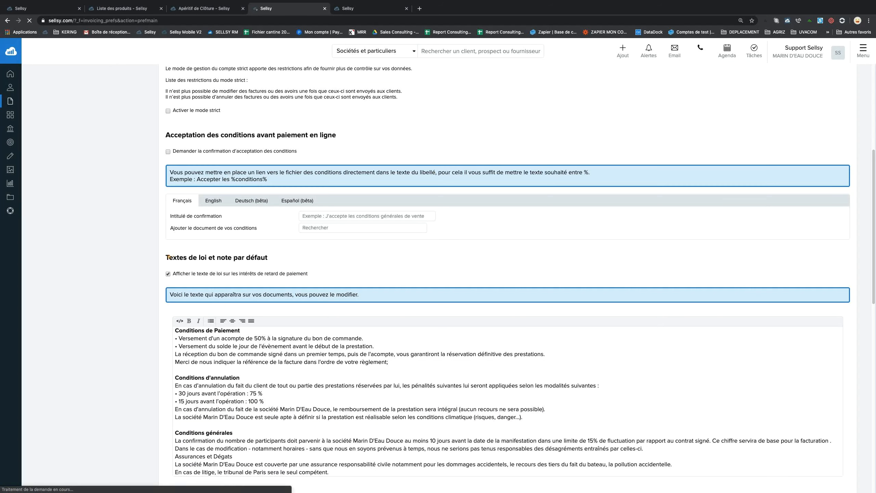
left_click_drag(169, 257, 276, 255)
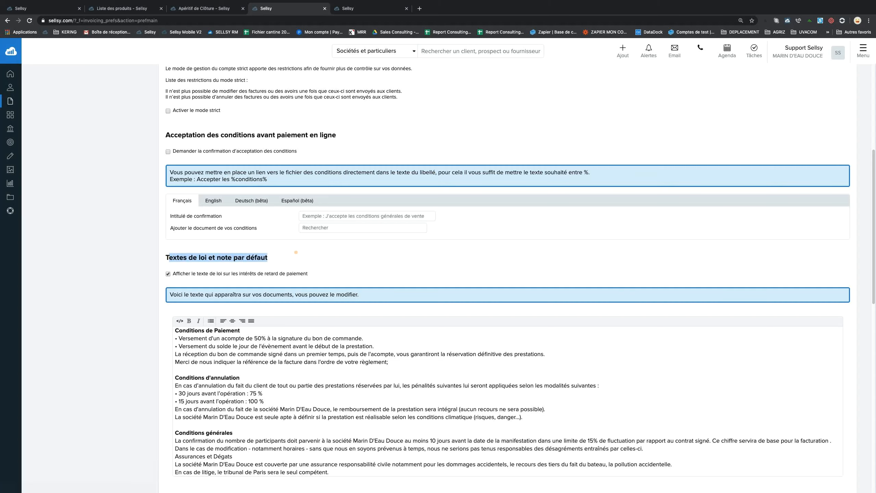
scroll(296, 248, "down", 8)
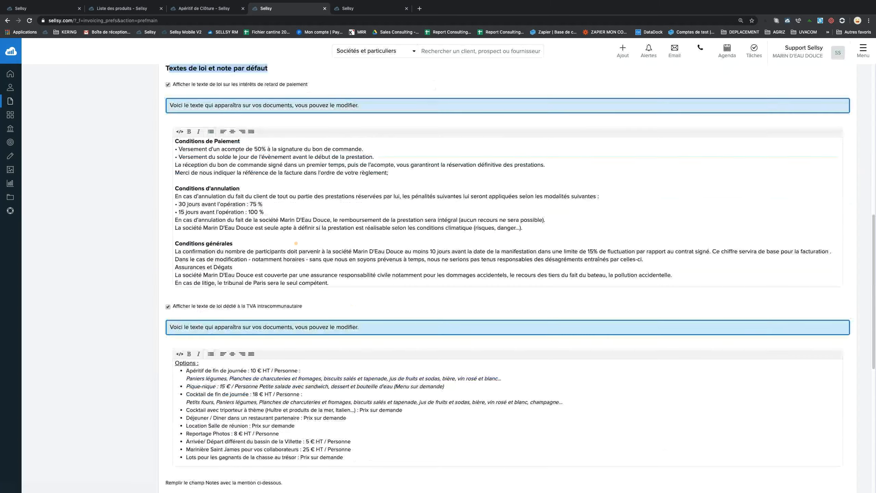
left_click(286, 285)
key("BackSpace")
type("2")
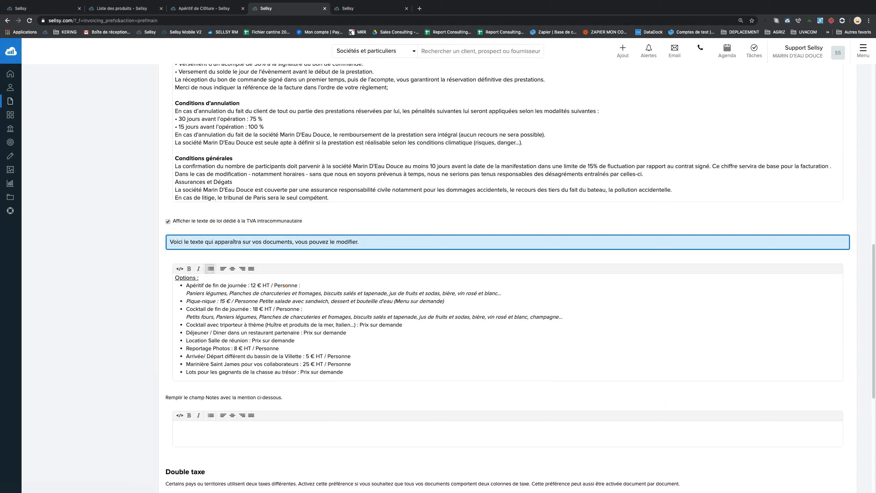
Change the Cocktail de fin de journée price from 18 € to 20 € and save.
left_click(337, 282)
double_click(257, 308)
type("20")
left_click(371, 309)
scroll(466, 240, "down", 4)
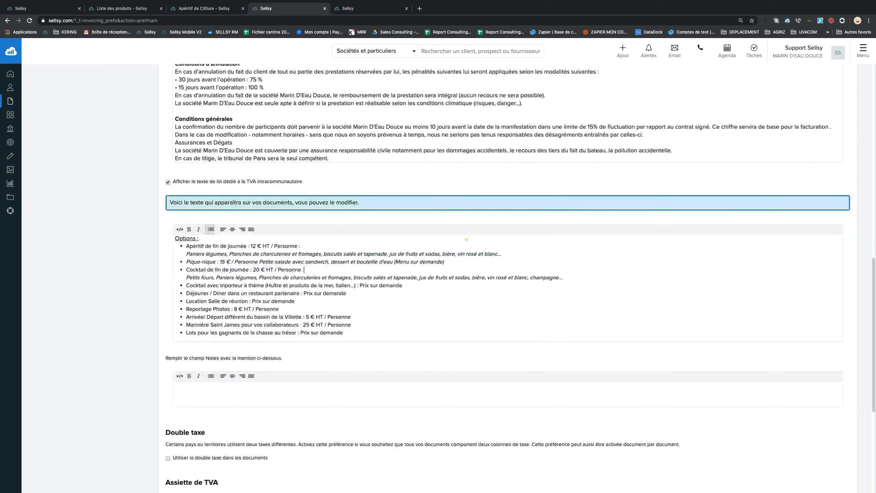
scroll(466, 239, "down", 3)
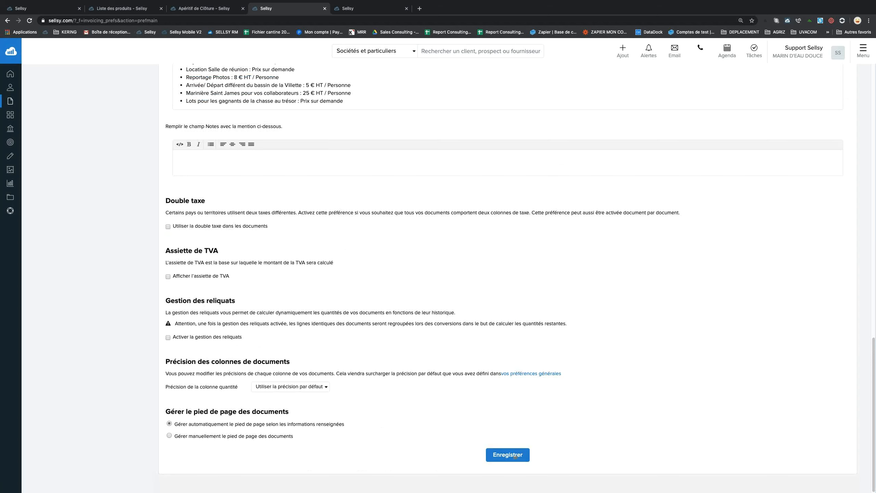
left_click(514, 455)
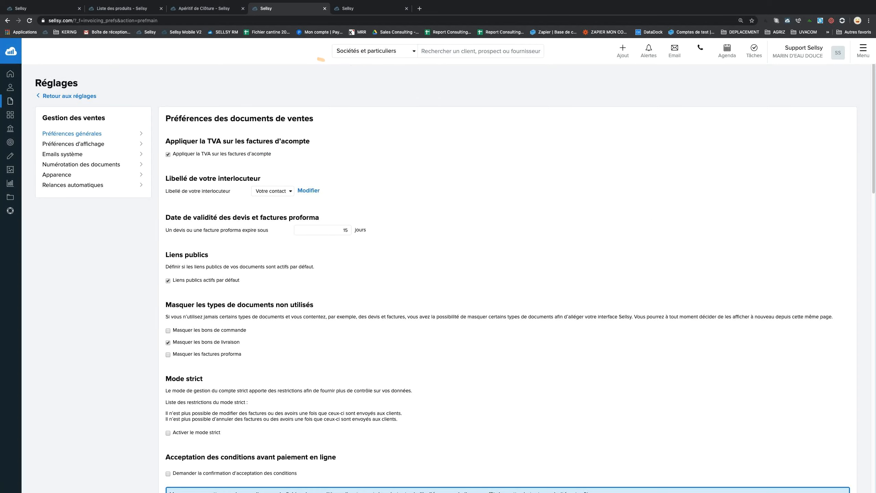
Find and open the Cocktail de Clôture product by searching 'cocktail' in Produits et services.
left_click(203, 7)
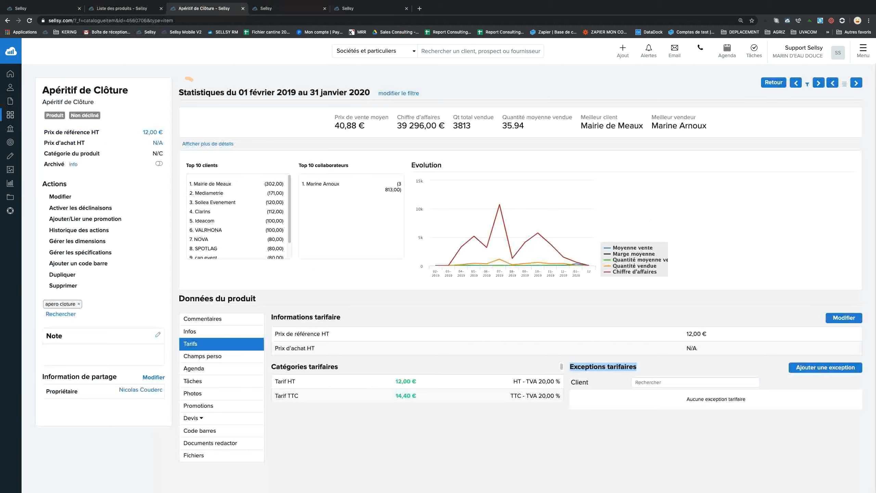
left_click(394, 51)
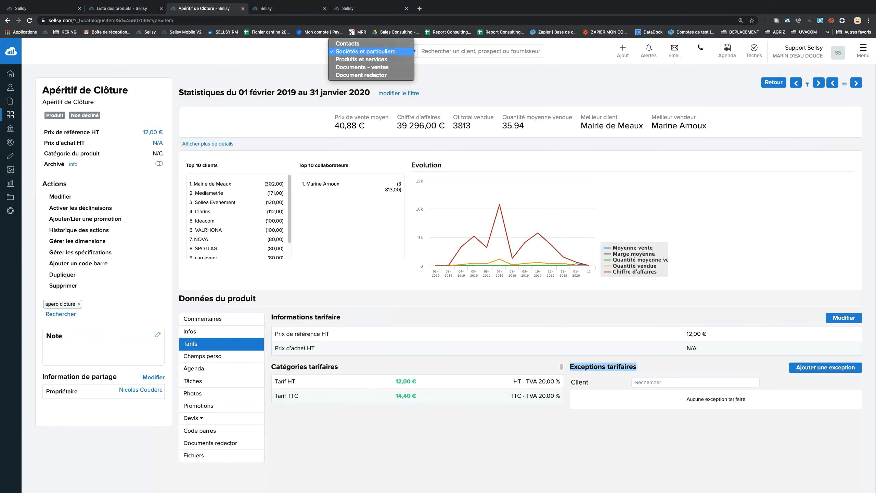
left_click(573, 52)
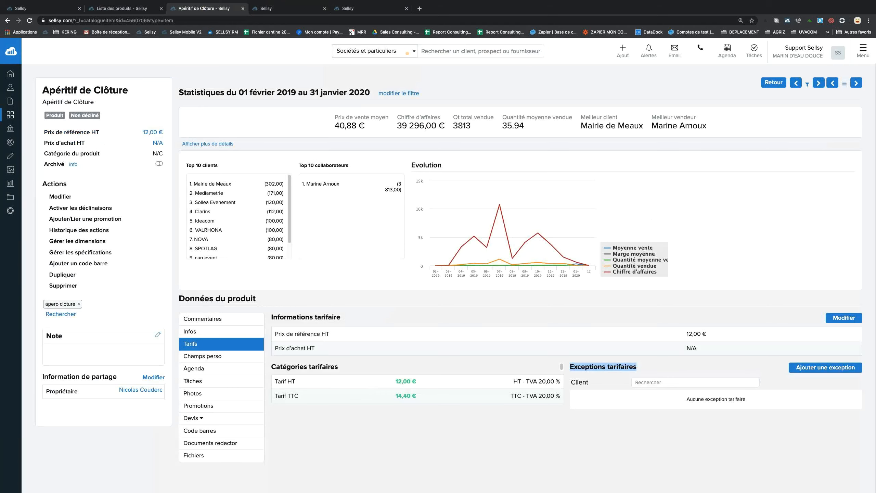
left_click(407, 53)
left_click(393, 59)
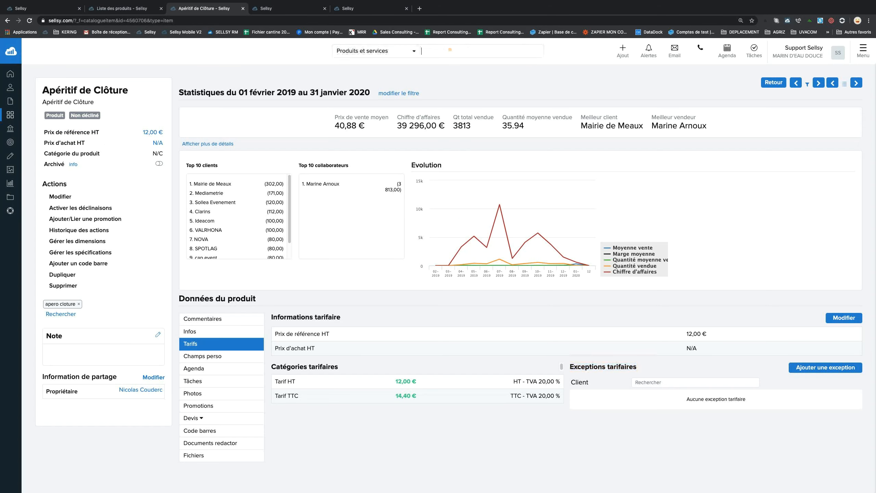
type("cocktail")
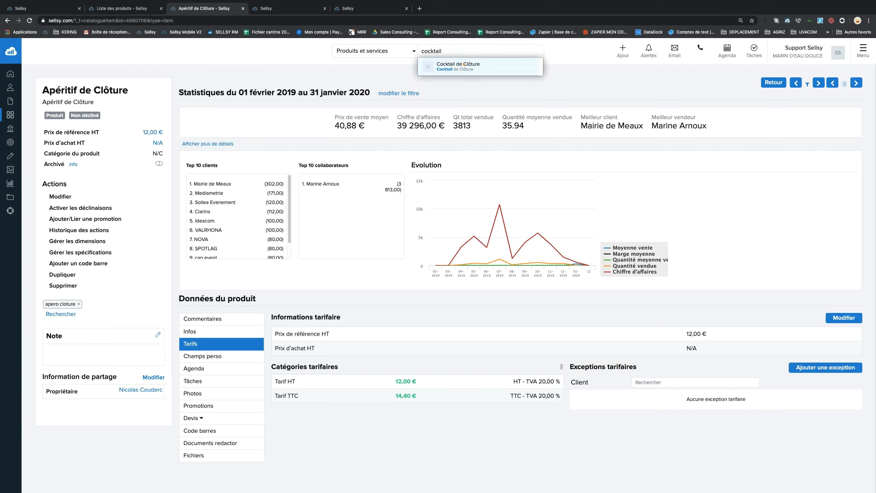
left_click(464, 64)
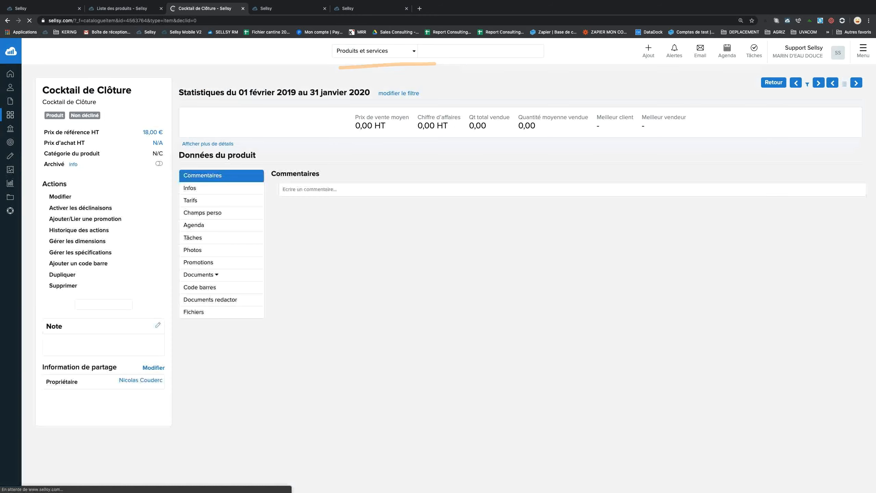
Change its reference price from 18,00 to 20,00 € HT and save.
left_click(60, 197)
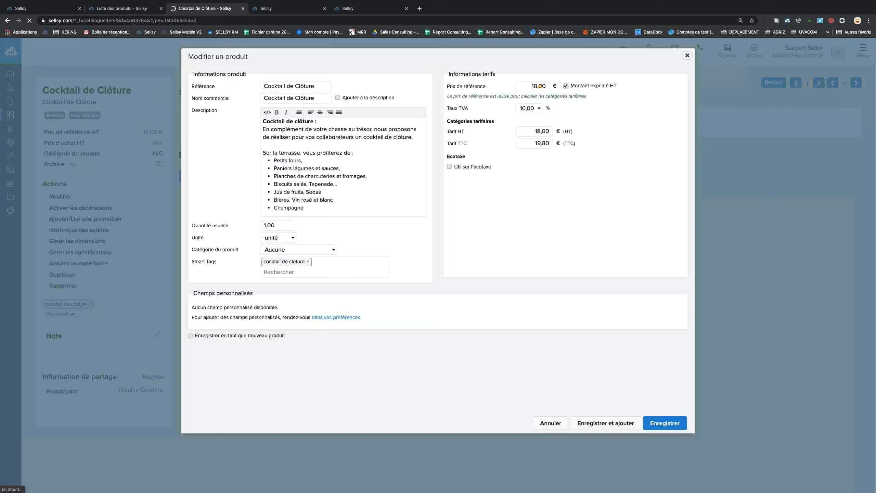
double_click(536, 87)
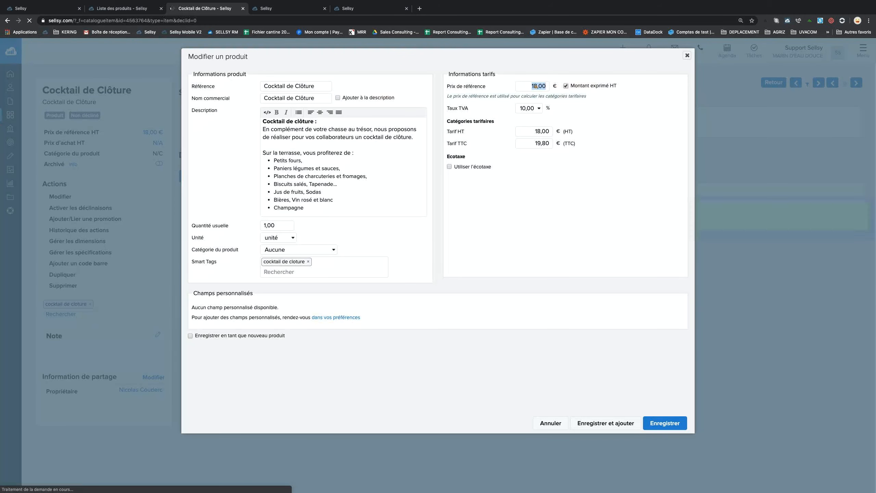
type("20")
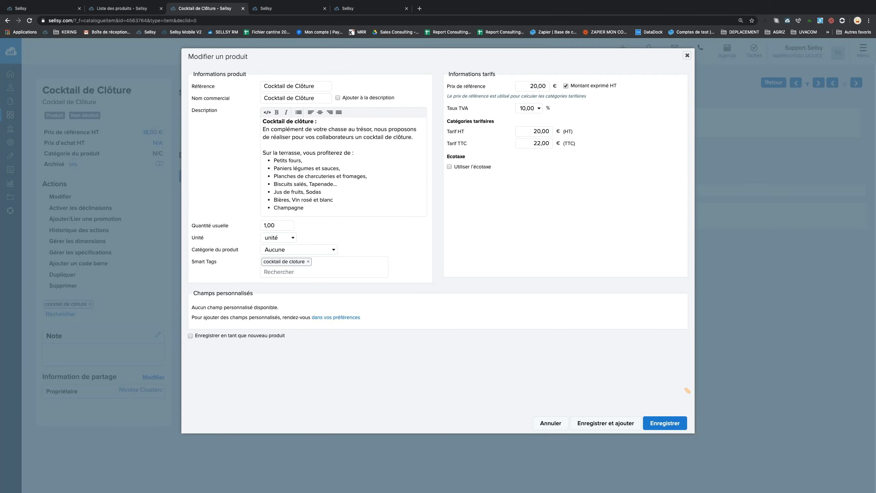
left_click(665, 423)
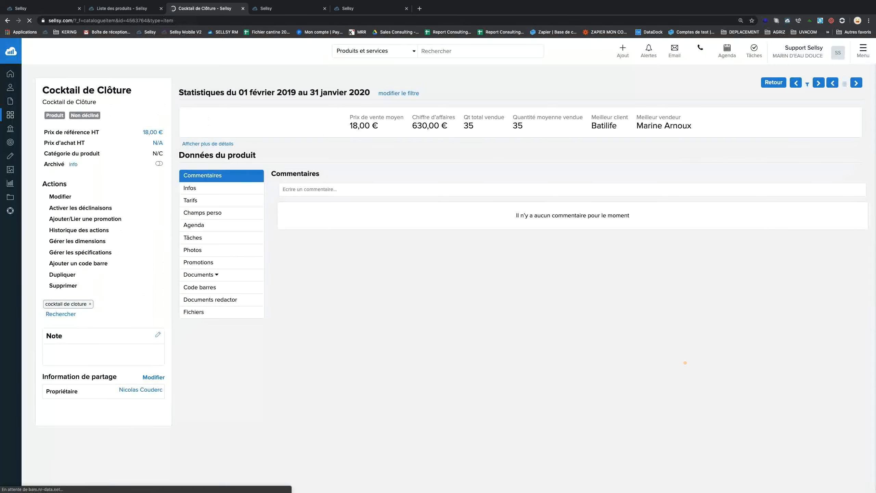
left_click(272, 7)
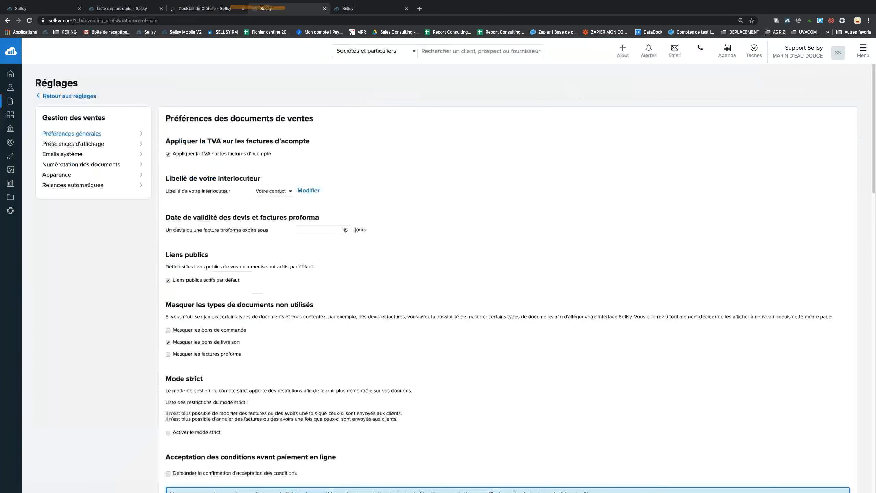
Return to the estimate form and tick the intracommunity VAT legal text option.
left_click(123, 7)
left_click(56, 7)
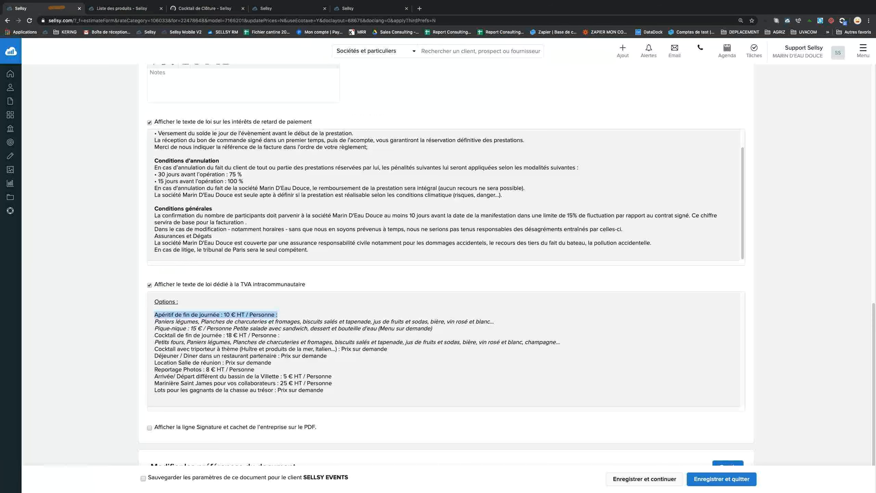
left_click(401, 295)
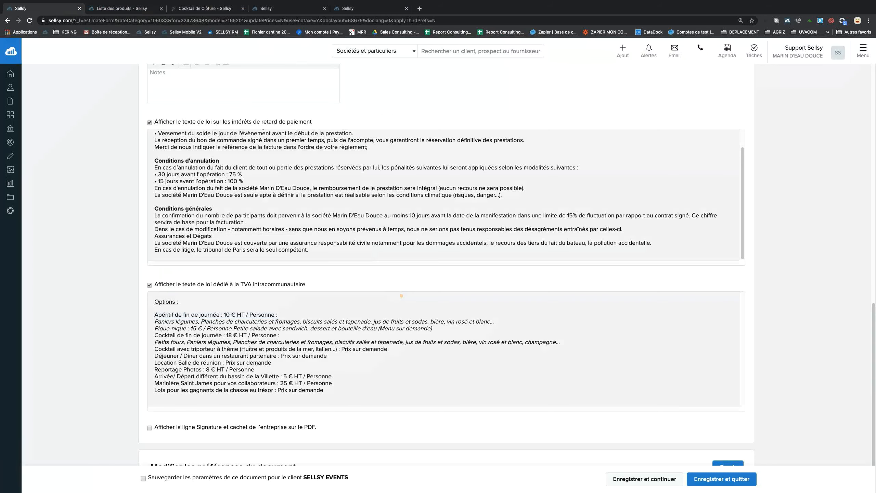
left_click(149, 285)
scroll(321, 320, "down", 2)
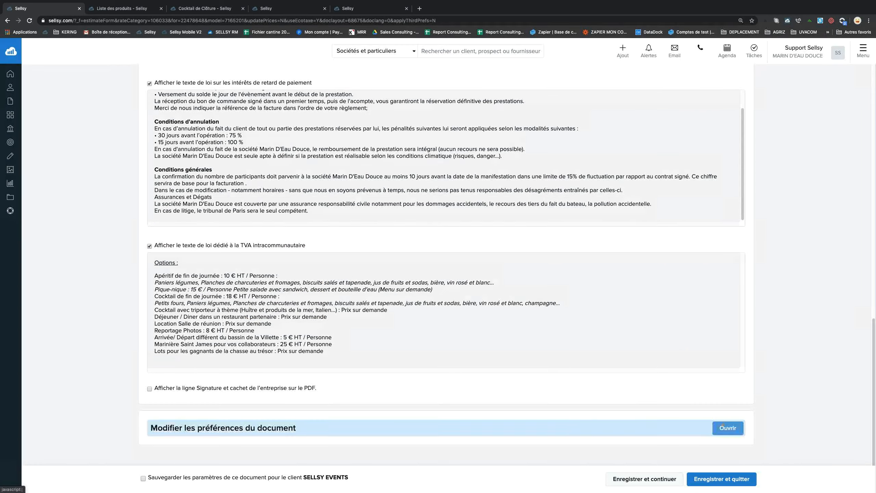
Expand the estimate's document preferences to review payment information, then return to the main Réglages page.
left_click(728, 428)
scroll(596, 341, "down", 5)
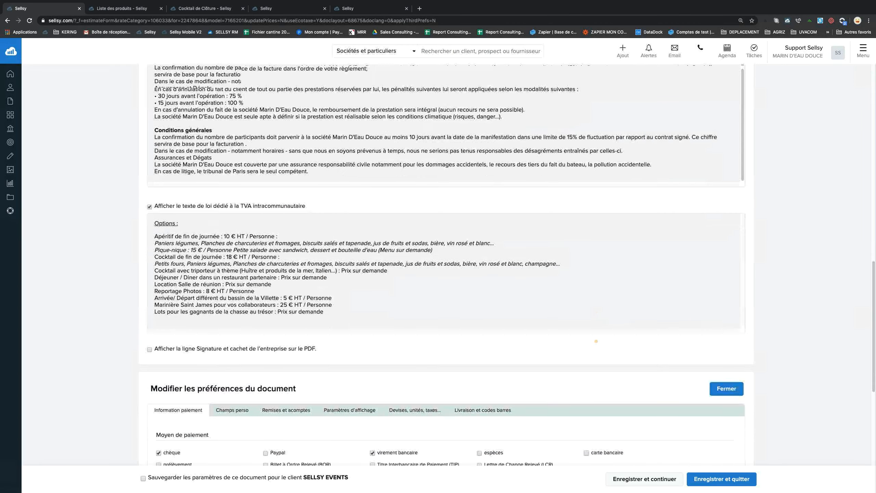
scroll(595, 341, "down", 2)
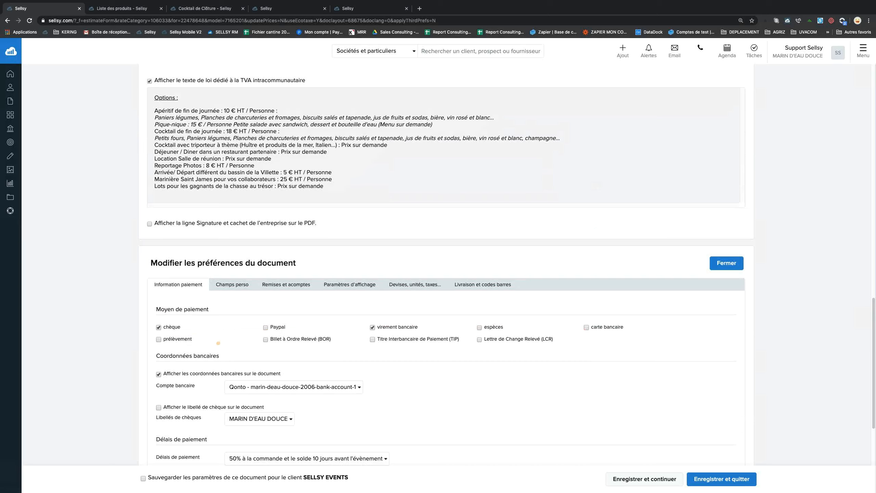
scroll(219, 342, "down", 4)
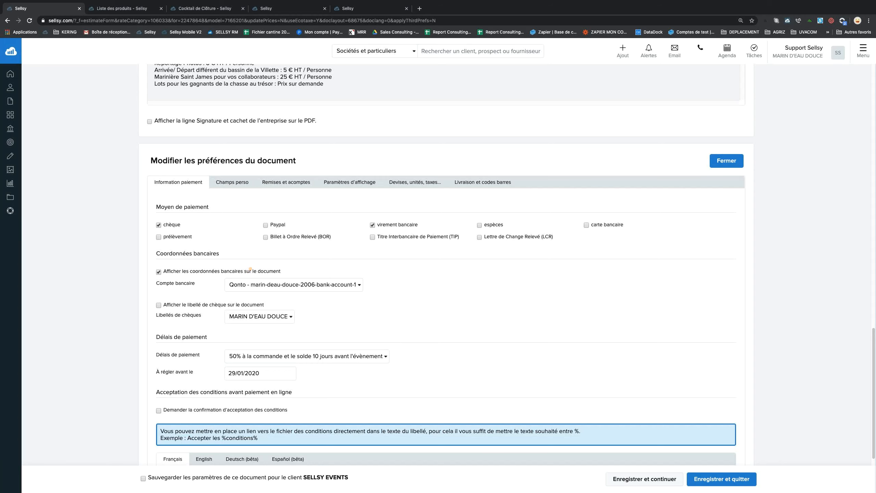
scroll(250, 269, "down", 3)
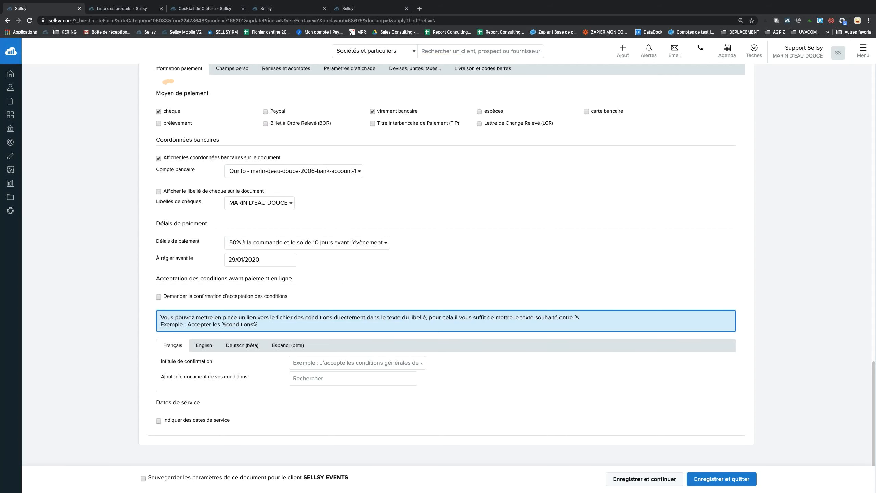
scroll(220, 165, "up", 2)
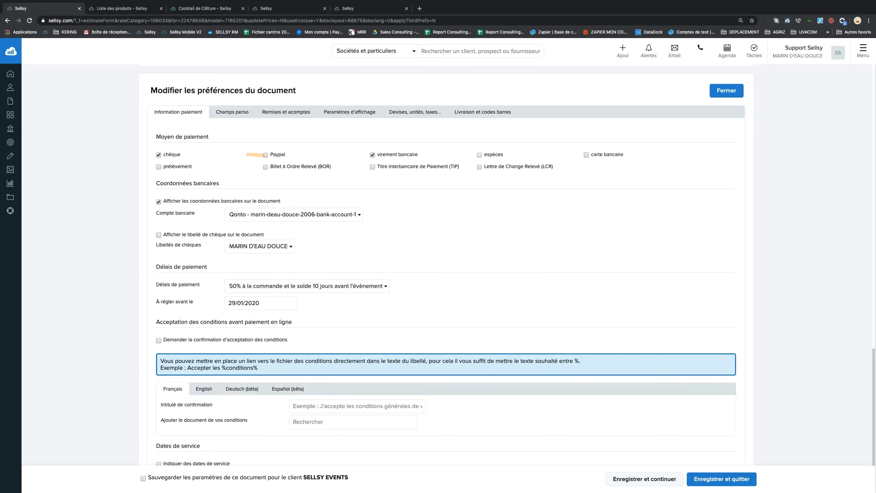
left_click_drag(169, 155, 180, 155)
left_click(408, 154)
left_click(278, 11)
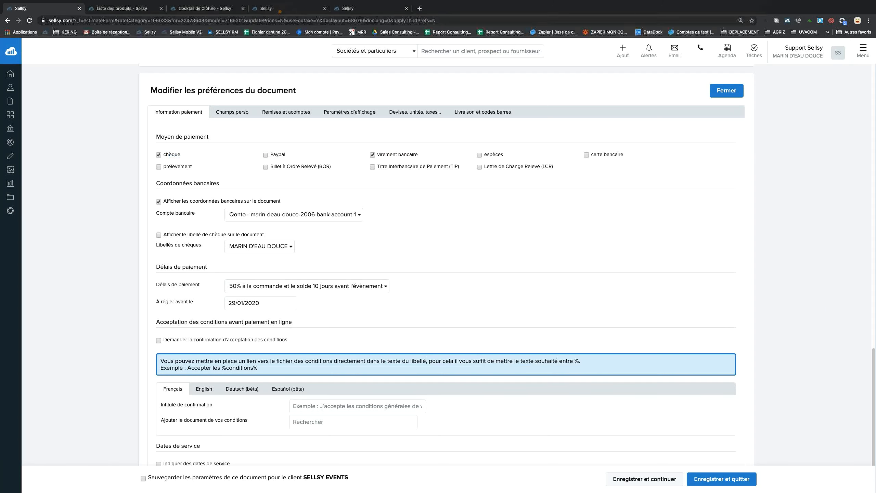
left_click(83, 96)
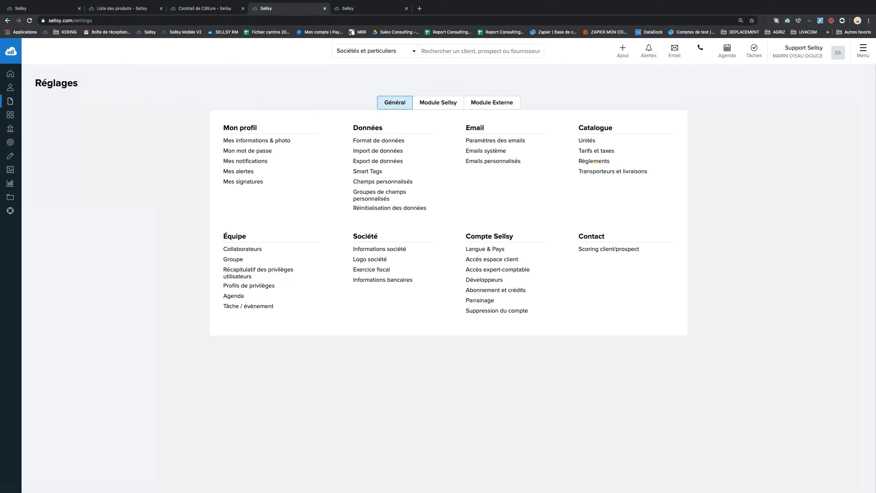
Open the payment methods editor under Réglages > Règlements.
left_click(595, 161)
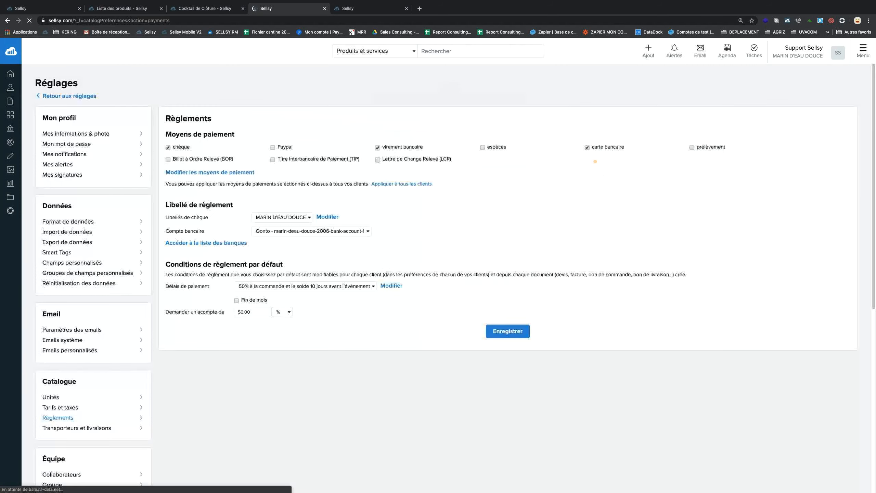
left_click(218, 172)
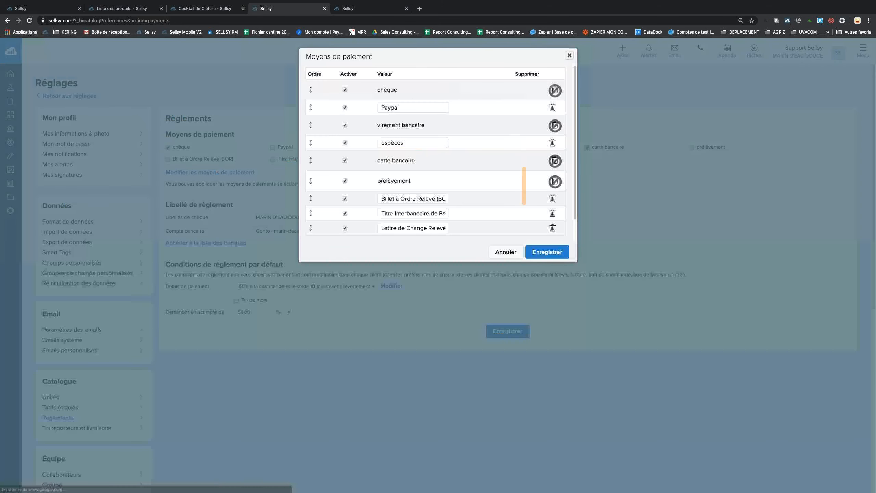
scroll(451, 181, "down", 2)
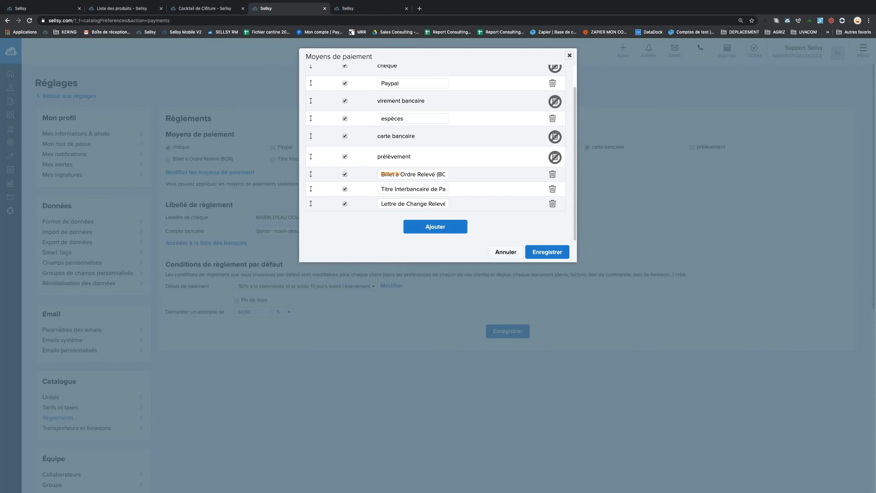
left_click_drag(382, 174, 453, 174)
left_click_drag(383, 189, 456, 202)
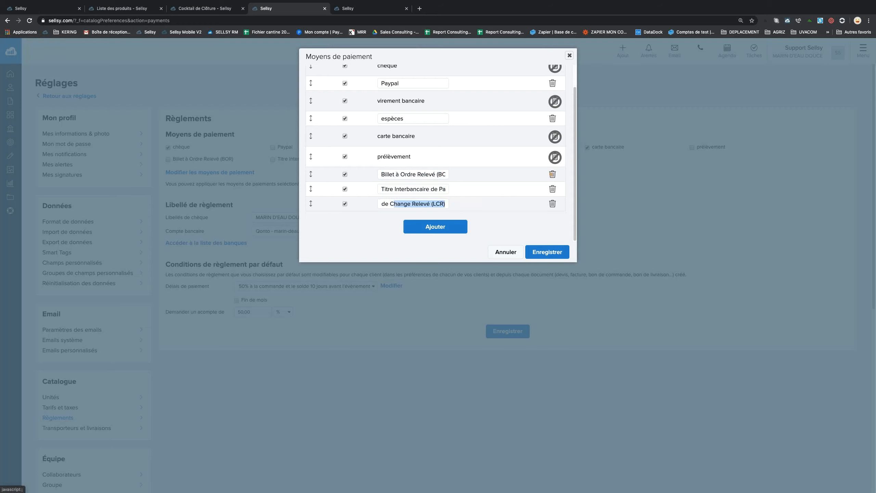
Delete Billet à Ordre Relevé, TIP, LCR and Paypal, and save the method list.
left_click(552, 173)
left_click(548, 174)
left_click(552, 189)
left_click(550, 189)
left_click(558, 199)
left_click(555, 199)
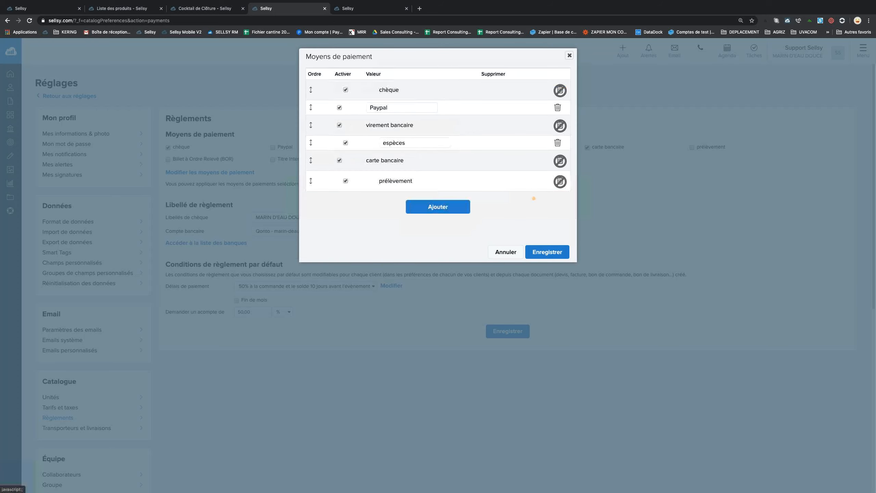
left_click(557, 107)
left_click(555, 108)
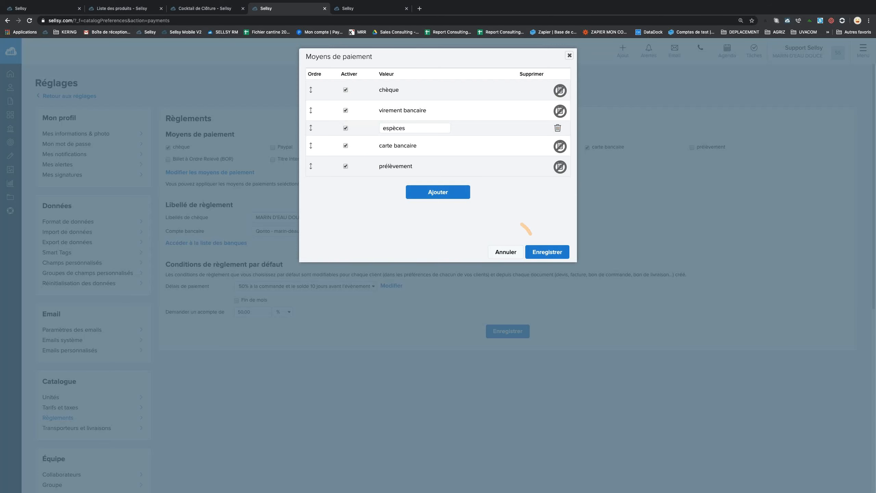
left_click(538, 249)
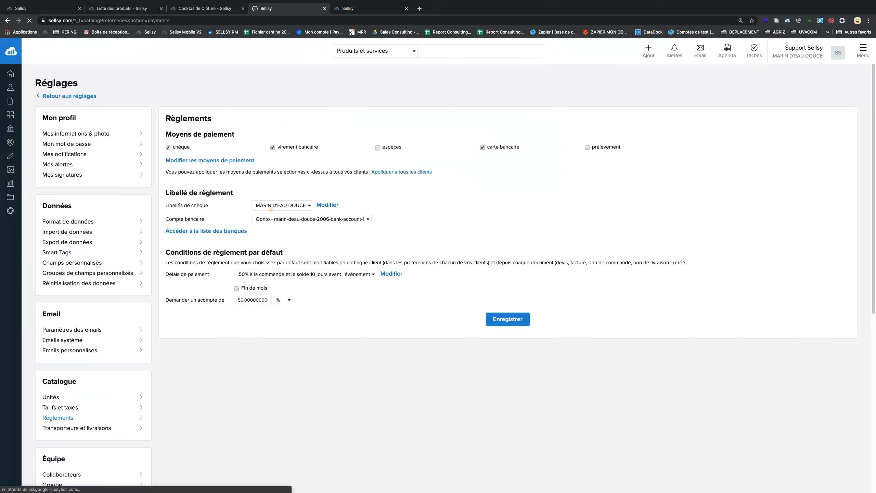
Keep MARIN D'EAU DOUCE as cheque label, the Qonto account and a 50% deposit term.
left_click(297, 206)
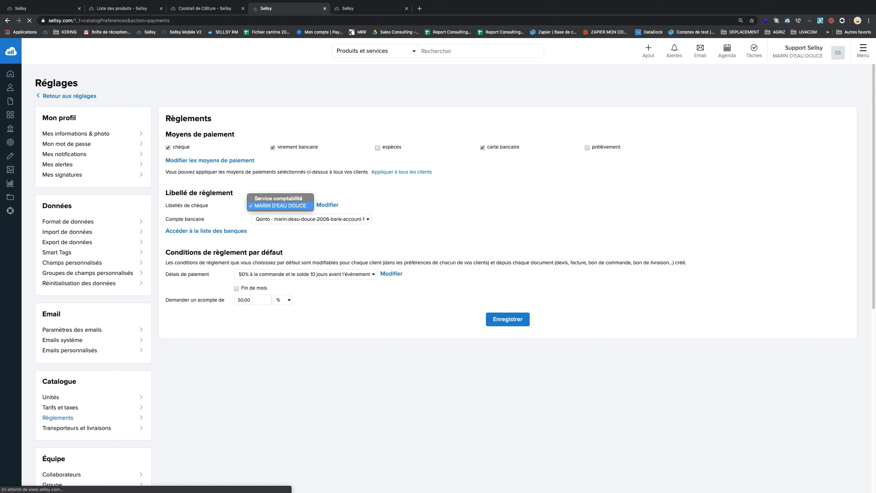
left_click(340, 212)
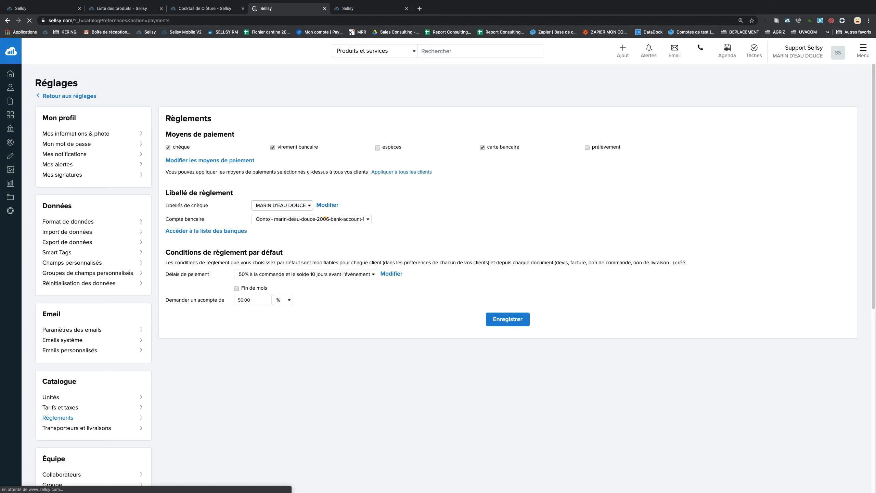
left_click(325, 219)
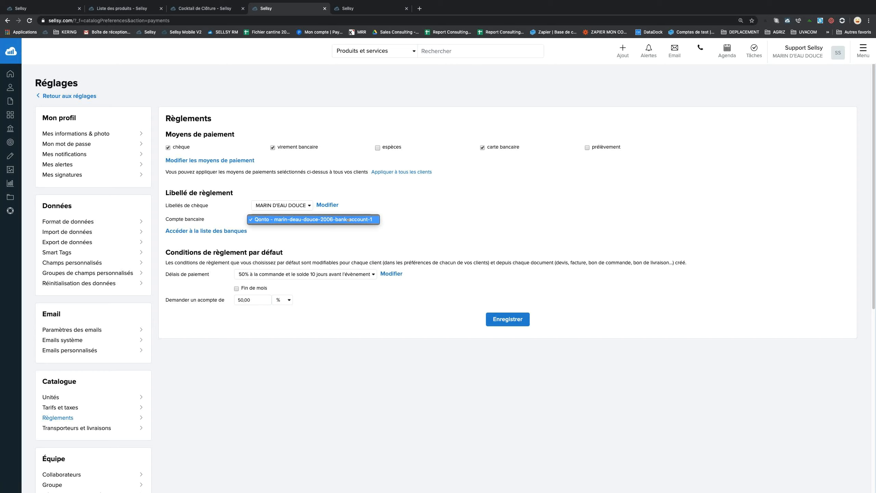
left_click(349, 219)
left_click(299, 275)
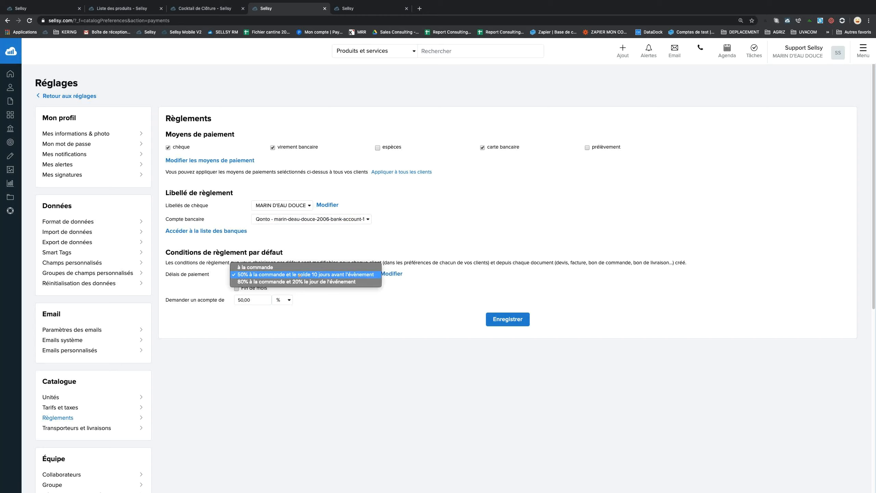
left_click(300, 275)
left_click_drag(259, 299, 228, 298)
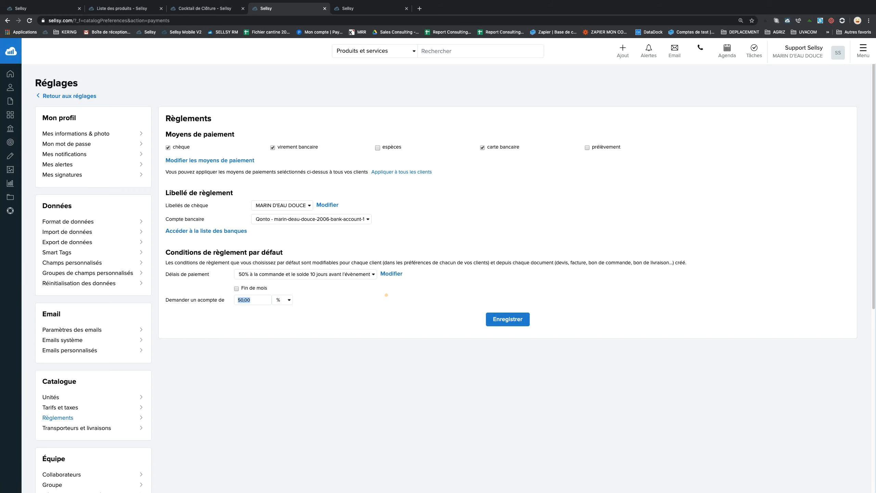
Save the default payment settings and go back to the quote's document preferences.
left_click(508, 319)
left_click(508, 319)
left_click(56, 8)
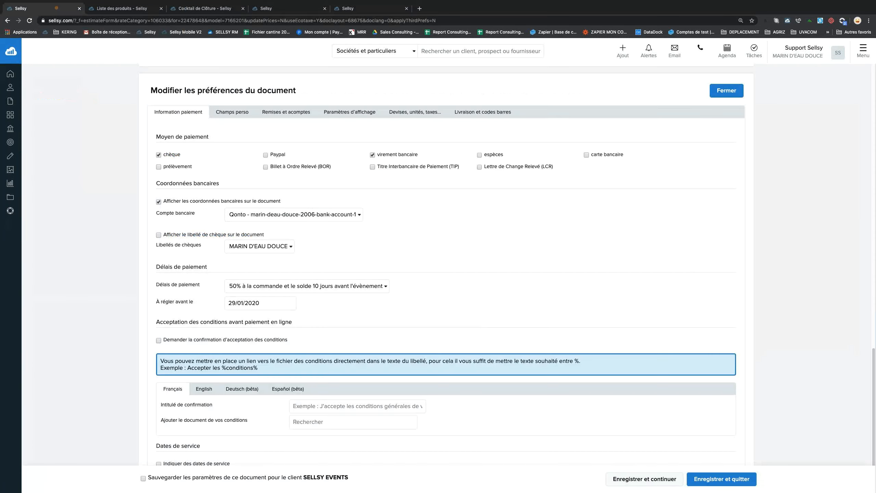
Save and close the quote's document preferences, then start emailing the quote.
scroll(318, 331, "down", 1)
scroll(318, 332, "down", 1)
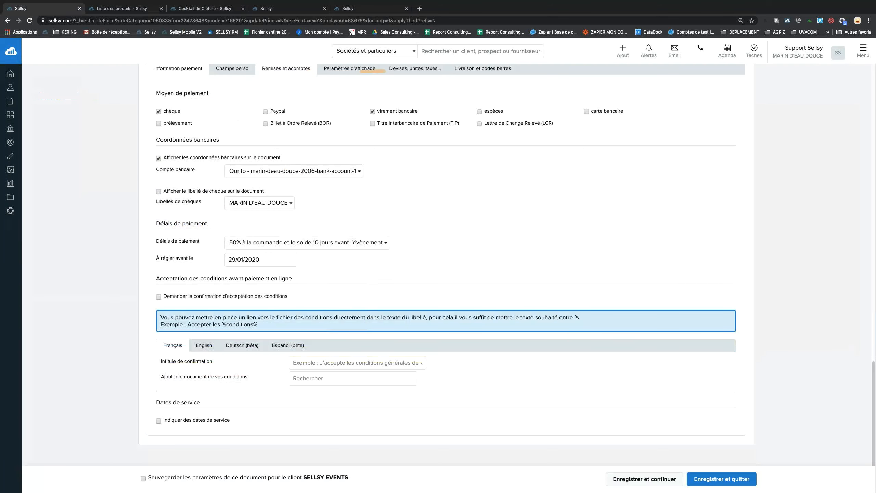
left_click(706, 478)
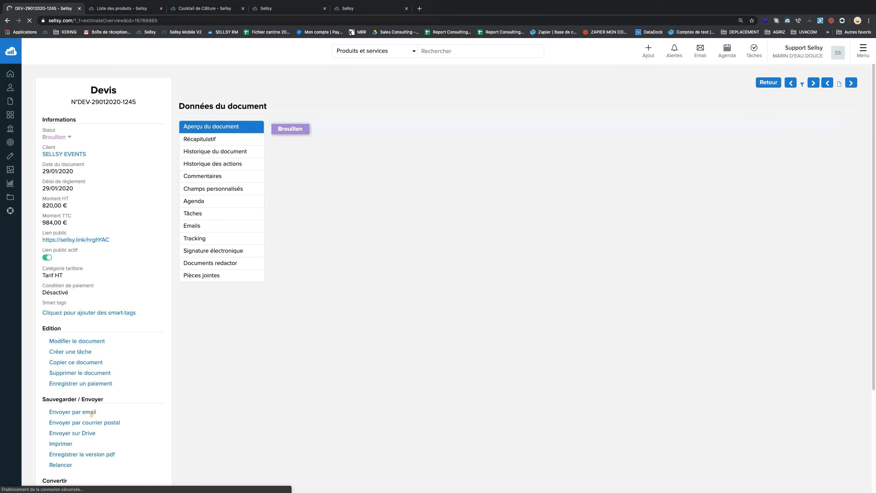
left_click_drag(100, 412, 46, 412)
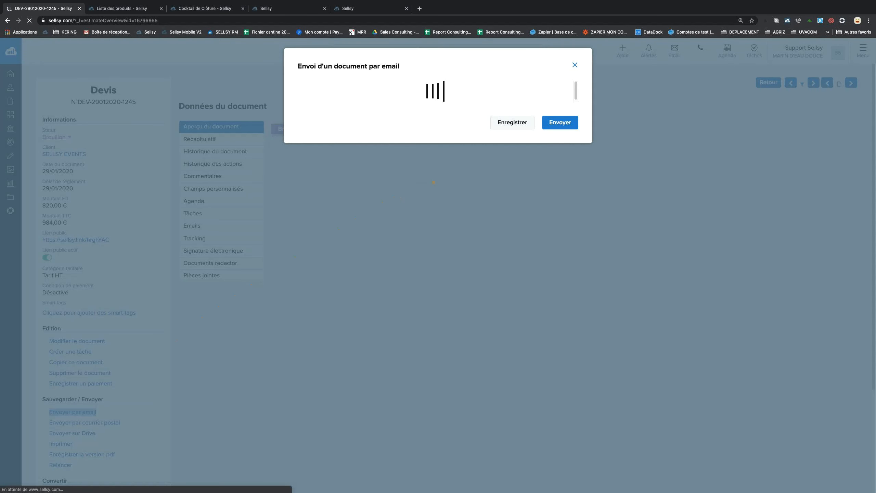
Fill the email with the 'Chasse au trésor avec TAG + apéritif' template and place the cursor after the greeting.
left_click(385, 124)
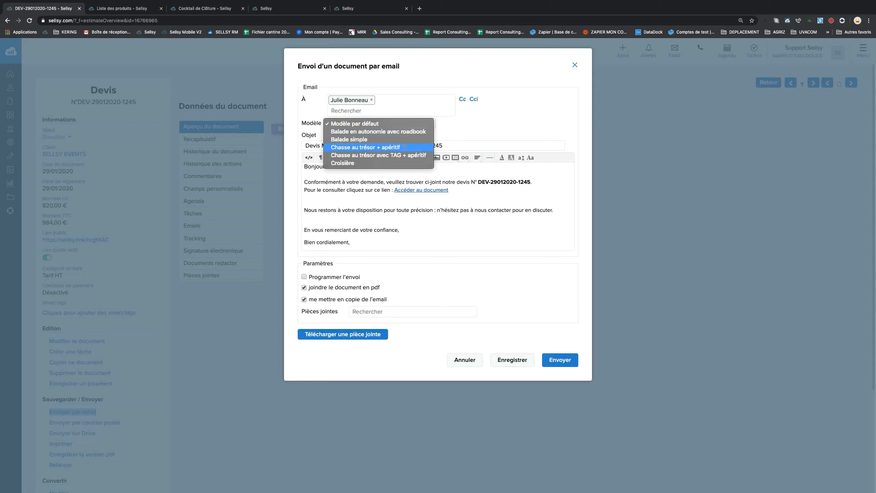
left_click(401, 147)
left_click(400, 125)
left_click(386, 129)
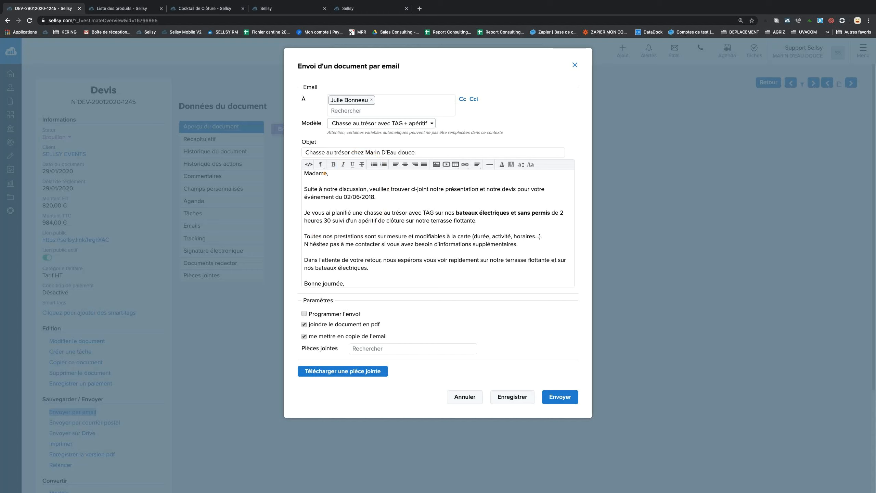
left_click(327, 173)
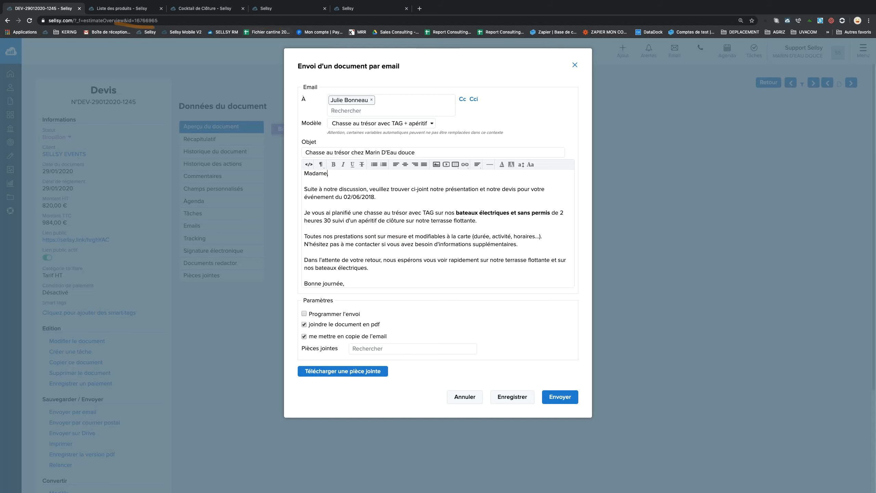
left_click(274, 9)
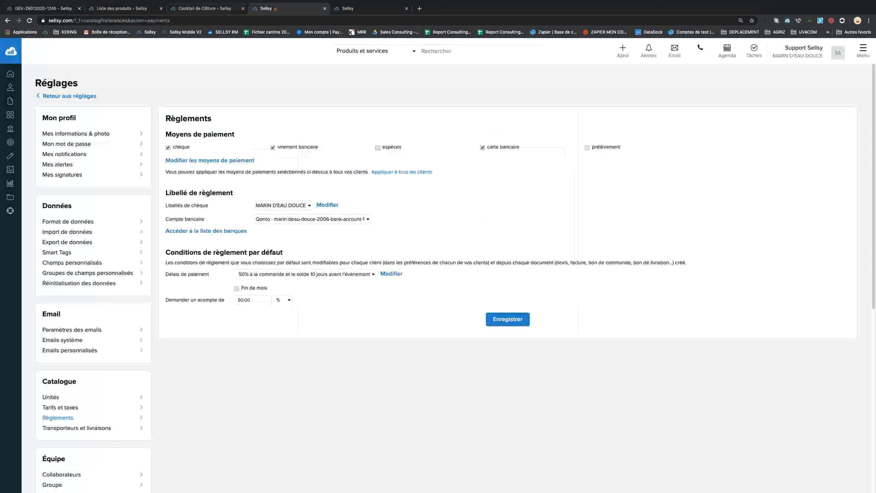
From the settings overview, open Emails personnalisés in a new browser tab.
left_click(84, 95)
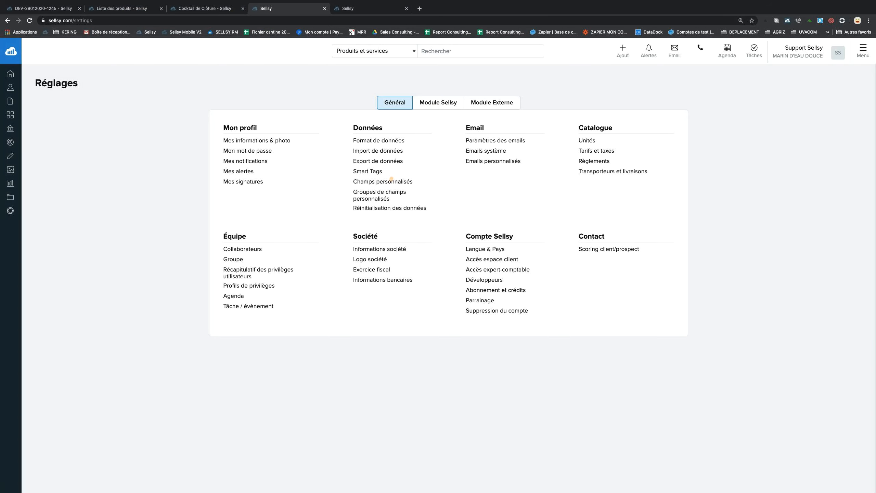
left_click_drag(464, 161, 522, 161)
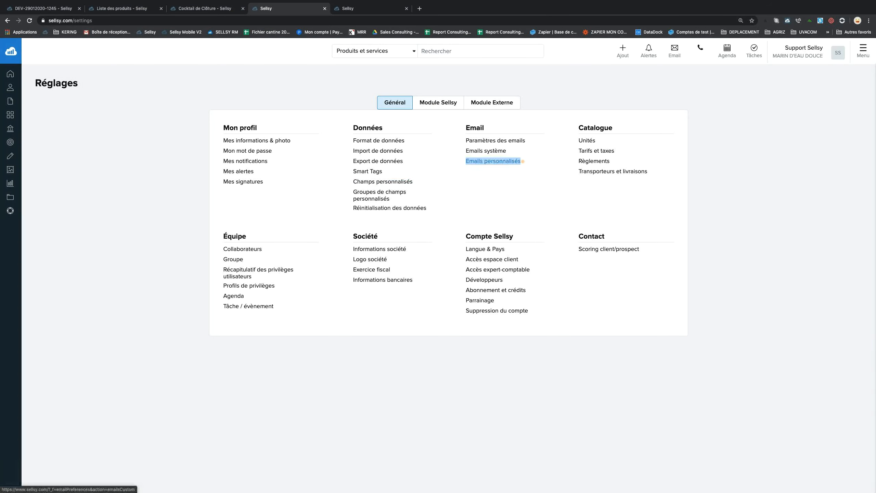
right_click(497, 160)
left_click(541, 163)
In the new tab, open the Chasse au trésor avec TAG + apéritif template for editing.
left_click(347, 8)
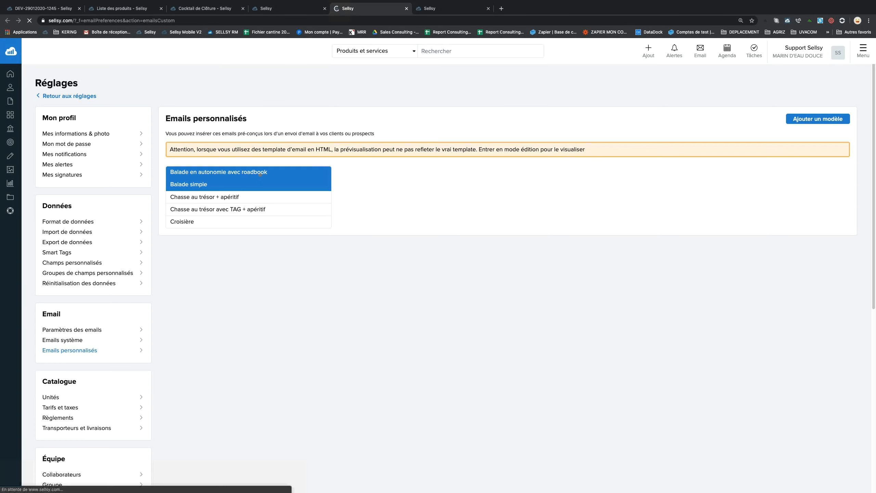
left_click(230, 208)
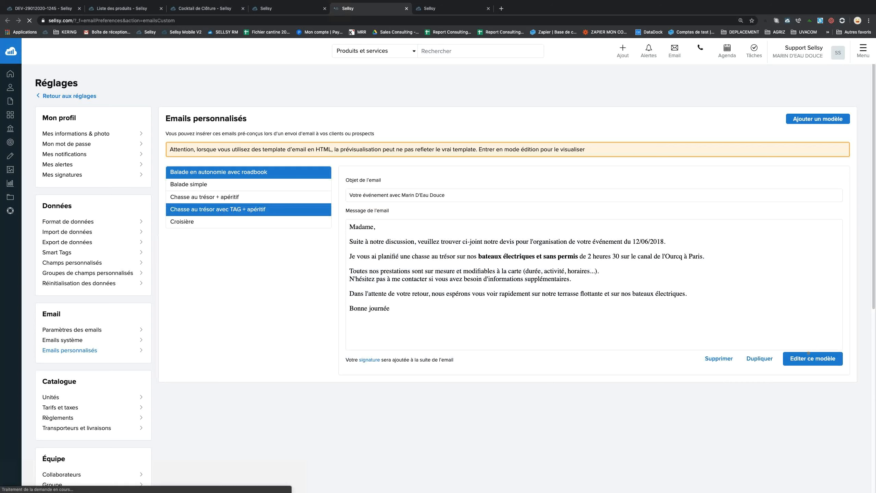
left_click(808, 353)
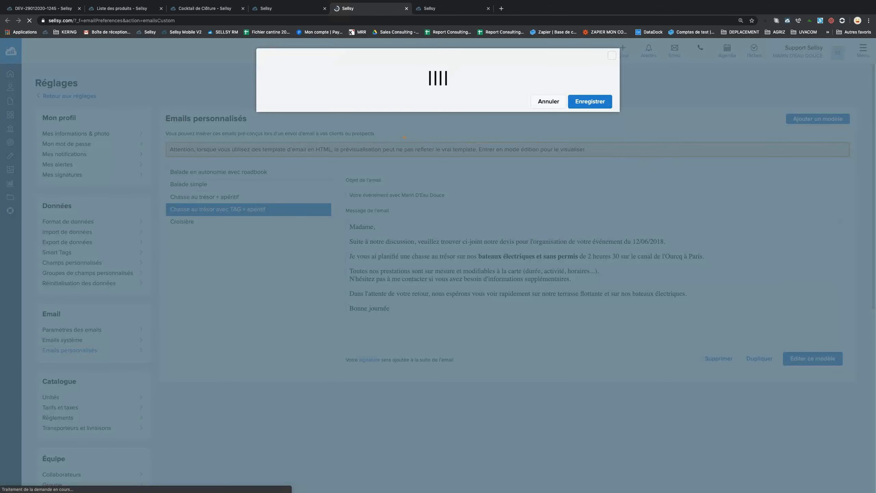
Make the greeting 'Bonjour' plus contact civility and last-name fields, followed by a blank line.
double_click(290, 162)
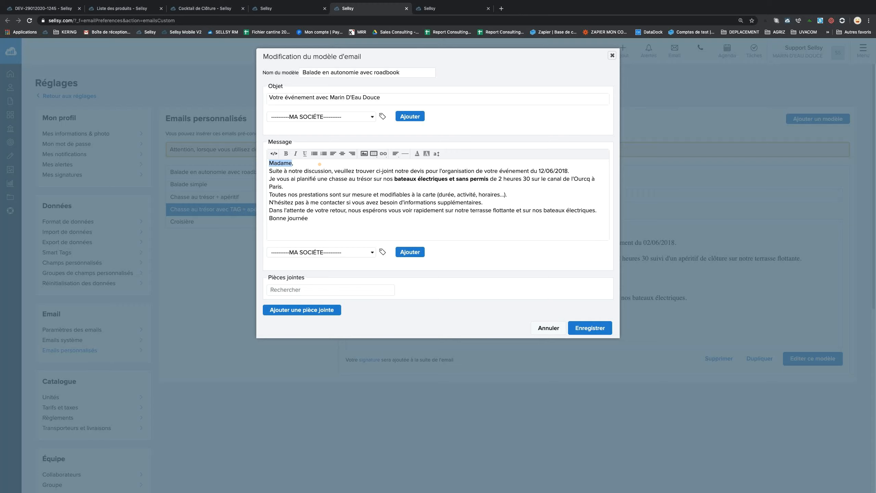
left_click(312, 253)
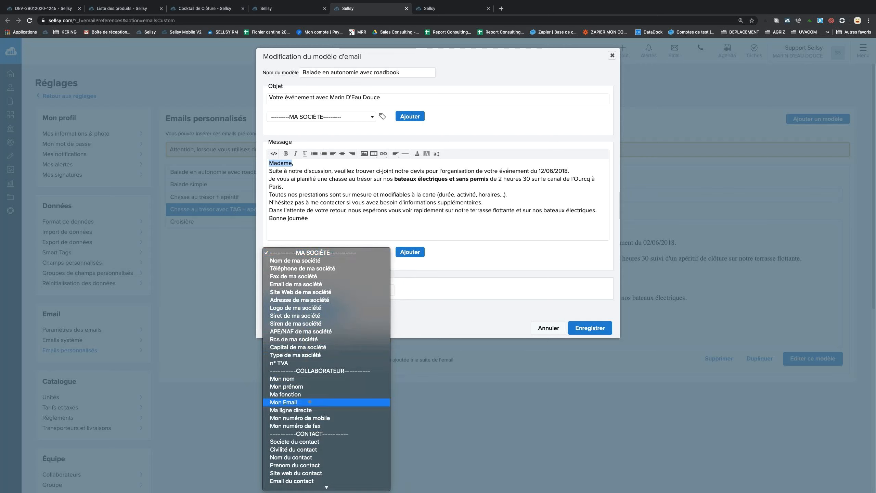
left_click(299, 449)
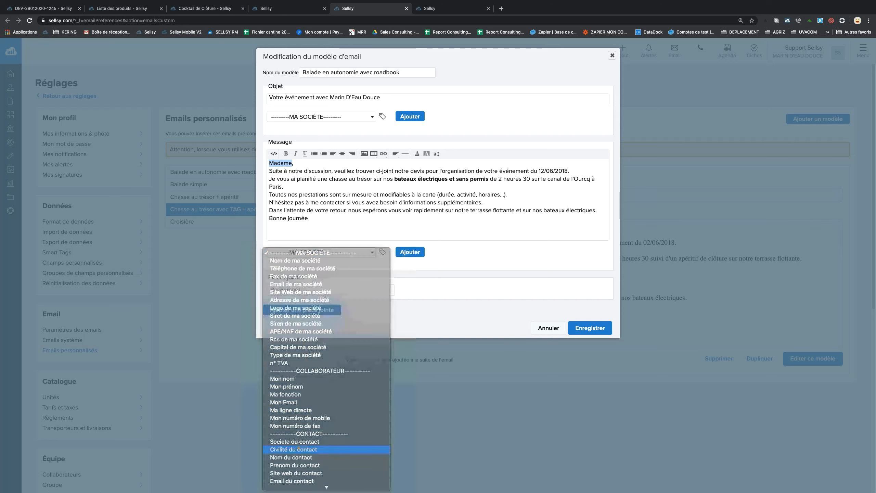
left_click(414, 256)
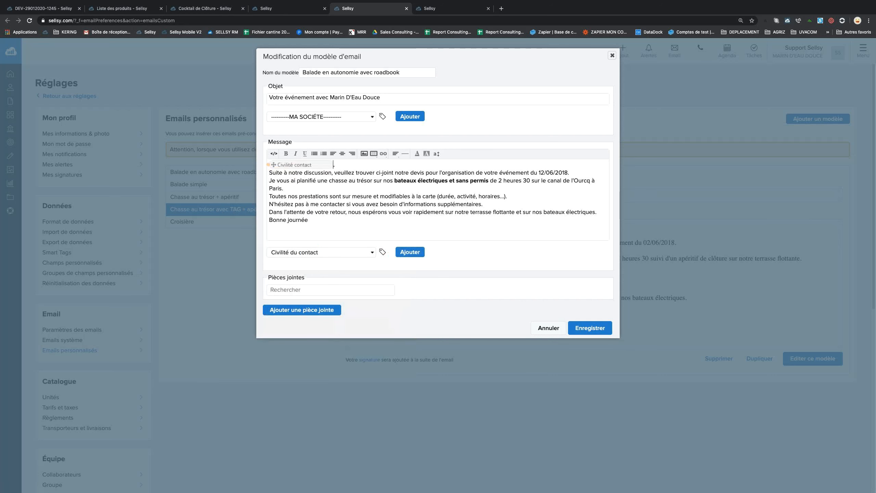
type("Bonjour")
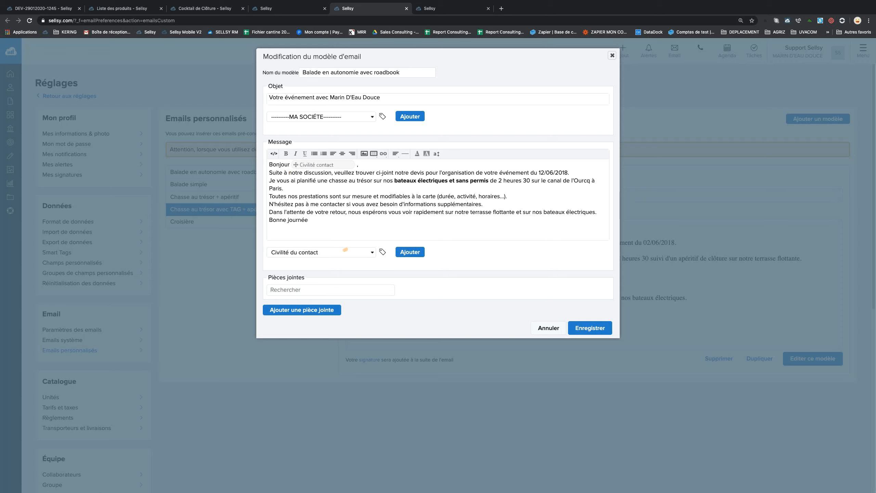
left_click(333, 253)
left_click(331, 261)
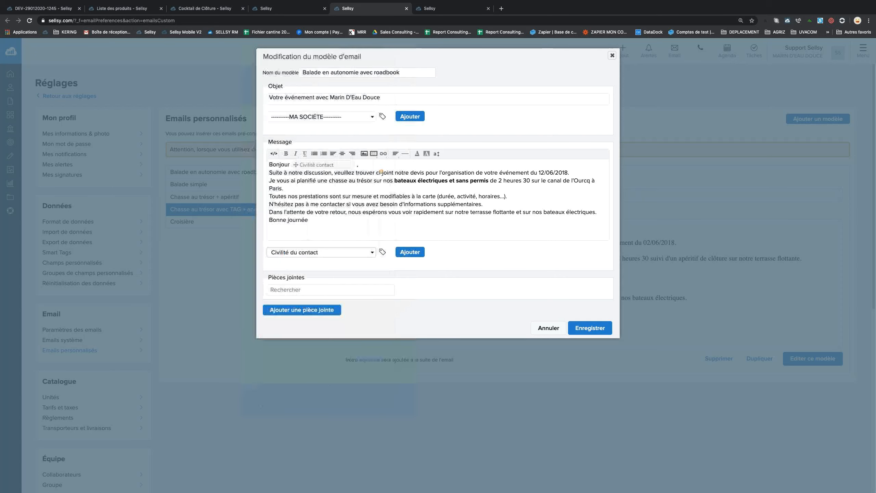
left_click(404, 254)
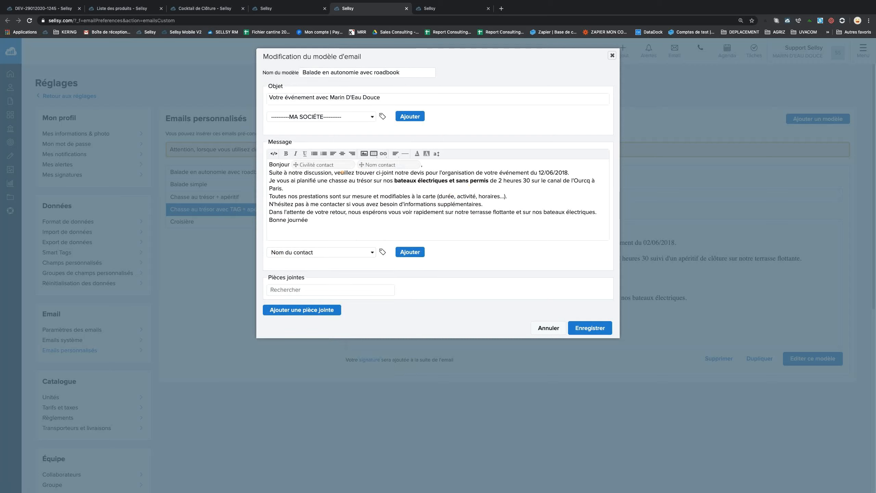
key("Return")
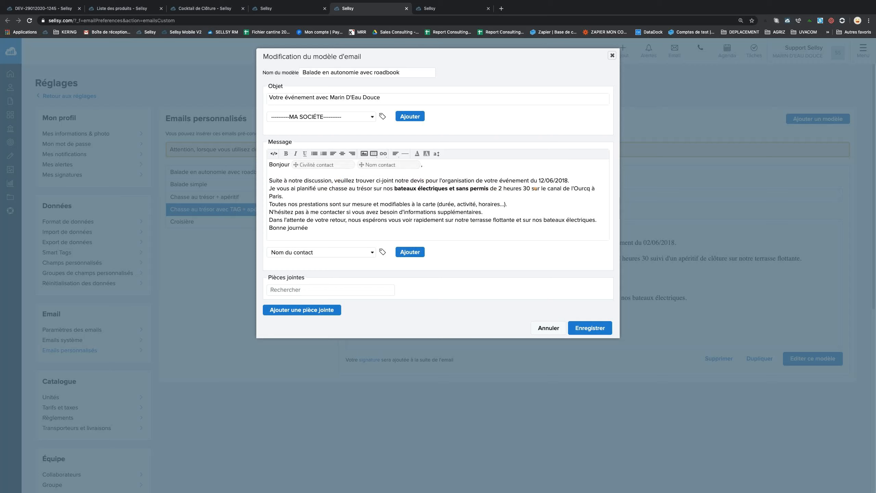
Replace the event date 12/06/2018 with the placeholder JJ/MM/AAAA.
left_click_drag(537, 180, 567, 180)
left_click(570, 180)
type("AAA")
key("BackSpace")
key("BackSpace")
type("MM")
left_click(545, 180)
key("BackSpace")
key("BackSpace")
type("JJ")
left_click_drag(577, 180, 538, 180)
left_click(579, 181)
left_click(269, 188)
left_click_drag(393, 189, 595, 196)
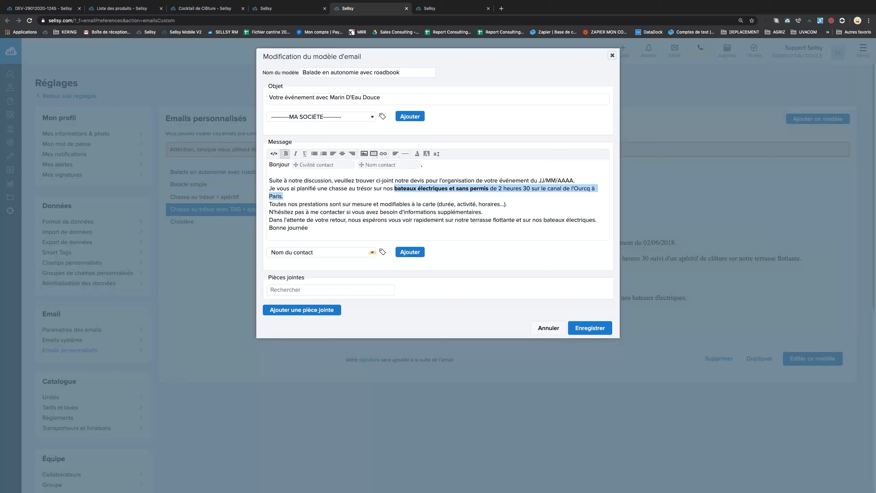
Replace the boat description with 'le thème' followed by the Objet du document field.
left_click(371, 252)
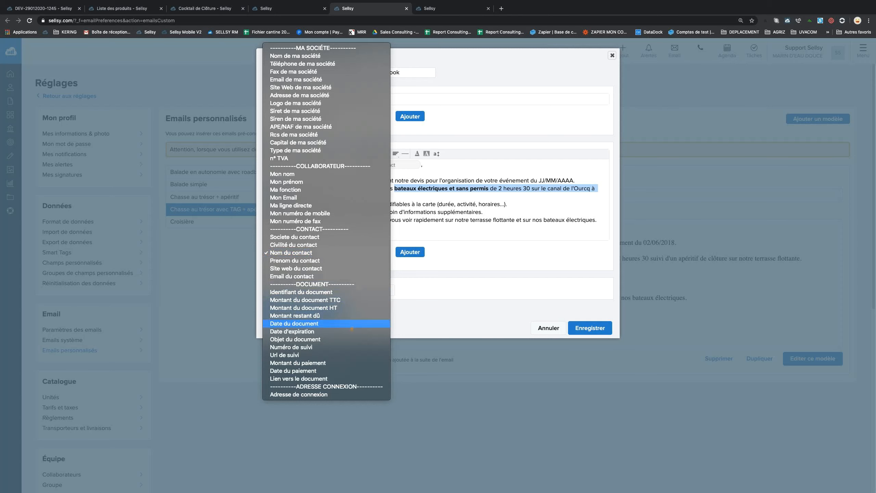
left_click(351, 338)
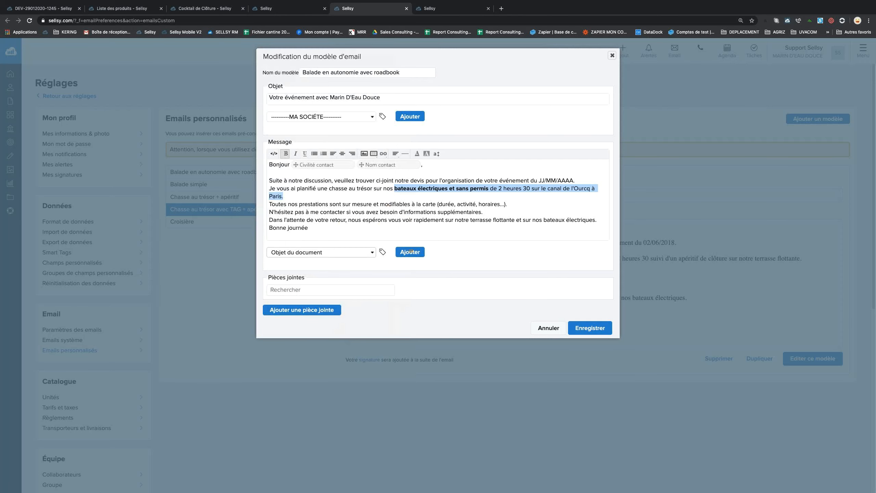
left_click(411, 252)
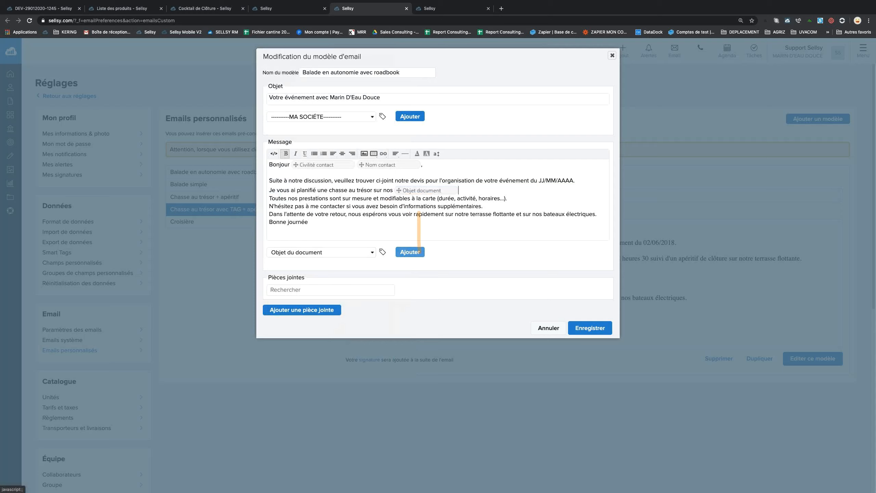
left_click(463, 190)
key("BackSpace")
key("BackSpace")
key("BackSpace")
type("le thème")
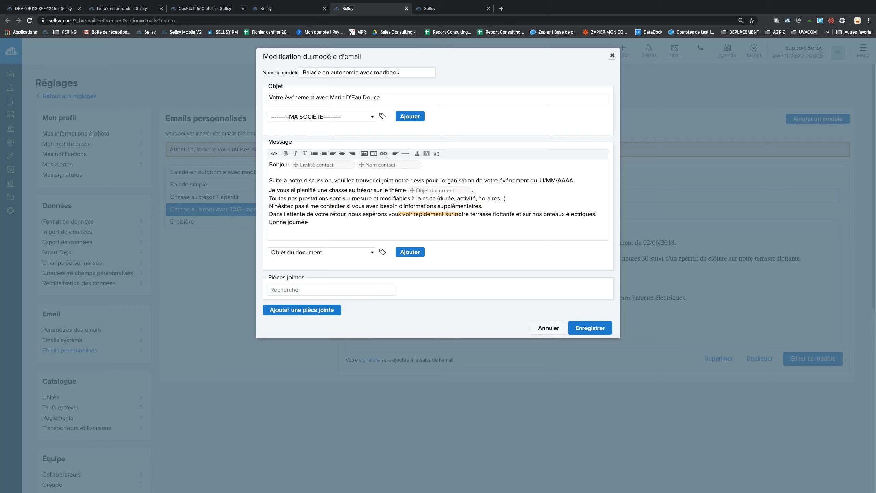
Add a blank line before 'N'hésitez', type 'au' after 'contacter', and pick Ma ligne directe.
left_click(269, 206)
key("Return")
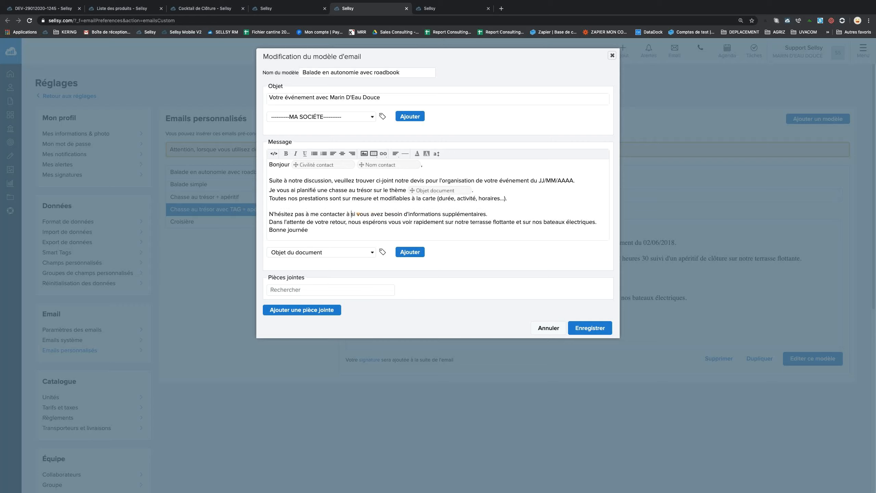
type("au")
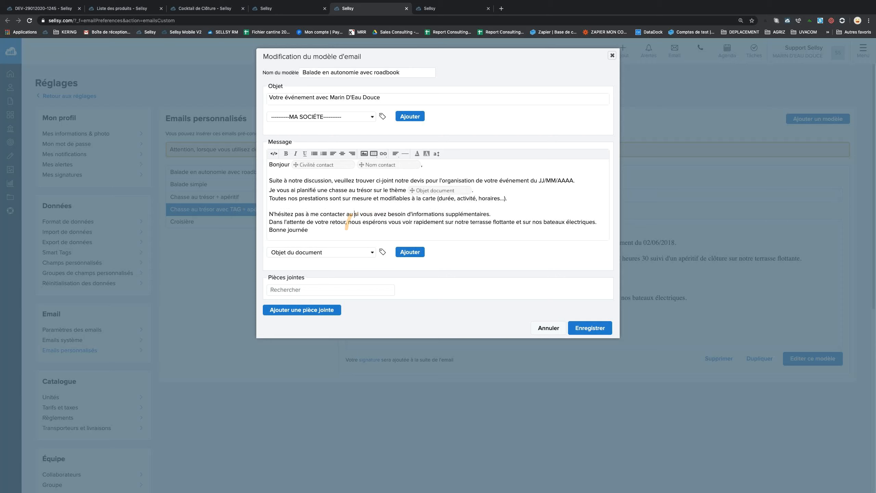
left_click(348, 251)
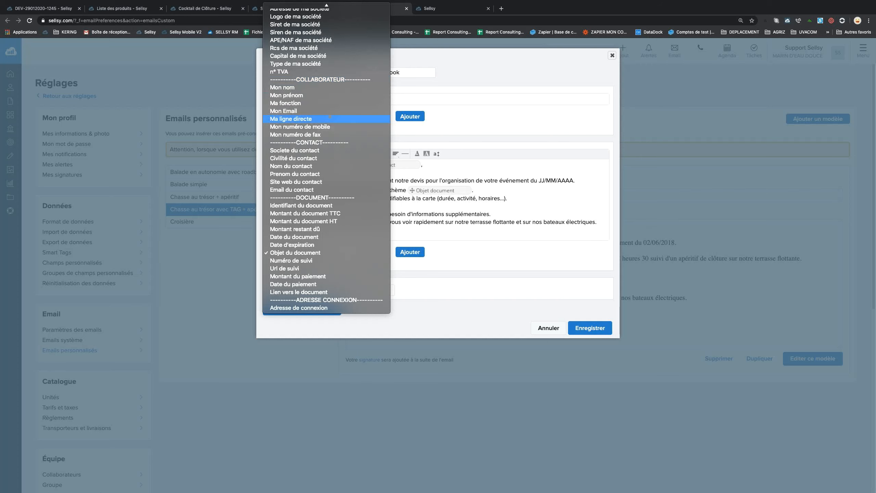
left_click(330, 118)
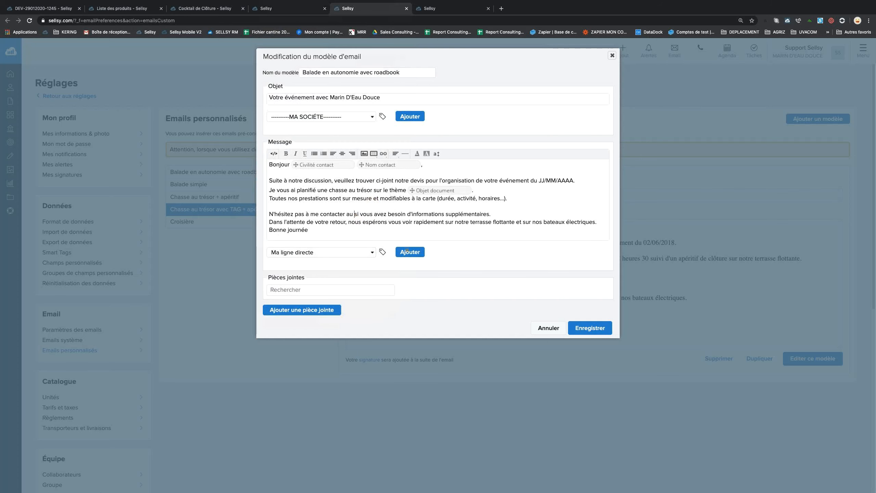
Insert Ma ligne directe after 'contacter au', add a blank line before 'Bonne journée', and save.
left_click(409, 252)
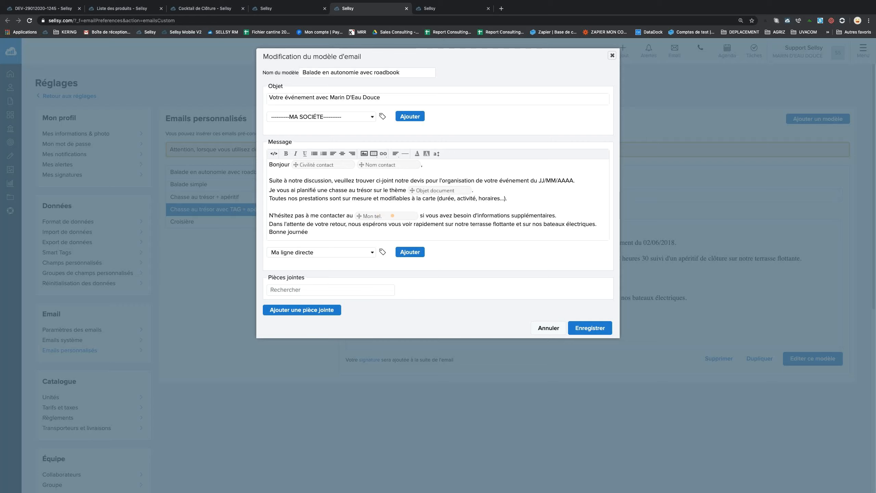
left_click(269, 231)
key("Return")
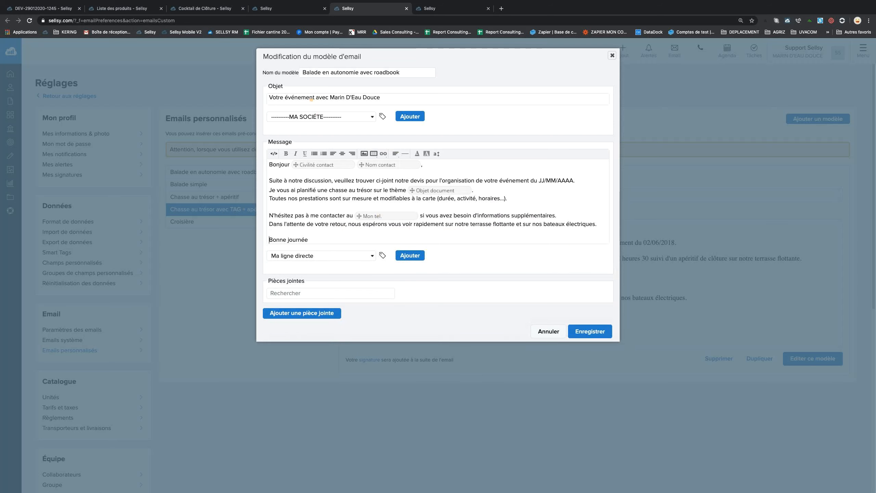
left_click_drag(382, 97, 330, 97)
left_click_drag(383, 180, 441, 180)
left_click_drag(518, 181, 575, 180)
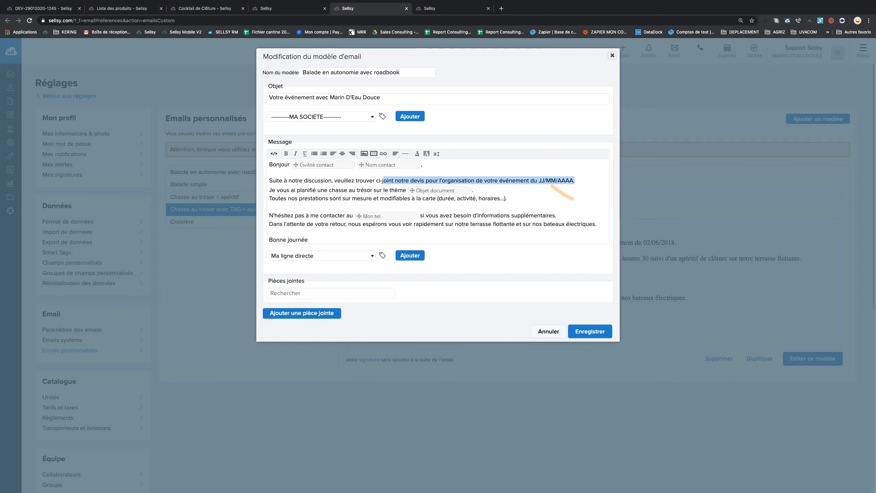
left_click(596, 337)
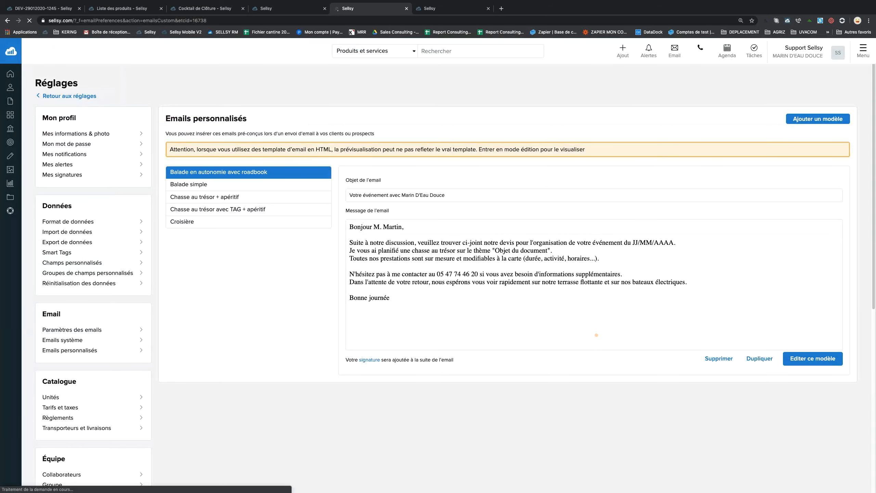
Add 'Pour consulter notre proposition, cliquez ici:' with the Lien vers le document field, then save.
left_click(249, 209)
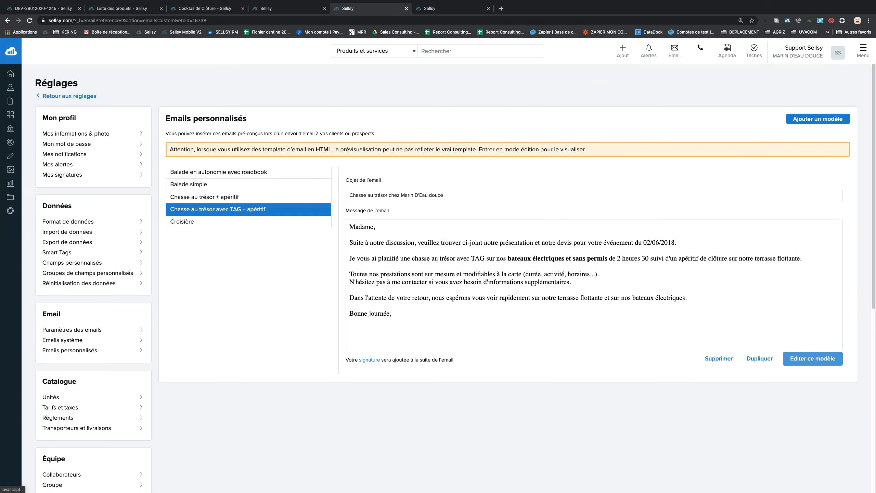
left_click(803, 358)
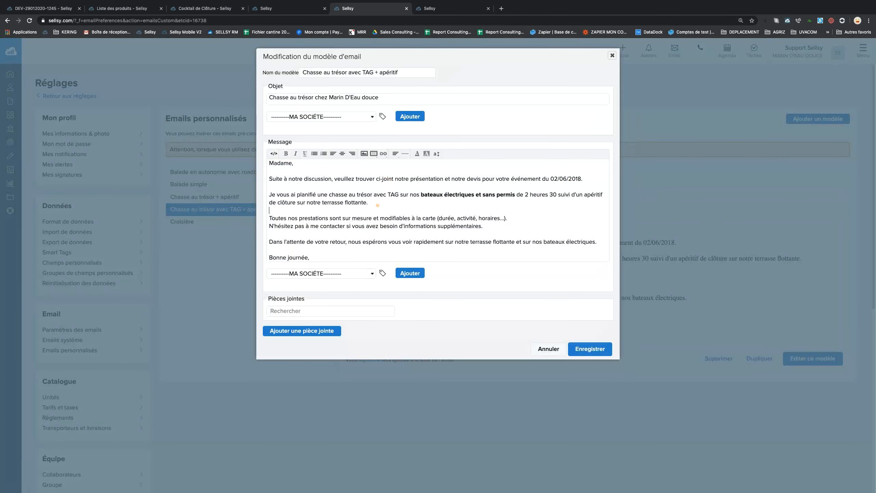
key("Return")
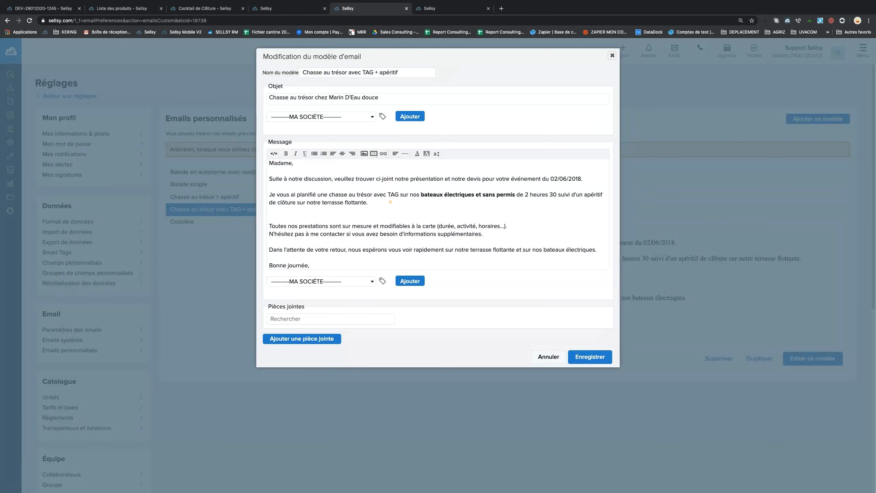
left_click(359, 281)
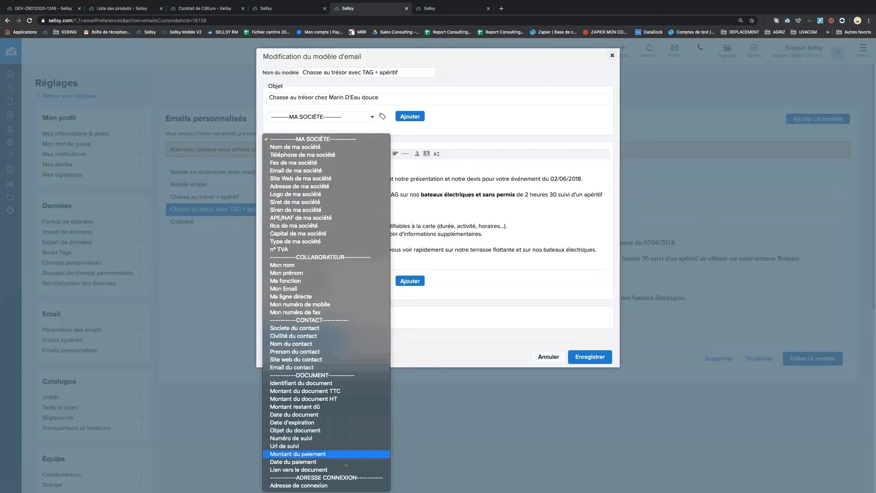
left_click(324, 469)
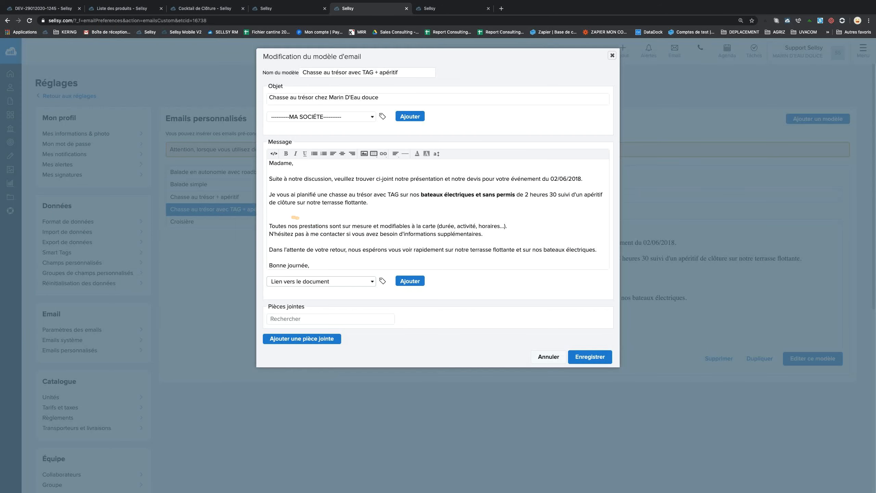
left_click(352, 211)
type("Pour consulter")
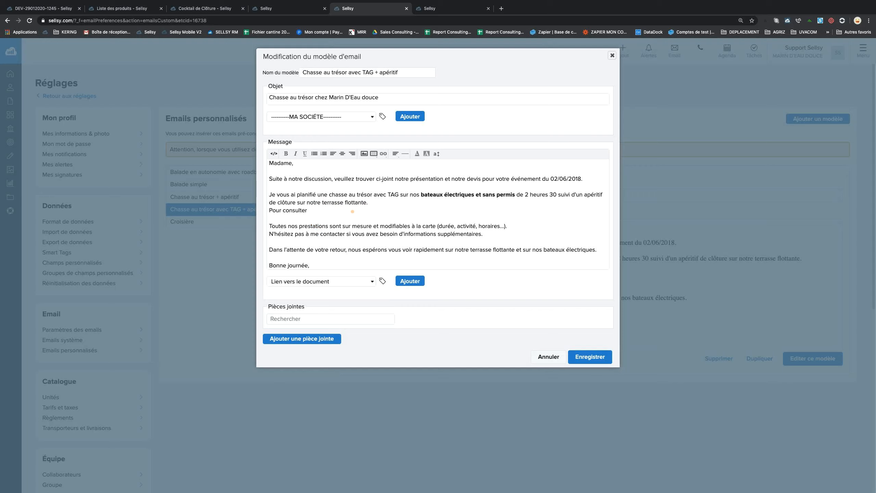
type(" notre prop")
type("ositio,")
type(" n'hésitez ")
type("n")
type("pas")
key("BackSpace")
key("BackSpace")
key("BackSpace")
key("BackSpace")
key("BackSpace")
key("BackSpace")
key("BackSpace")
key("BackSpace")
key("BackSpace")
key("BackSpace")
key("BackSpace")
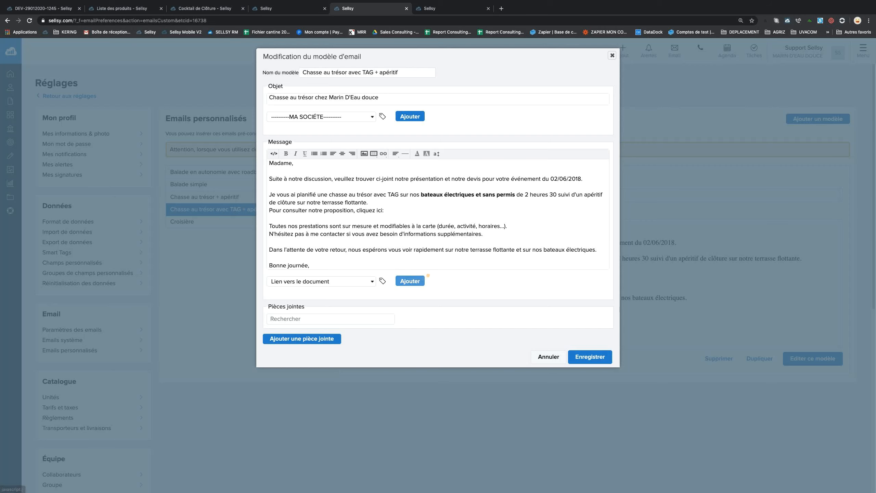
left_click(409, 281)
left_click(586, 358)
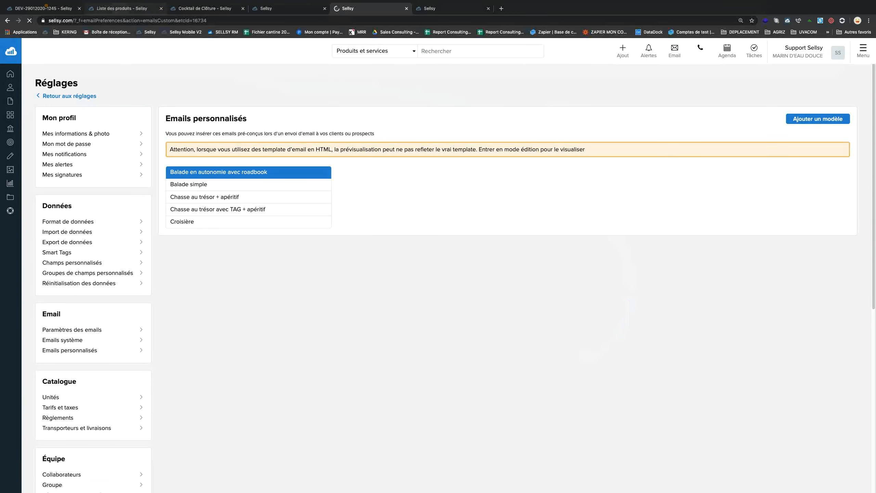
Reopen the quote's email form and apply the Chasse au trésor avec TAG + apéritif template.
left_click(44, 8)
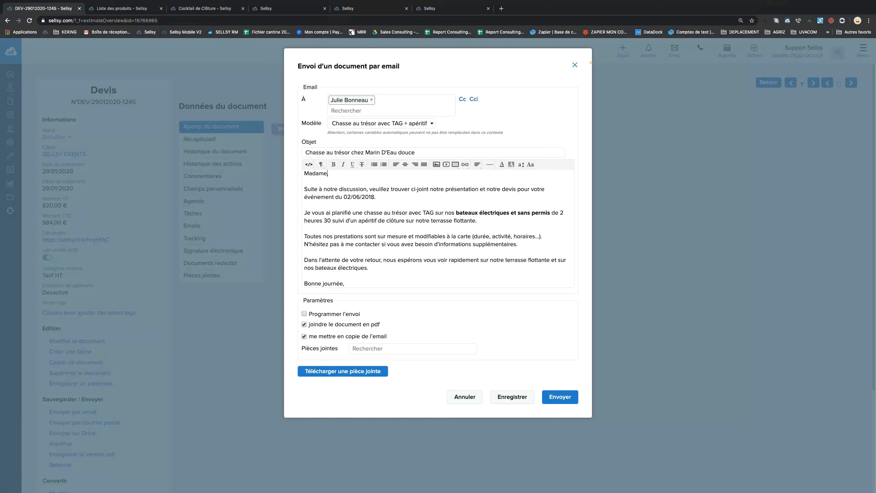
left_click(573, 65)
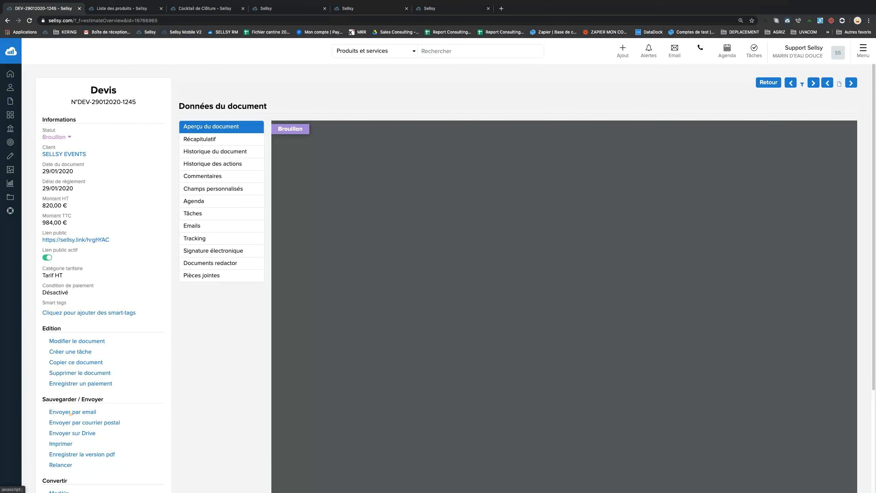
left_click(71, 412)
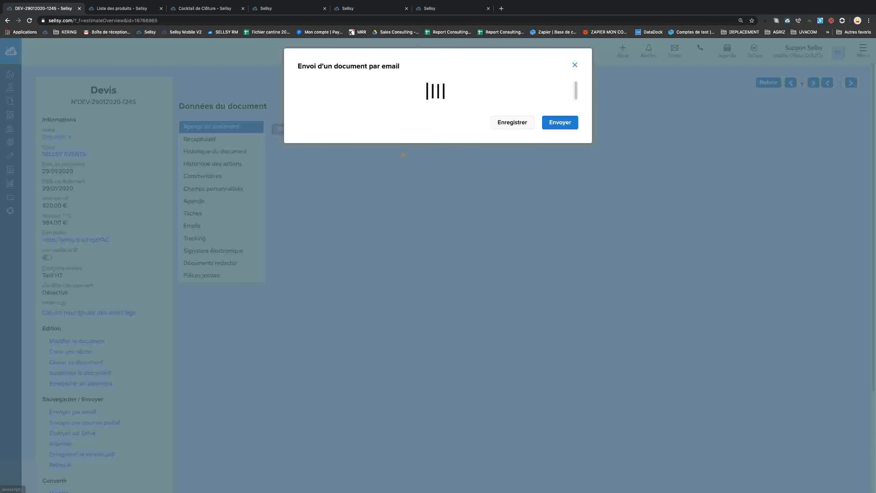
left_click(399, 124)
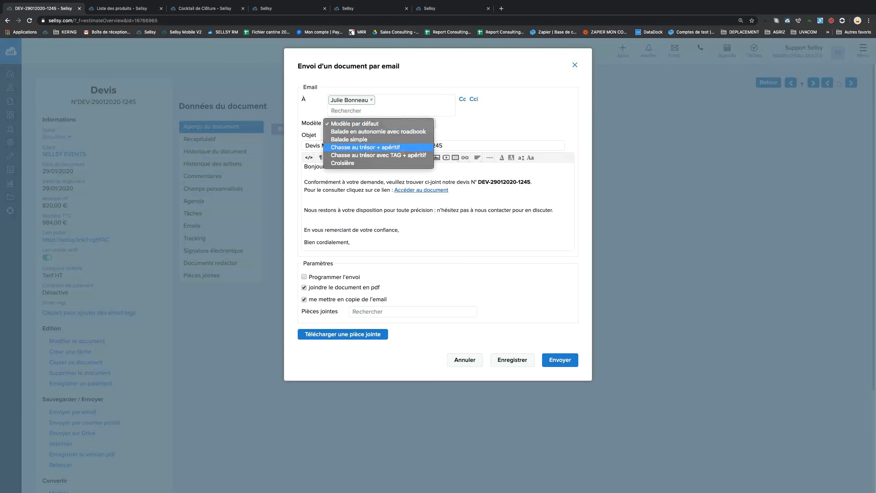
left_click(403, 153)
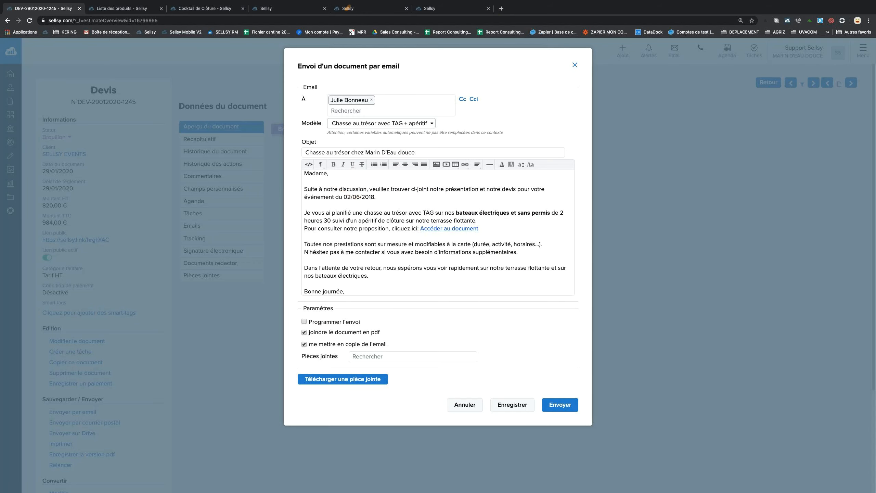
Return to the custom emails settings tab.
left_click(268, 8)
left_click(221, 8)
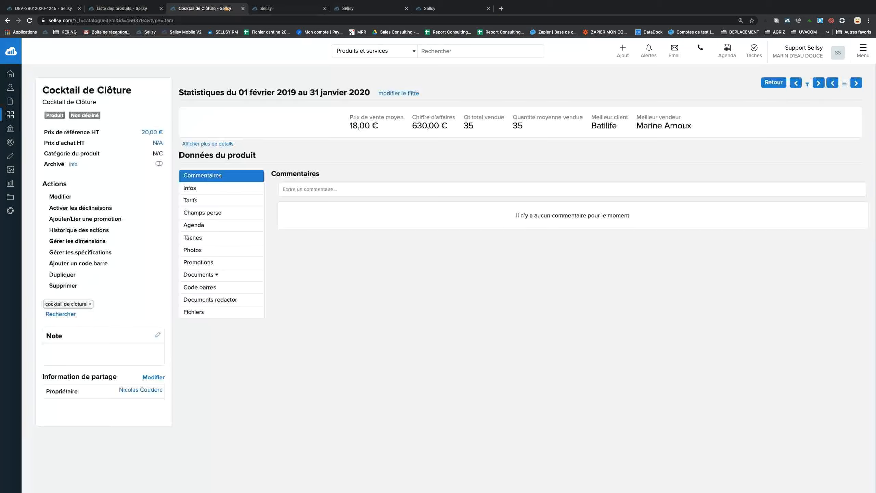
left_click(121, 9)
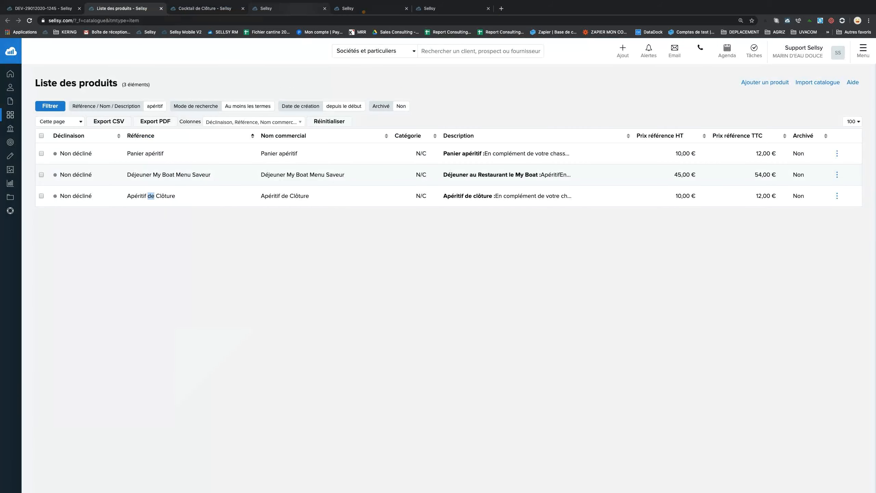
left_click(348, 9)
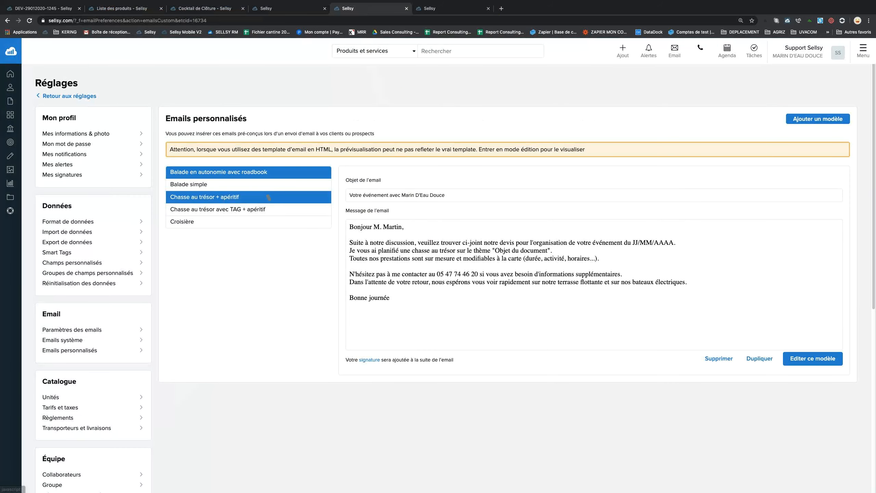
Edit the TAG template: greeting Bonjour with civility and last-name fields, date JJ/MM/AA.
left_click(269, 208)
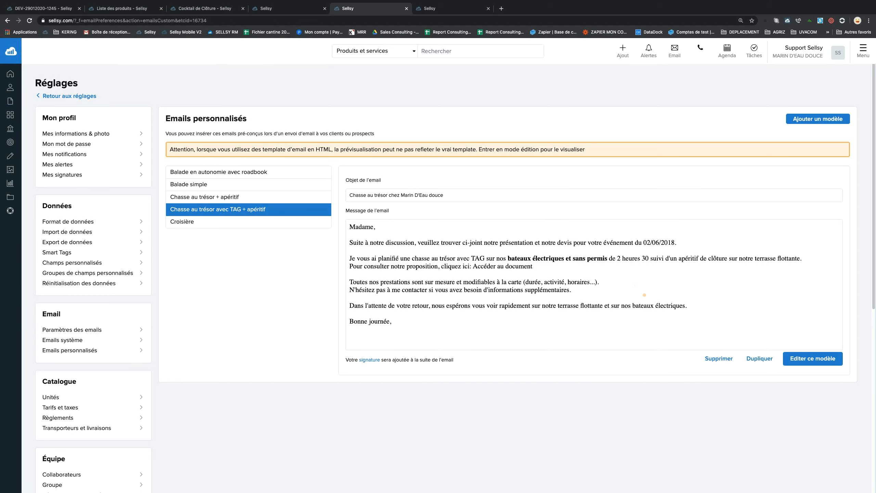
left_click(800, 358)
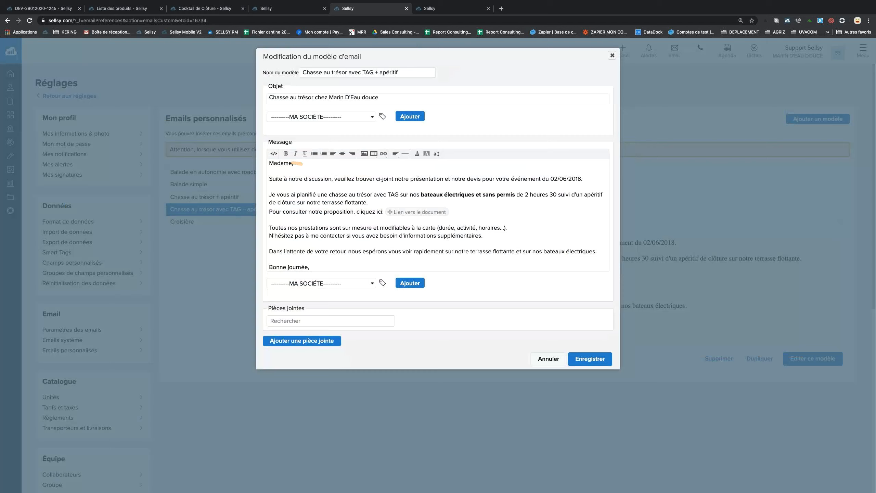
left_click_drag(293, 164, 266, 163)
type("Bonjour ,")
left_click(335, 284)
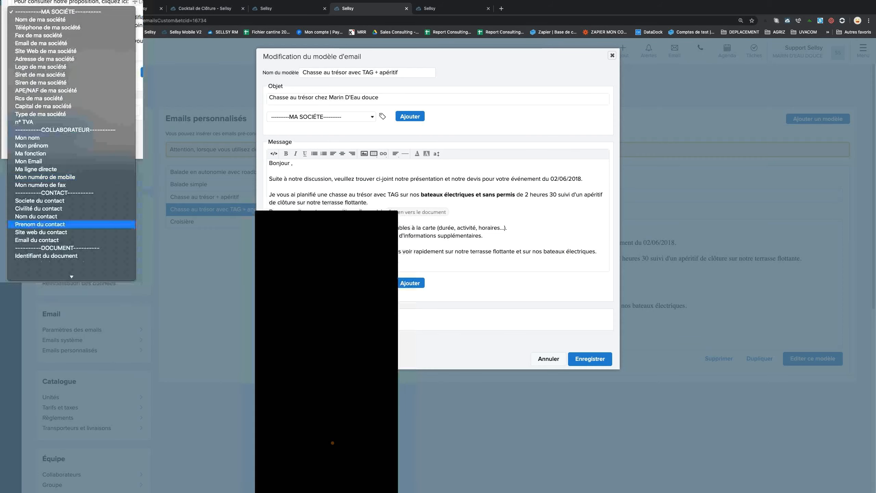
left_click(303, 382)
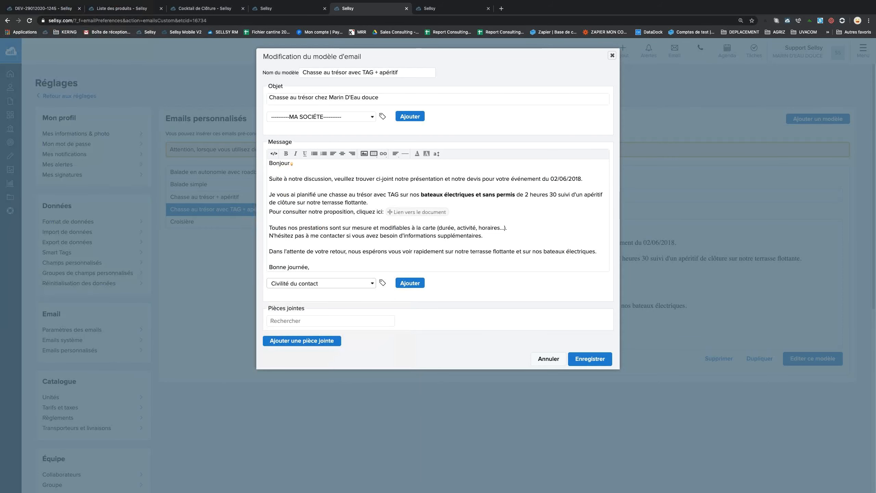
left_click(410, 283)
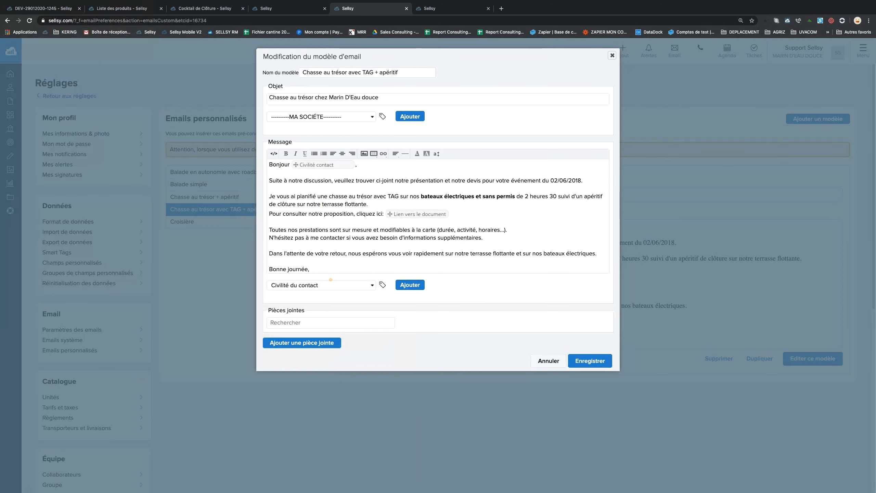
left_click(331, 284)
left_click(331, 294)
left_click(410, 284)
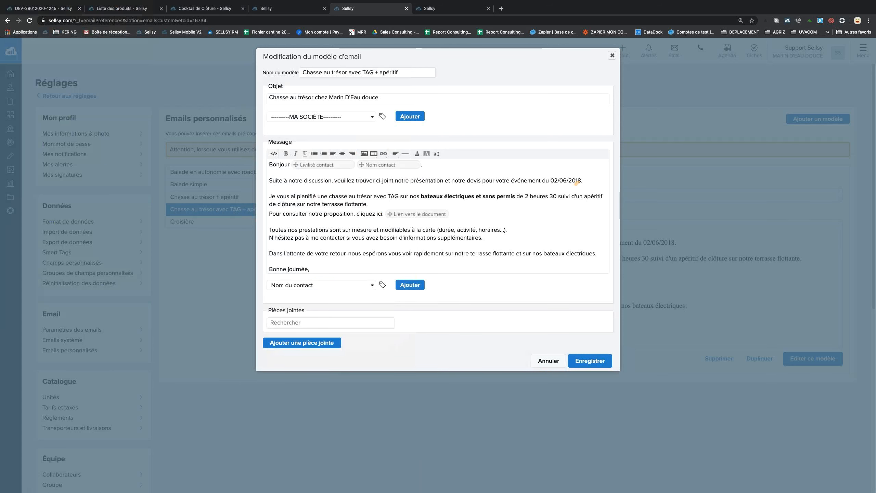
left_click(549, 179, "shift")
type("JJ/MM/AAAA")
Replace the boat description with 'la thématique' and the Objet du document field.
left_click_drag(409, 196, 589, 203)
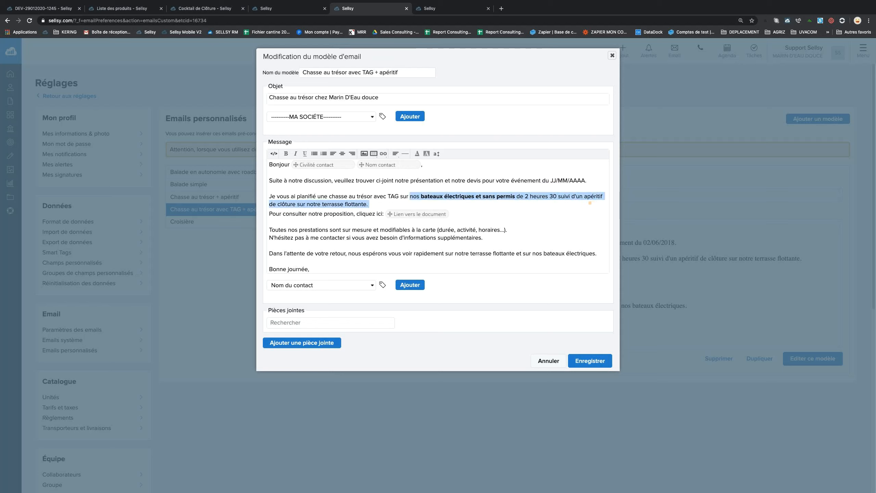
left_click(416, 72)
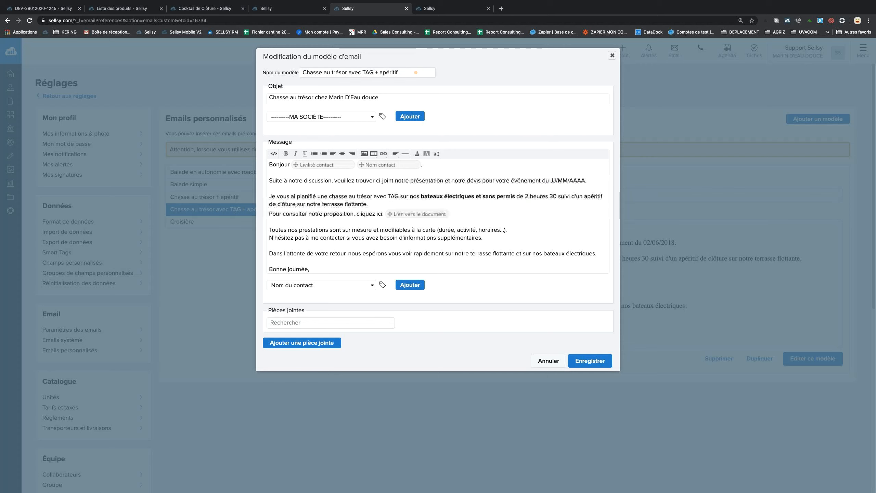
left_click_drag(420, 196, 540, 205)
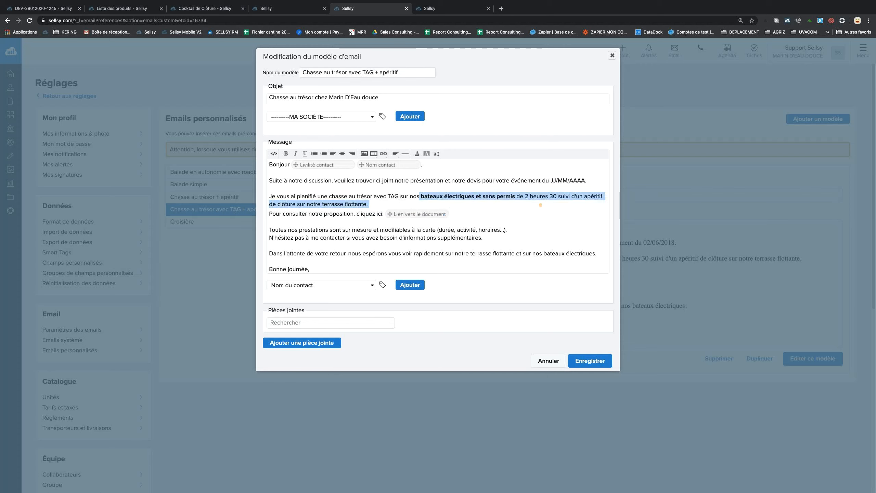
key("BackSpace")
key("BackSpace")
key("BackSpace")
key("BackSpace")
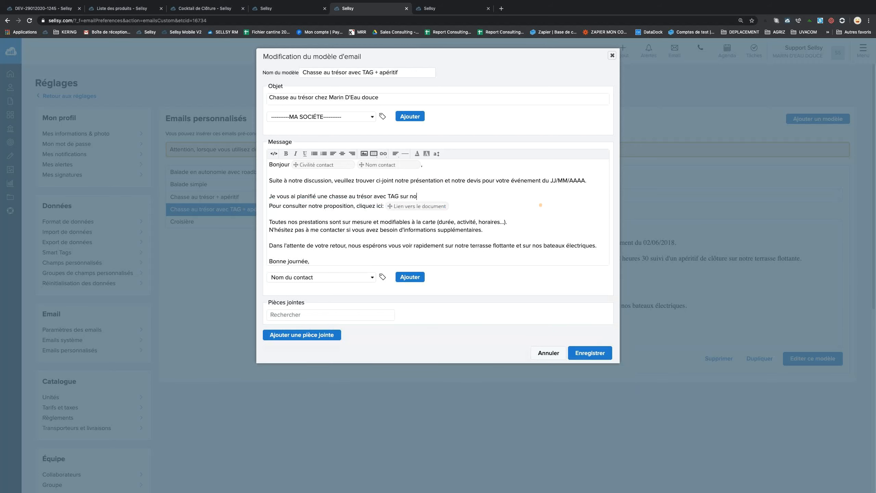
type("la thématique")
left_click(370, 277)
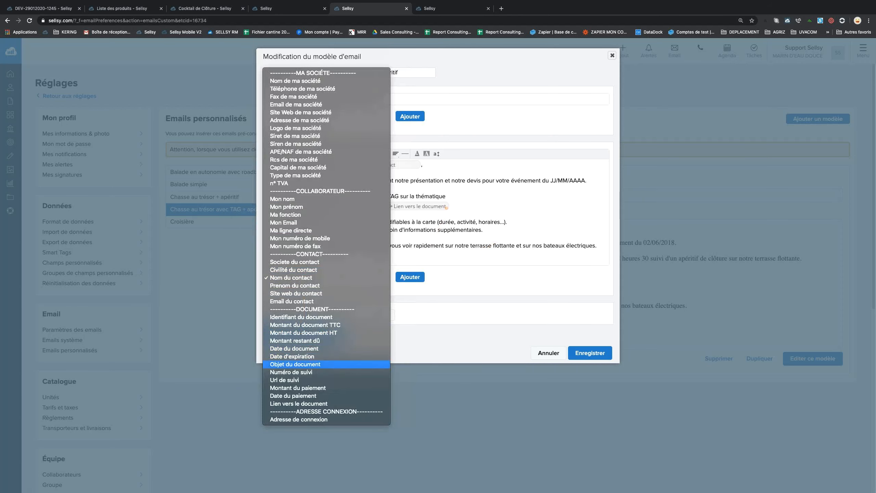
left_click(310, 364)
left_click(409, 278)
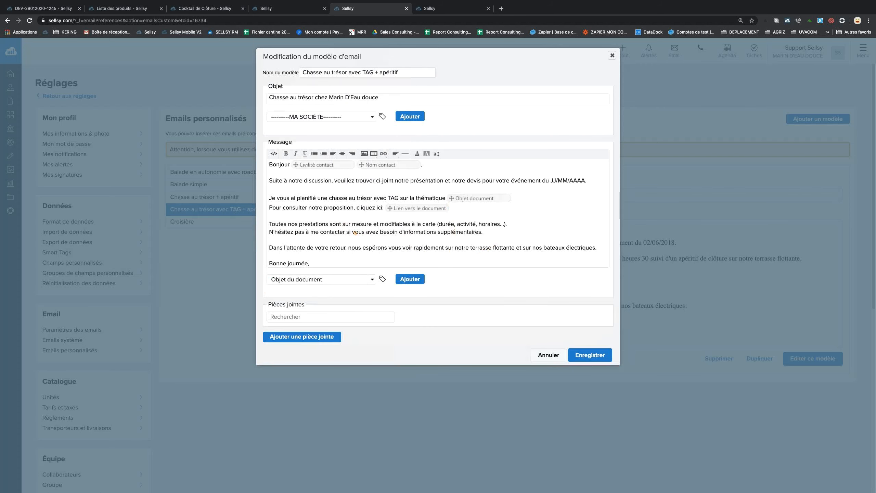
Add 'au' plus the Ma ligne directe field to the contact sentence and save the template.
left_click(347, 232)
type("au")
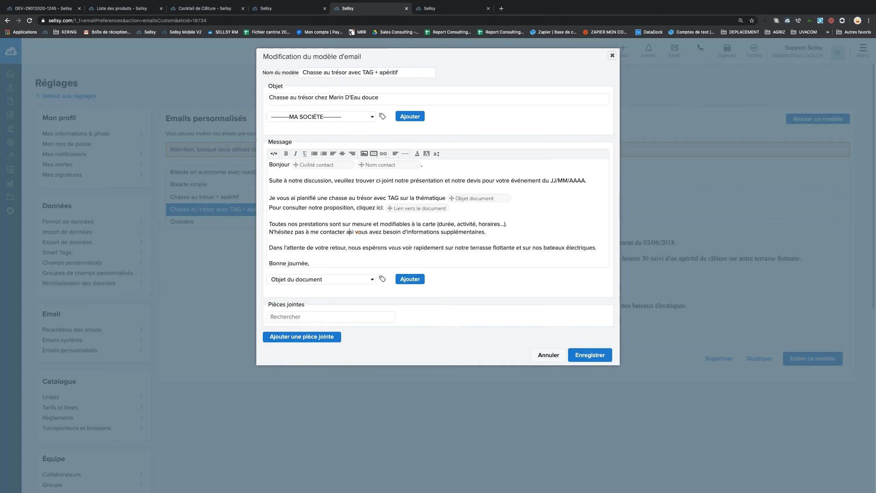
left_click(345, 280)
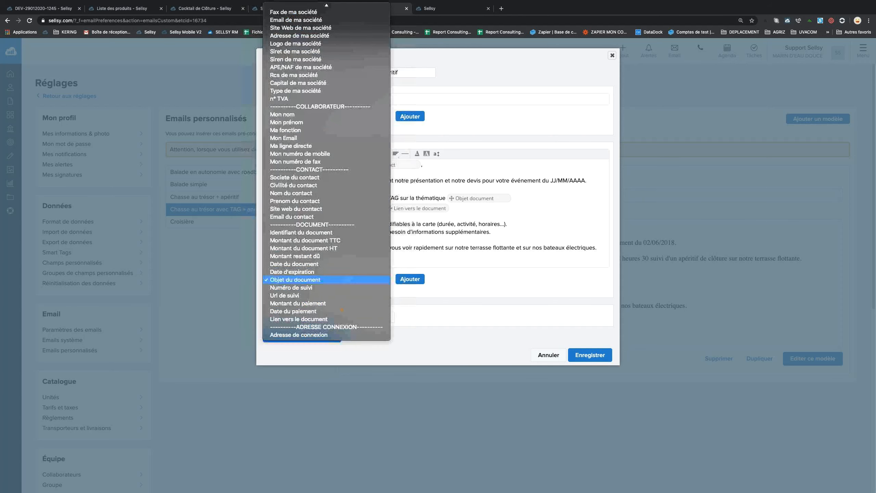
left_click(313, 146)
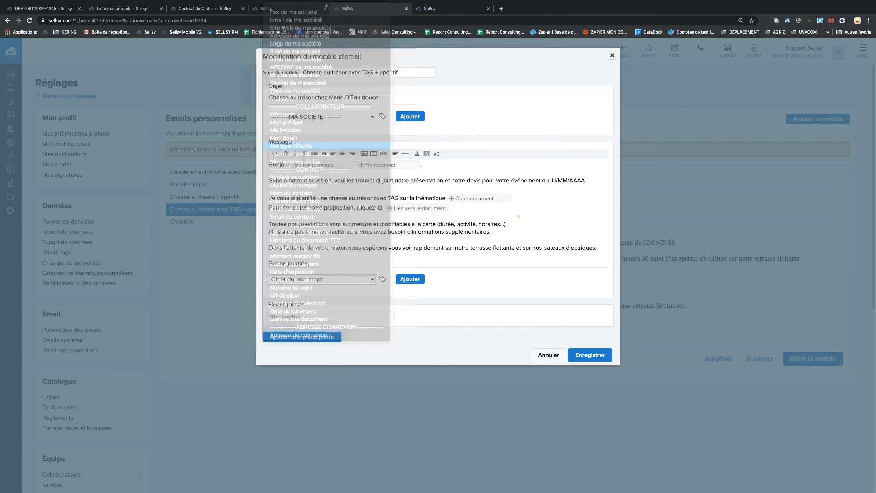
left_click(353, 232)
left_click(409, 280)
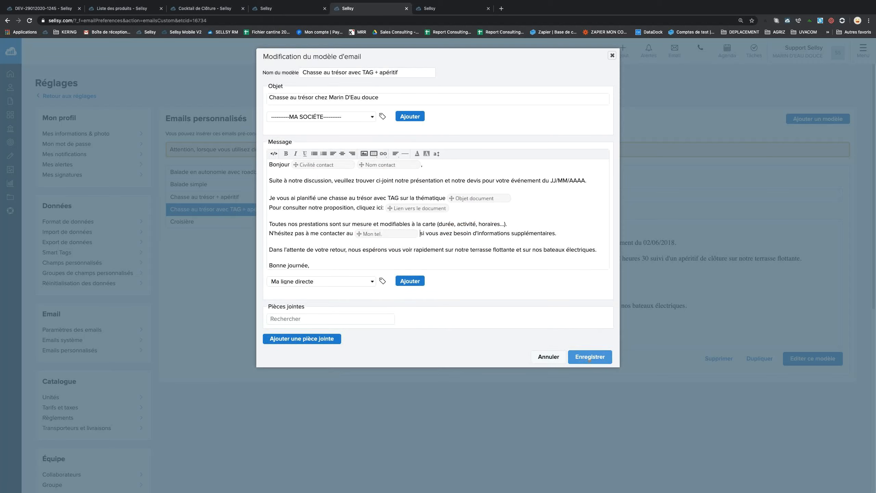
left_click(590, 357)
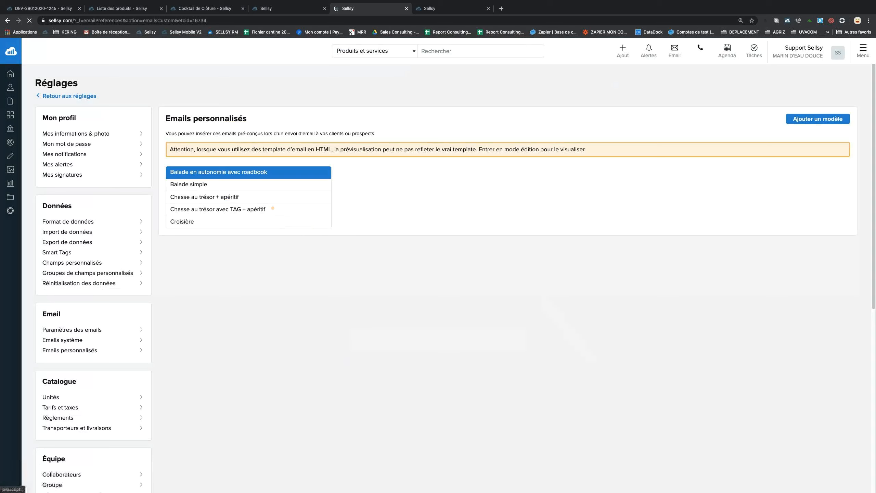
left_click(273, 208)
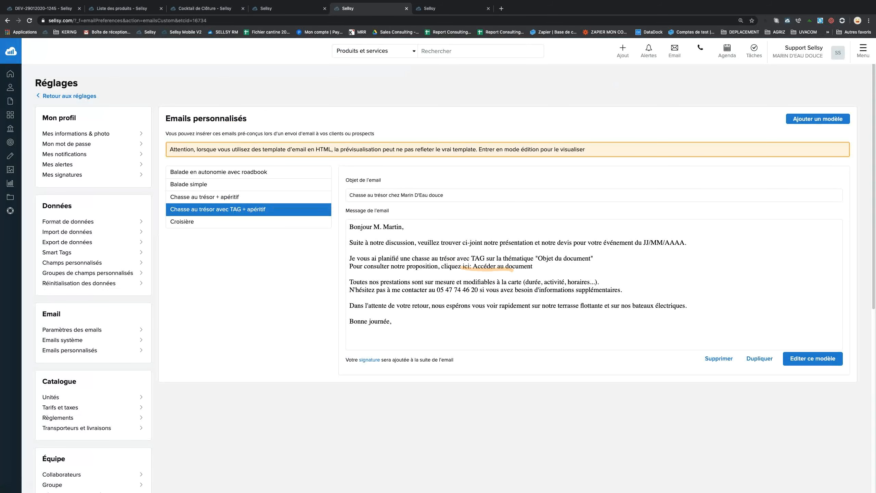
left_click(82, 9)
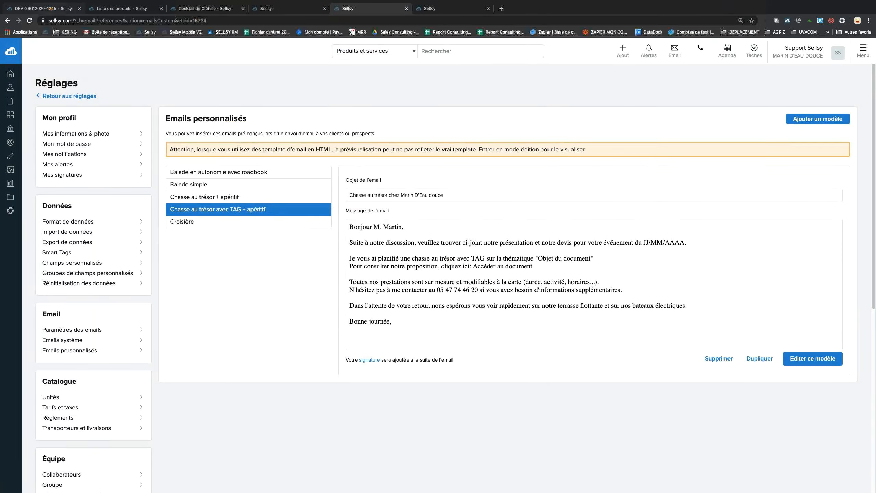
Start a fresh quote email using the Chasse au trésor avec TAG + apéritif template.
left_click(579, 63)
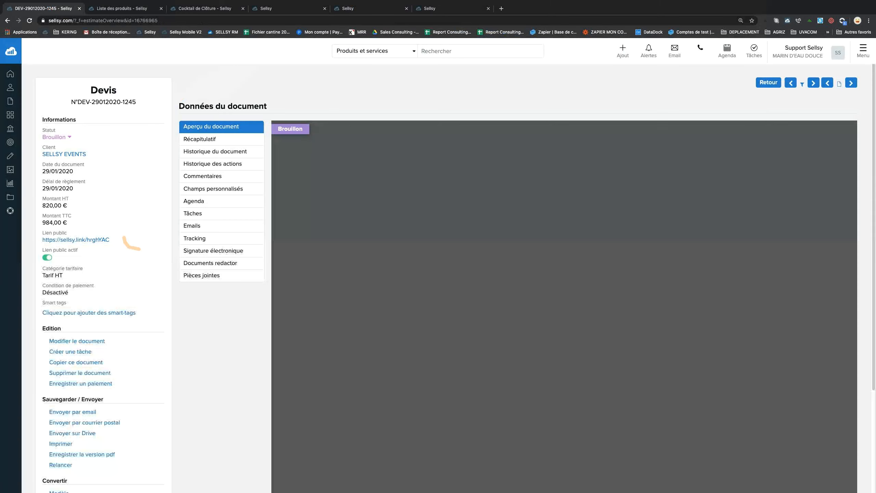
left_click(73, 412)
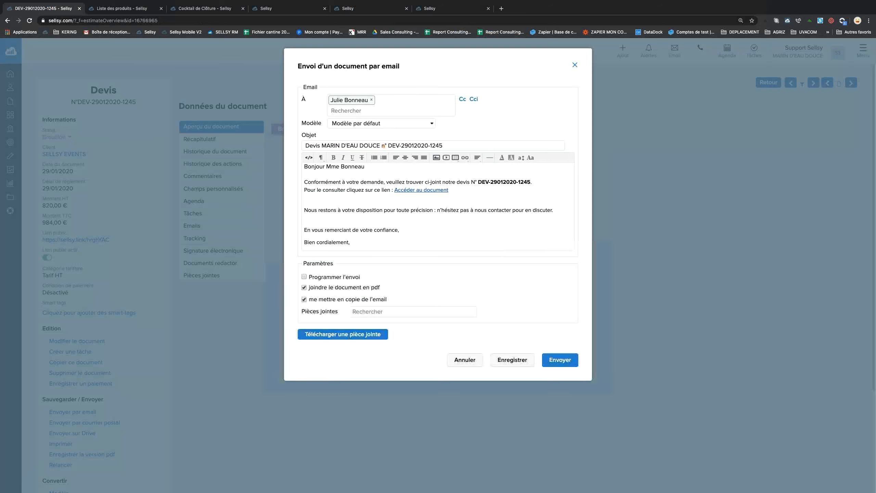
left_click(381, 123)
left_click(383, 152)
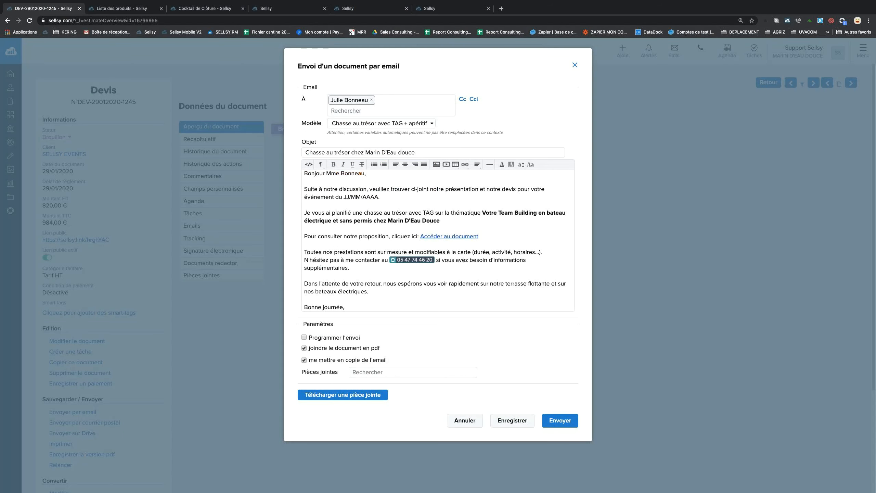
Fill in the event date as 07/02/2020 in place of JJ/MM/AAAA.
left_click_drag(365, 173, 330, 173)
left_click_drag(344, 197, 381, 198)
left_click(350, 196)
key("BackSpace")
key("BackSpace")
type("07")
key("BackSpace")
key("BackSpace")
type("02/2020")
Untick the copy-to-self option and send the quote email.
left_click_drag(482, 212, 506, 228)
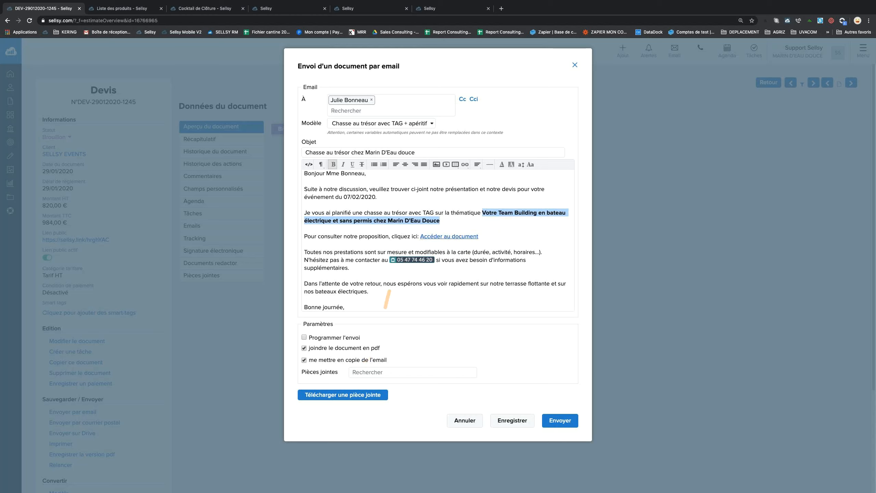
left_click(331, 360)
left_click(559, 426)
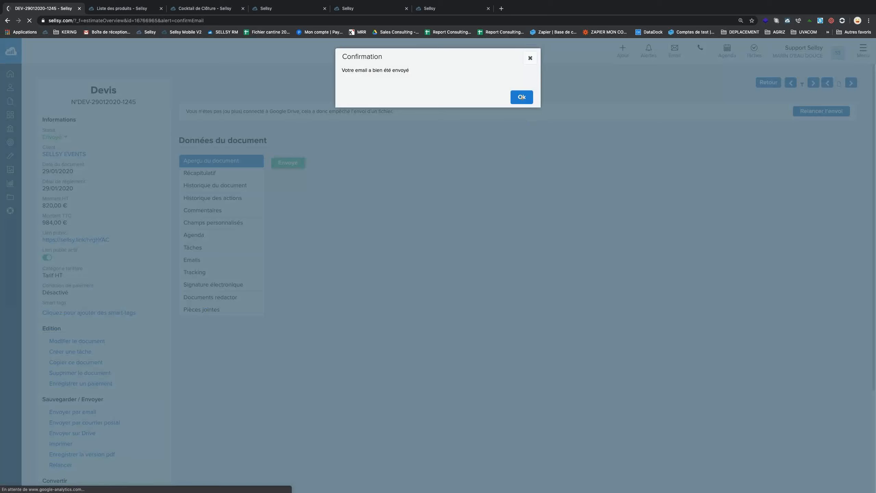
left_click(522, 96)
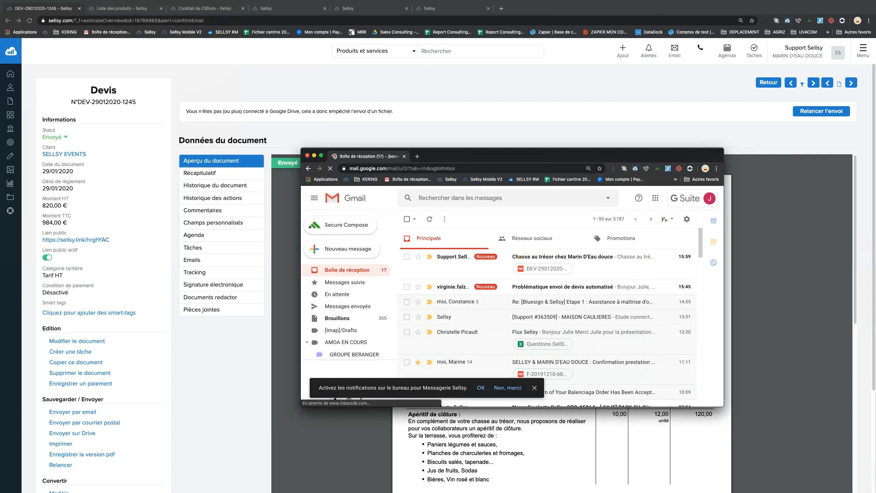
Open the 'Chasse au trésor chez Marin D'Eau douce' email in Gmail and follow Accéder au document.
left_click(518, 257)
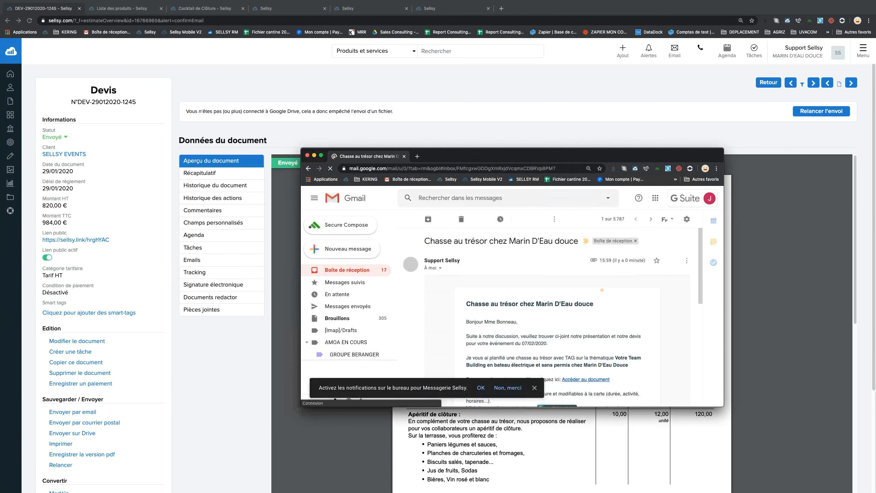
scroll(557, 311, "down", 2)
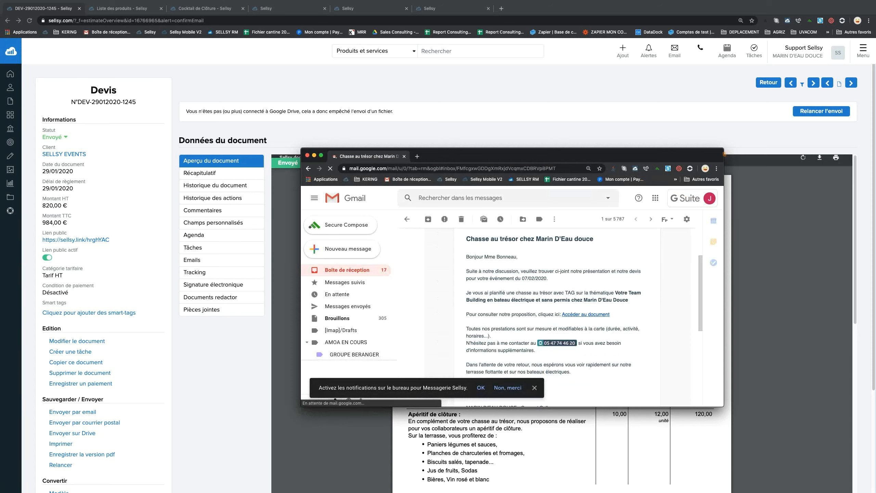
left_click_drag(724, 148, 814, 11)
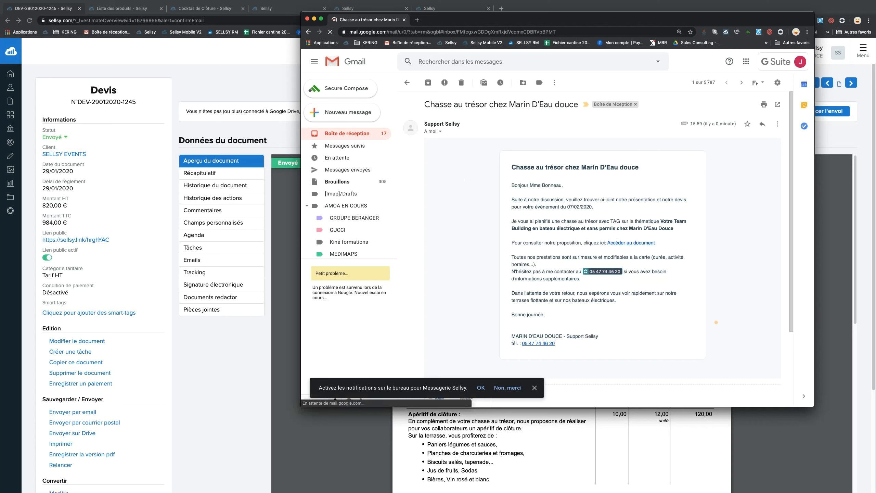
scroll(720, 319, "down", 2)
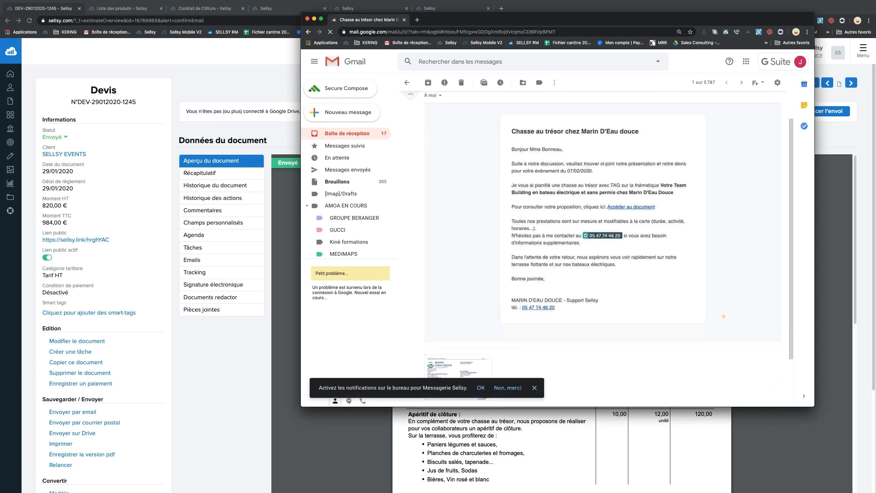
scroll(723, 316, "up", 2)
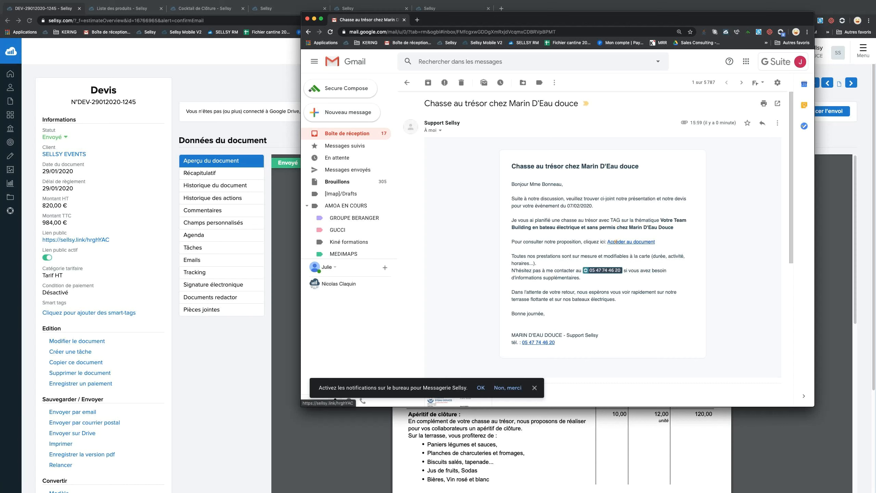
left_click(616, 241)
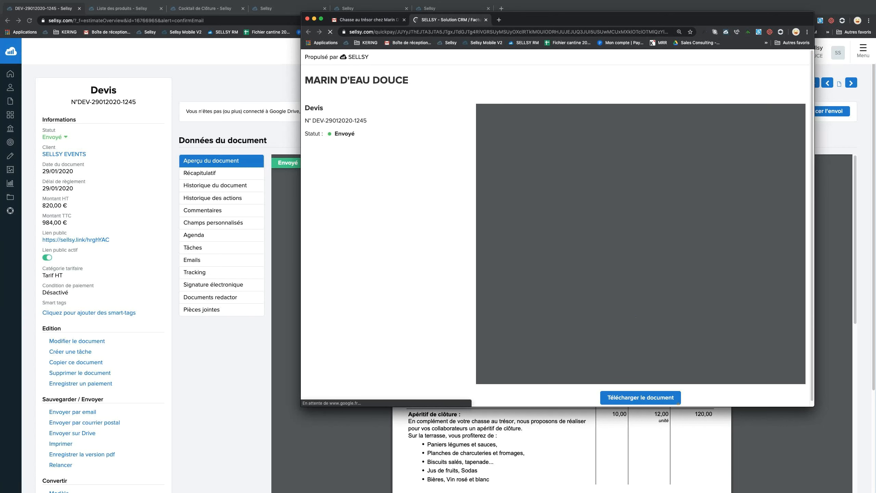
Download the quote PDF from the online page, then close the PDF tab and Gmail window.
left_click(654, 397)
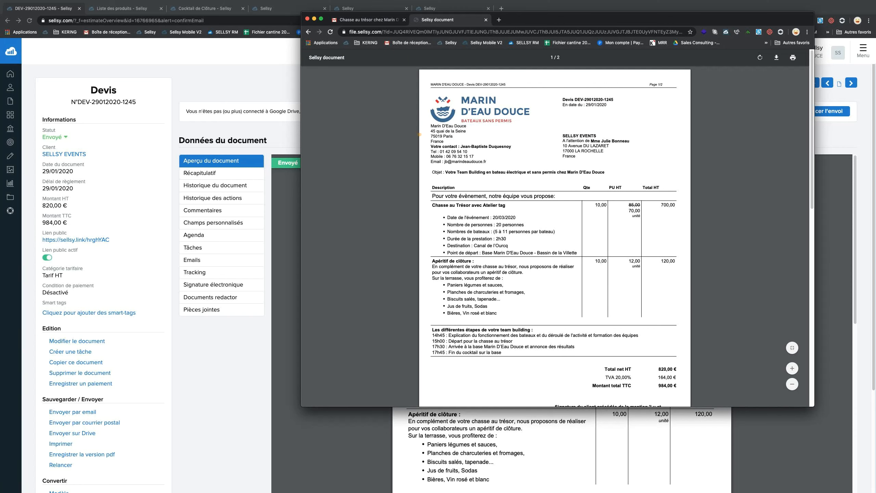
left_click(486, 20)
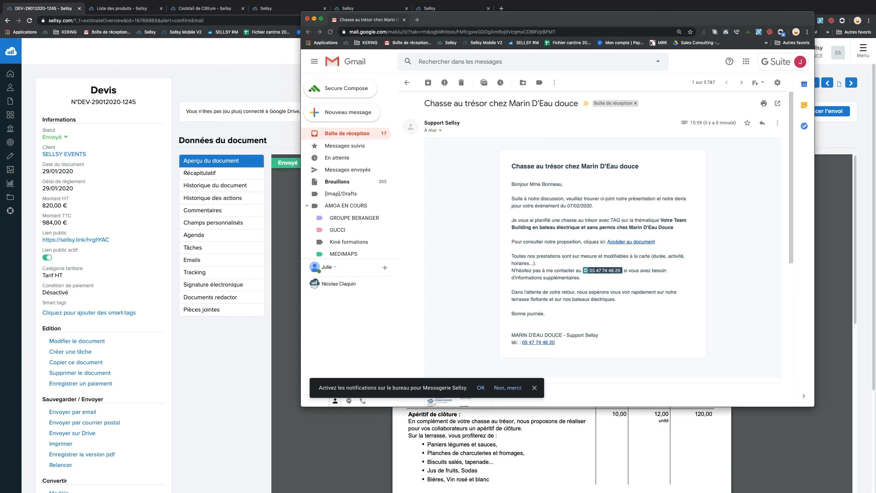
left_click(314, 19)
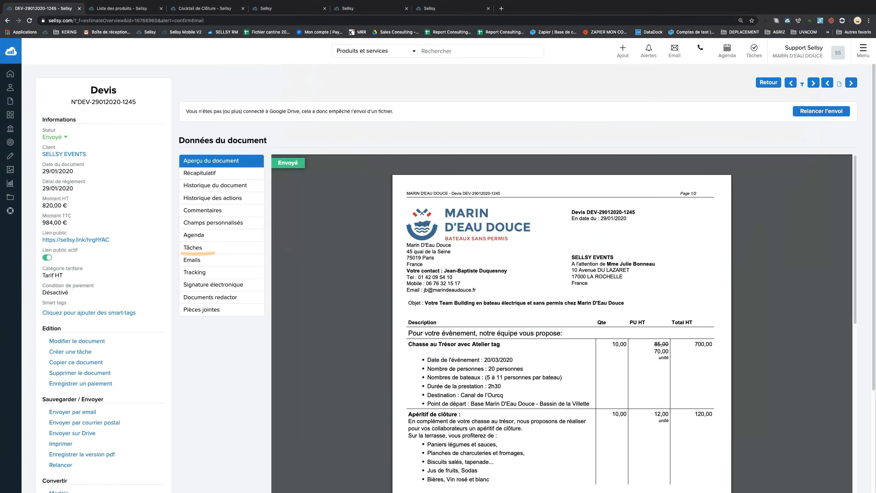
left_click(30, 20)
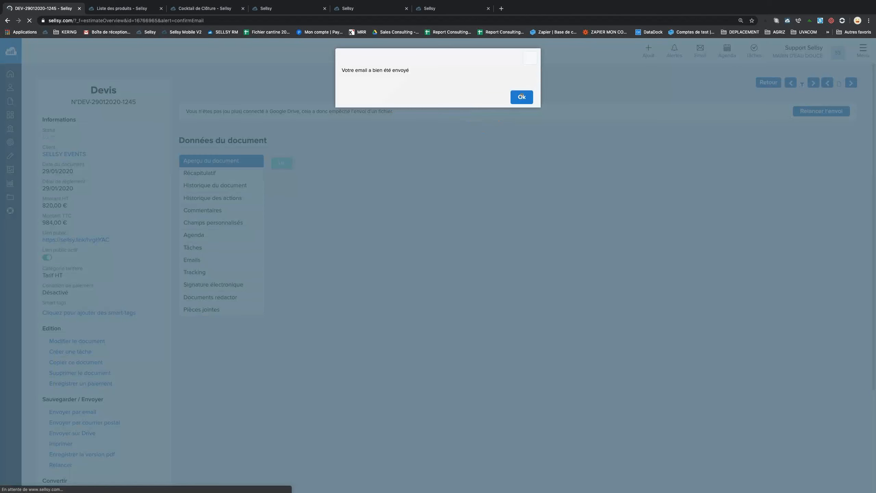
left_click(521, 97)
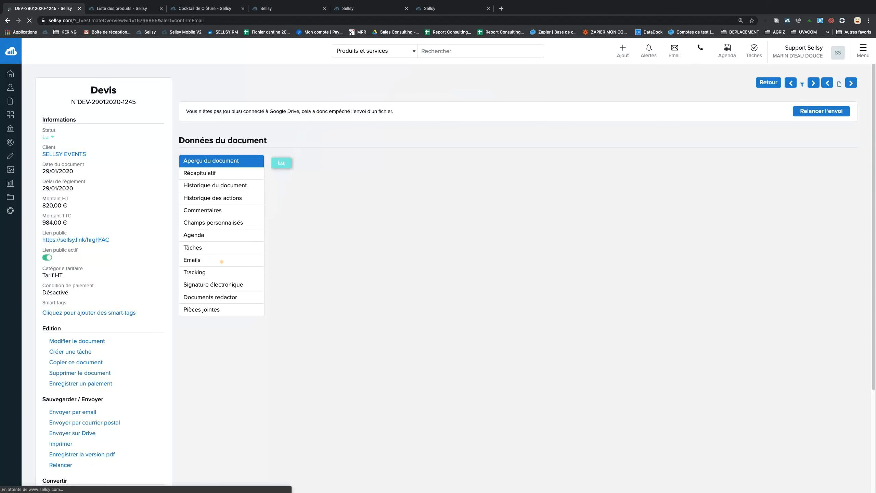
left_click(206, 273)
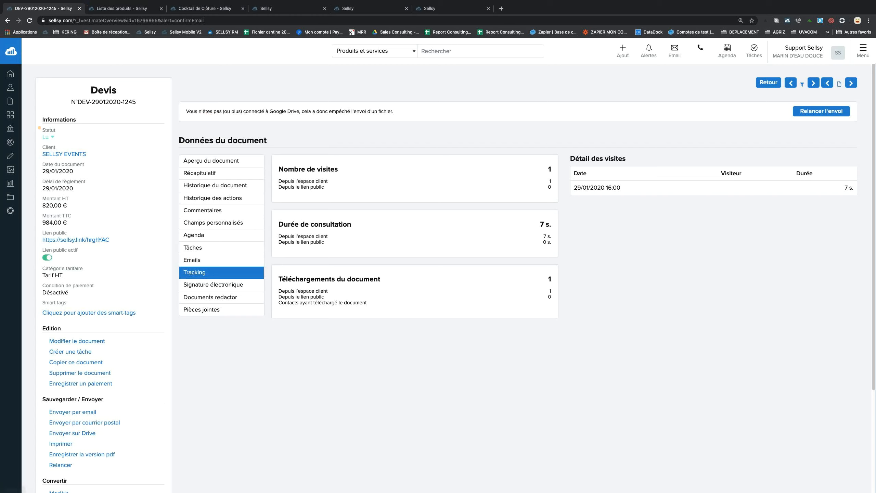
left_click_drag(42, 120, 61, 137)
left_click(139, 147)
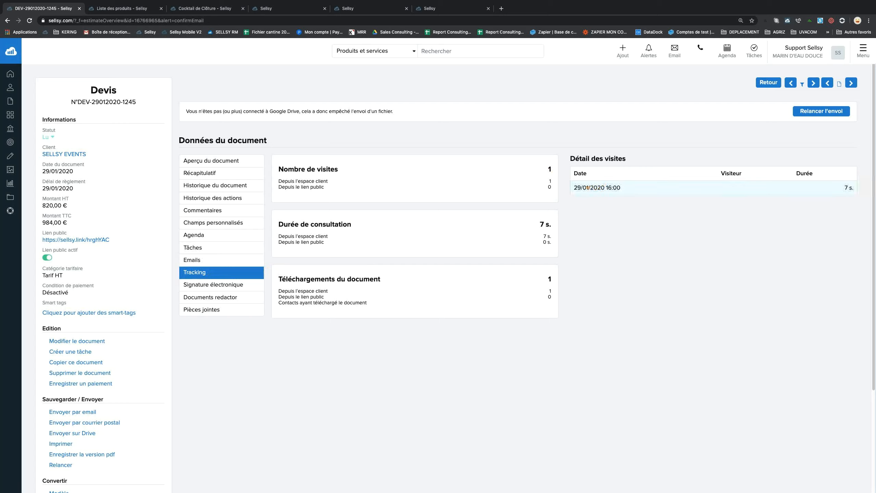
Highlight the tracked visit date, then show the quote's document preview with its Lu stamp.
left_click_drag(577, 187, 613, 187)
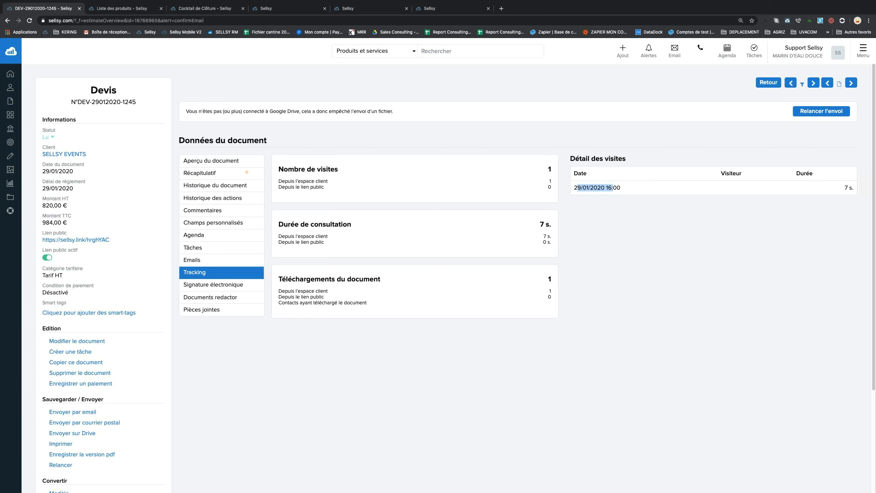
left_click(240, 161)
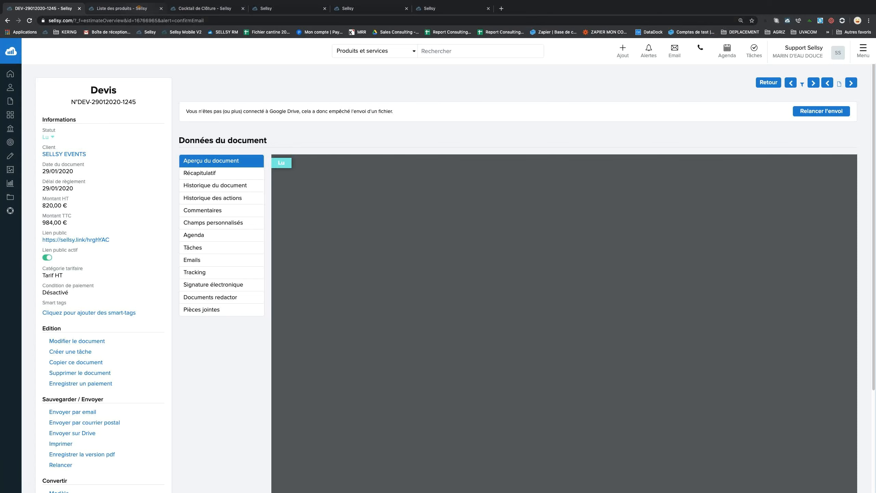
left_click(139, 7)
In Réglages > Mes notifications, change the object filter from Tous to Les miens.
left_click(863, 52)
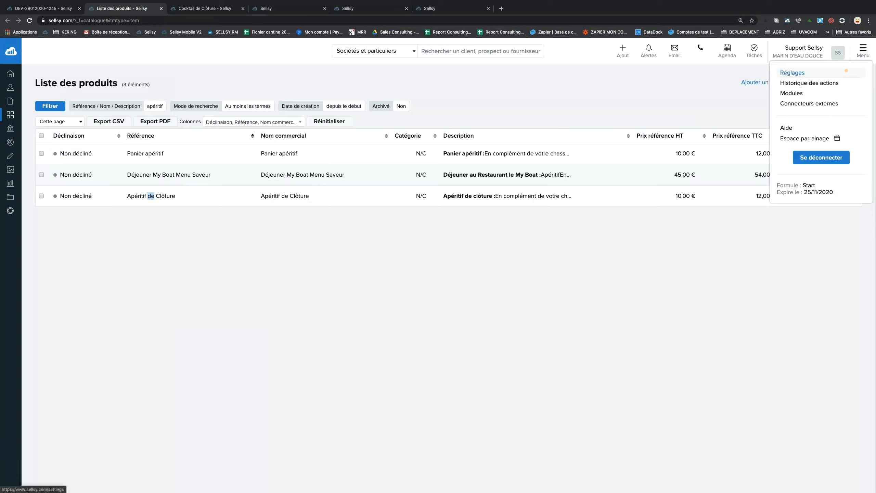
left_click(845, 71)
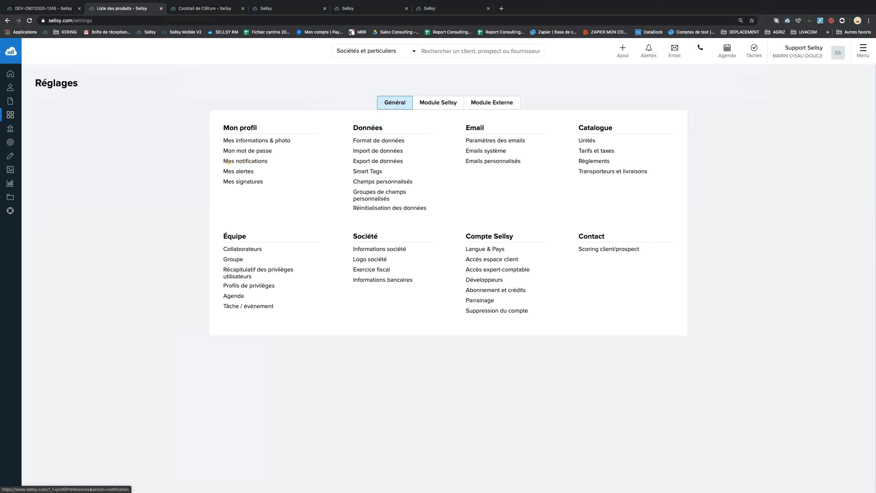
triple_click(228, 162)
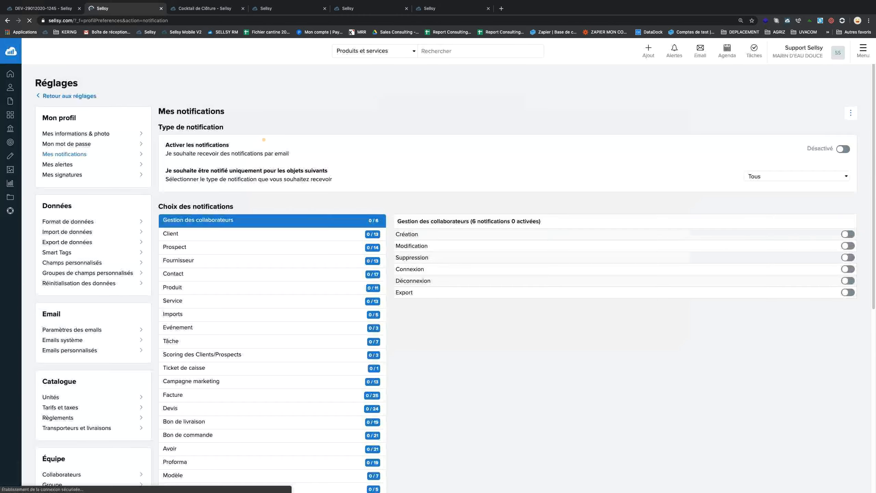
left_click(797, 179)
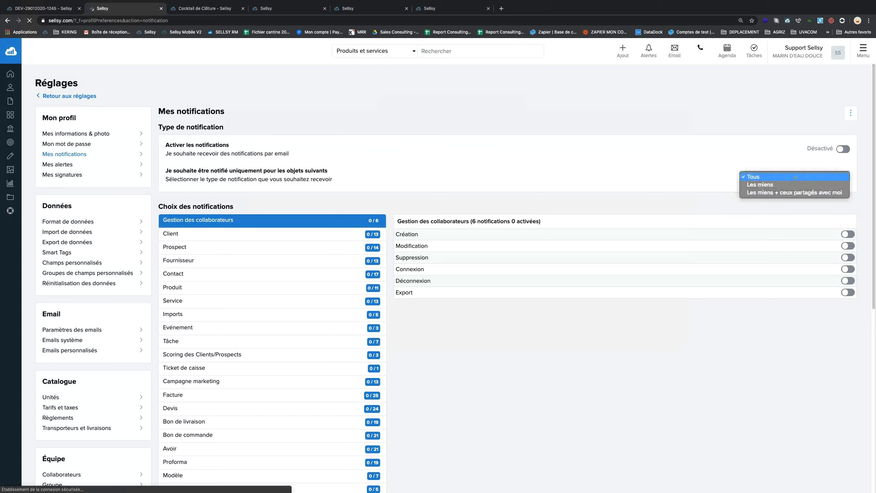
left_click(795, 183)
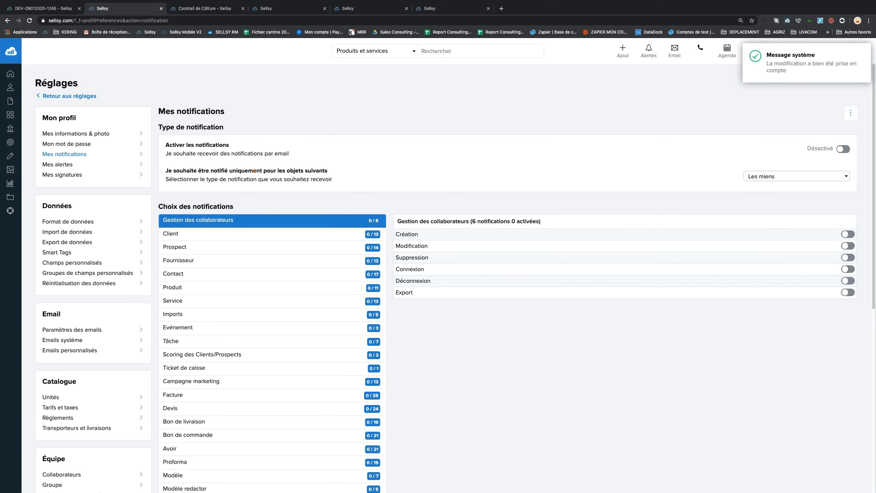
left_click_drag(228, 171, 328, 170)
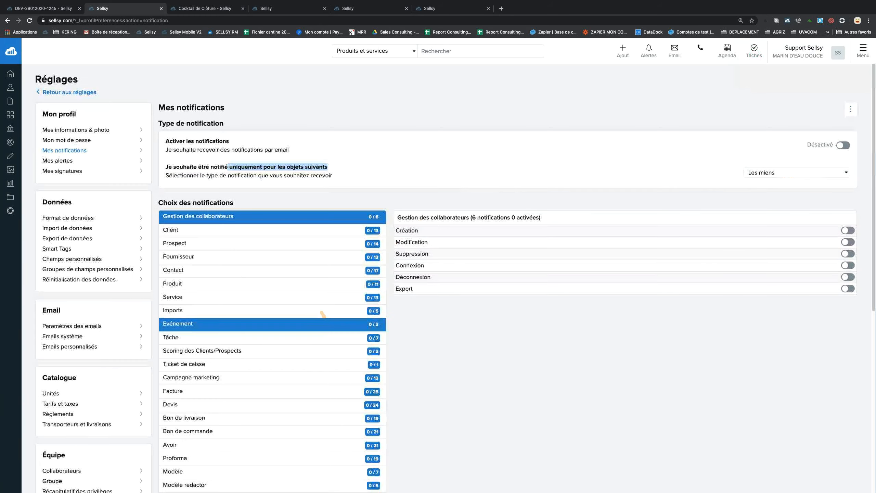
scroll(323, 318, "down", 2)
Turn on the Devis notification 'Vue par un client non connecté' and check the quote page.
left_click(299, 341)
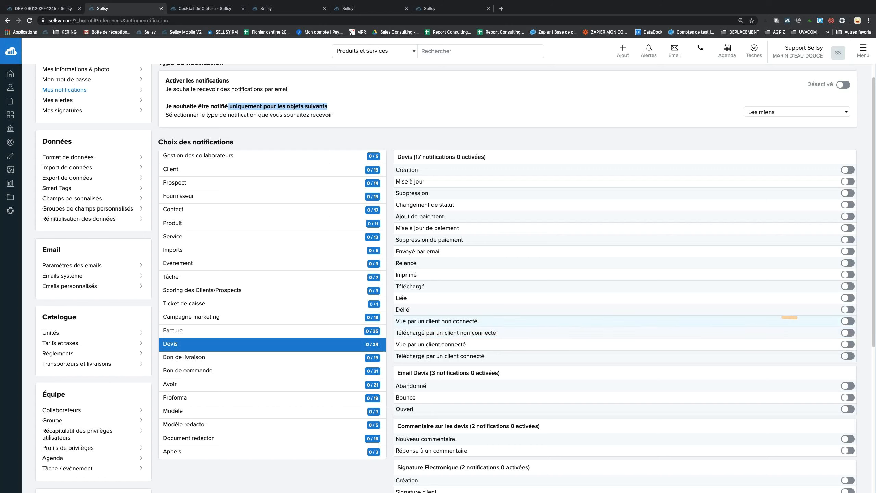
left_click(847, 321)
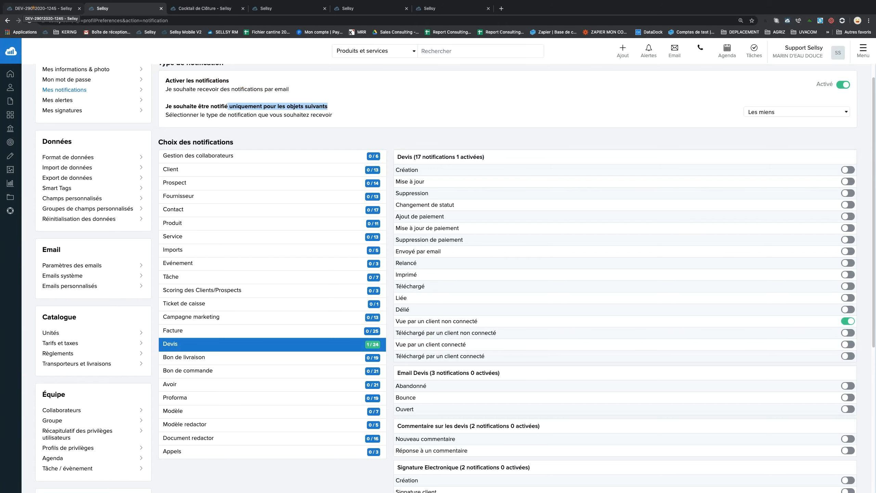
left_click(33, 7)
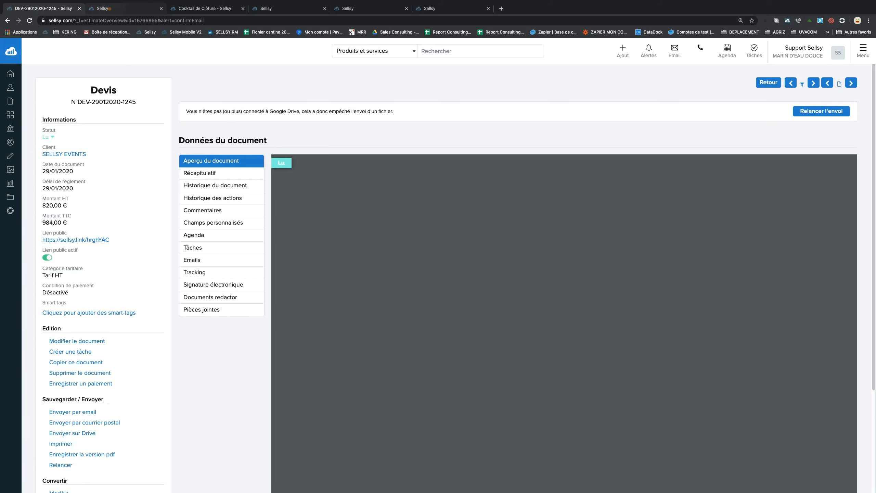
left_click(114, 8)
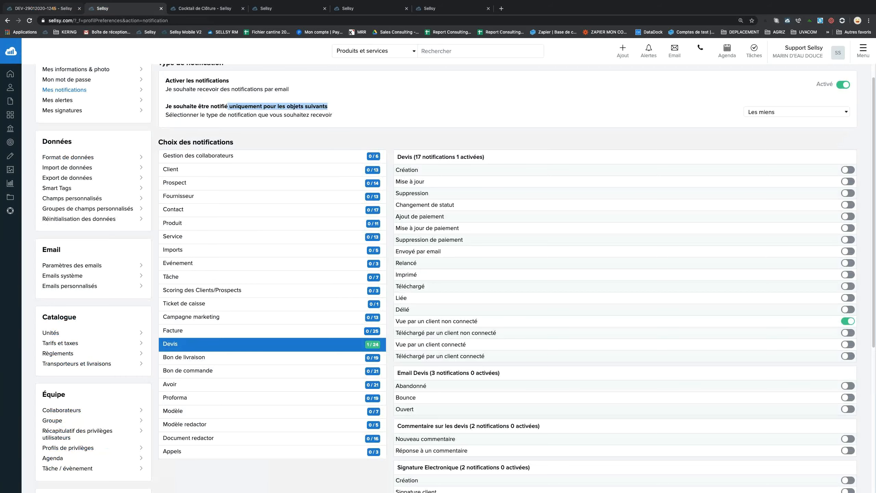
left_click(43, 8)
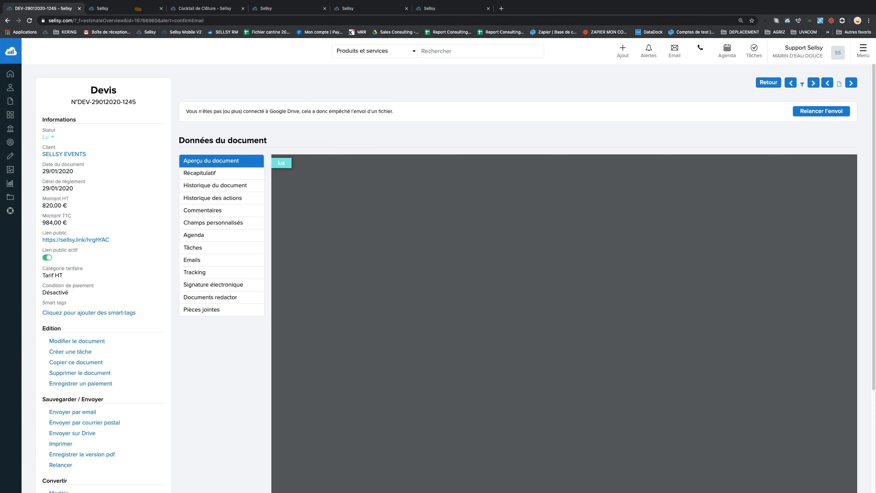
left_click(136, 8)
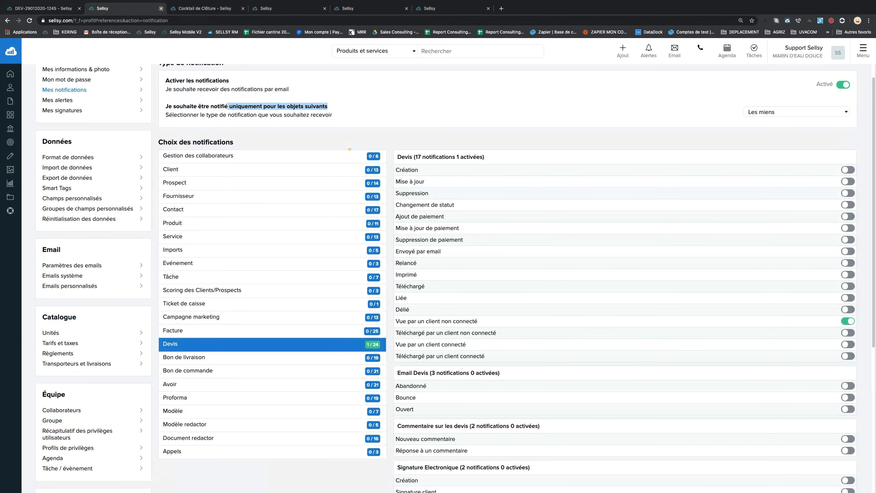
Review the Contact notification category and the quote 'Ajout de paiement' notification.
left_click(348, 211)
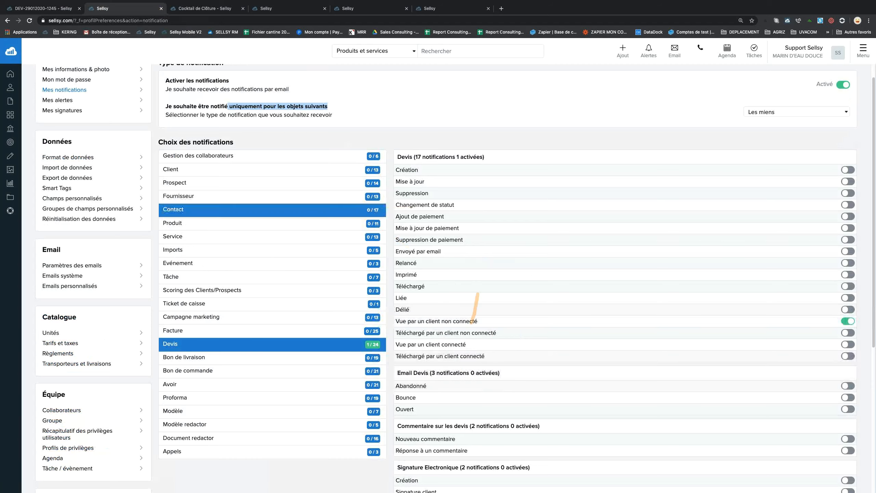
scroll(448, 341, "down", 3)
scroll(444, 351, "up", 5)
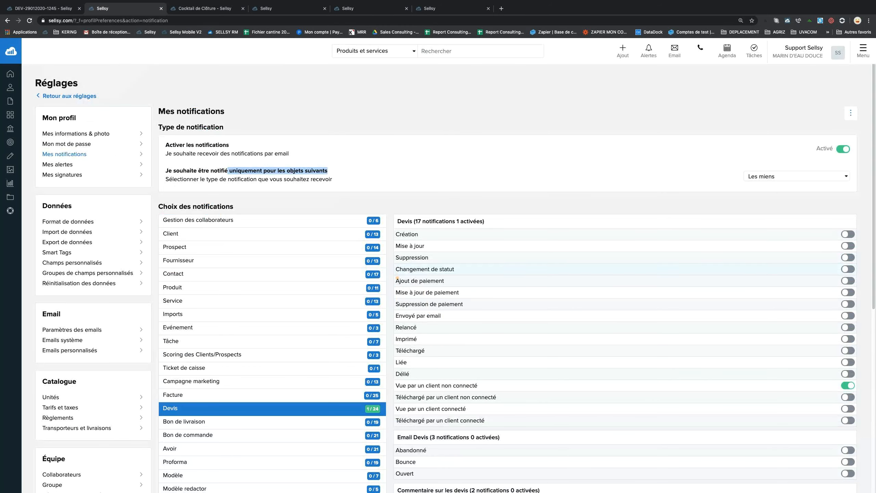
left_click_drag(396, 280, 466, 281)
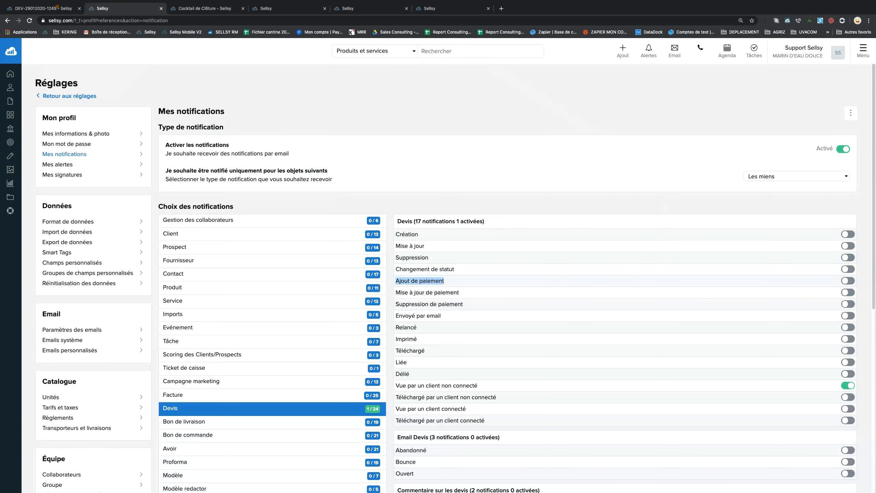
left_click(55, 7)
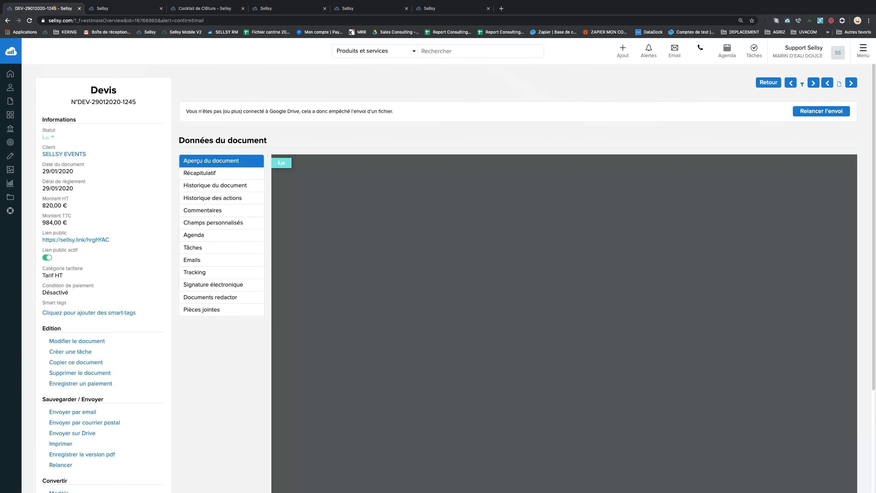
left_click(110, 8)
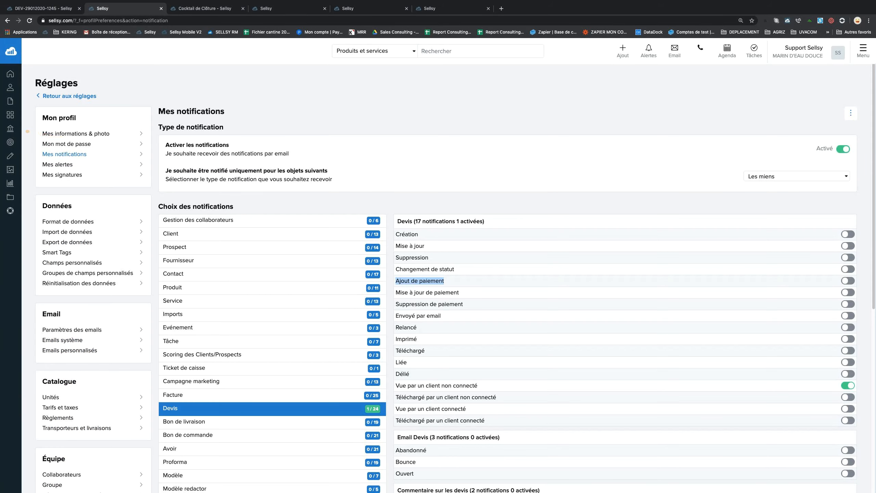
Review the Facture 'Ajout de paiement' notification, then point out the quote's task-creation option.
mouse_move(16, 129)
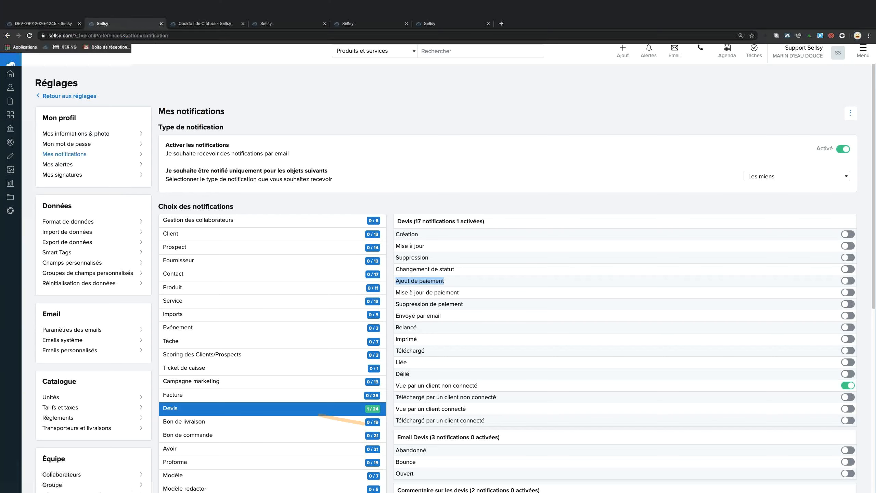
left_click(200, 394)
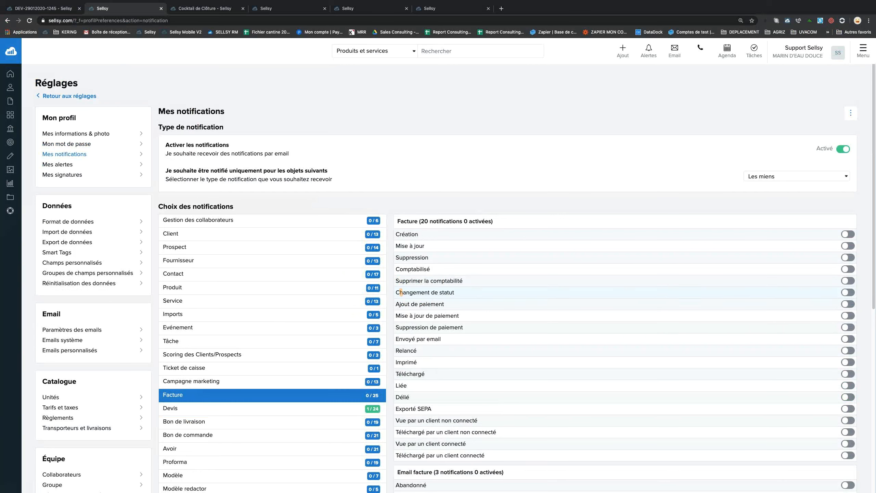
left_click_drag(395, 304, 444, 304)
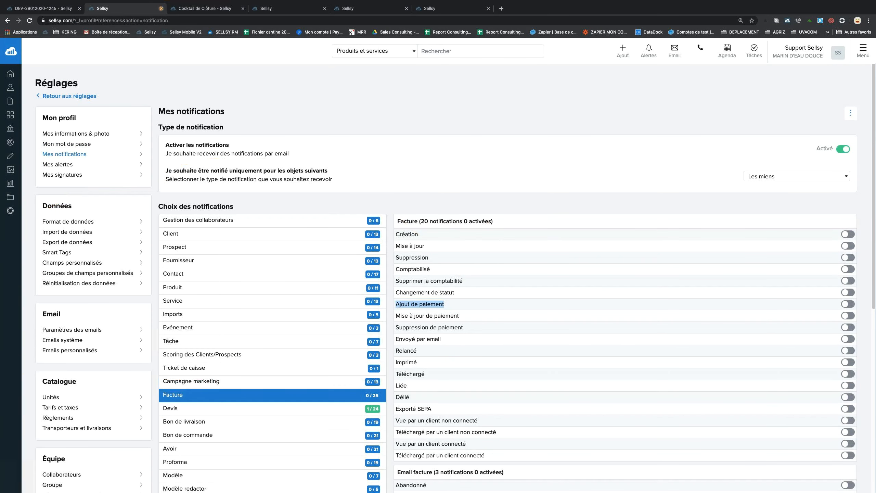
left_click(41, 8)
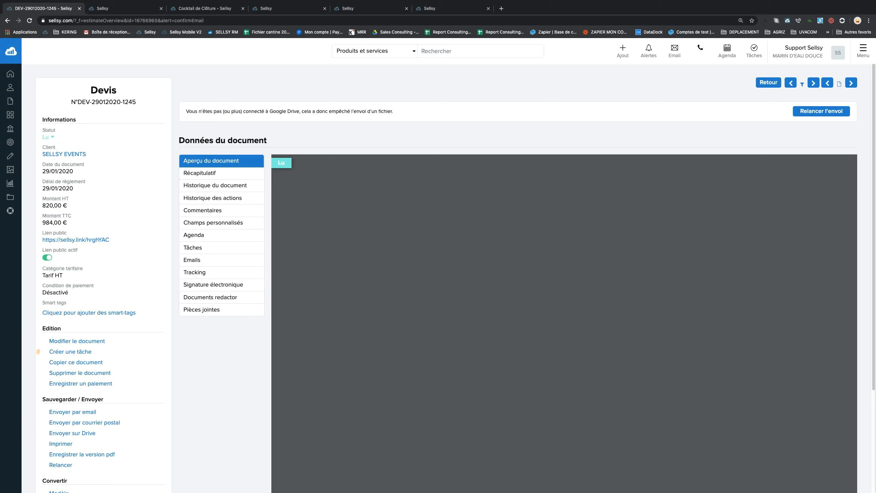
left_click_drag(50, 351, 84, 353)
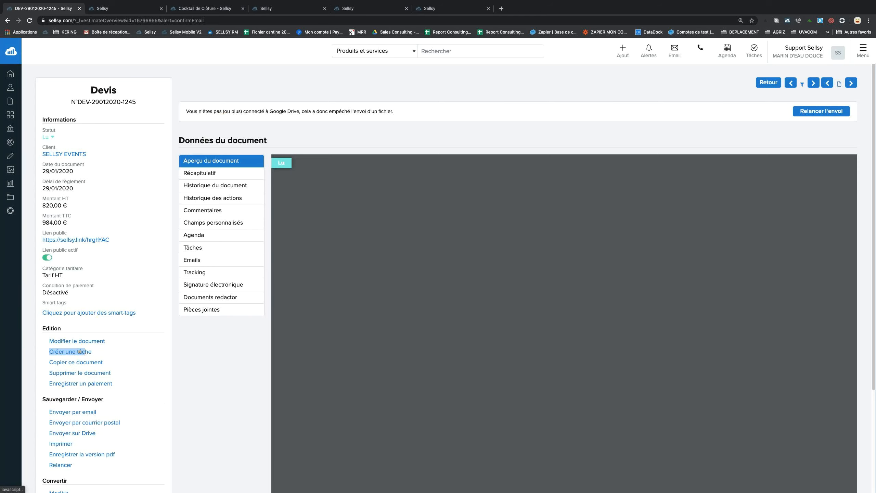
Start a task for the quote labelled Relance Tel/Mail, then close it without saving.
left_click(85, 352)
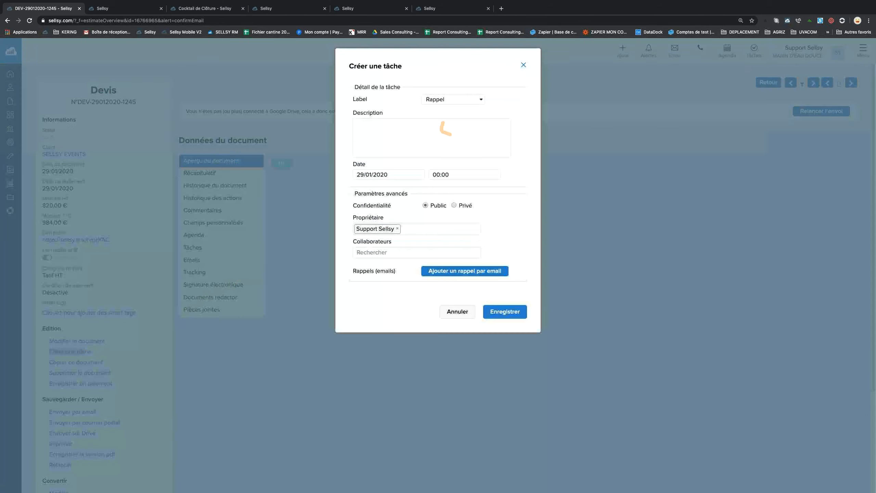
left_click(457, 100)
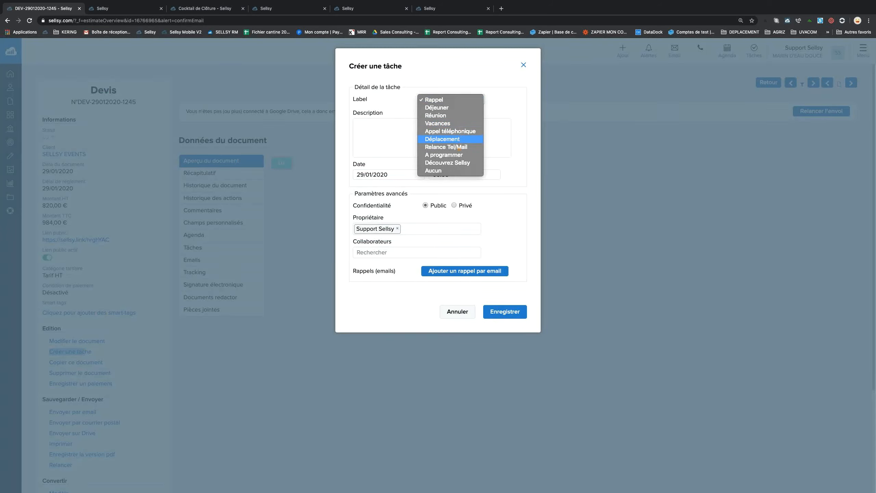
left_click(458, 147)
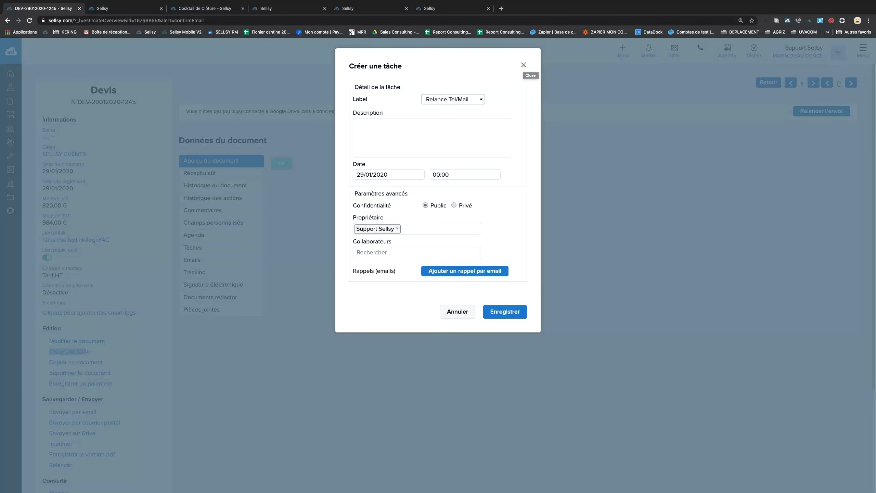
left_click(523, 65)
left_click(862, 52)
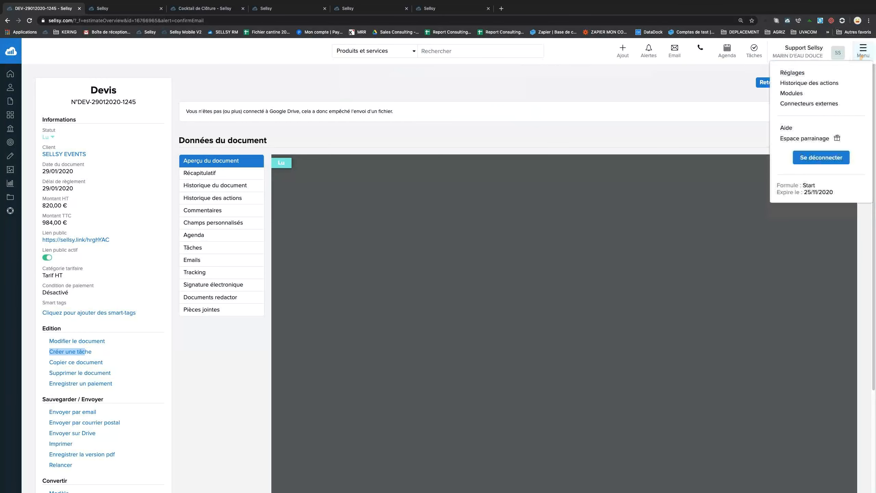
Initialize the Devis automatic reminder plan under the sales management settings' Relances automatiques section.
left_click(792, 73)
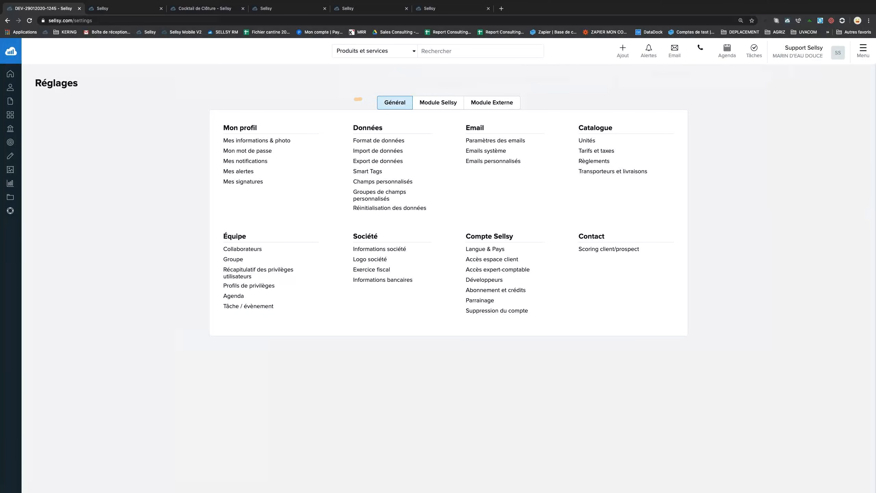
left_click(432, 106)
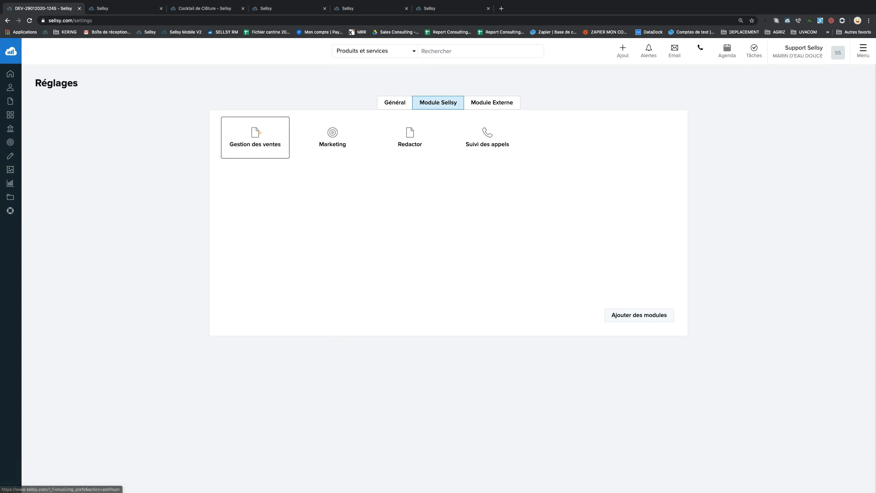
left_click(260, 132)
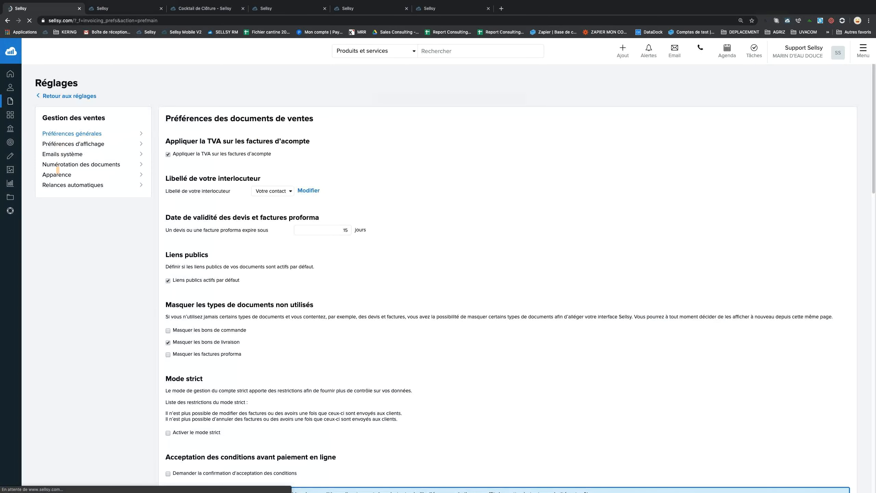
triple_click(103, 189)
left_click(78, 196)
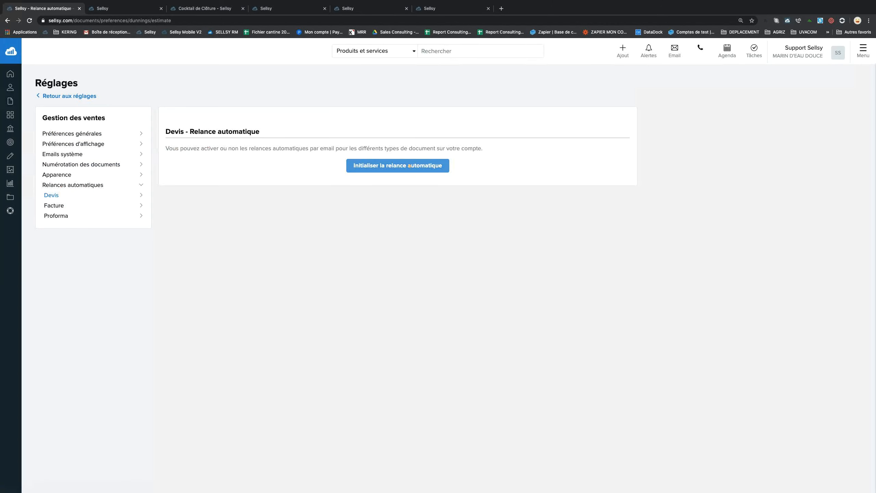
left_click(409, 166)
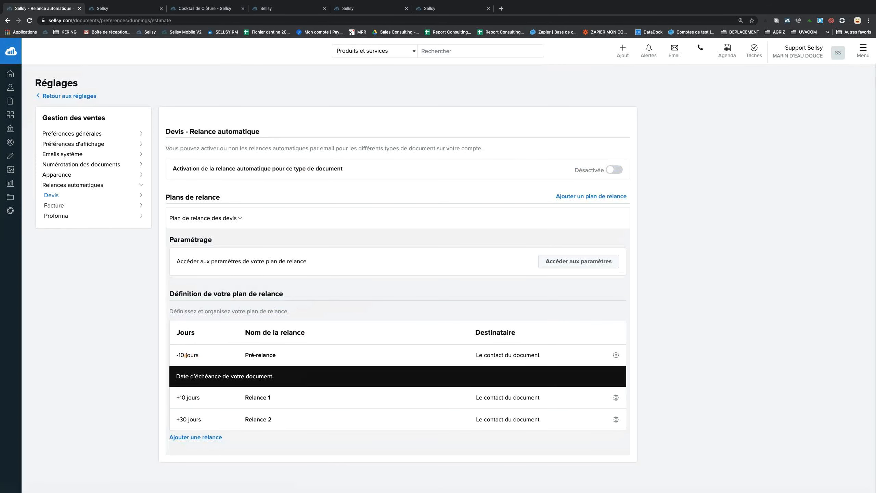
Check the Pré-relance's -10 day delay and open that reminder's options.
left_click_drag(177, 355, 203, 354)
left_click(615, 356)
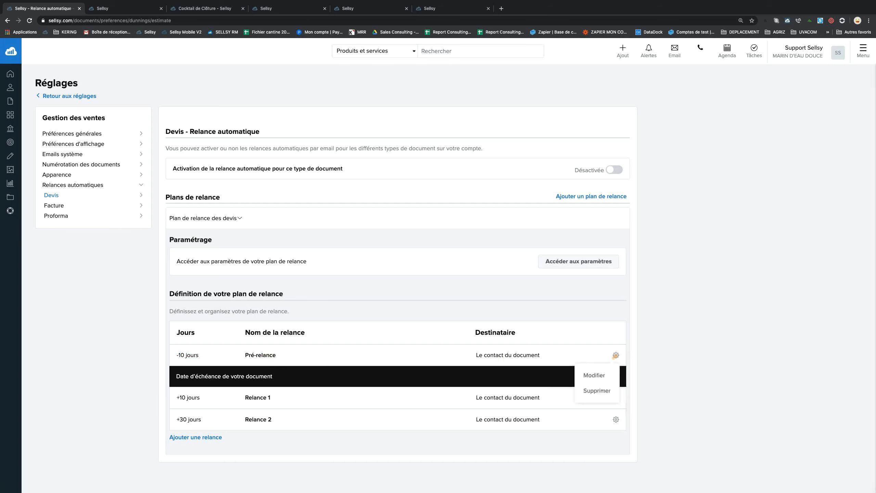
Edit the Pré-relance reminder to review its title and email preview.
left_click(601, 374)
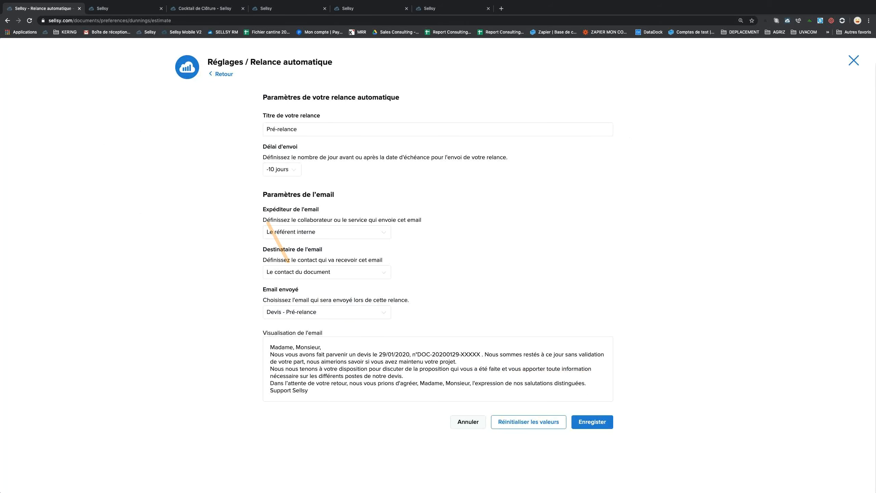
triple_click(265, 129)
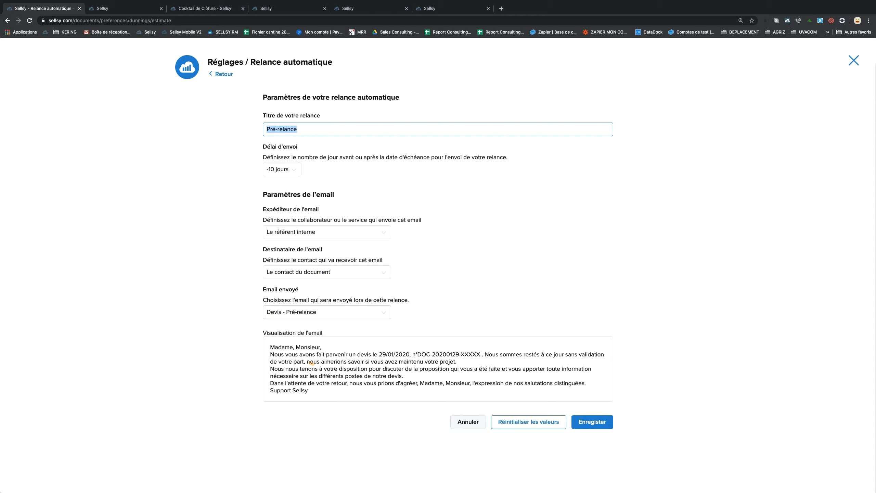
left_click_drag(272, 346, 325, 371)
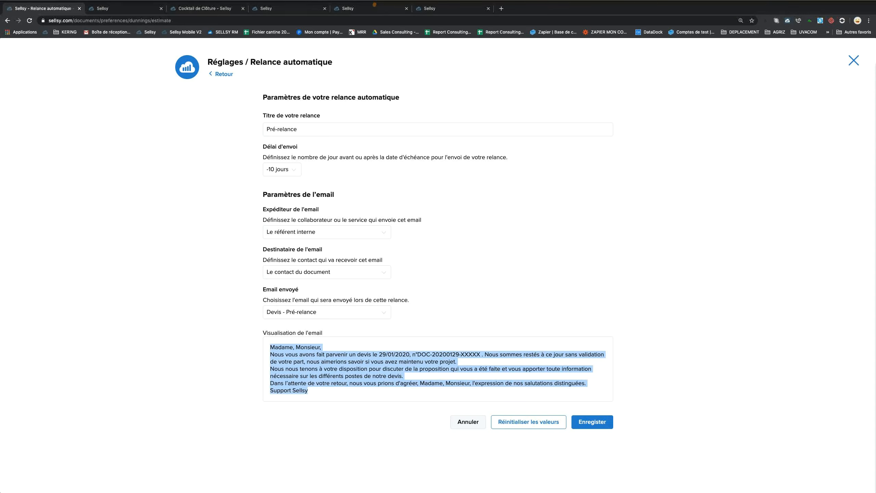
left_click(349, 24)
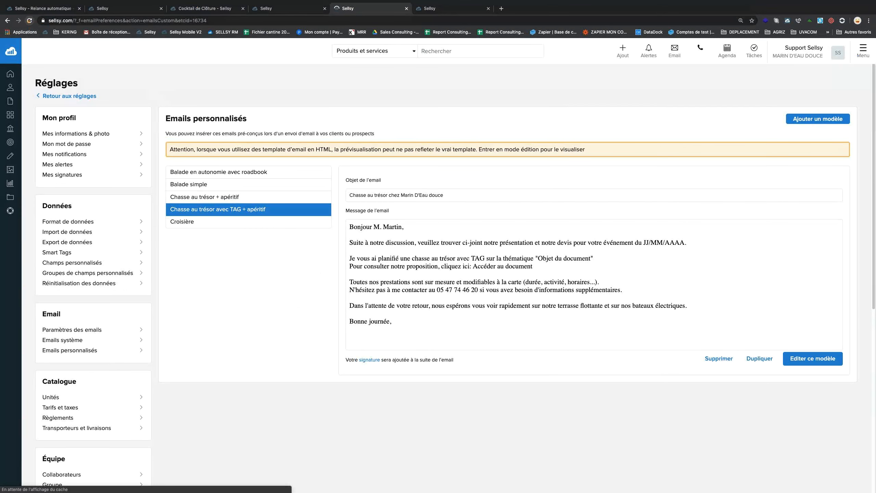
Reload the email list, open the Devis - Pré-relance template in the editor, then close it.
key("super+r")
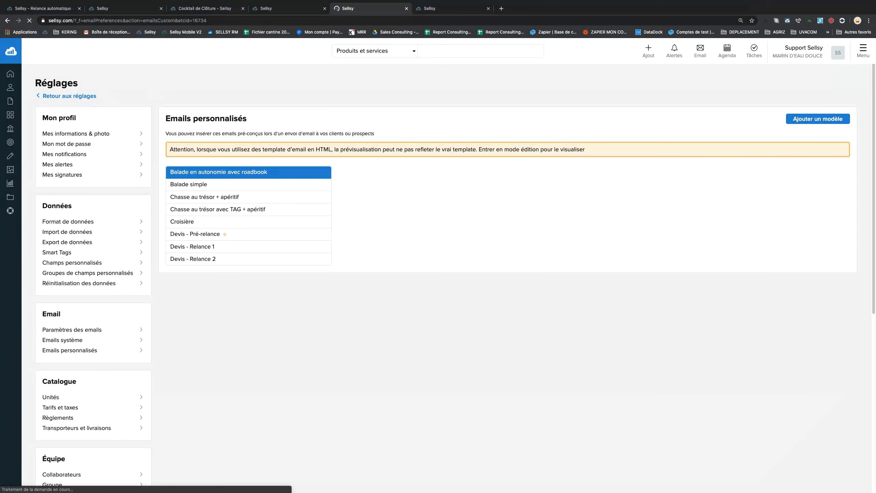
left_click(211, 234)
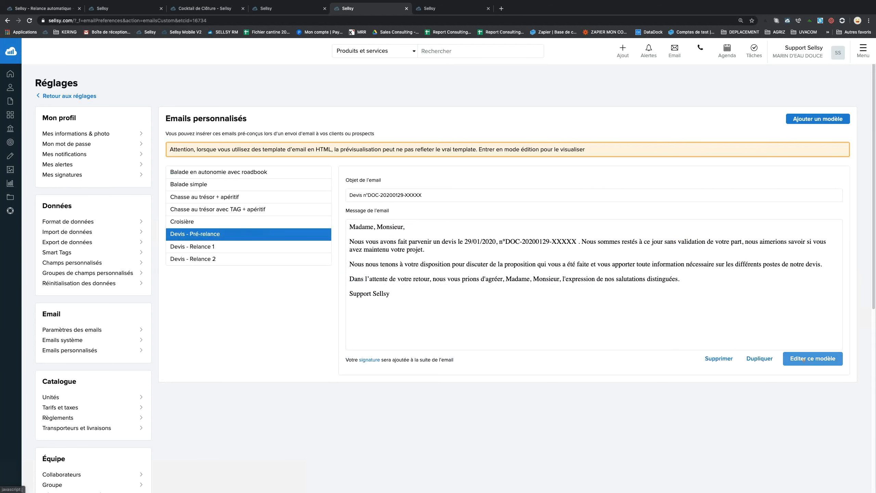
left_click(803, 358)
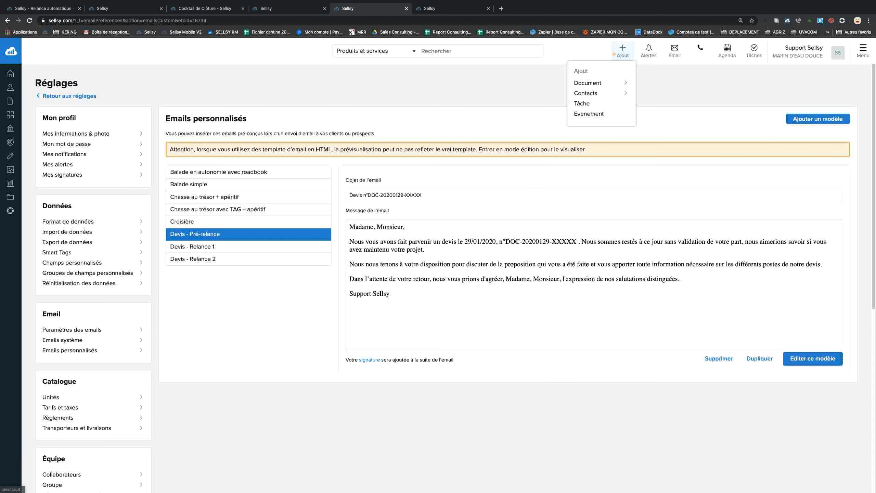
left_click(612, 55)
mouse_move(617, 53)
left_click(272, 8)
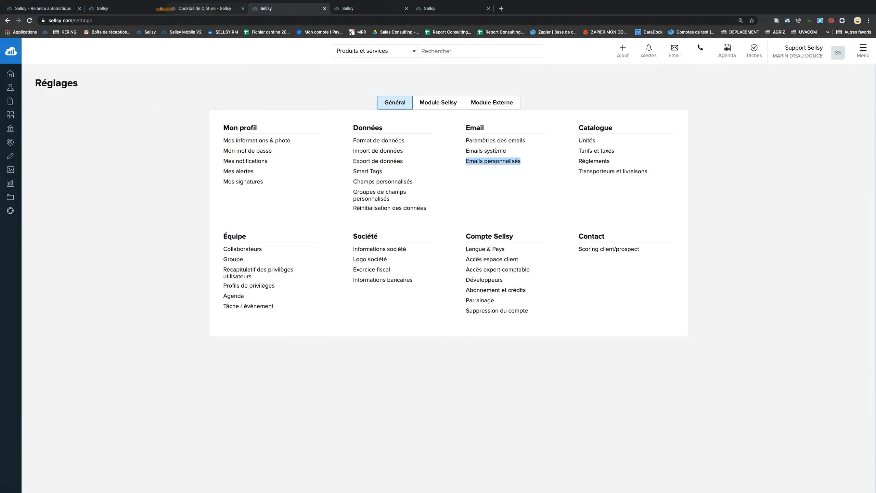
Leave the Pré-relance edit form and return to the Devis three-step reminder plan.
left_click(196, 8)
left_click(139, 9)
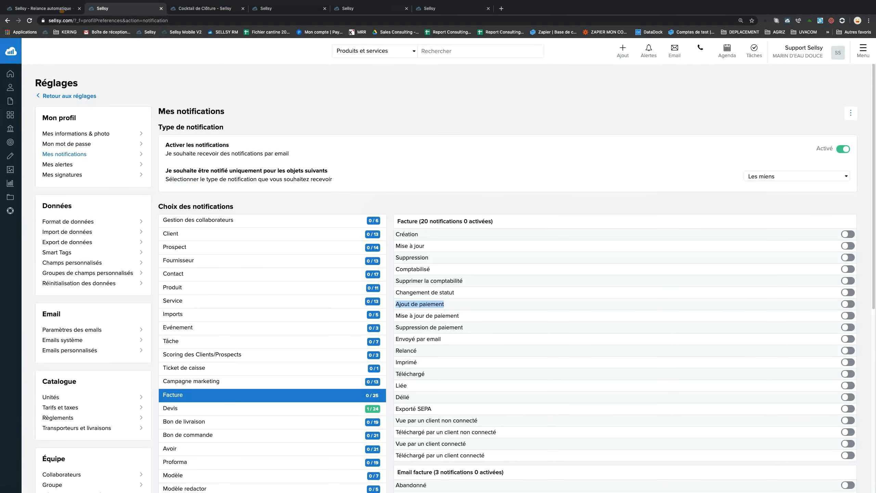
left_click(43, 8)
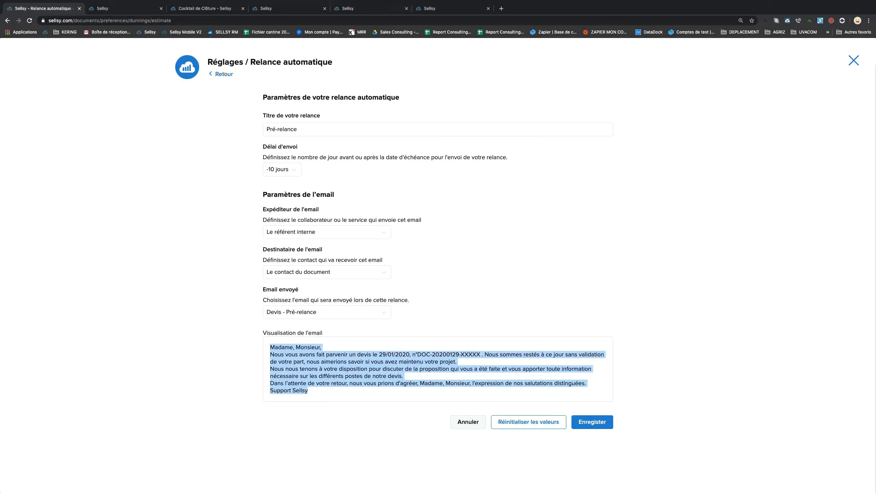
left_click(224, 74)
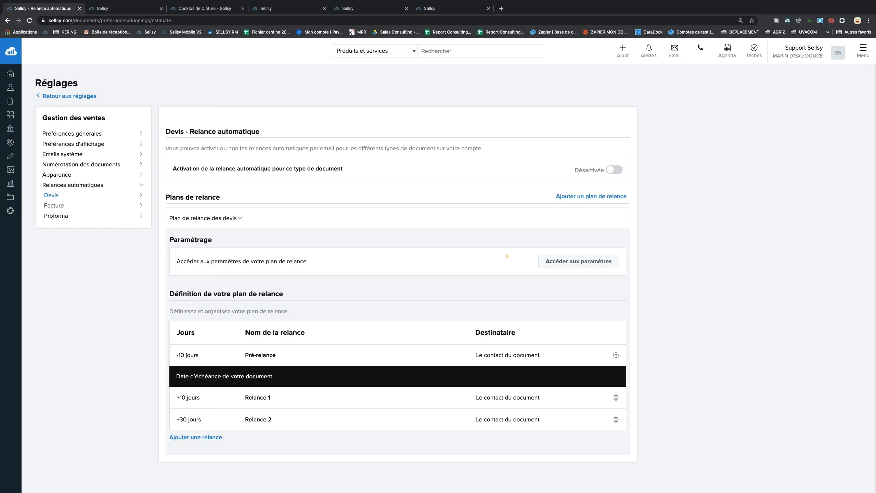
Add an empty 'Nouveau plan de relance' for quotes, then open the Facture reminder settings.
left_click(575, 196)
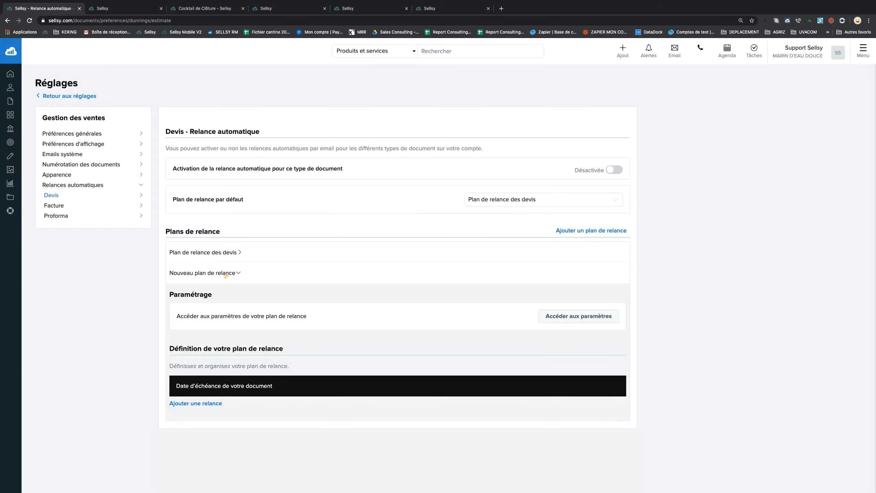
left_click(563, 316)
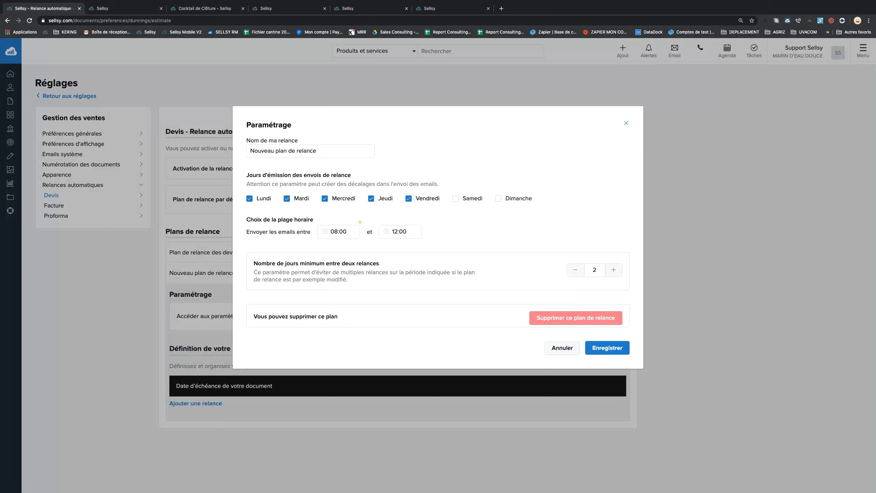
left_click(625, 123)
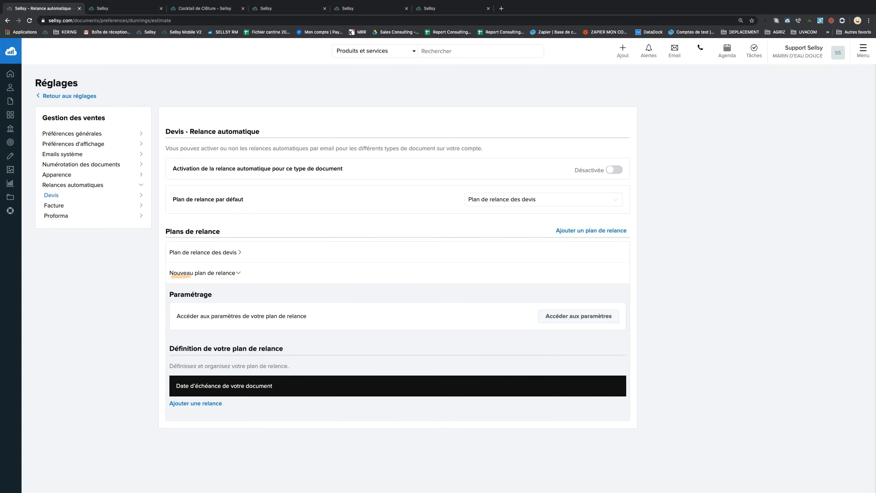
left_click(238, 272)
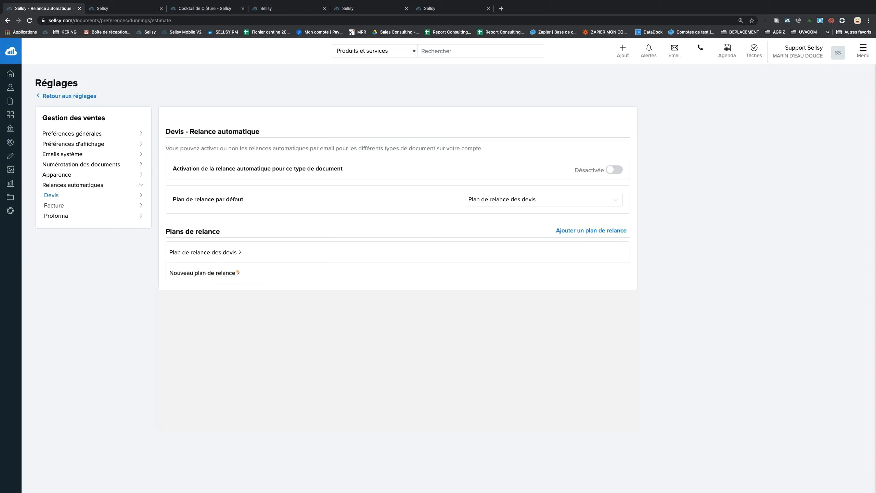
left_click(238, 272)
right_click(237, 272)
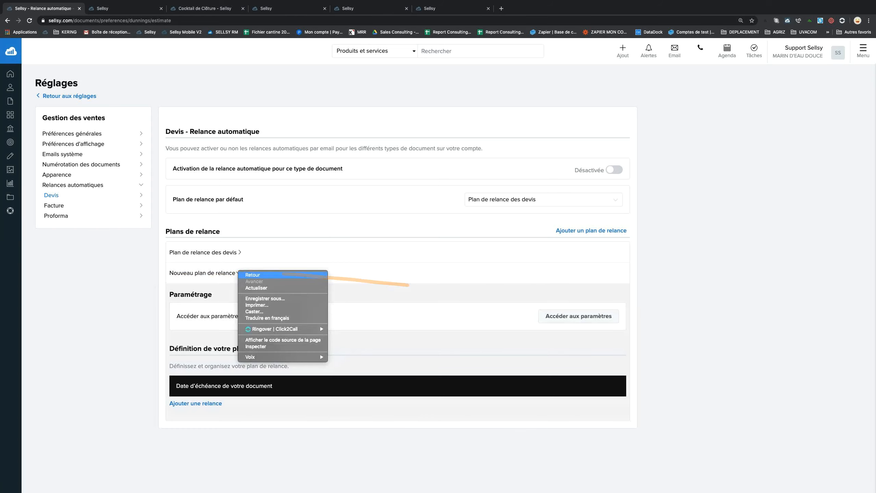
key("Escape")
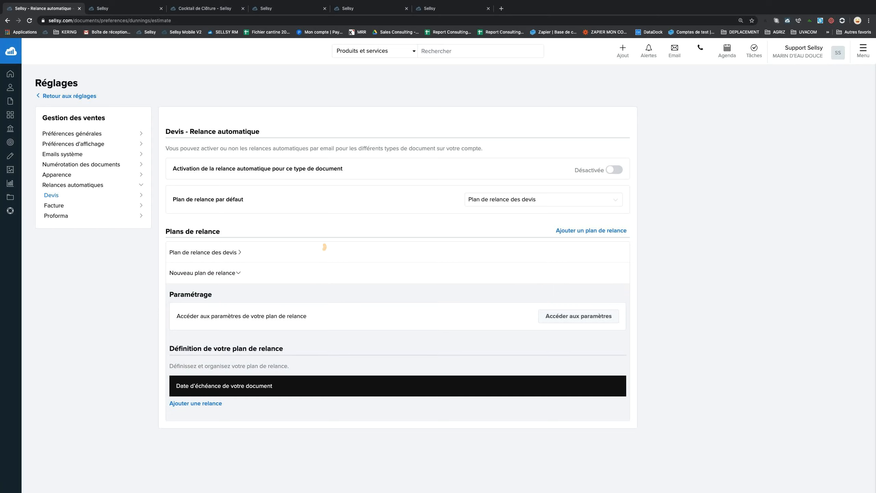
left_click(54, 206)
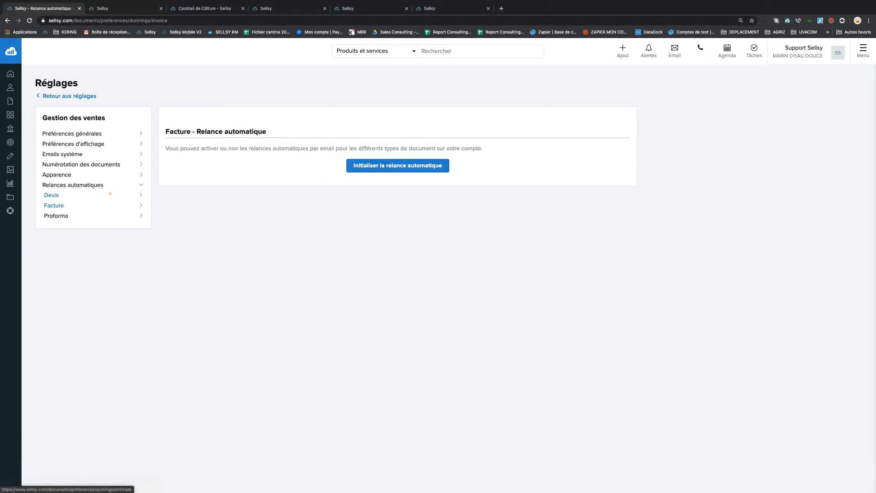
Keep quote reminders off and initialize invoice reminders: Pré-relance -5, Relance 1 +10, Relance 2 +30 days.
left_click(51, 195)
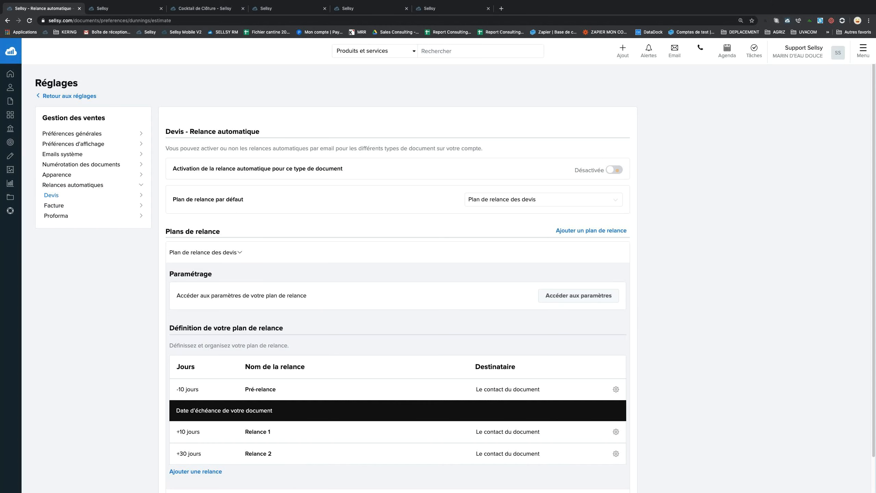
left_click(617, 169)
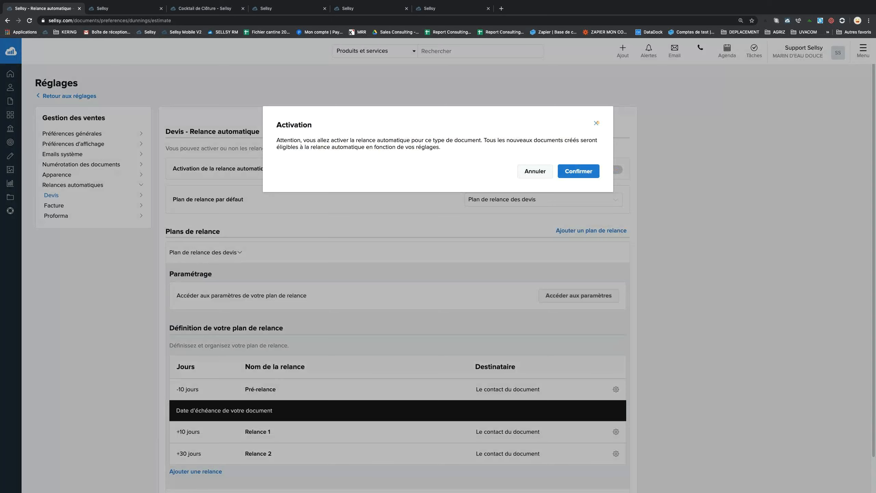
left_click(596, 123)
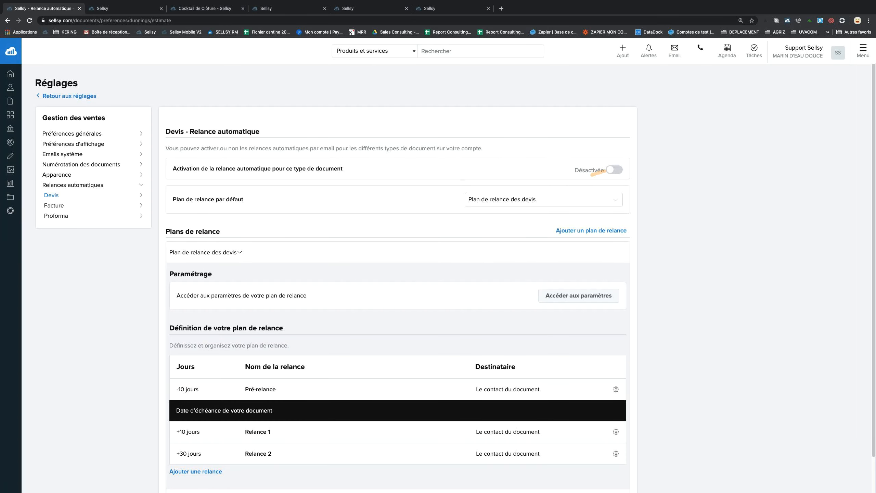
left_click(68, 205)
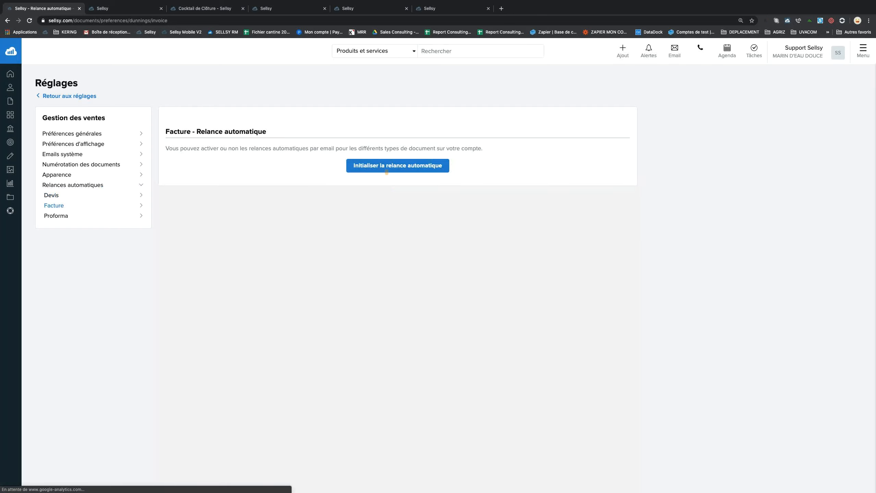
left_click(387, 168)
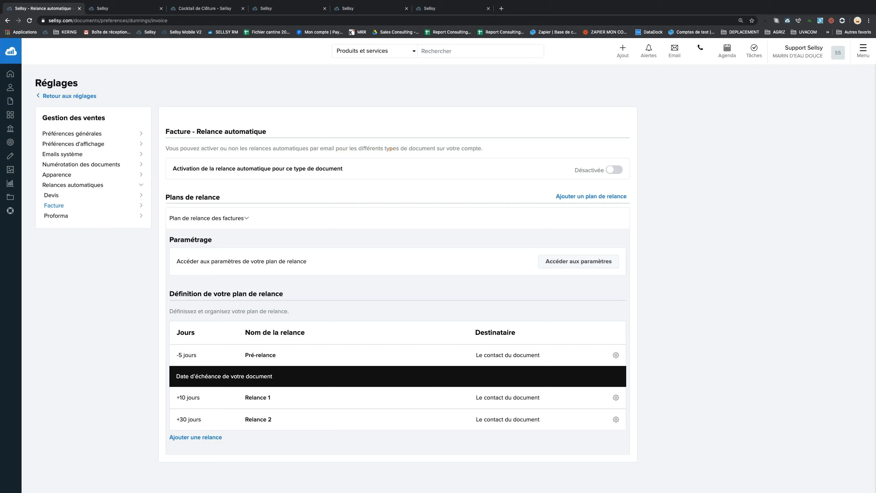
Return to the Devis reminder page showing the still-deactivated 'Plan de relance des devis'.
left_click(70, 195)
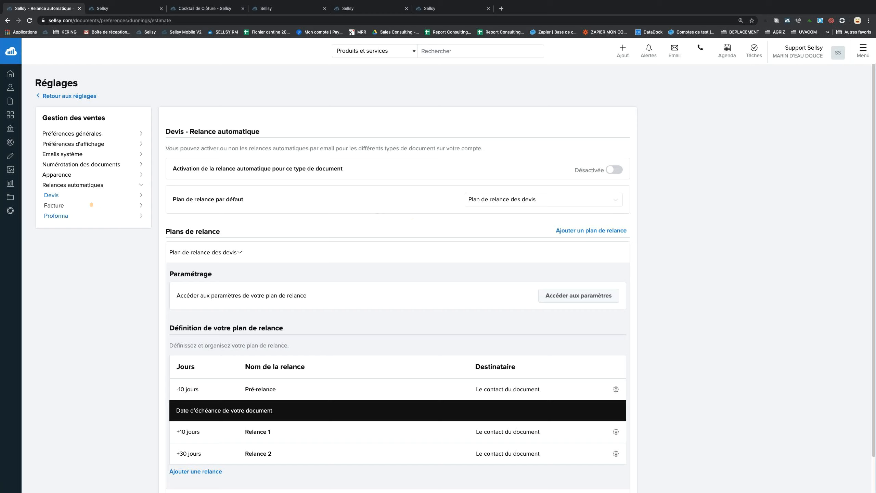
left_click(140, 184)
left_click(140, 185)
left_click(141, 195)
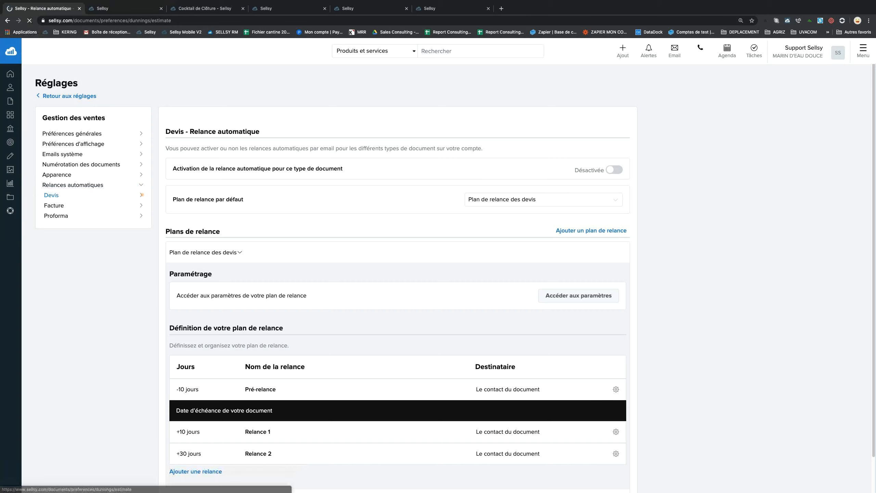